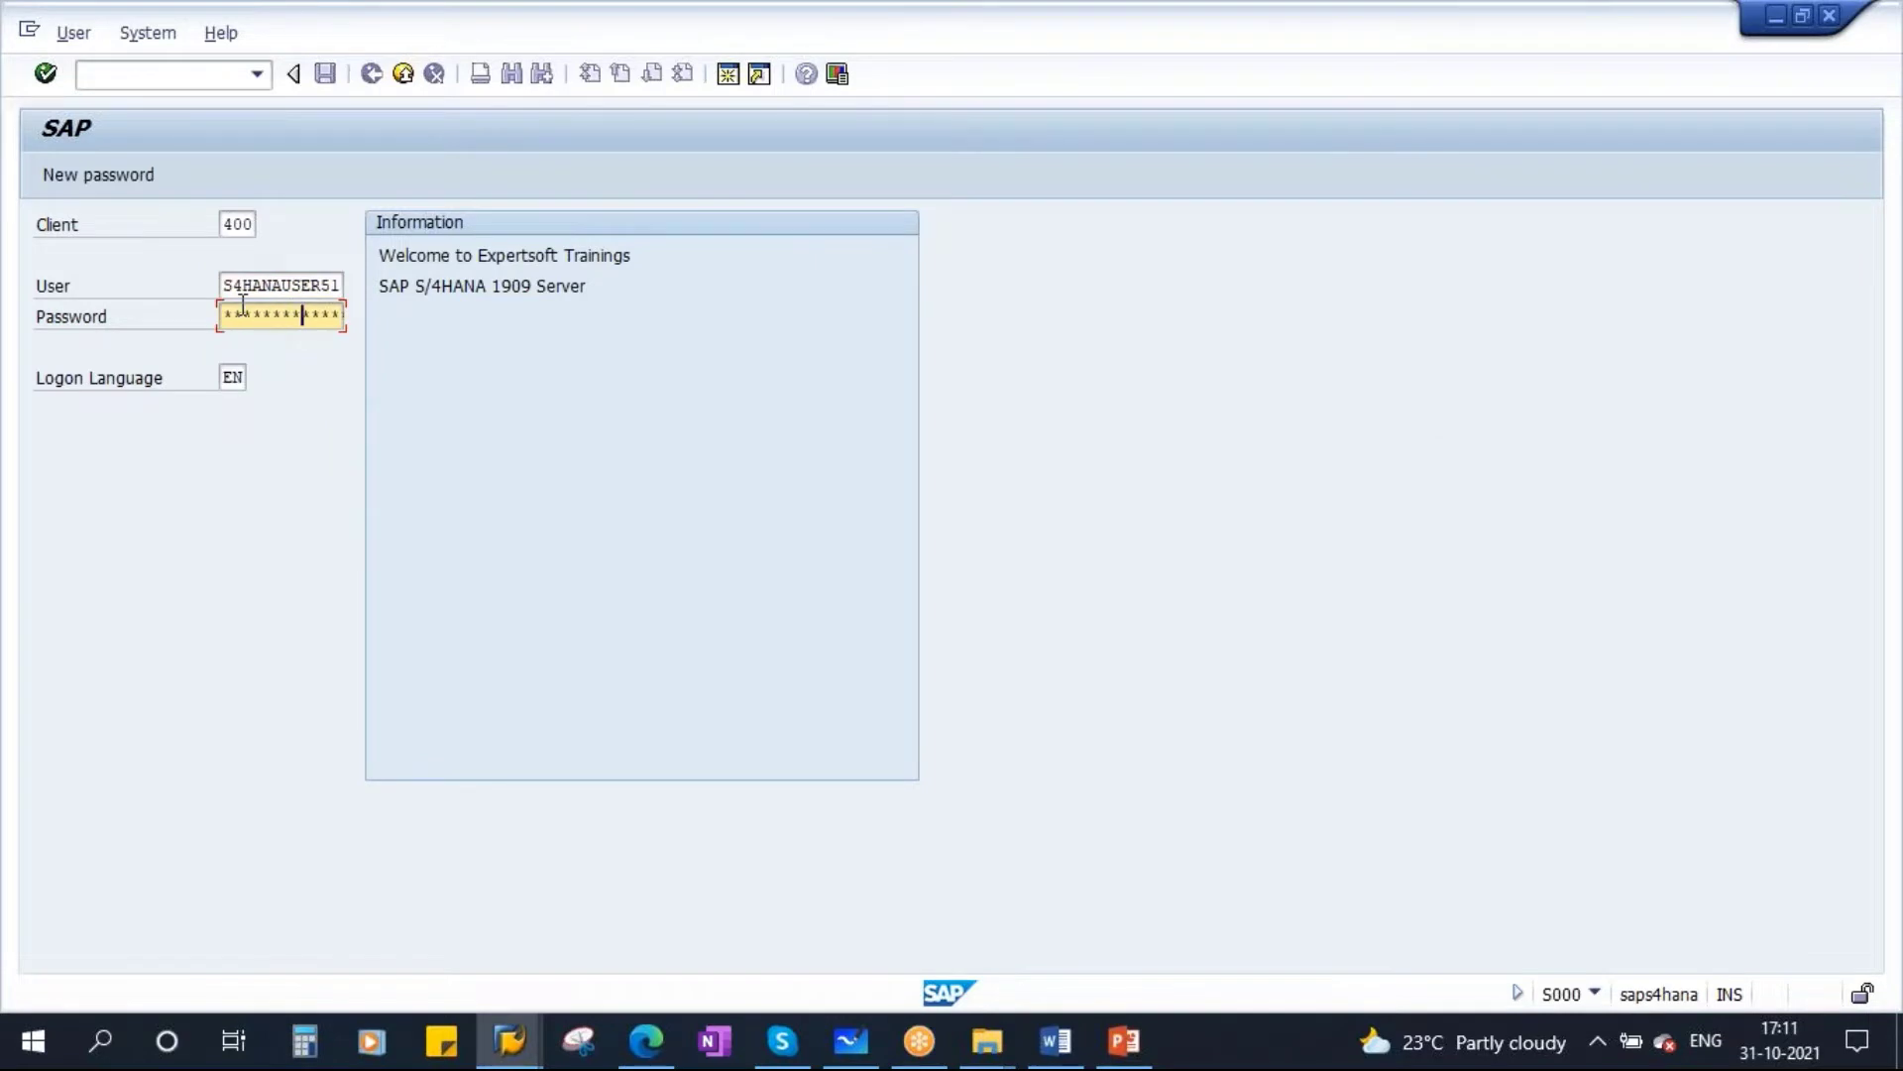
Step: Log on with the account password and open transaction MM60
type("*")
key("Return")
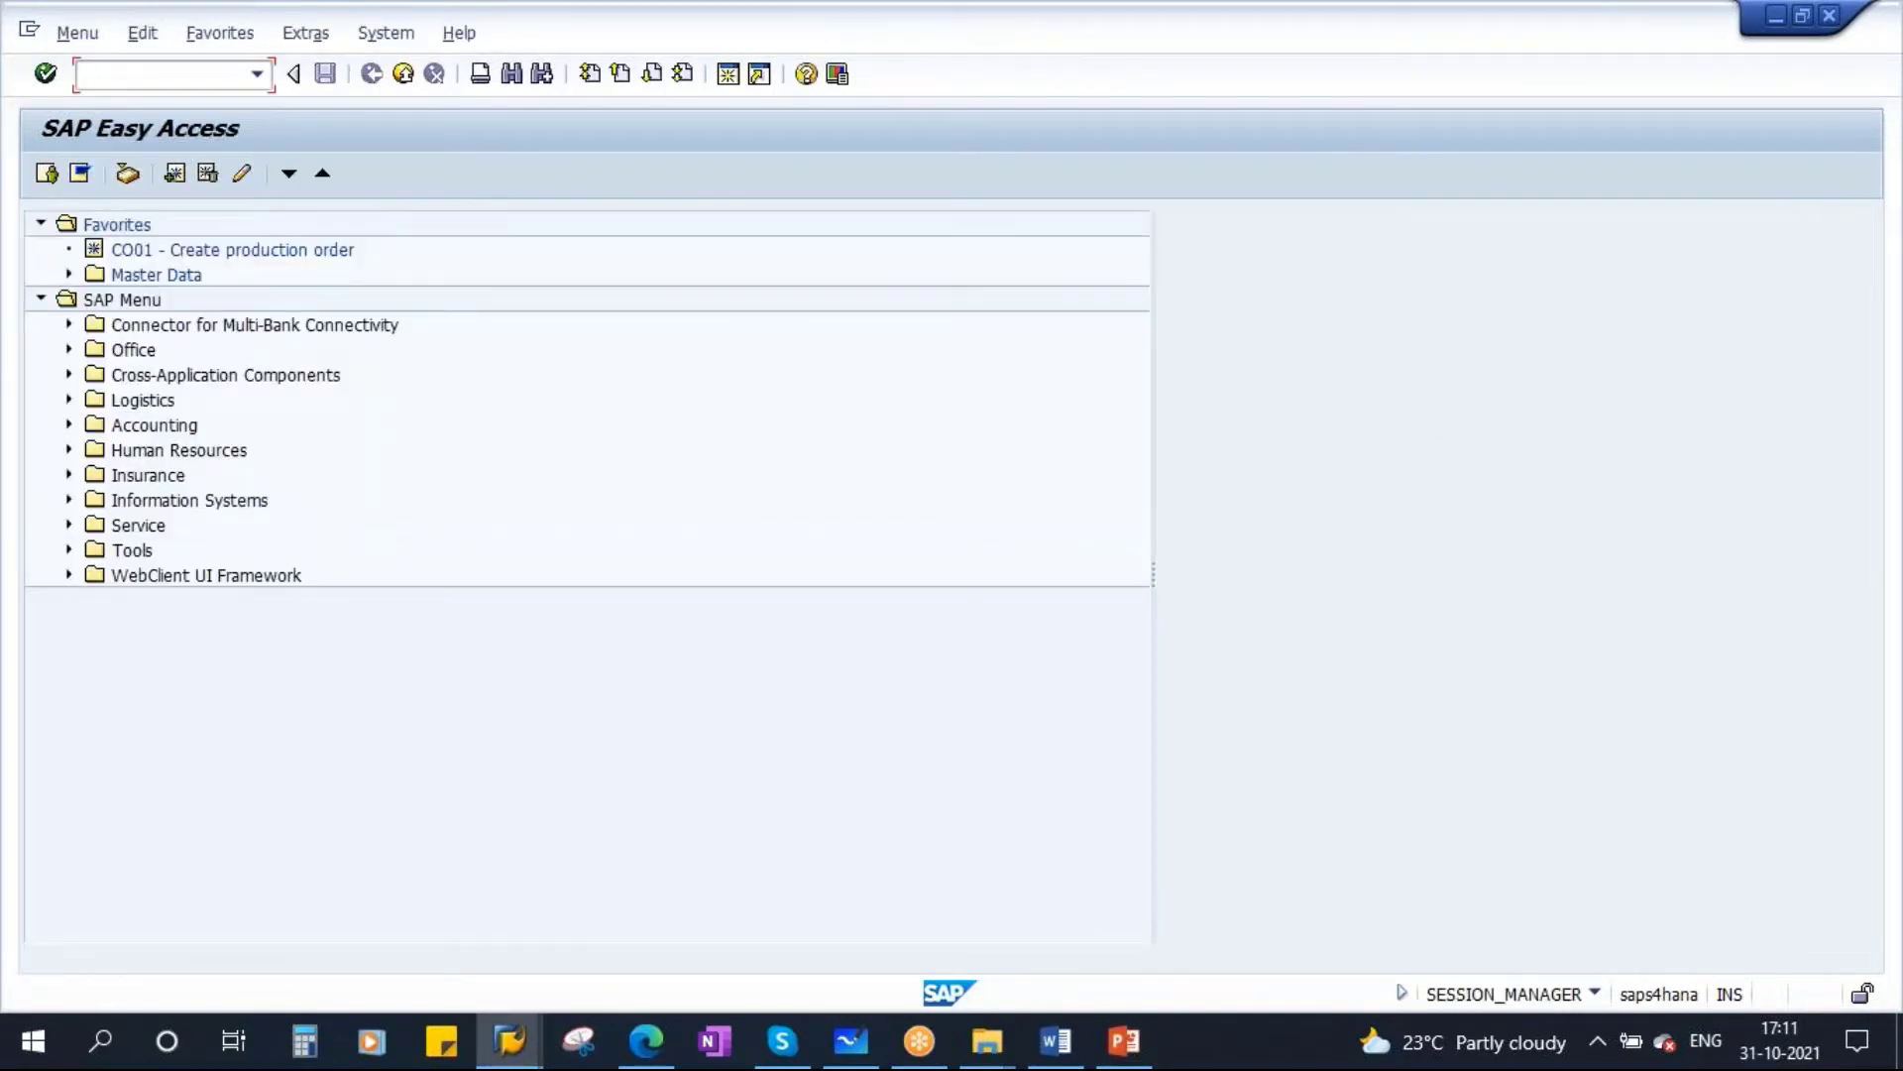
type("mm60")
key("Return")
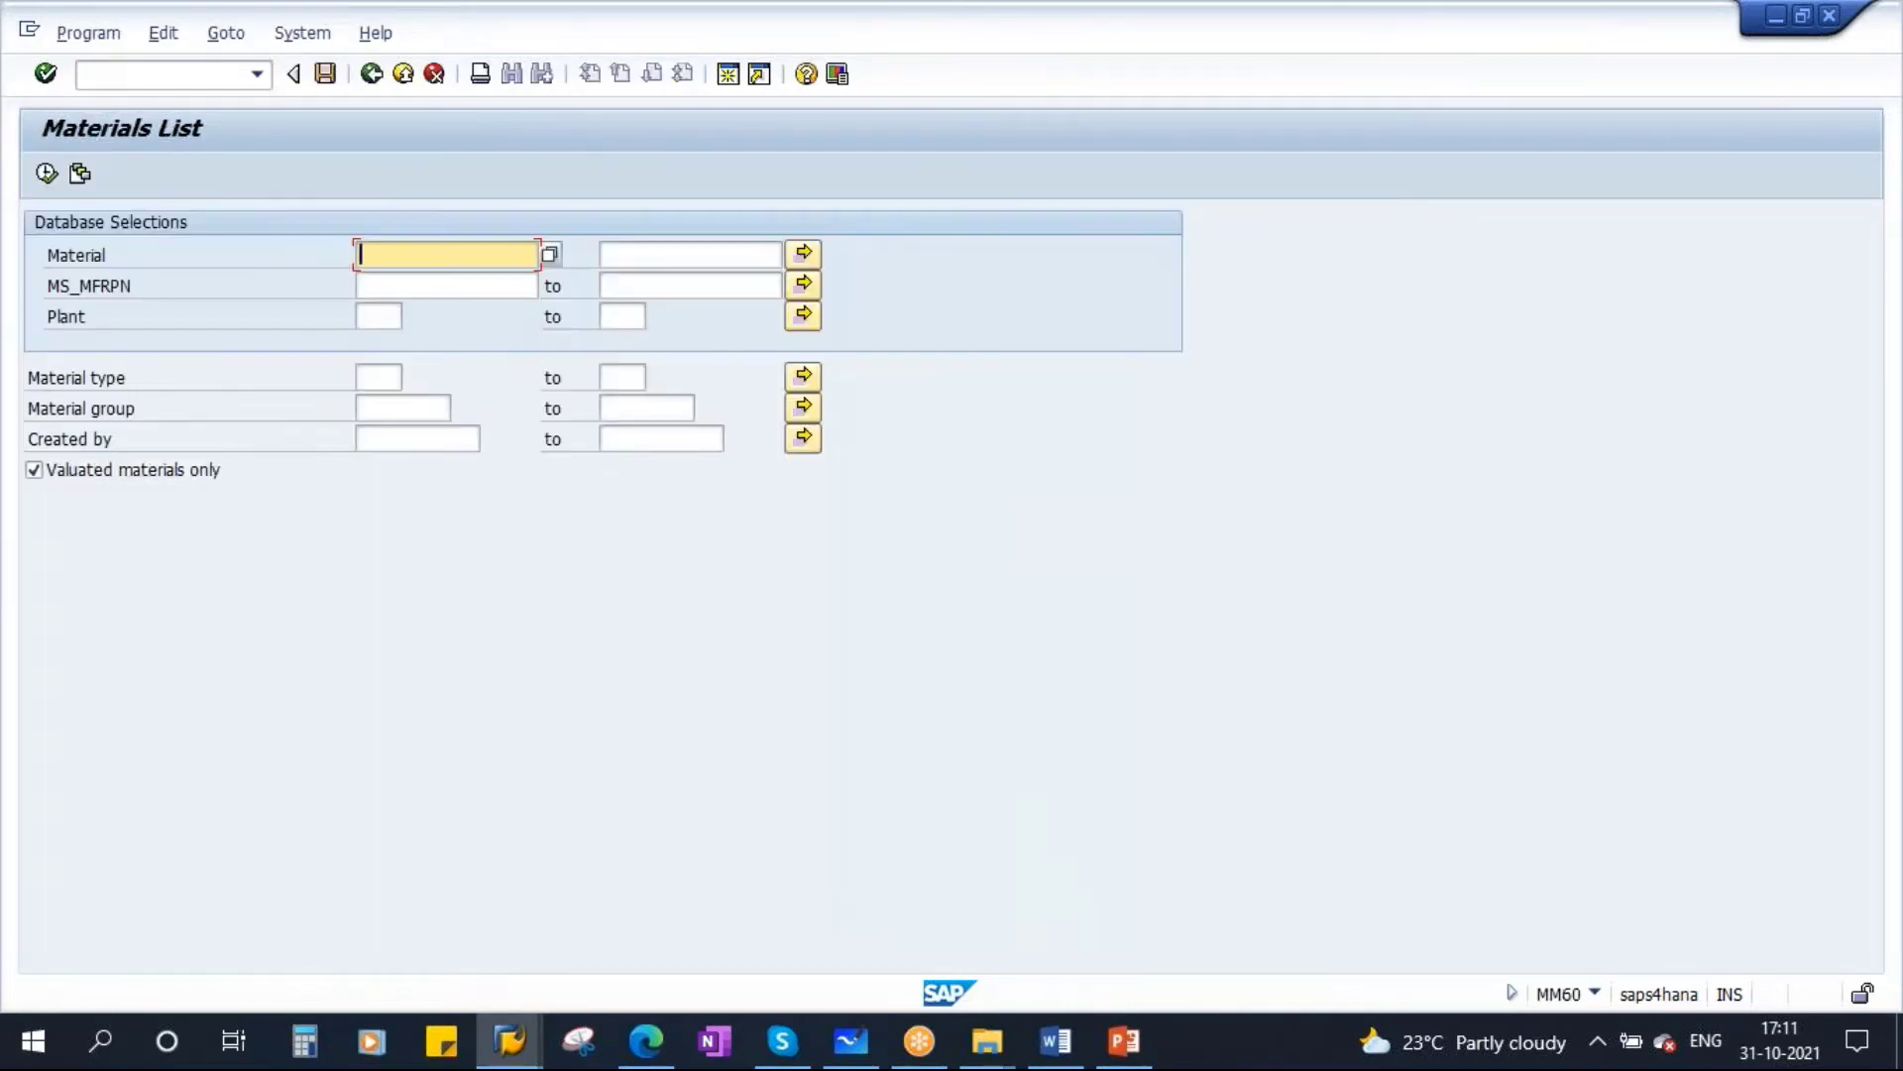
Step: List the materials of plant 1710 with material type FERT that were created by the logged-on user ID
left_click(376, 316)
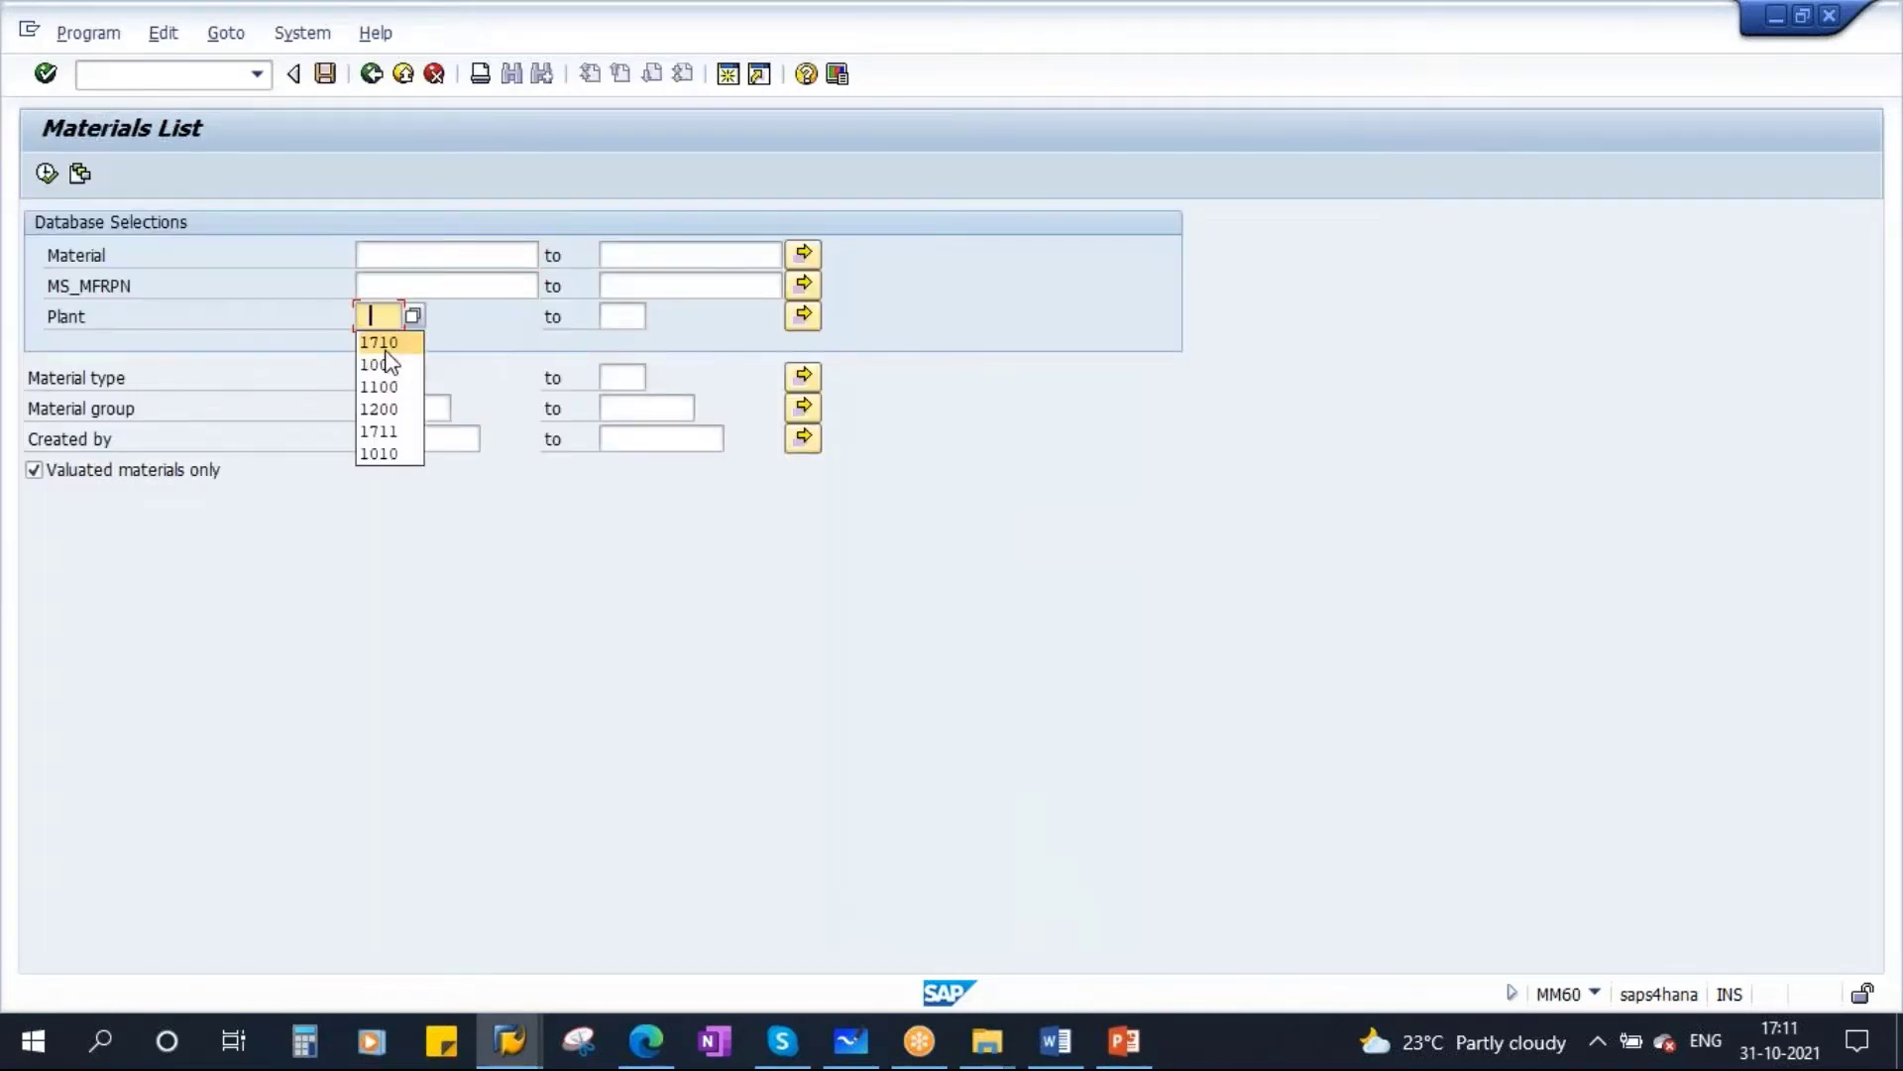
left_click(381, 342)
left_click(365, 378)
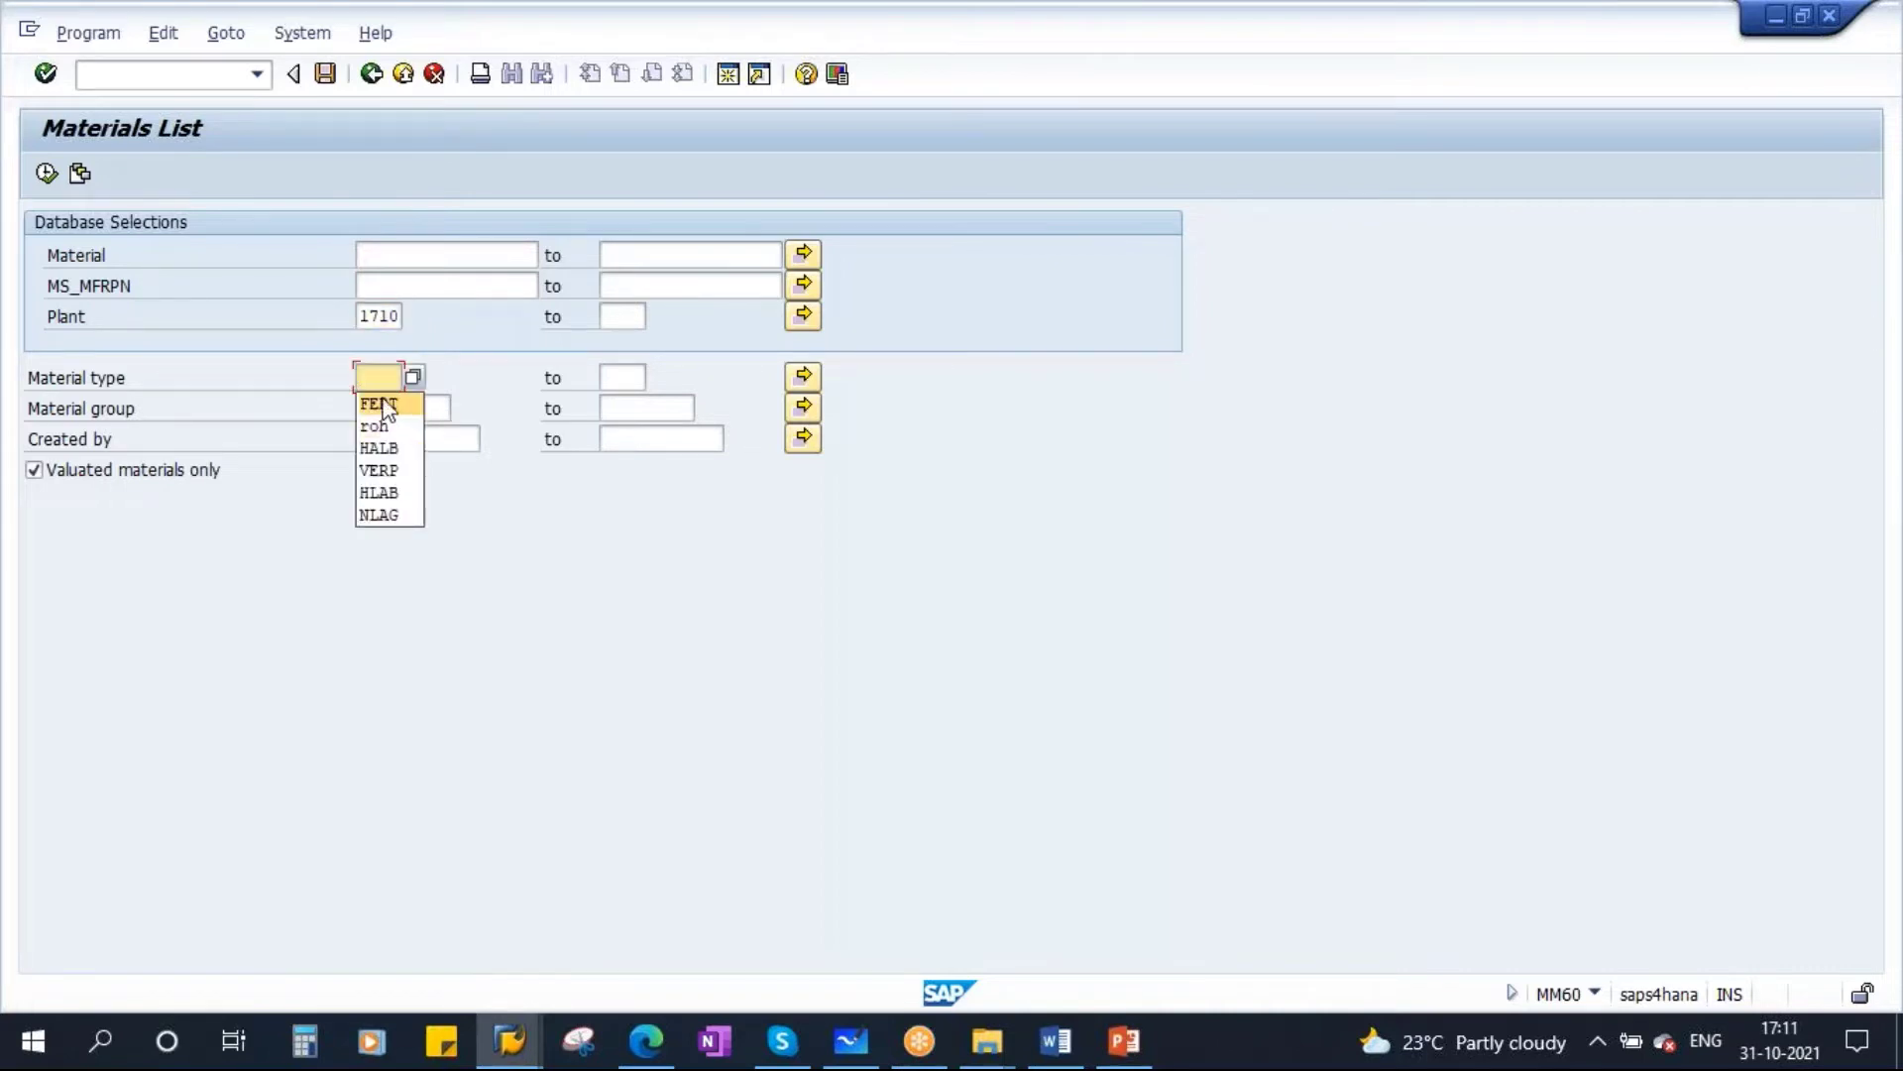
left_click(383, 404)
left_click(437, 443)
left_click(416, 458)
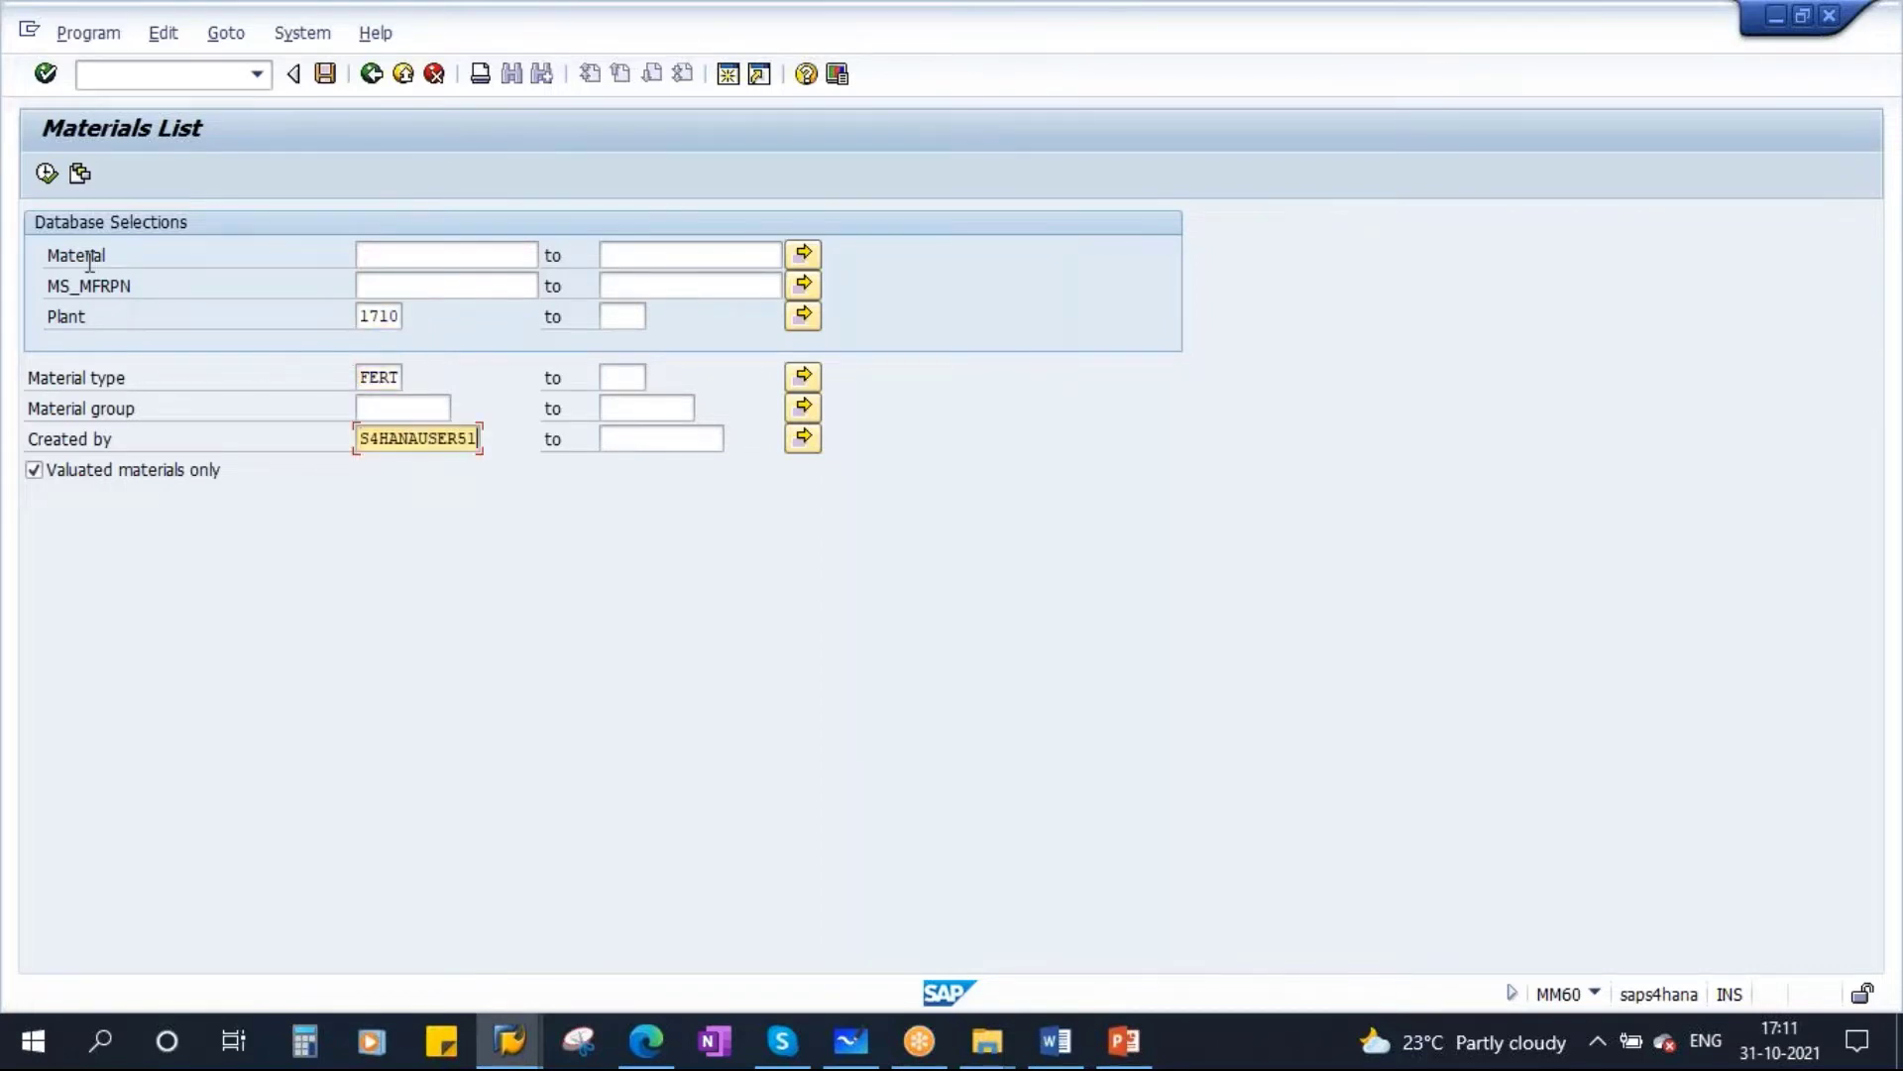
left_click(47, 174)
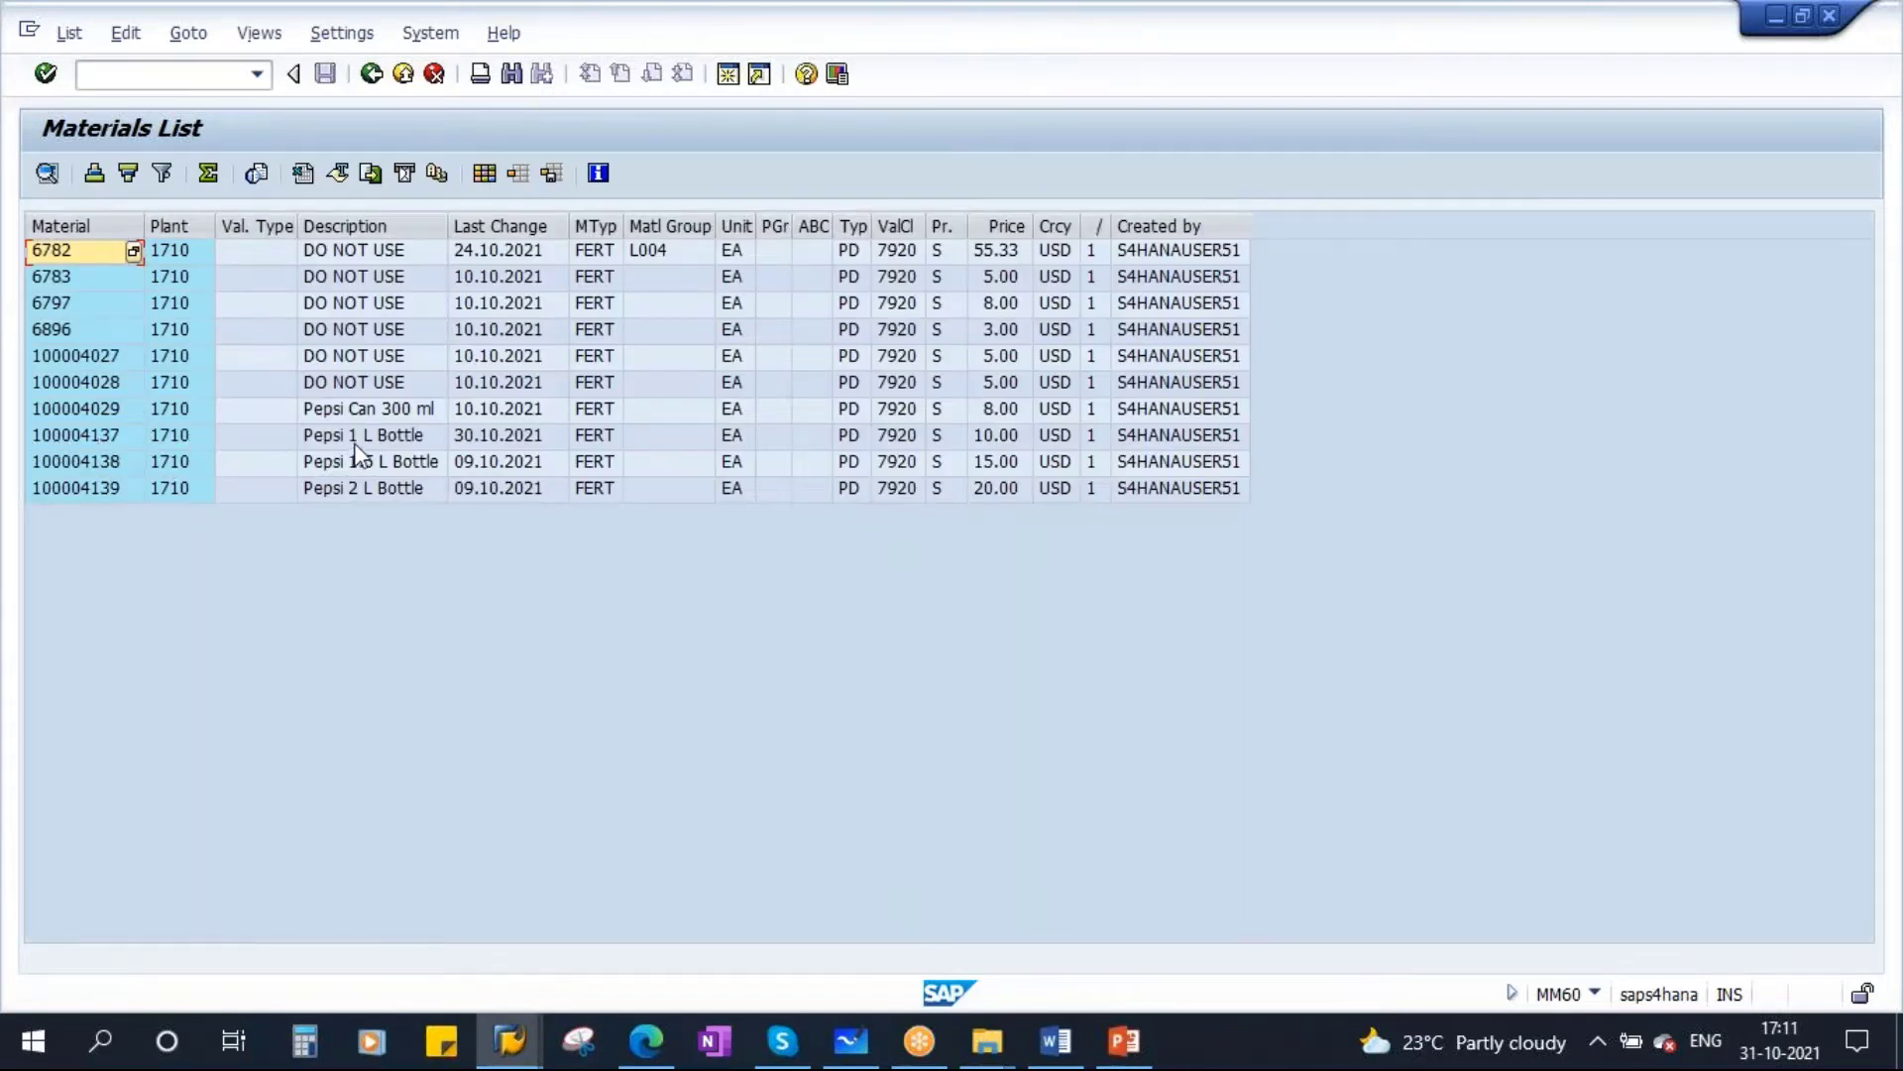
Step: Pick the material number of the Pepsi 1 L Bottle in the list and go to an SAP Easy Access screen
left_click(135, 437)
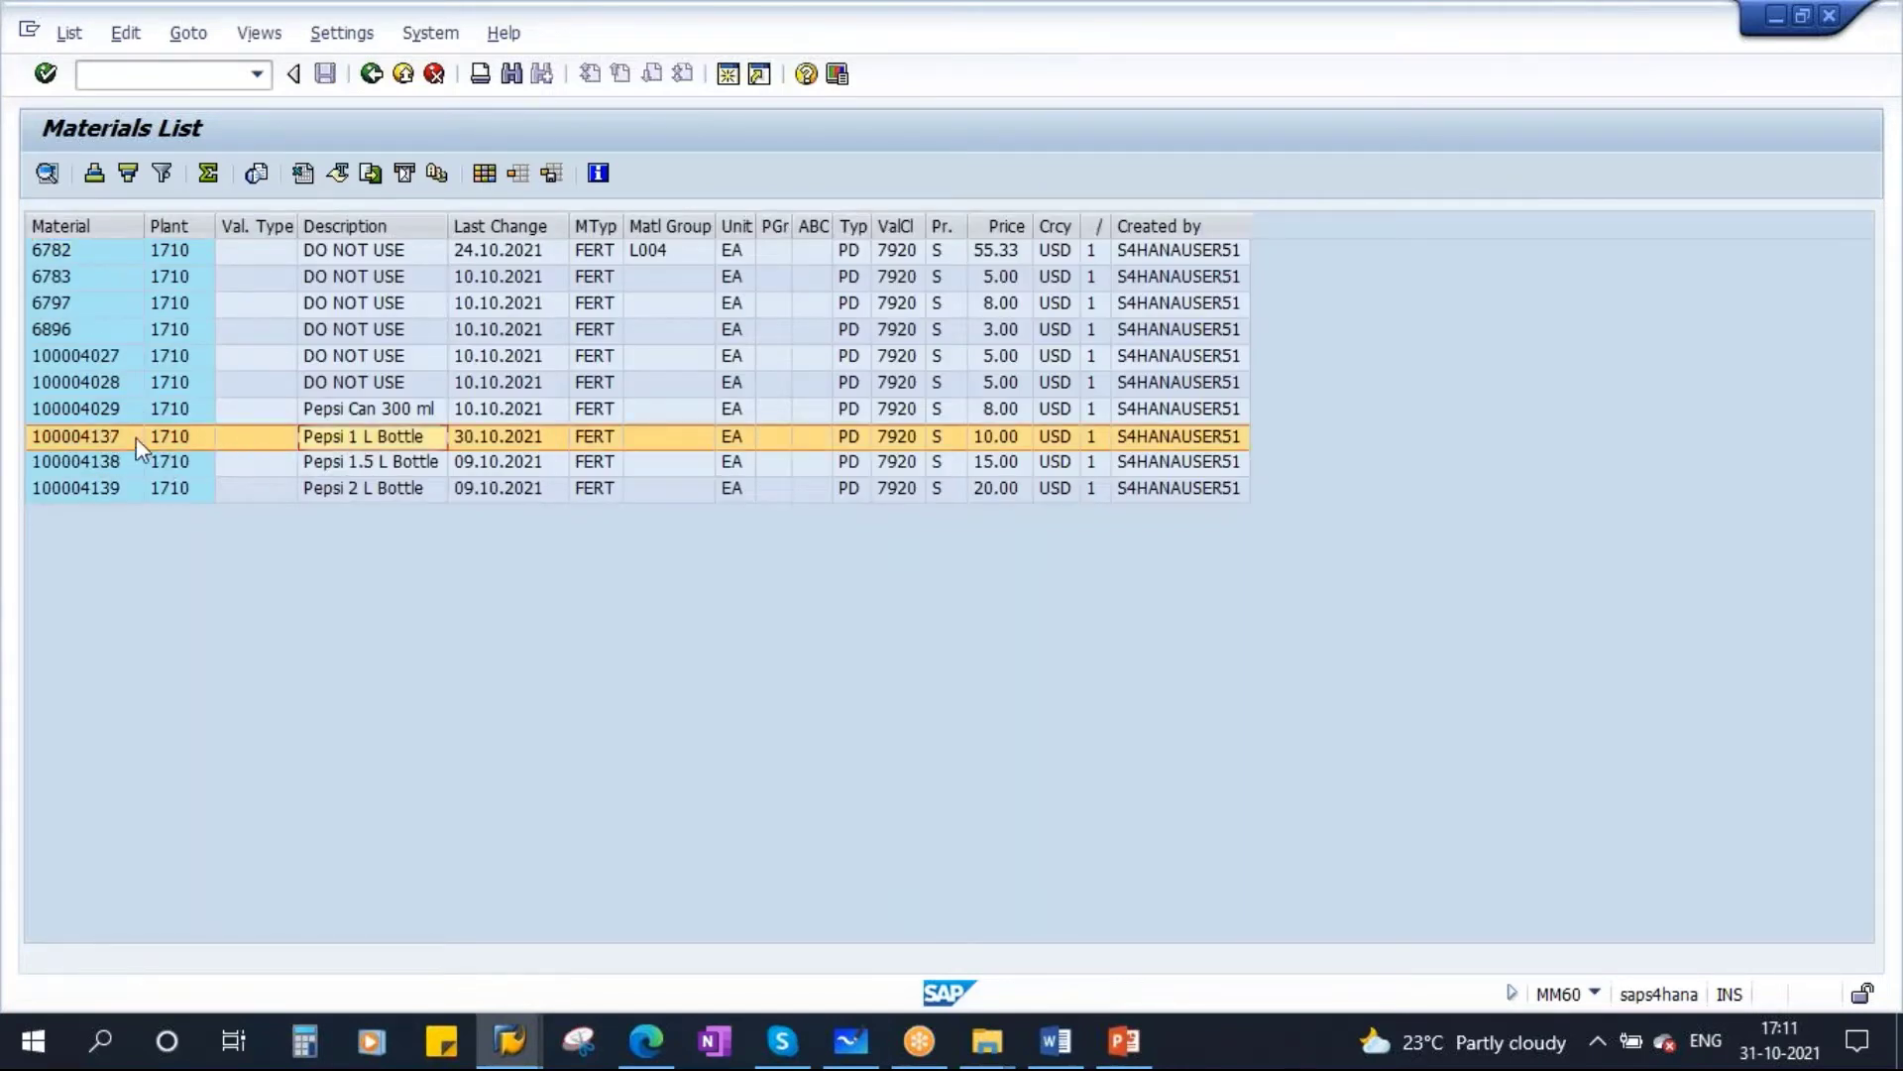
left_click(85, 434)
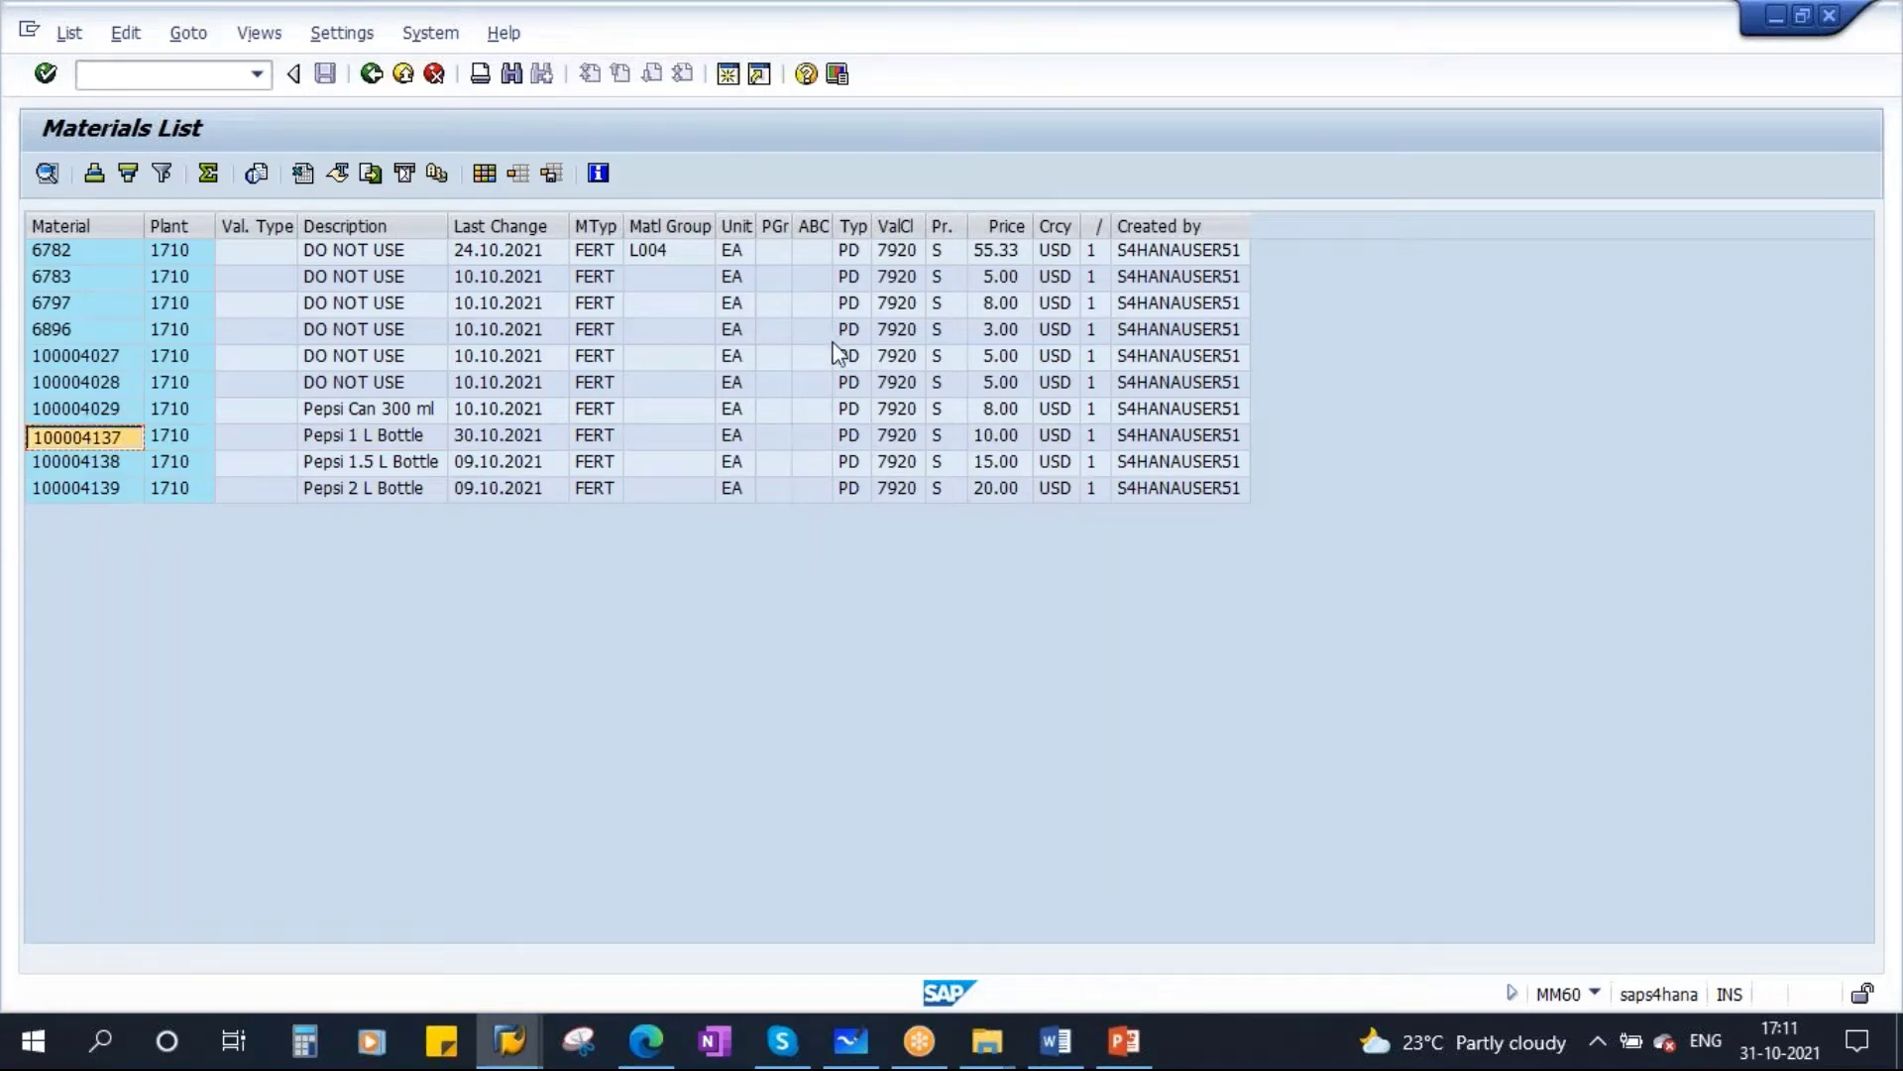
key("shift+F3")
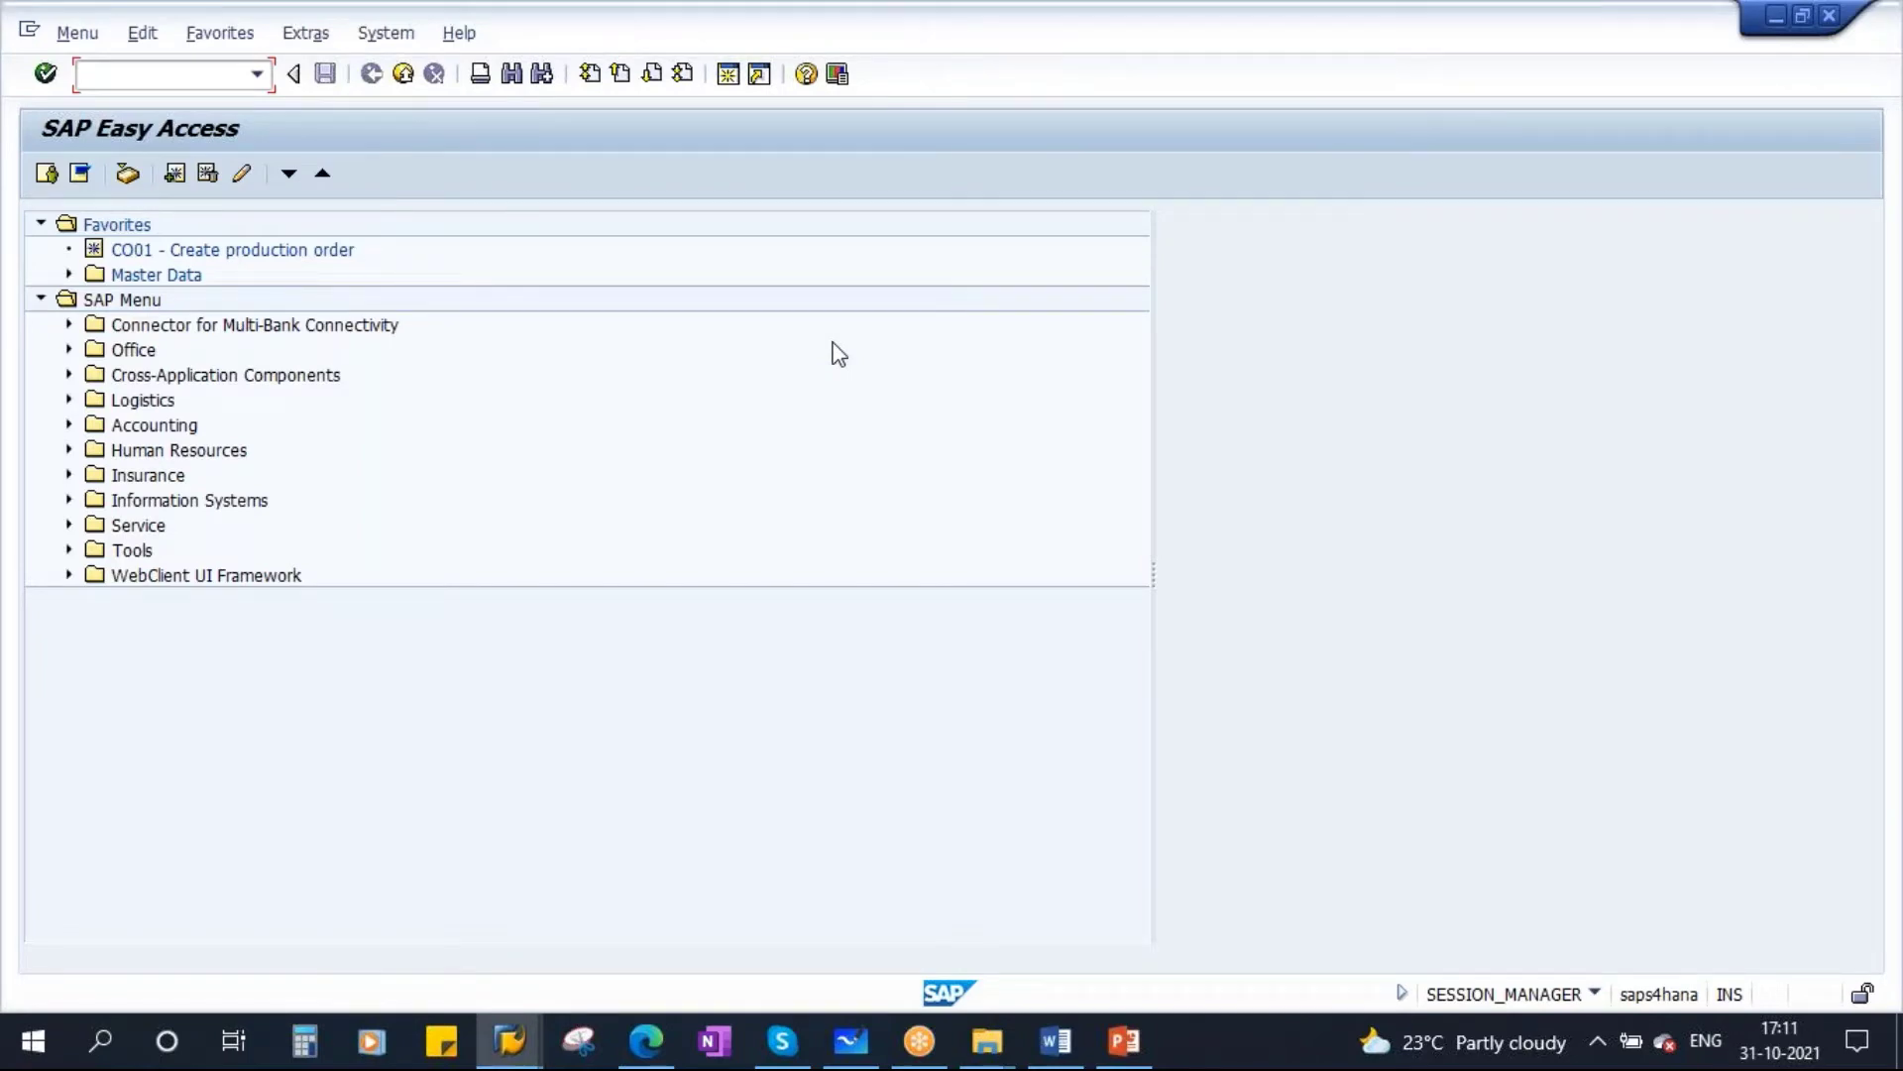
Step: Display material 100004137 in transaction MM03 with the MRP 1 to MRP 4 views for plant 1710
type("mm03")
key("Return")
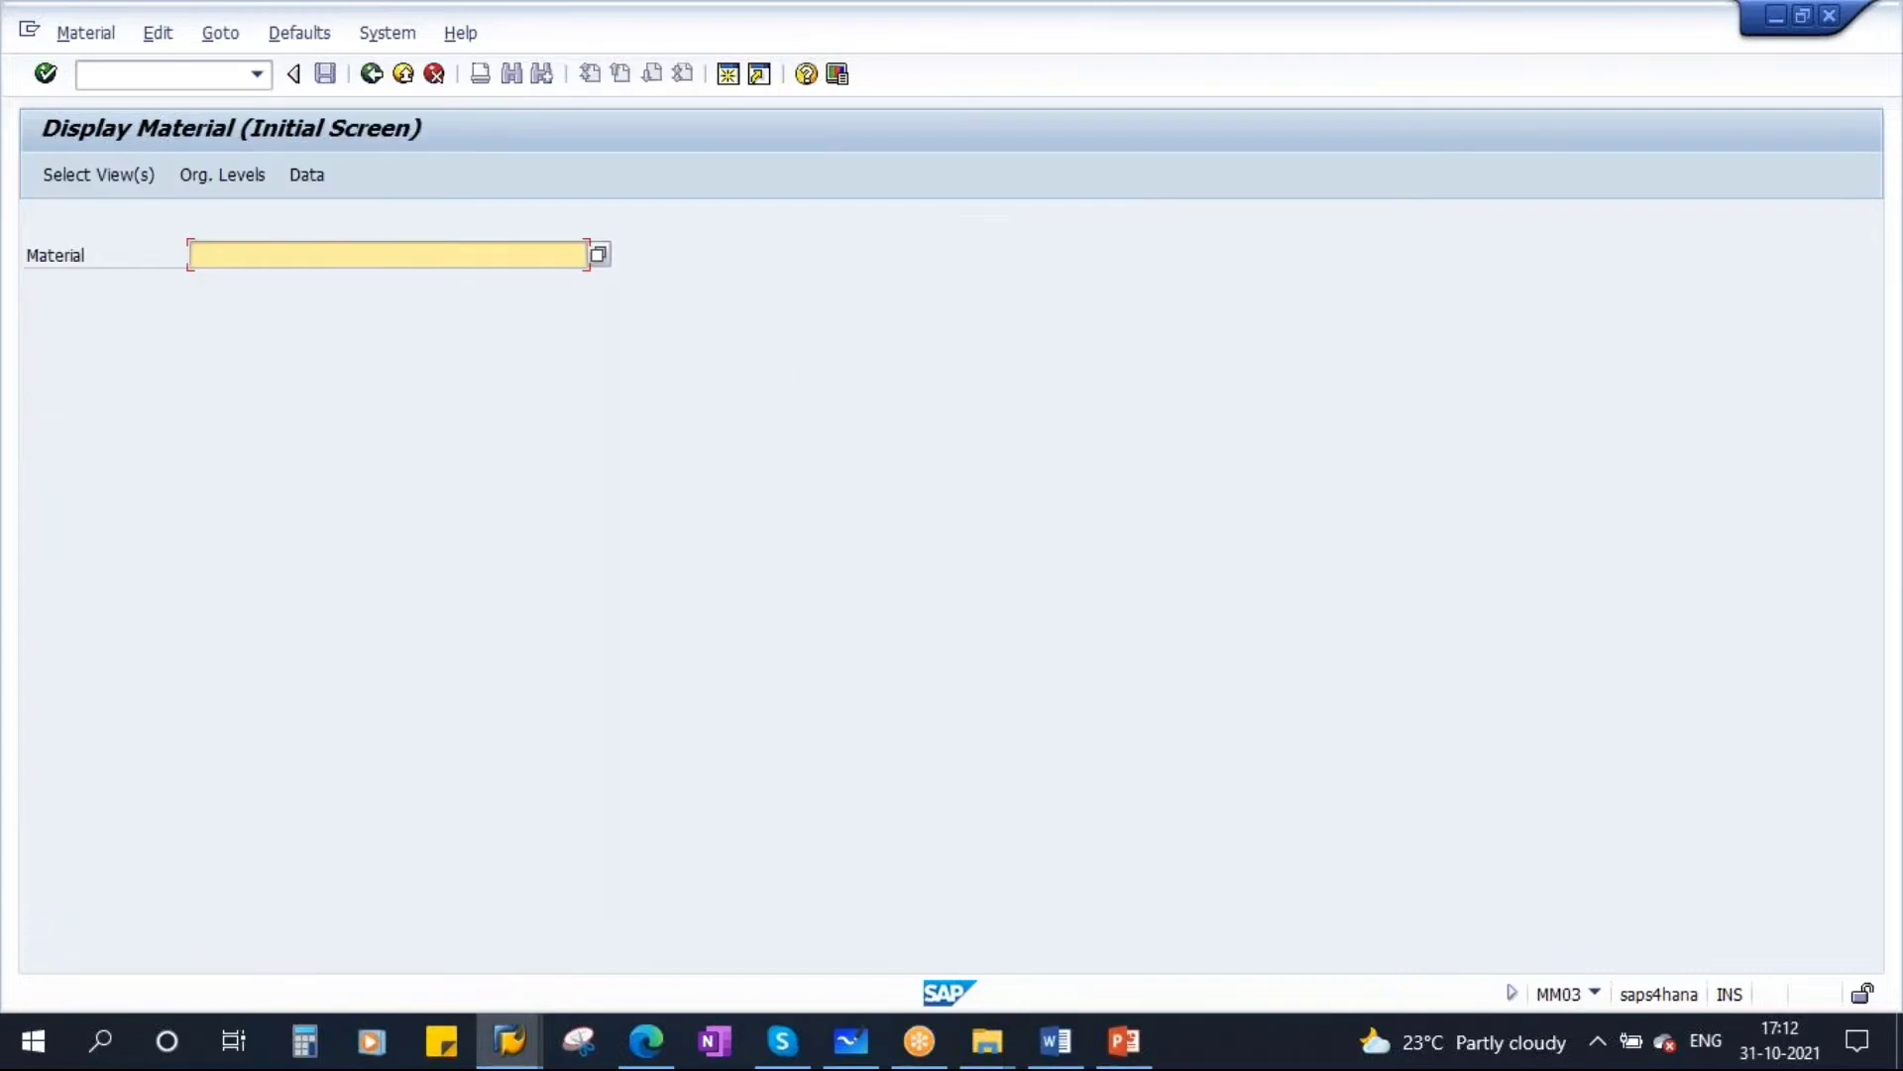
type("100004137")
key("Return")
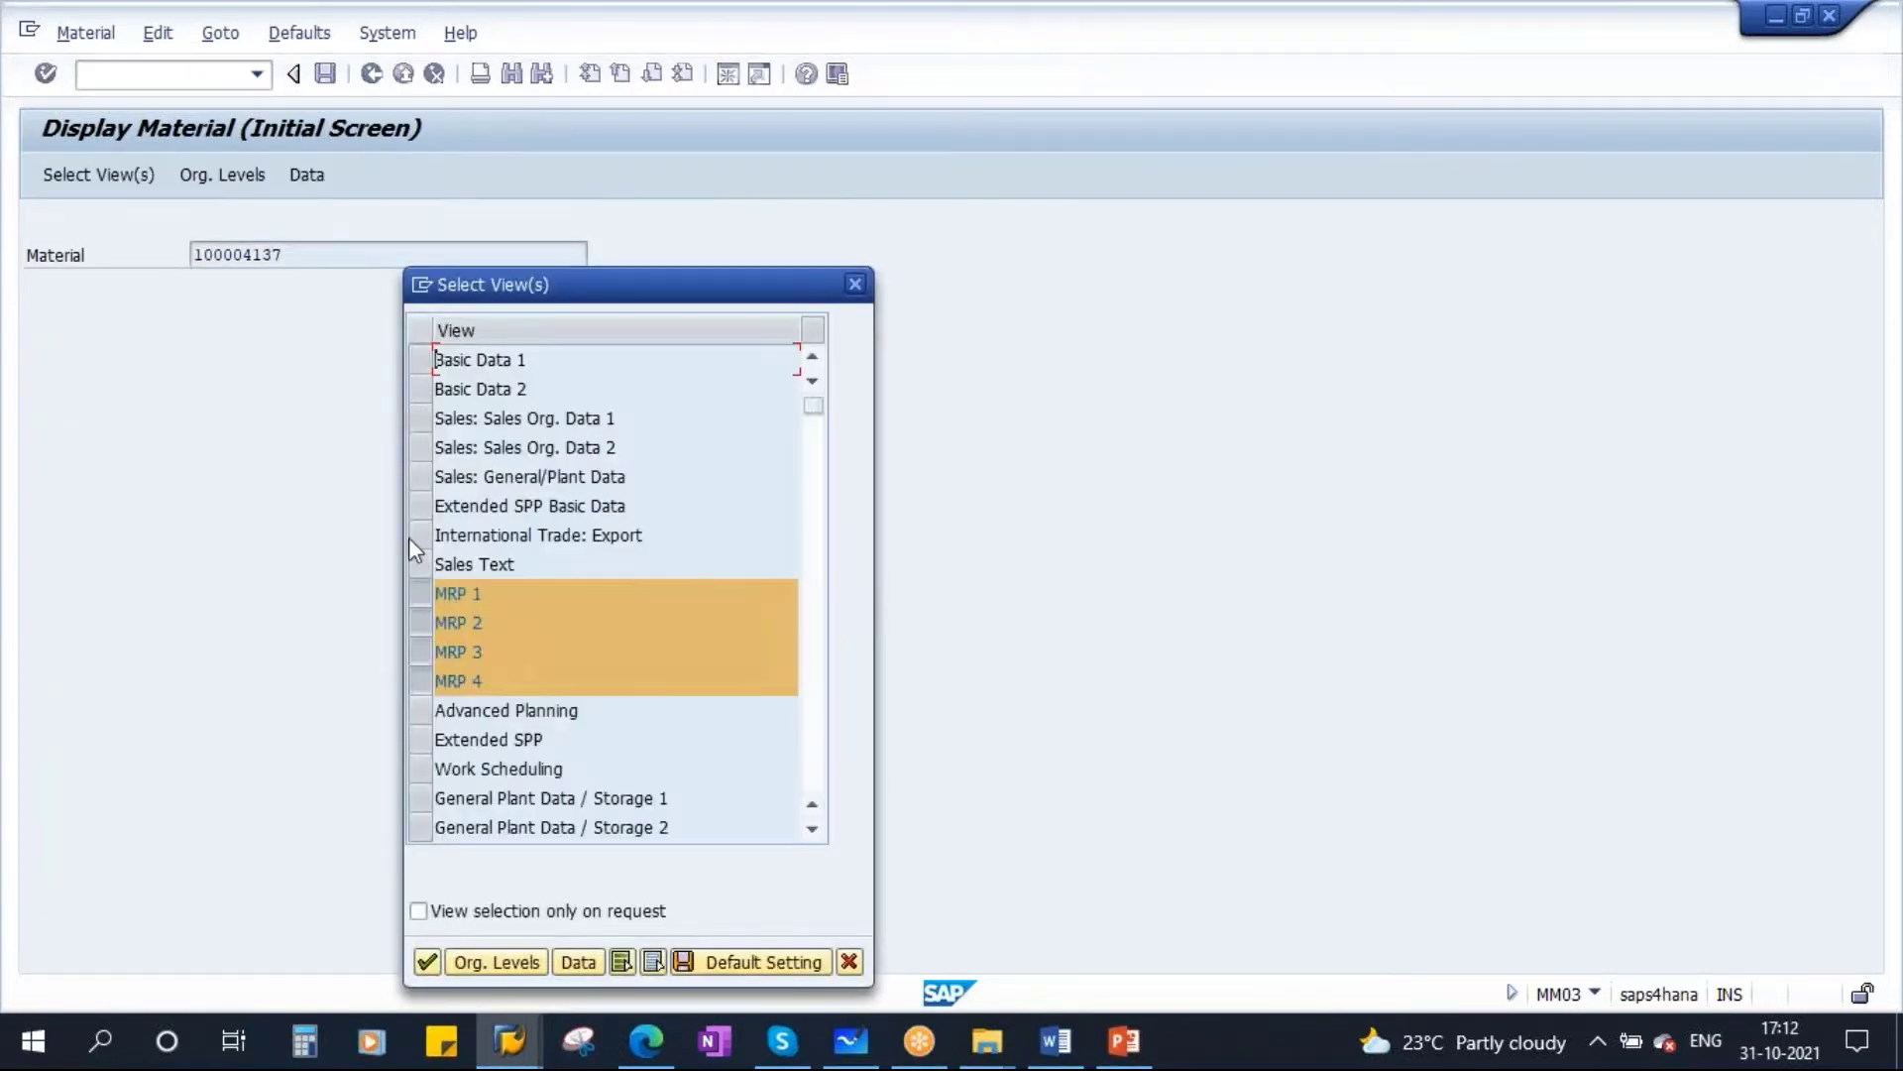
left_click_drag(632, 297, 657, 229)
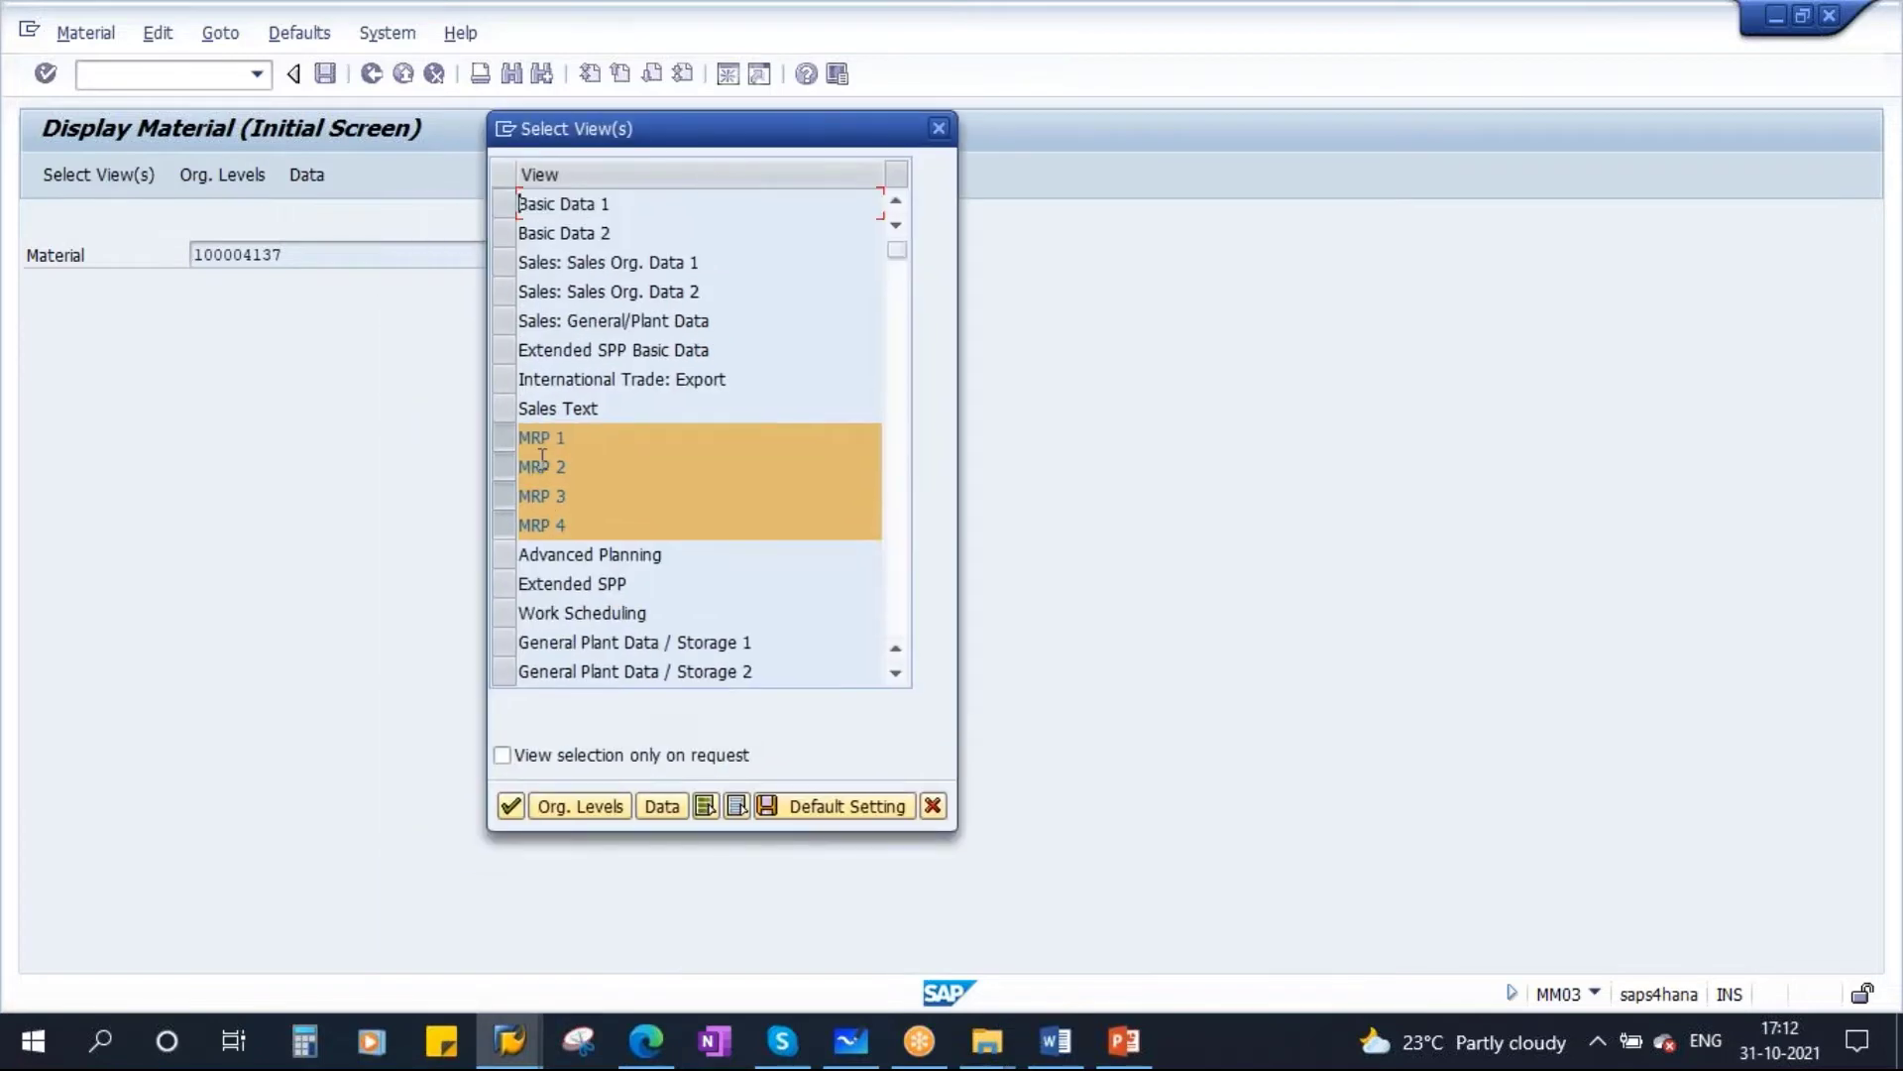
left_click(511, 805)
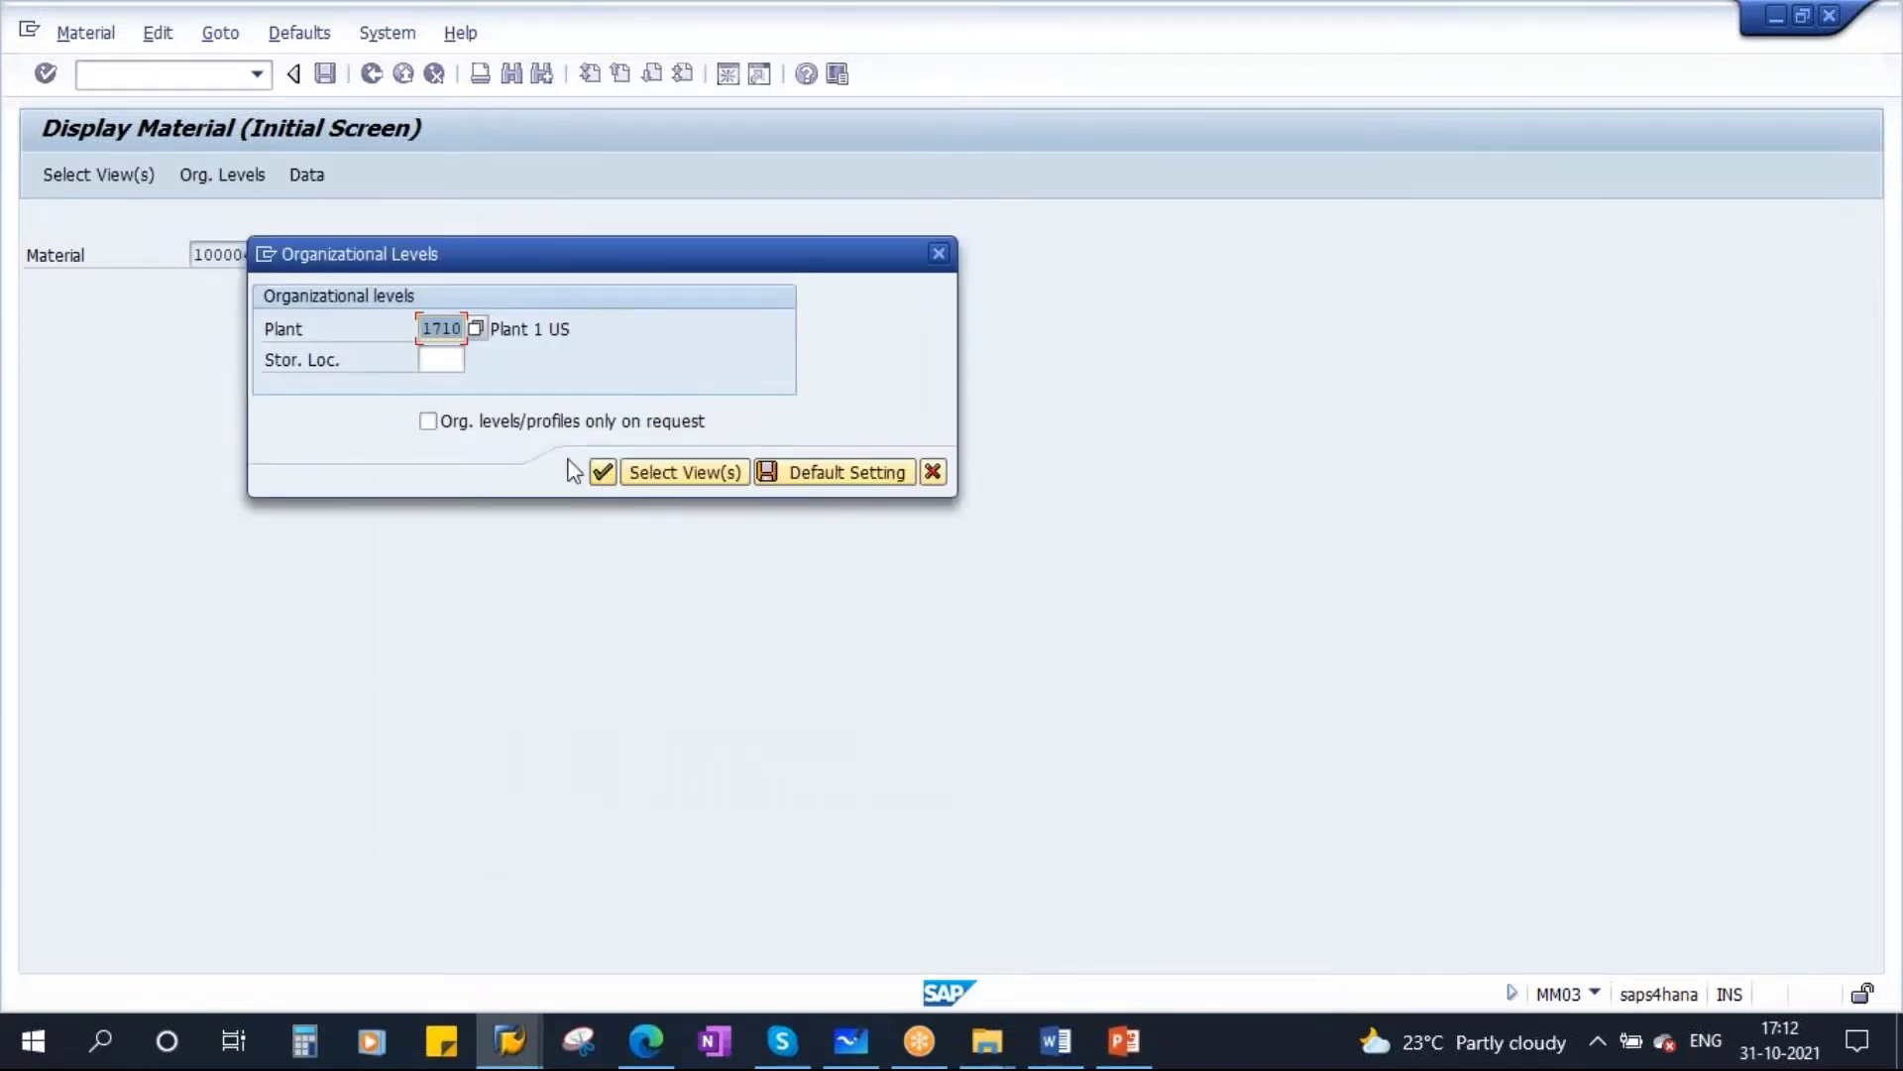
left_click(600, 471)
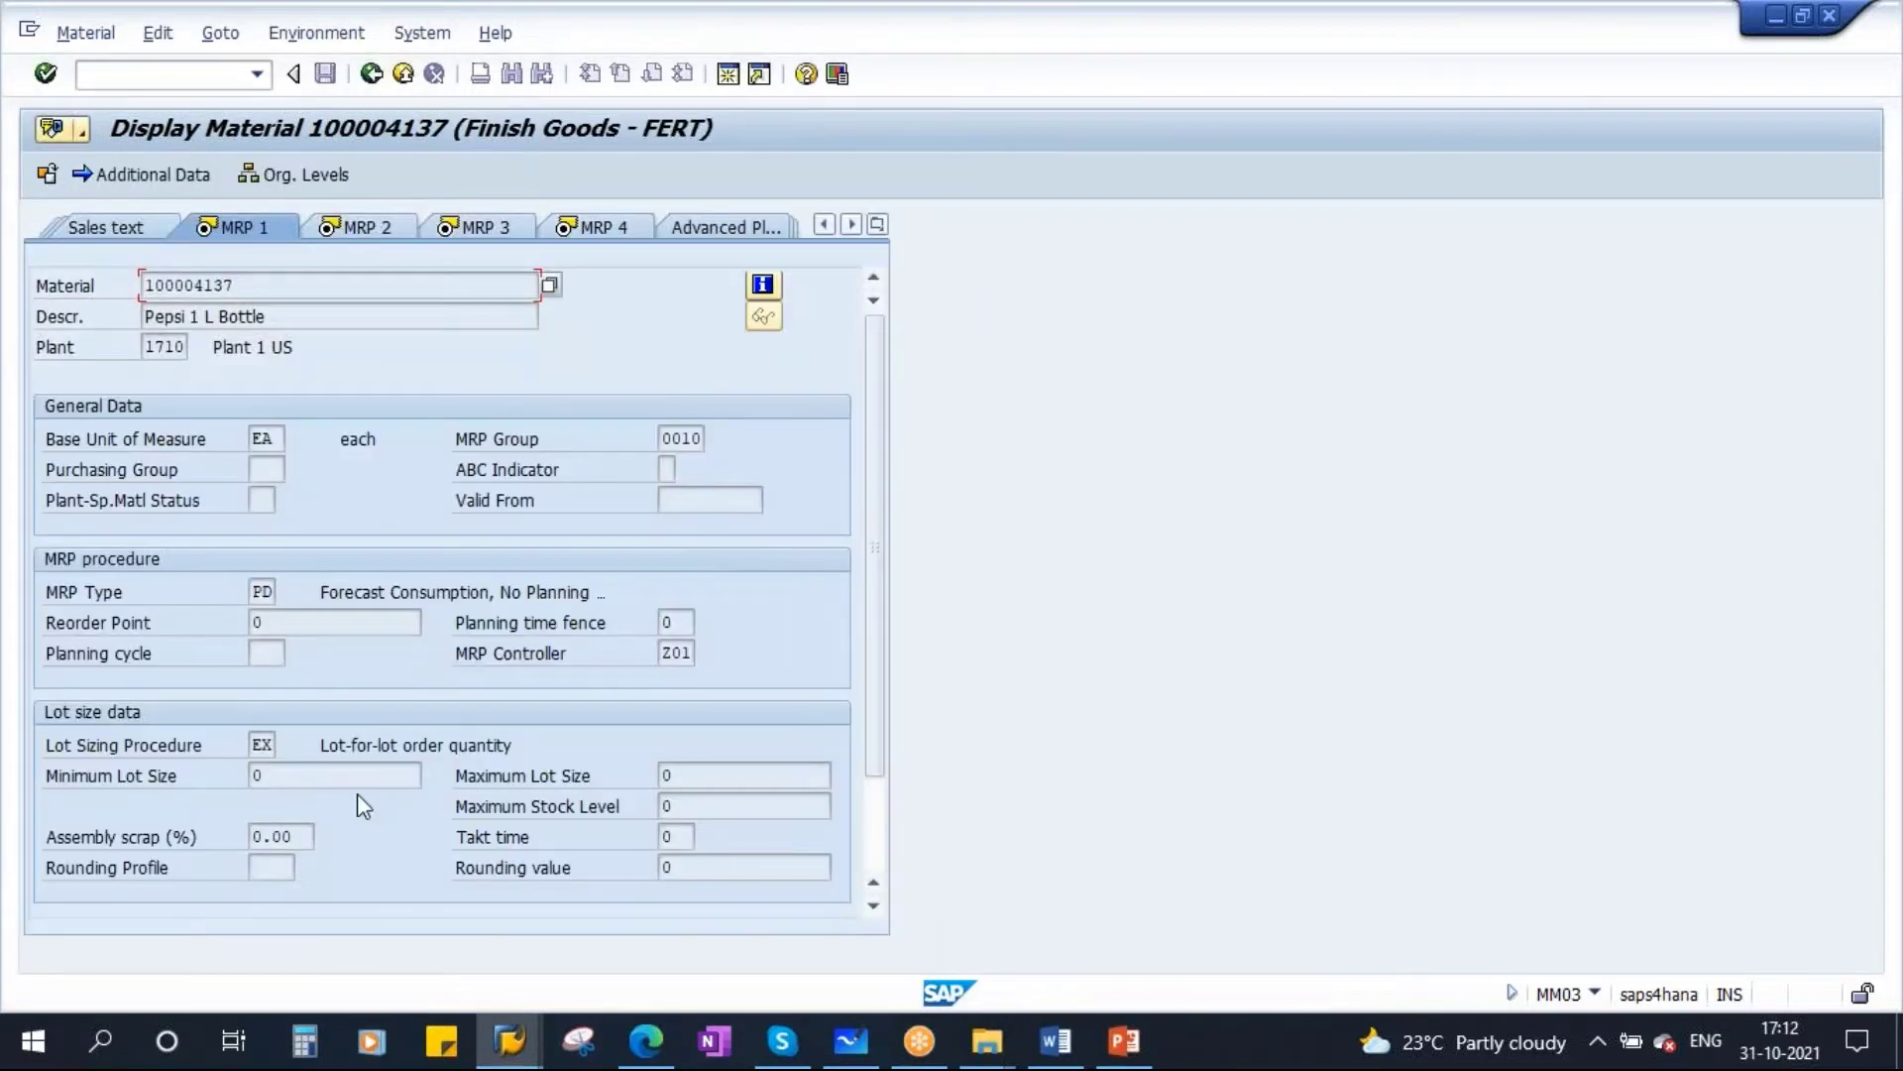
Step: Review the possible entries for the Lot Sizing Procedure on the MRP 1 view, leaving the list without choosing one
left_click(261, 745)
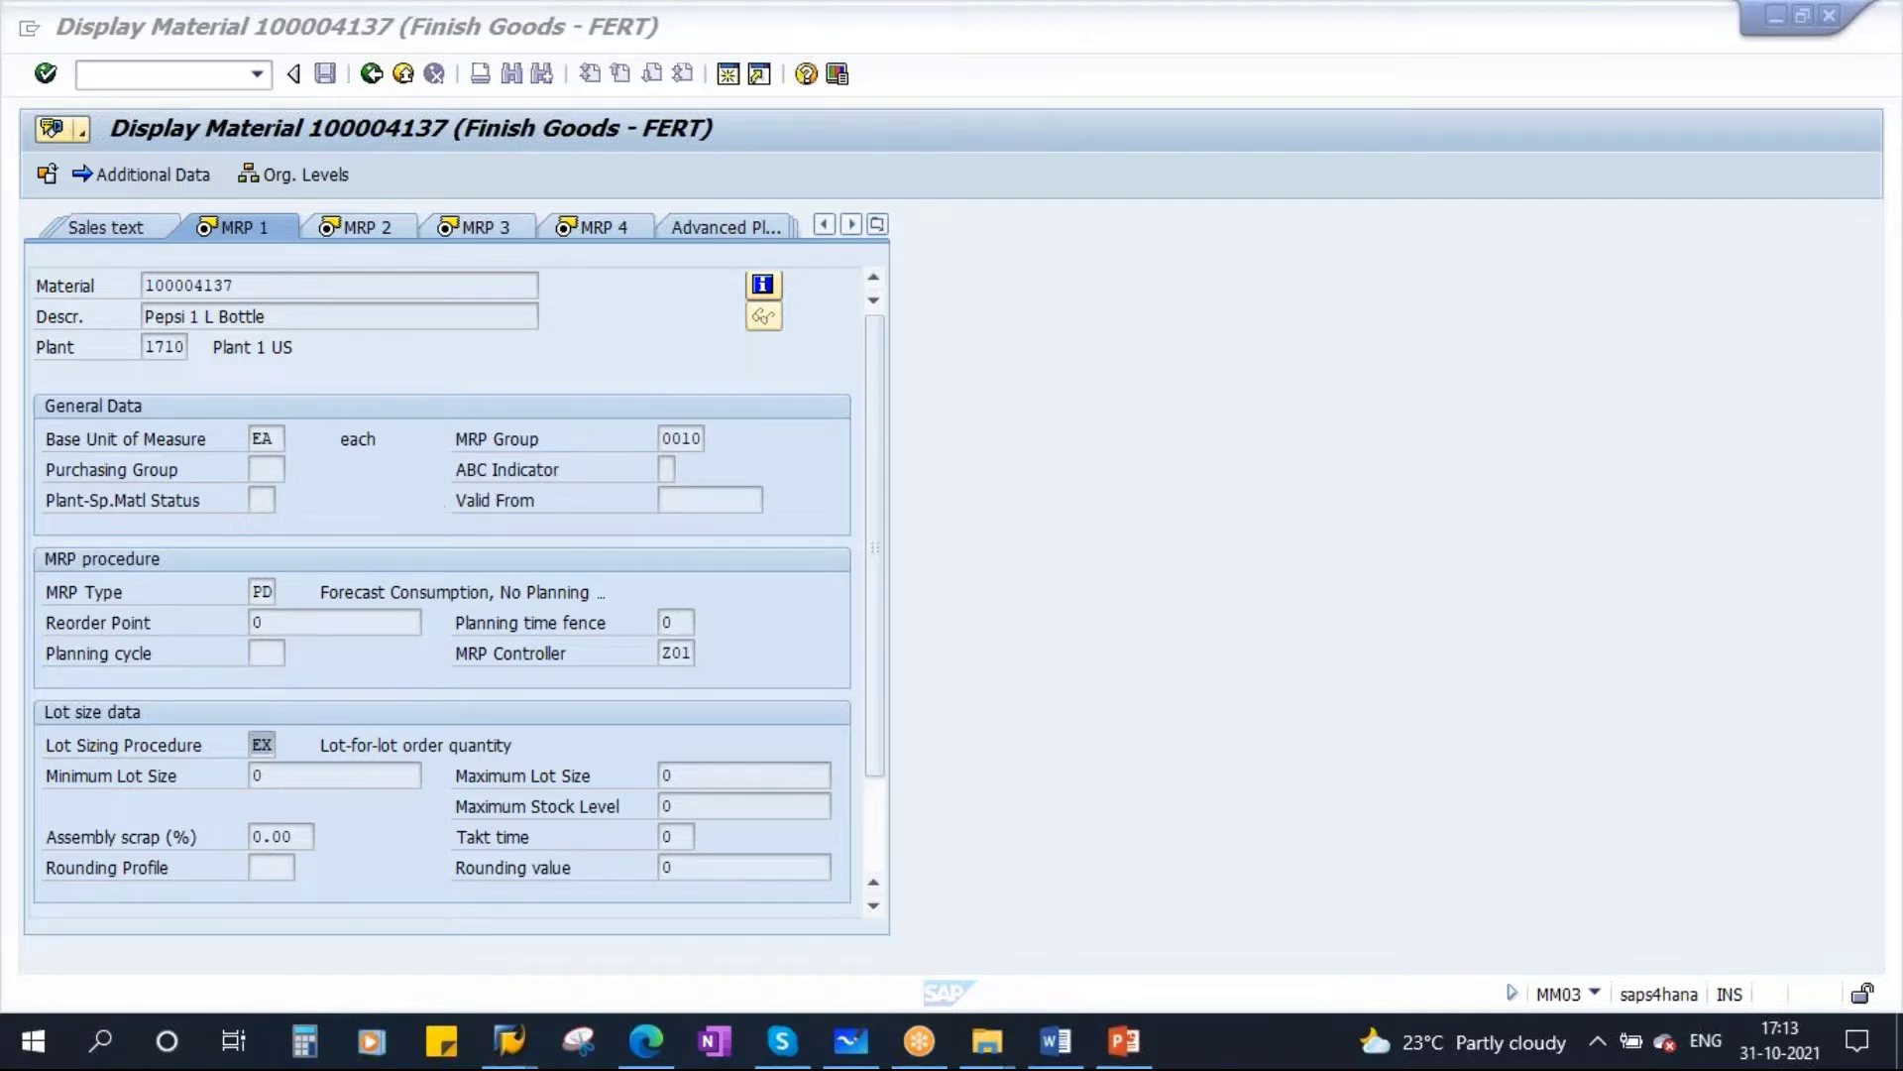
left_click(260, 746)
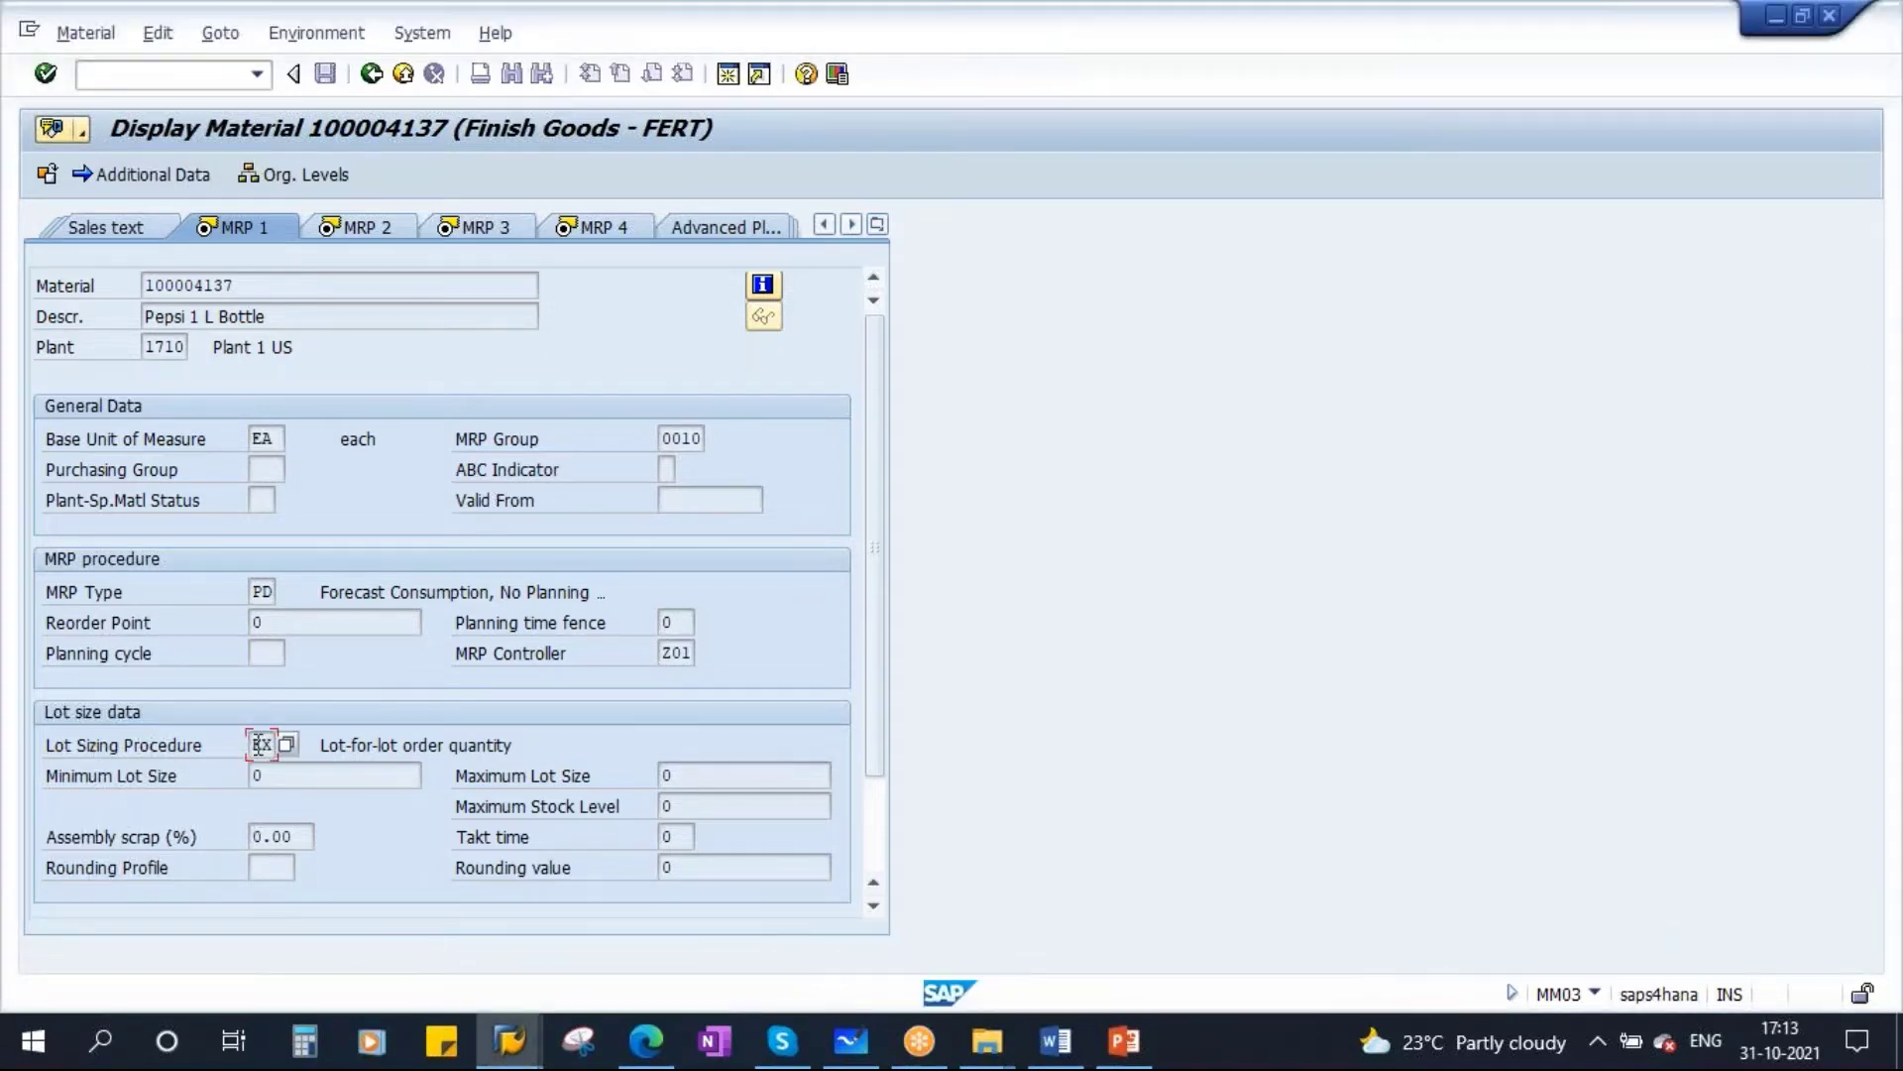
left_click_drag(247, 747, 281, 745)
left_click(288, 744)
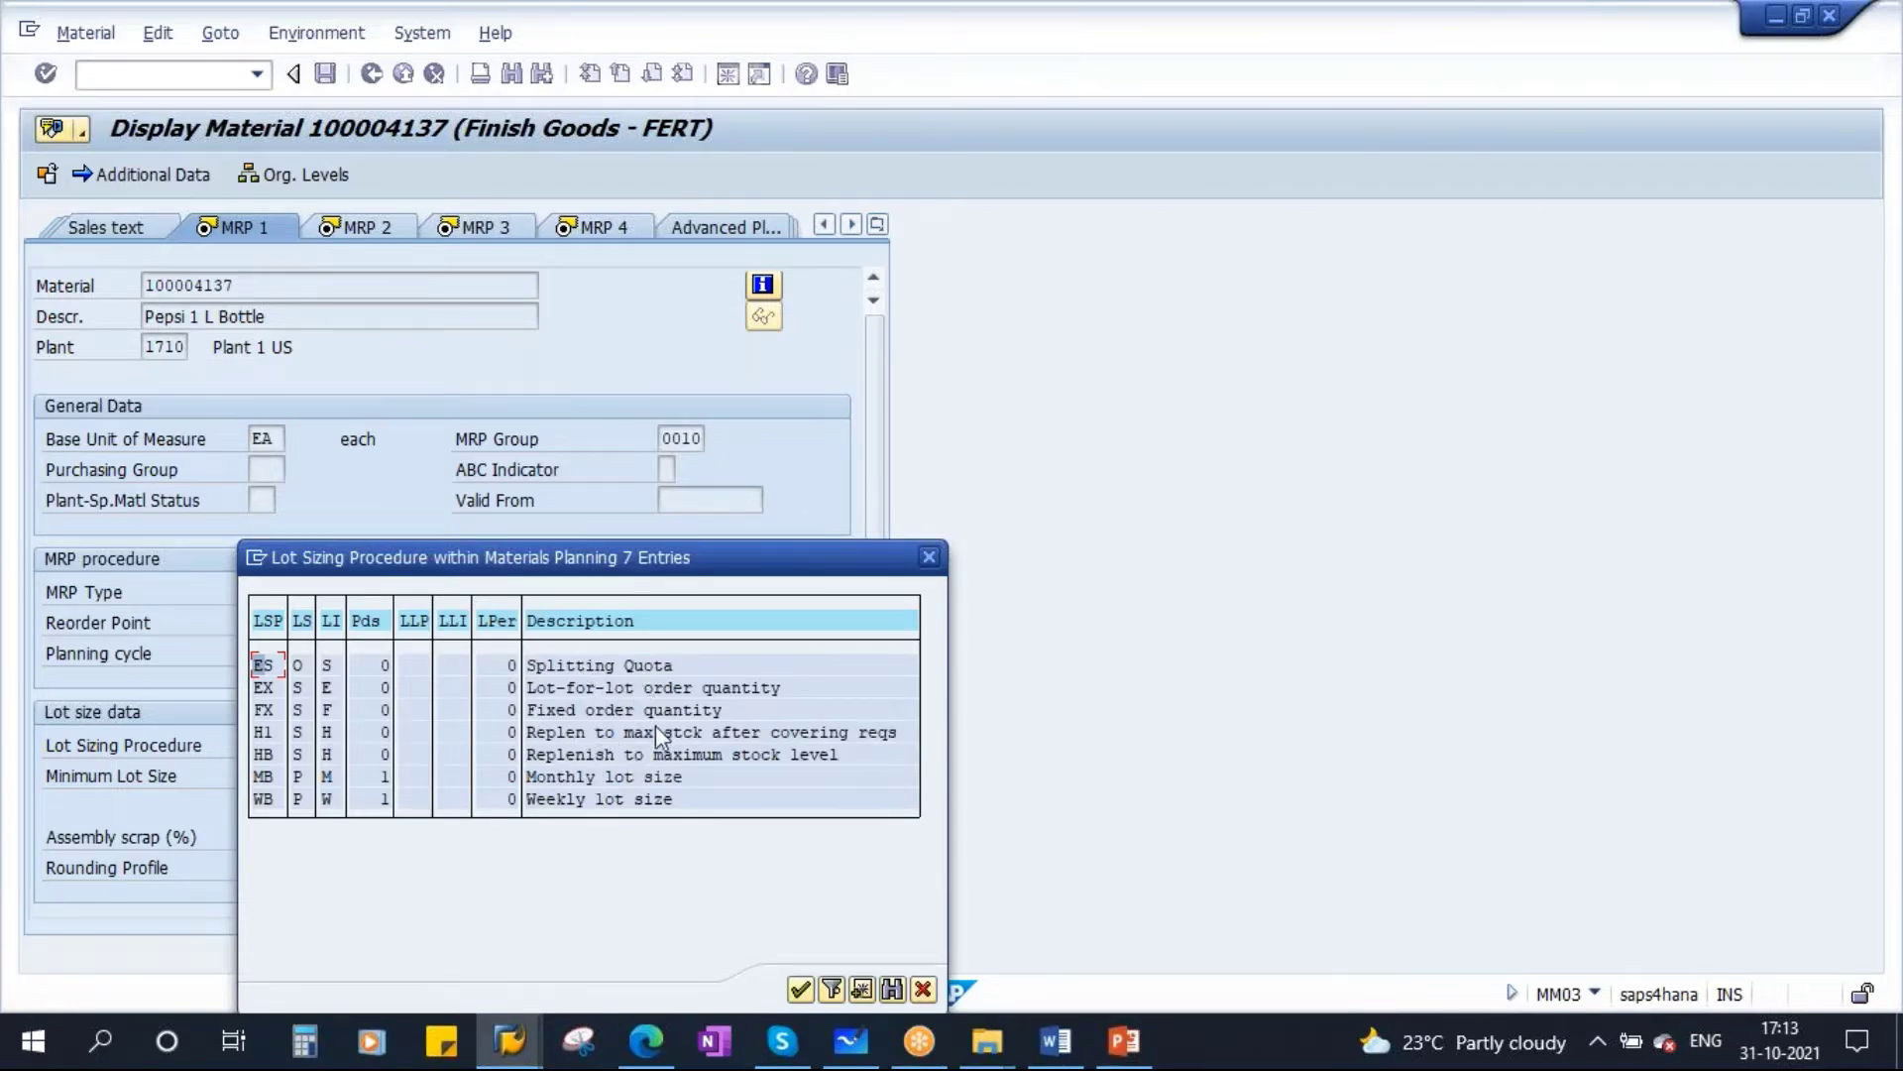
left_click_drag(629, 553, 640, 284)
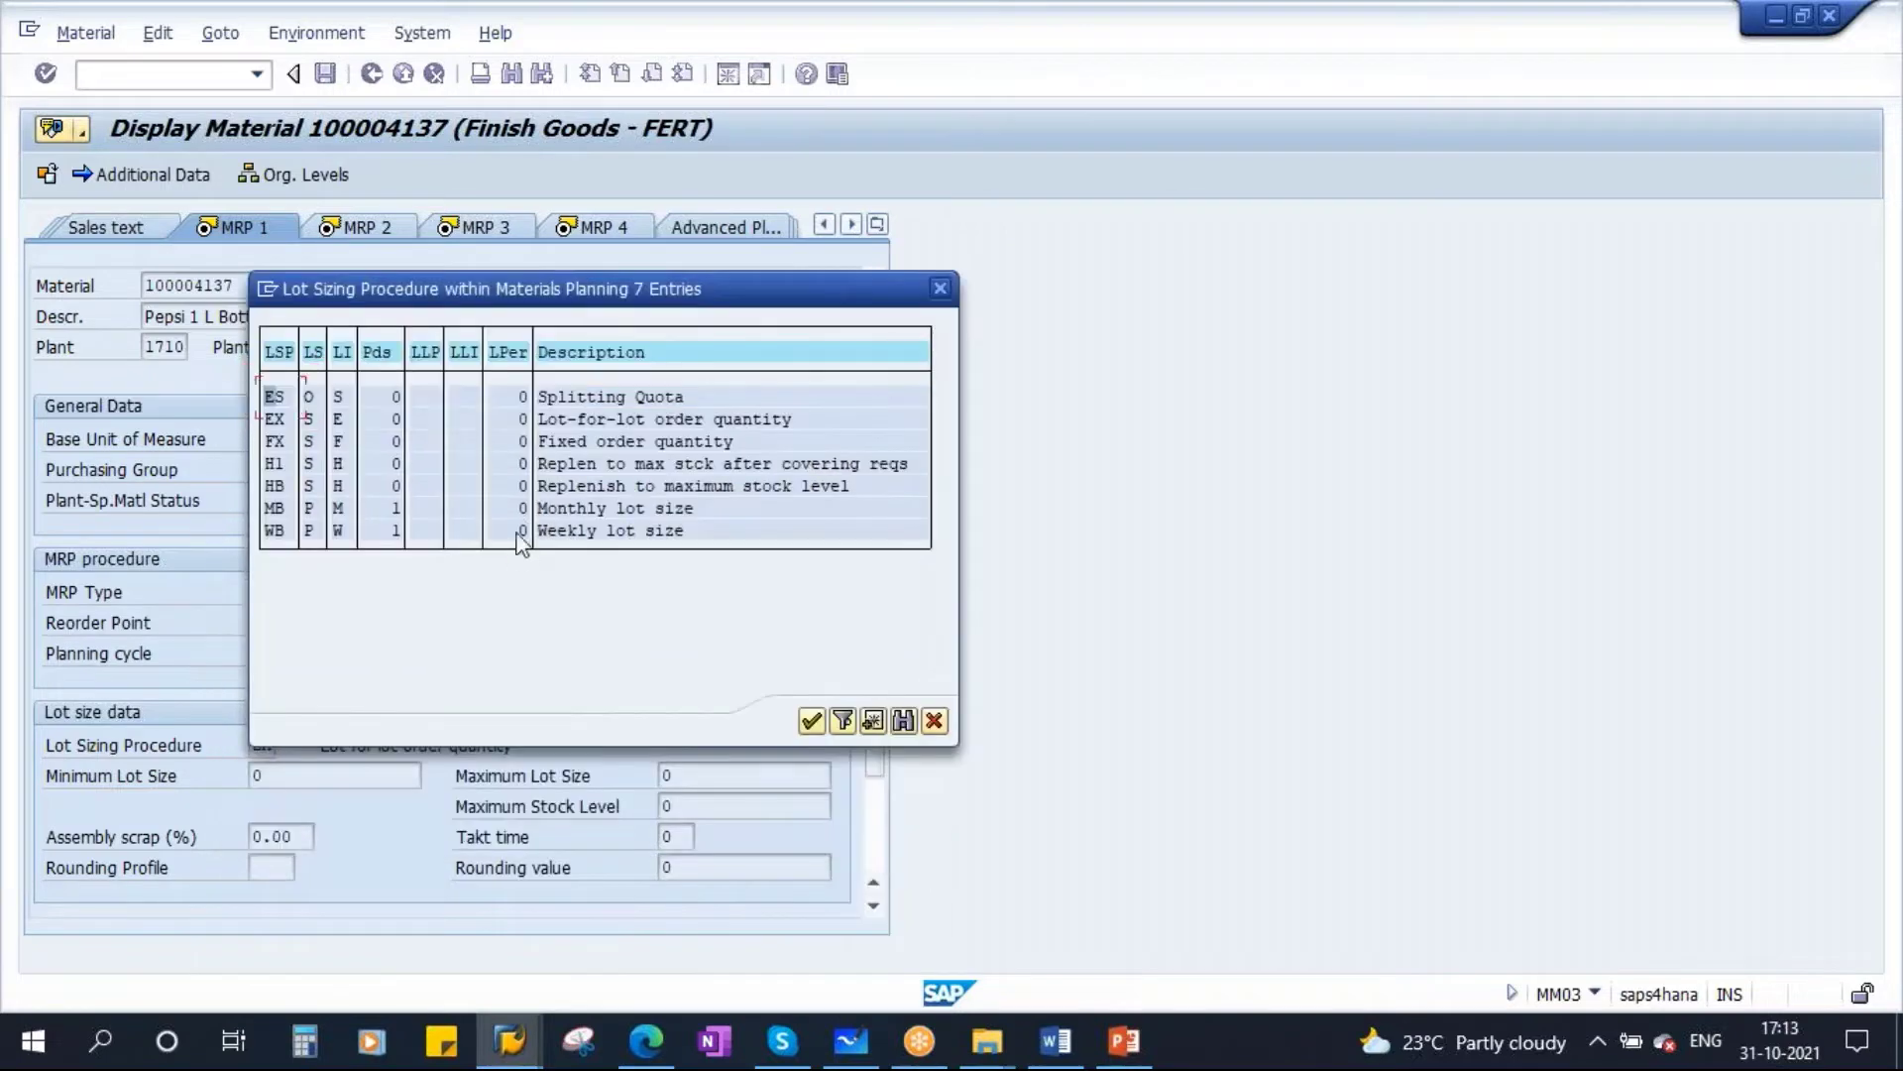
left_click(934, 721)
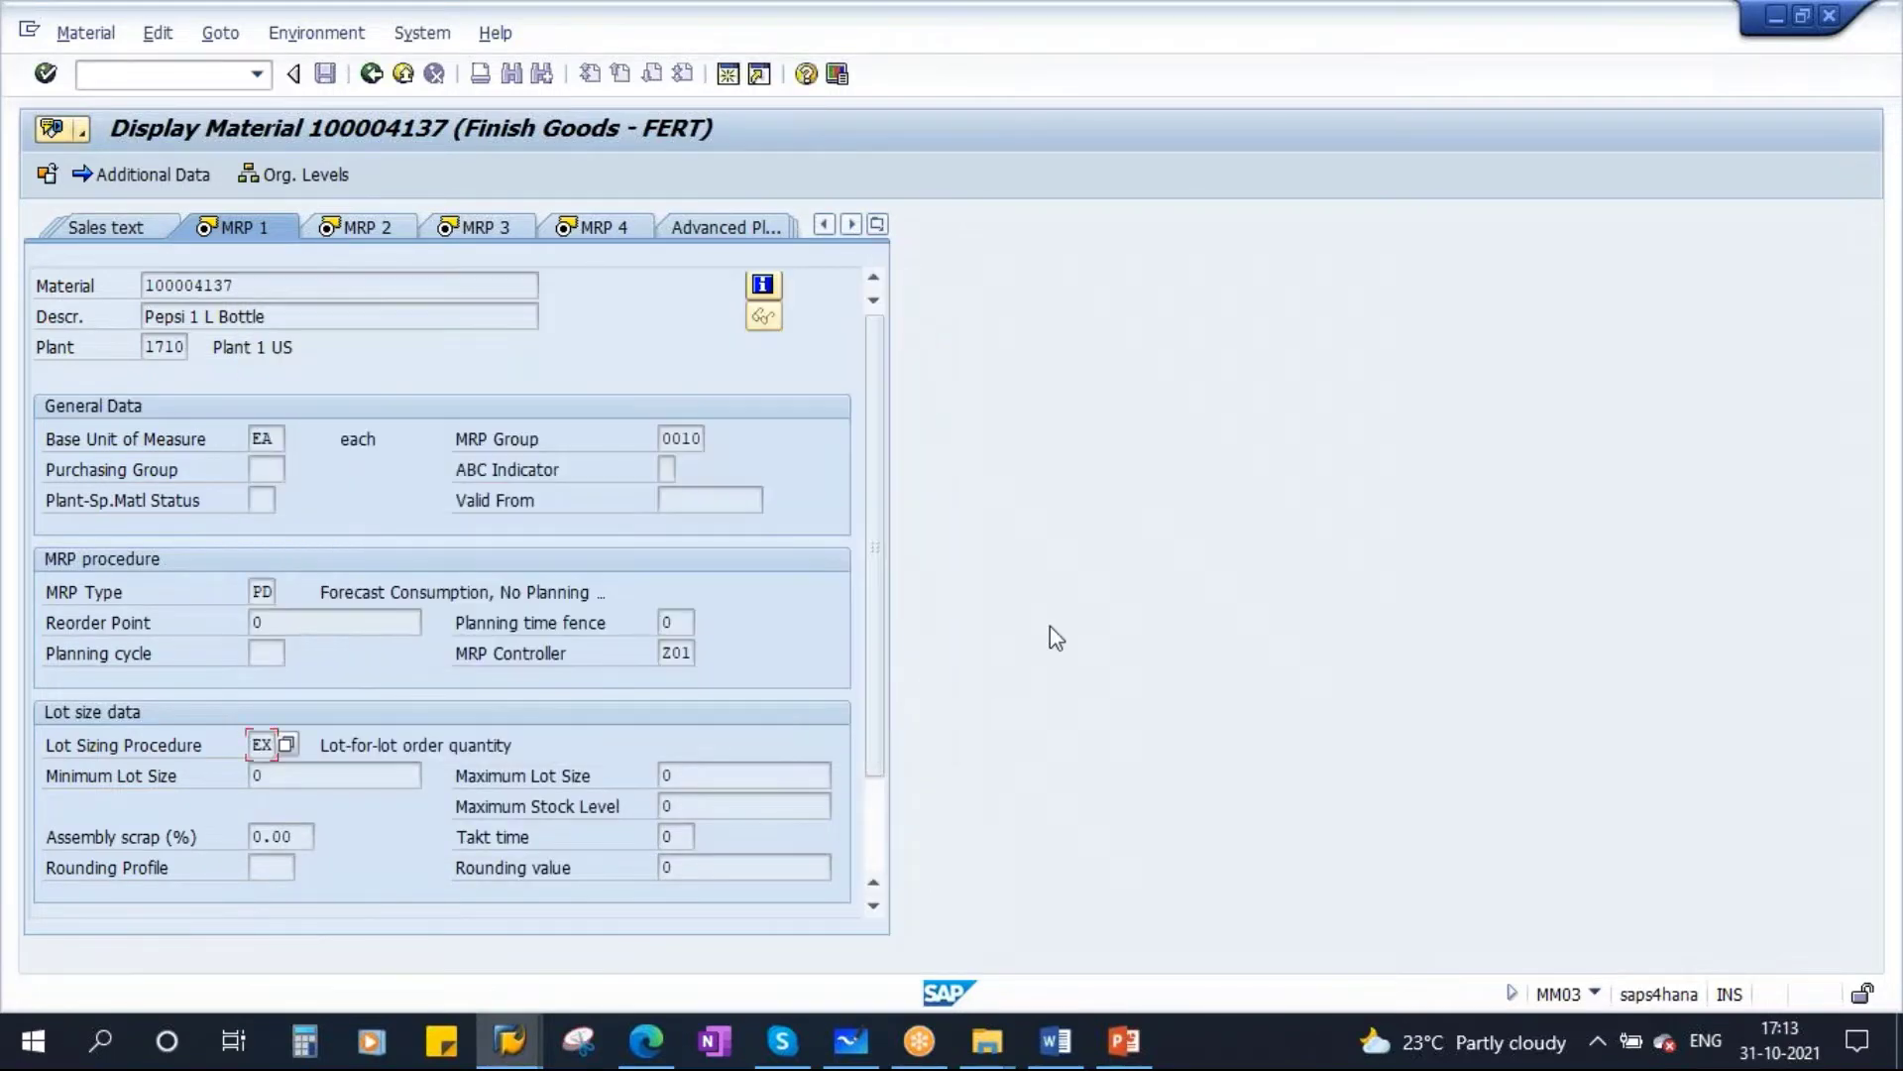
Step: Present PowerPoint's Static Lot sizing Procedures slide full screen and underline the lot-for-lot order quantity (EX) text through "exact shortage quantity"
left_click(1125, 1041)
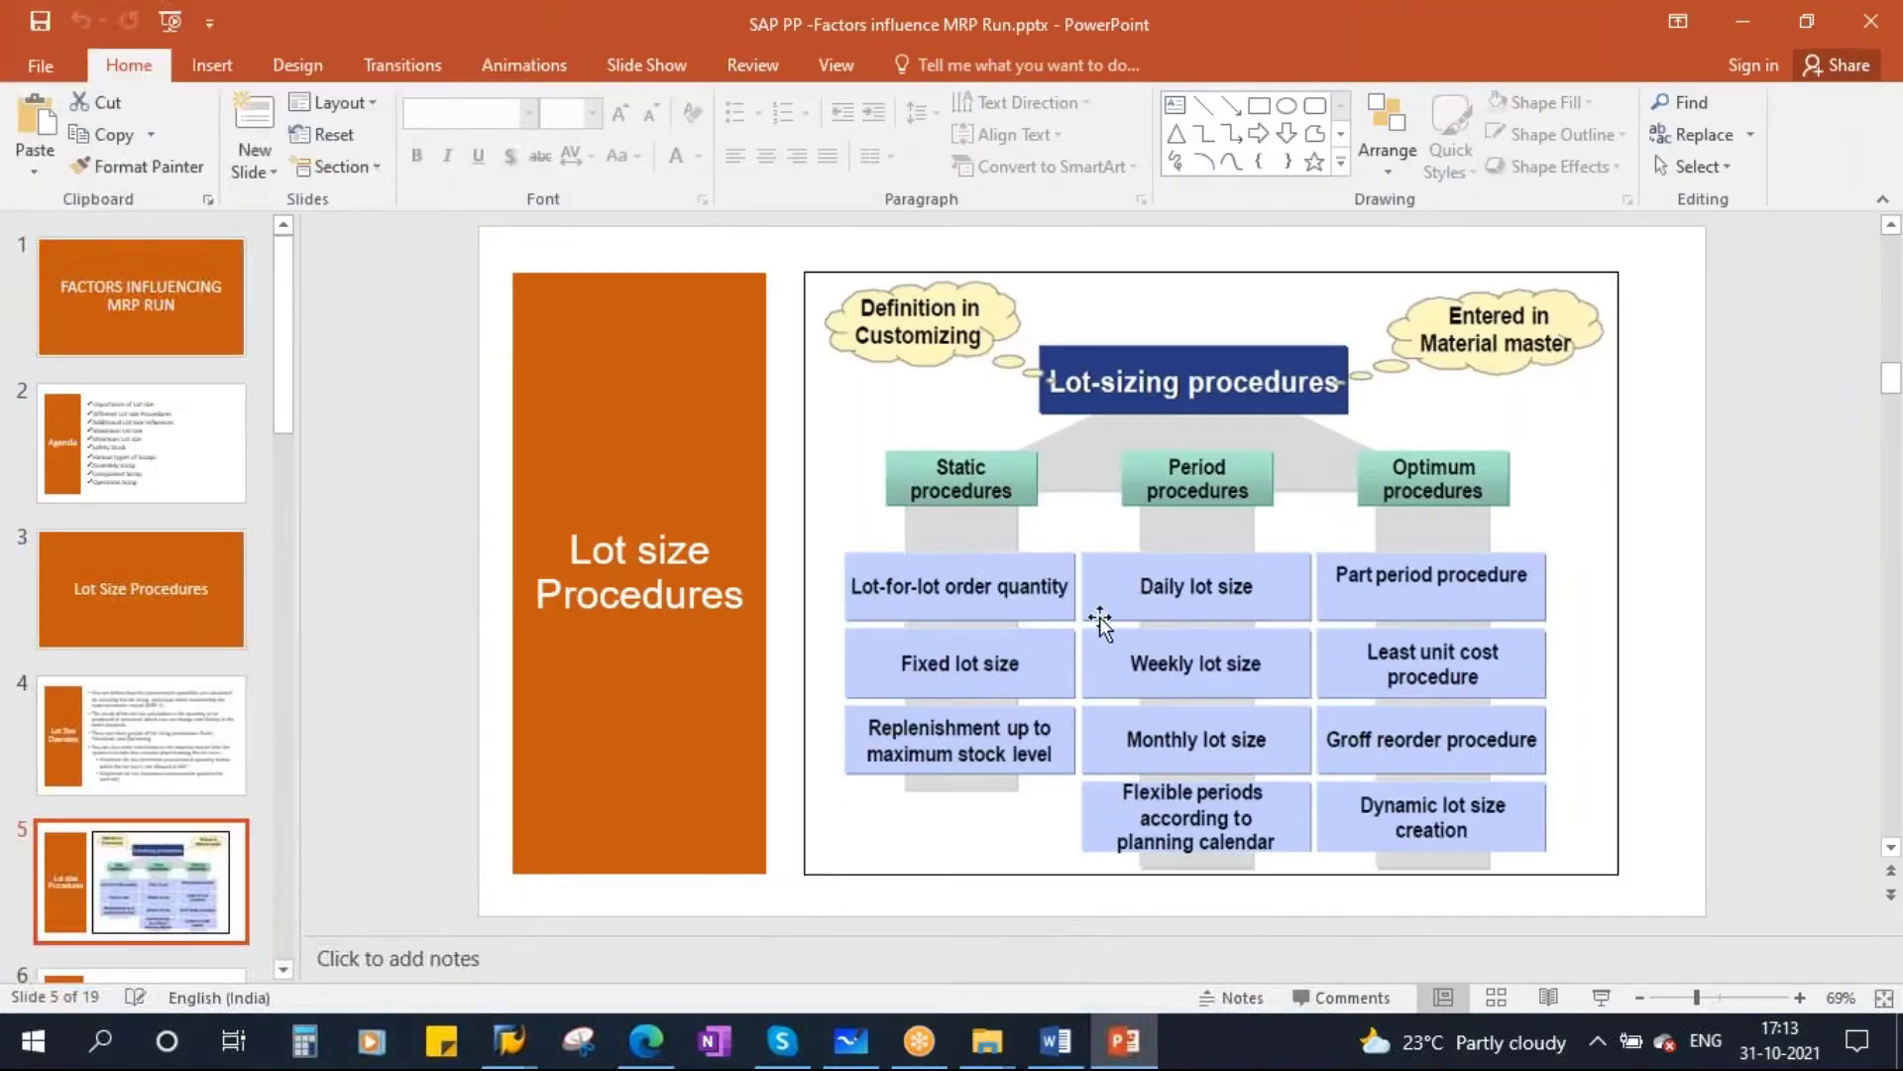
scroll(176, 783, "down", 3)
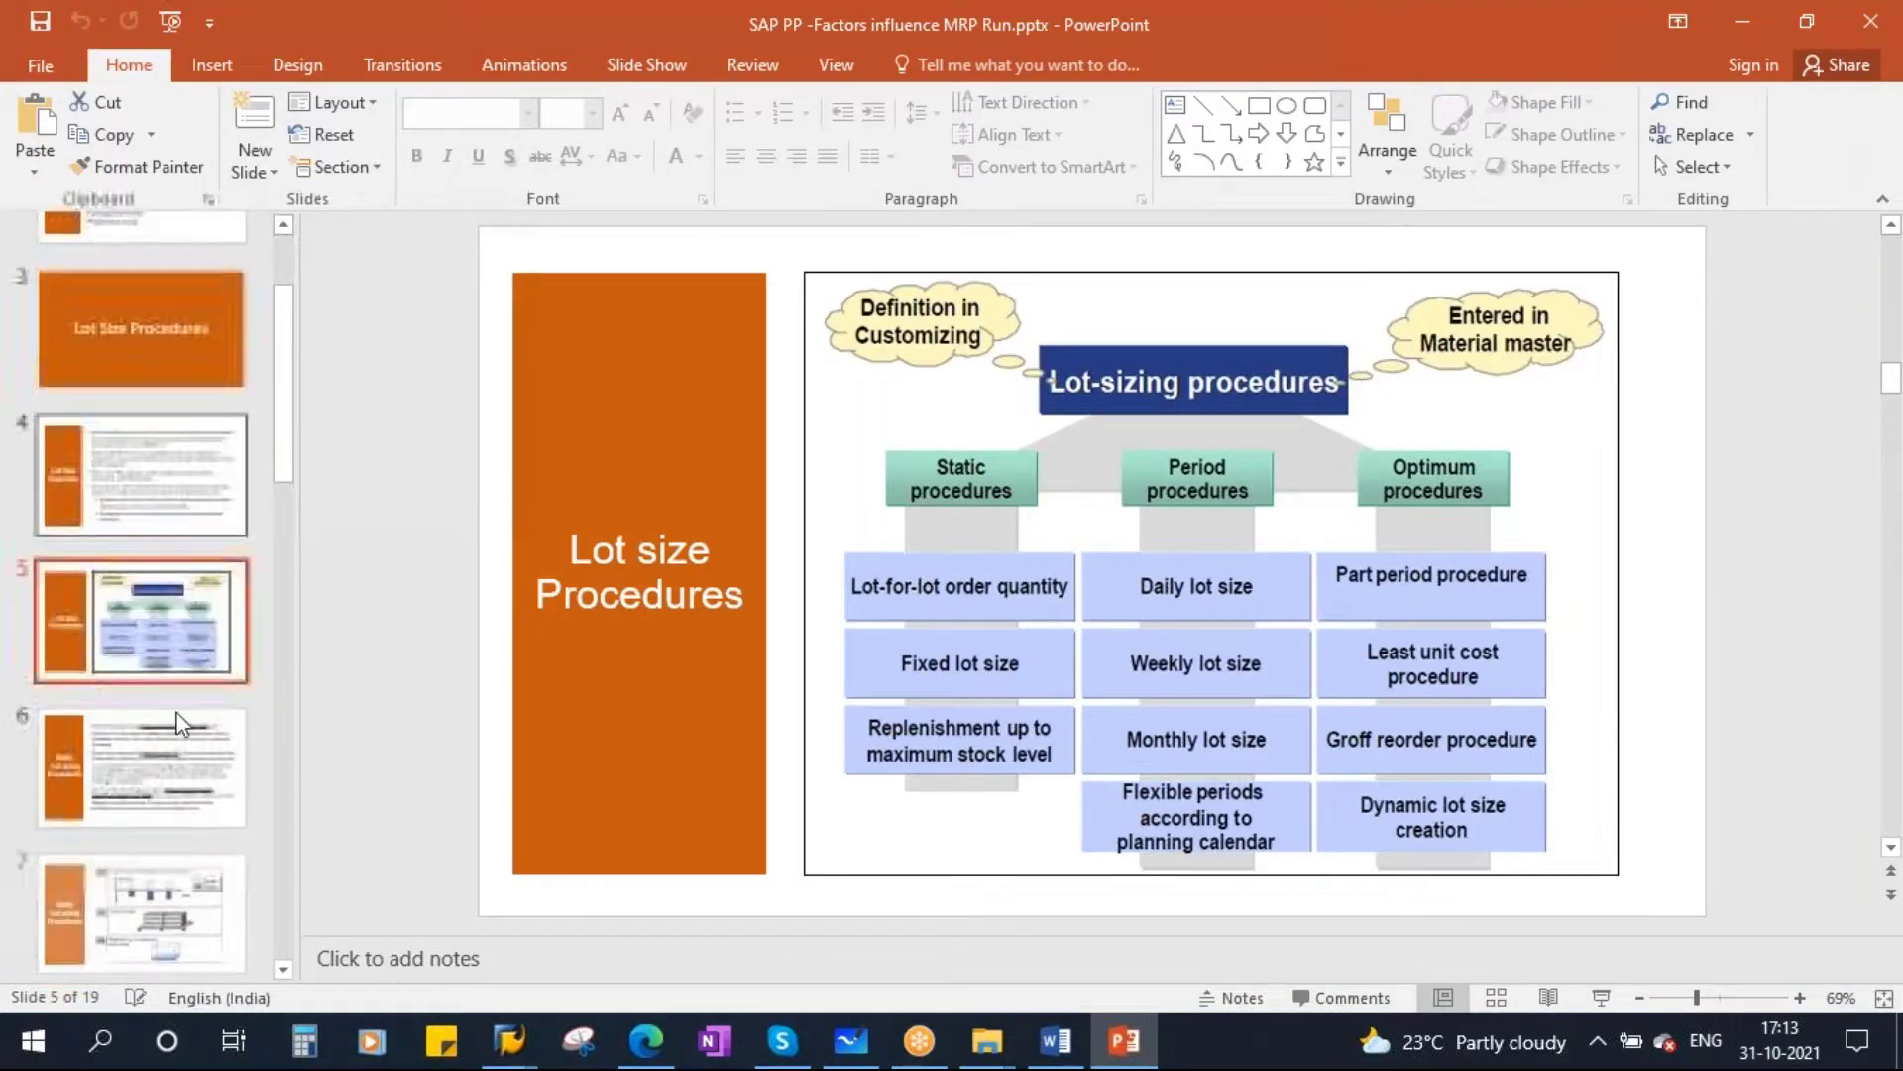
left_click(117, 752)
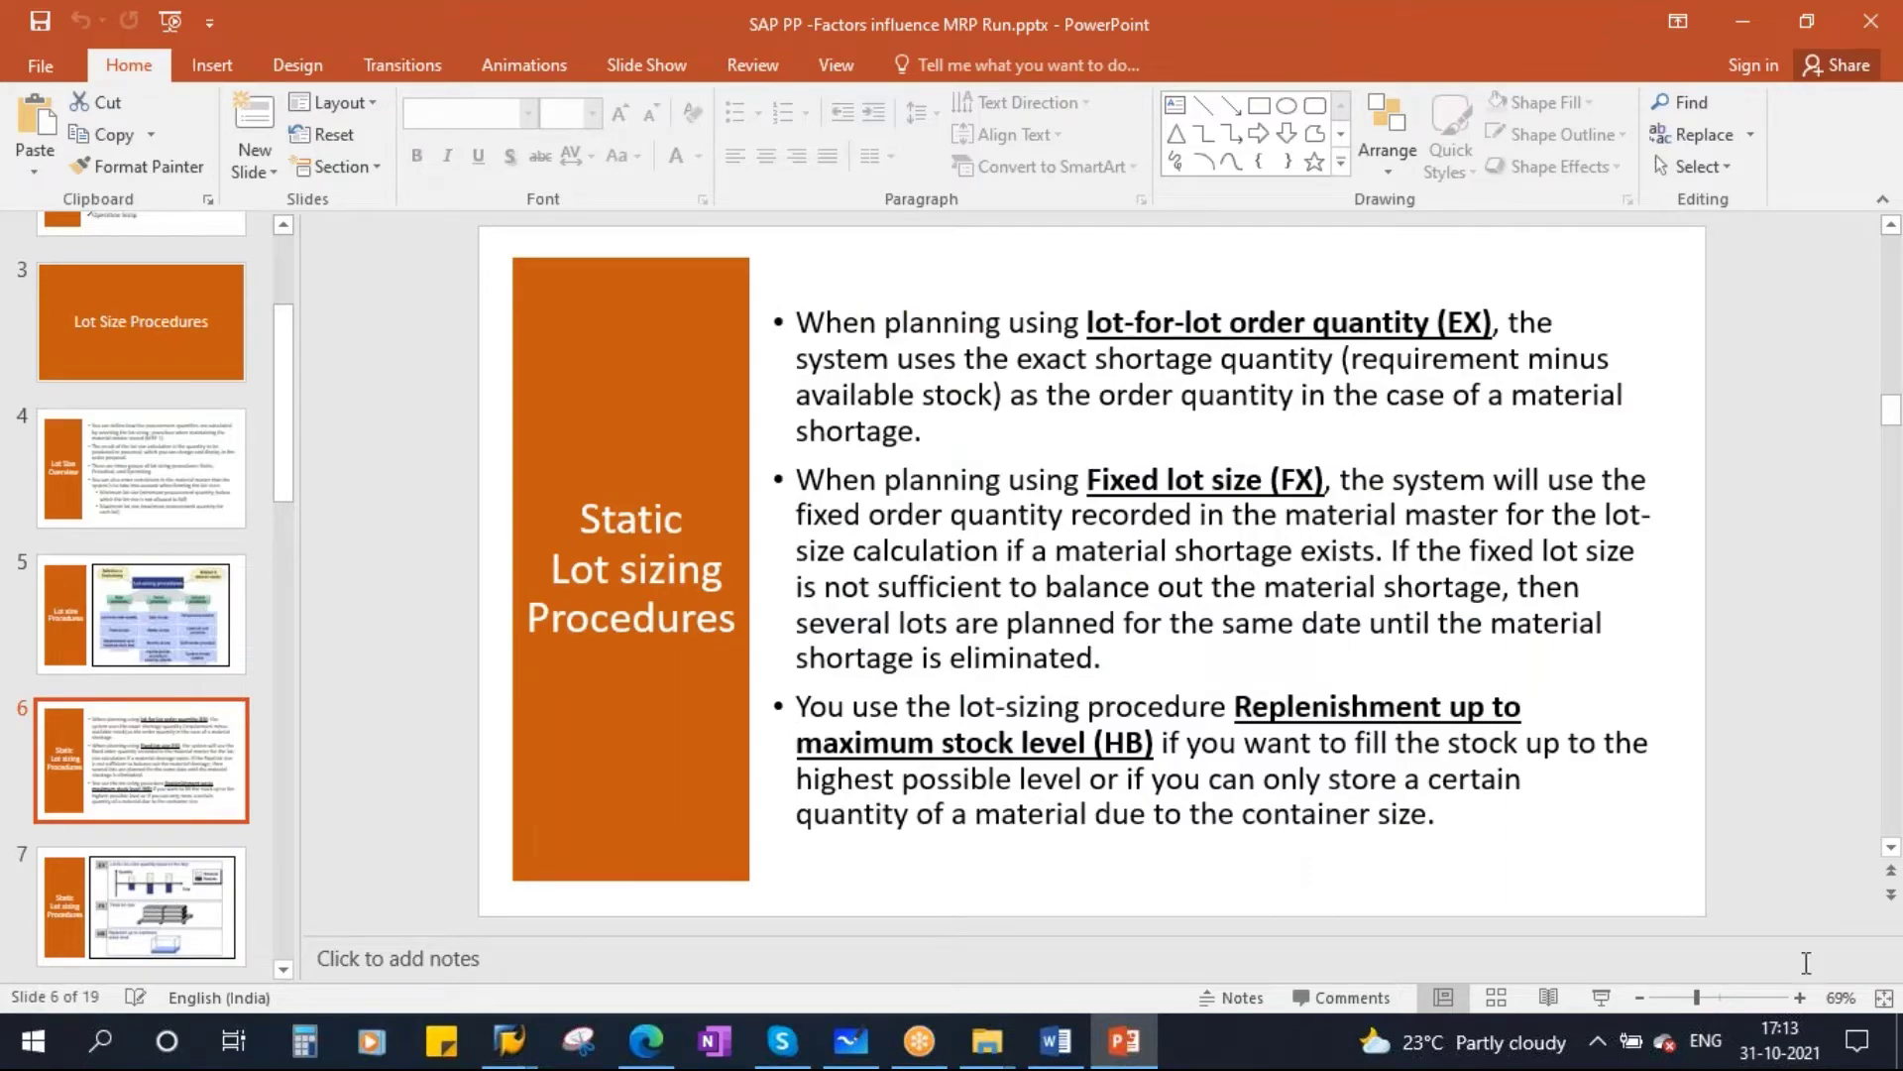
left_click(1601, 996)
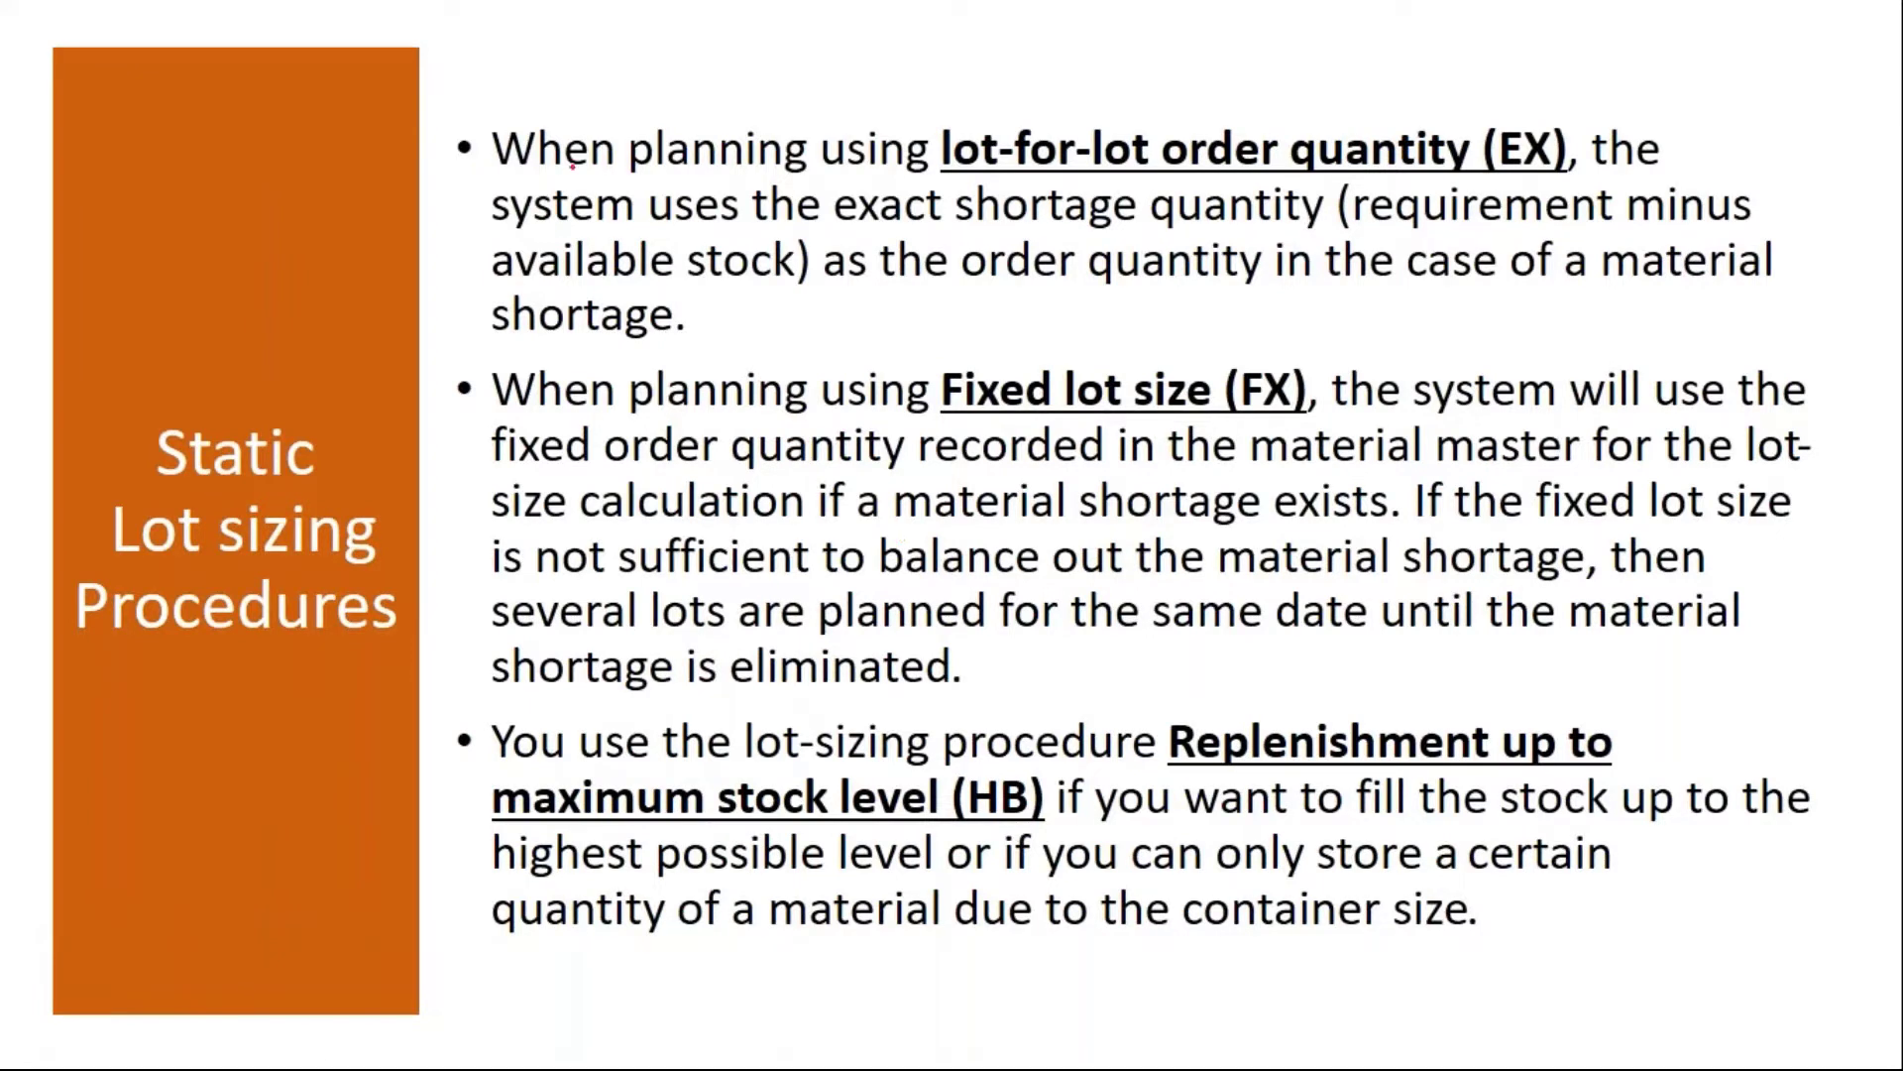
left_click_drag(517, 171, 1693, 175)
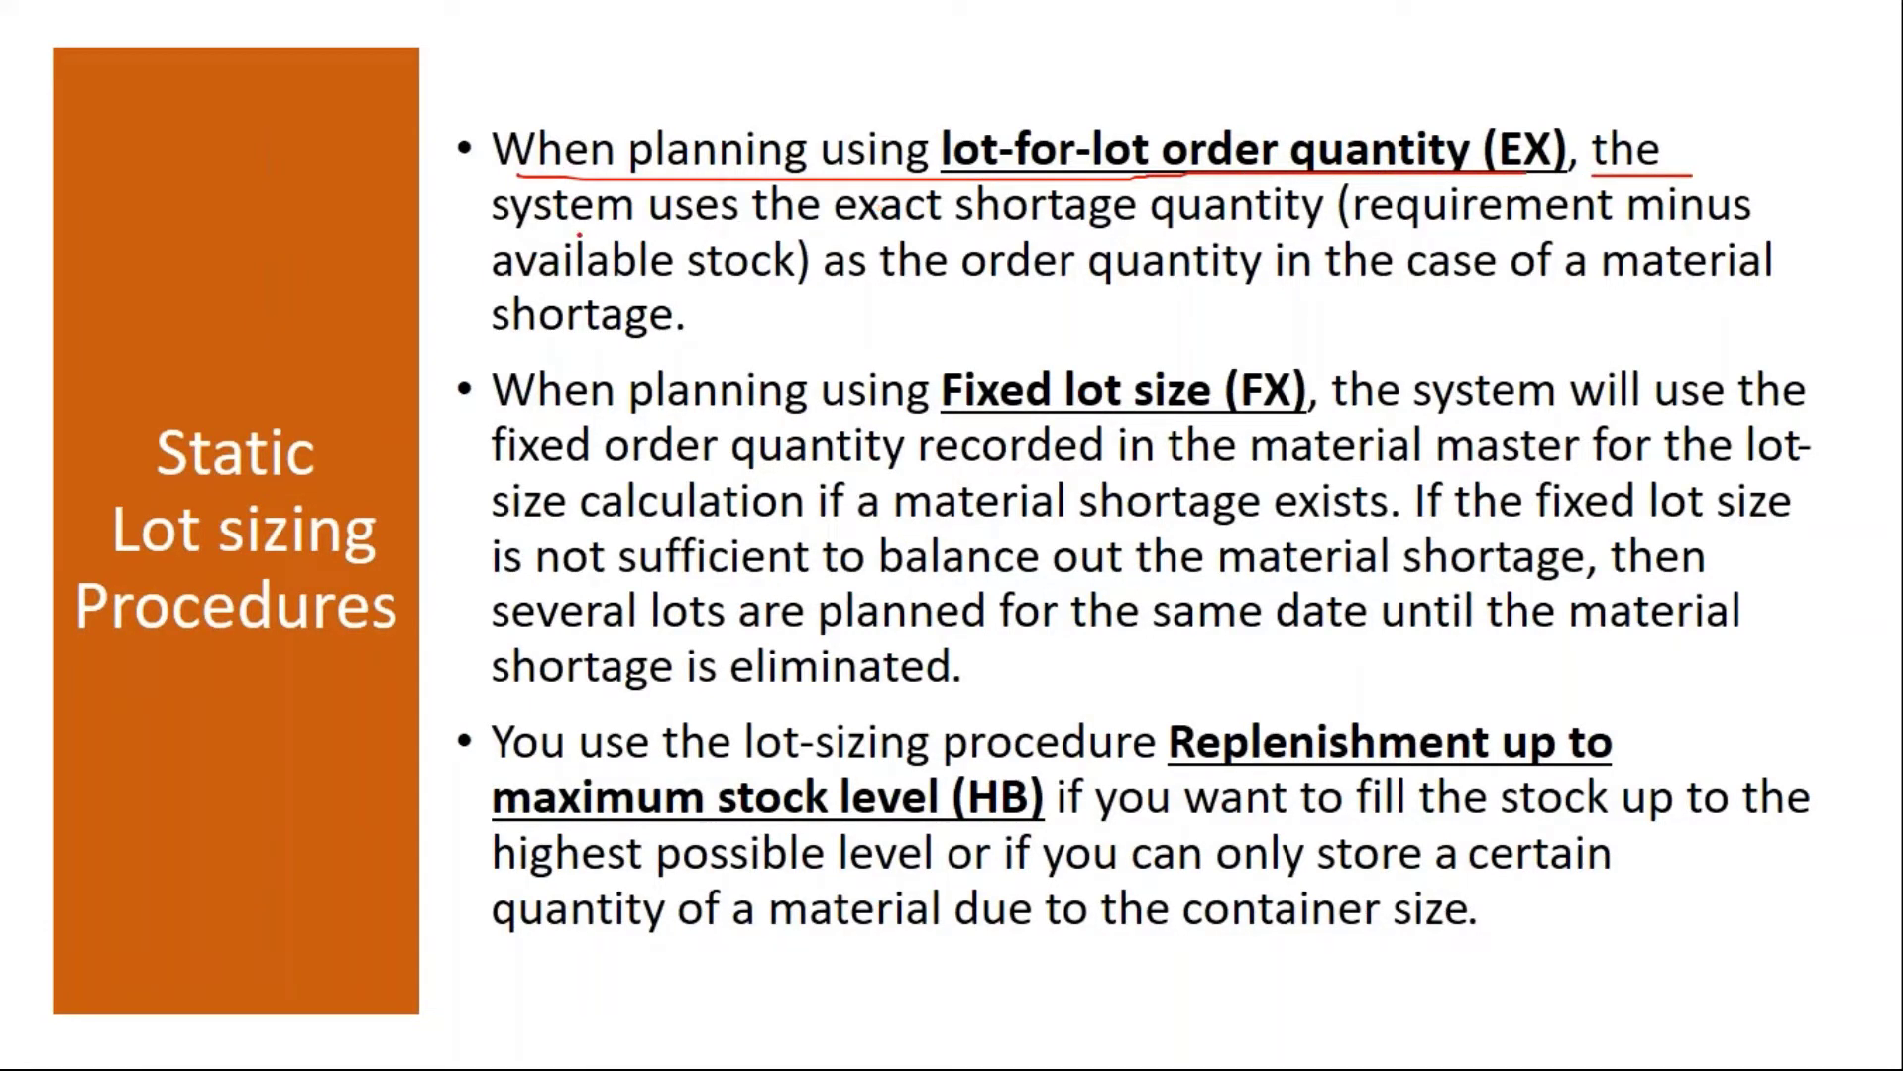
left_click_drag(514, 239, 1333, 238)
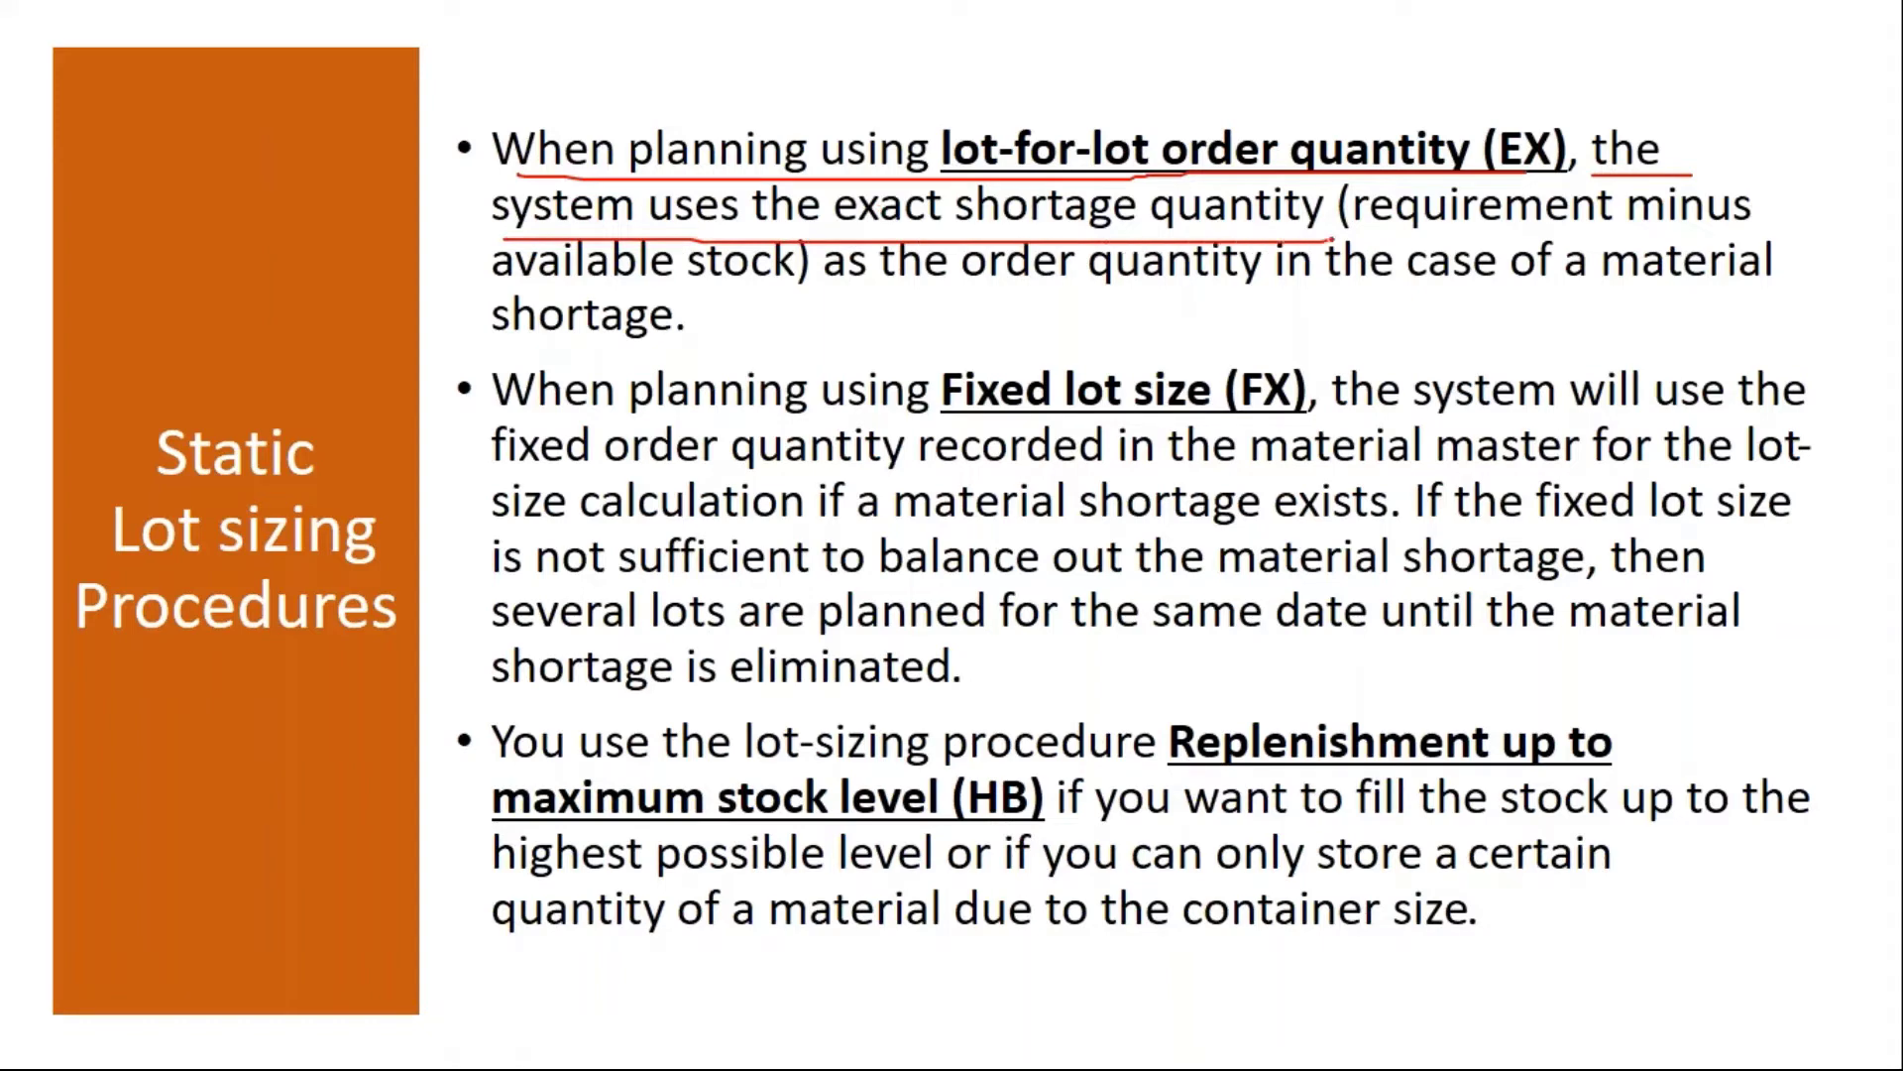
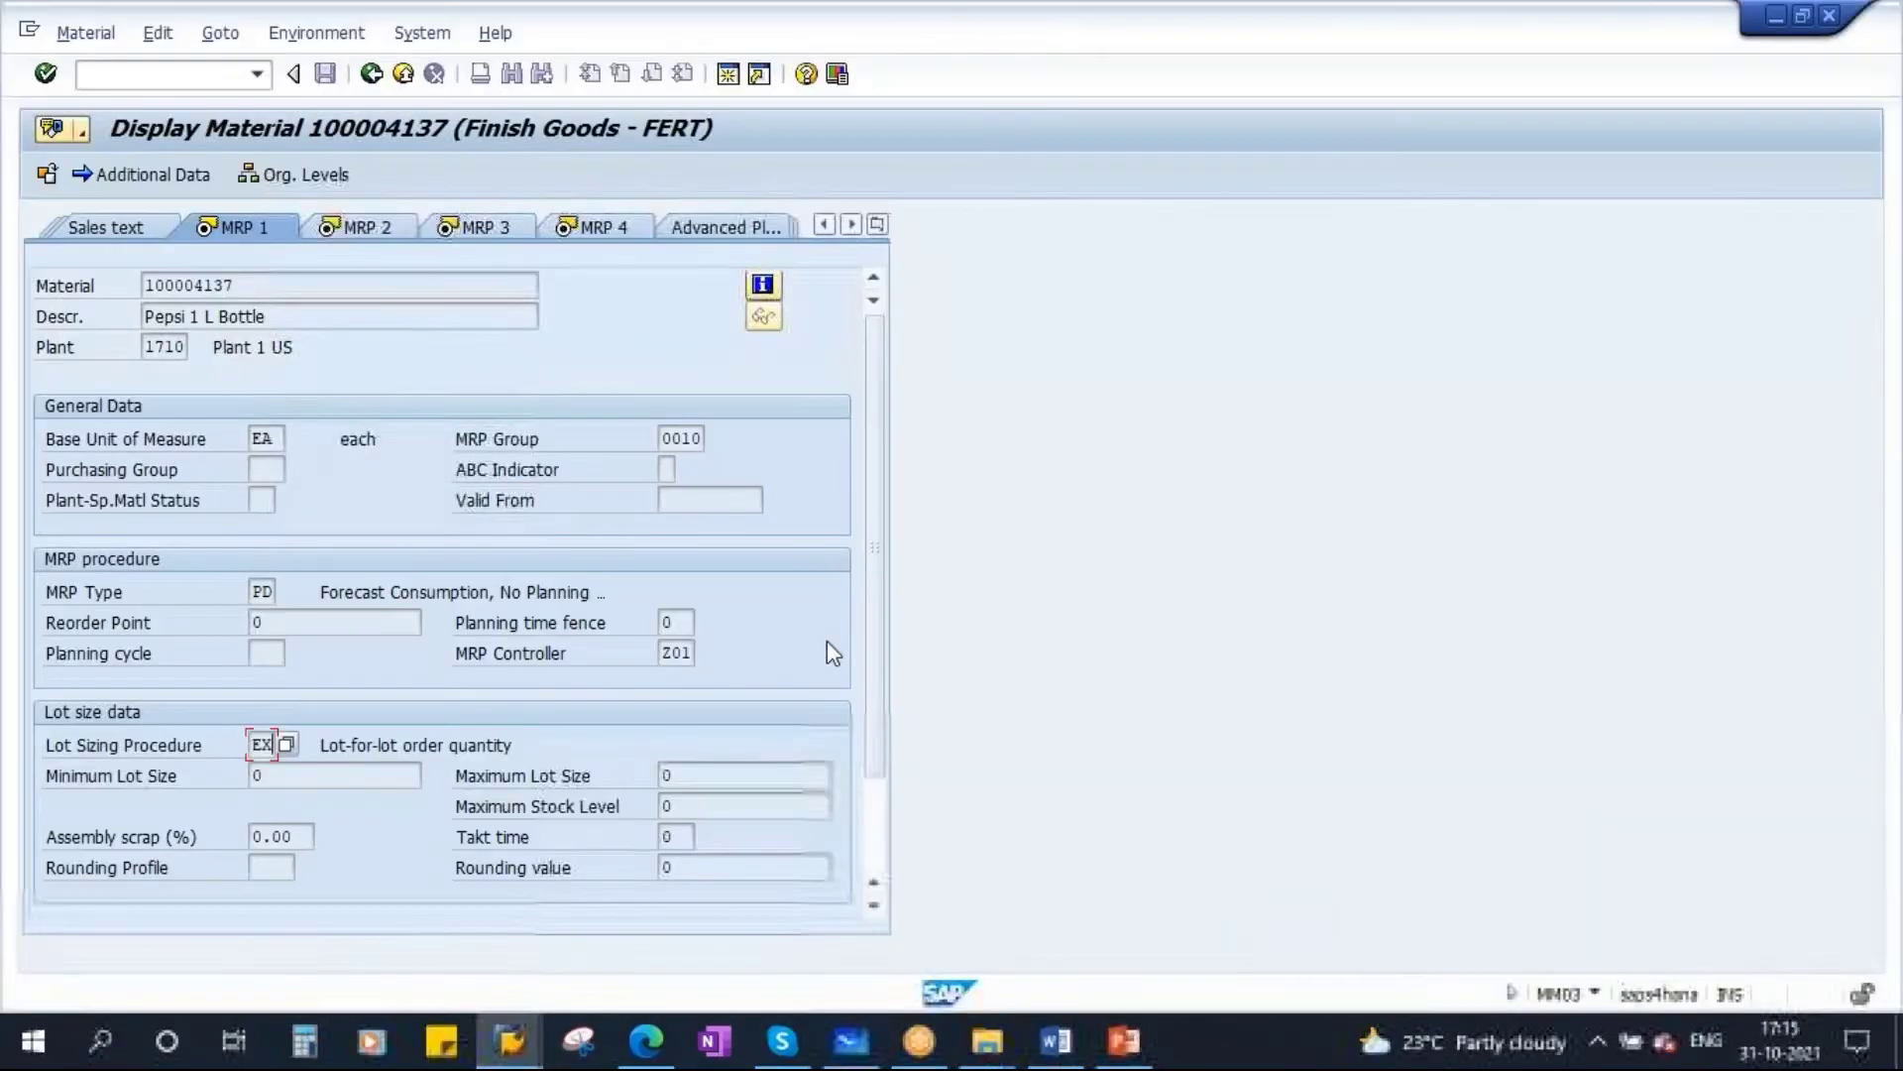
Step: Switch to the spare S4H SAP Easy Access session and close it
double_click(259, 746)
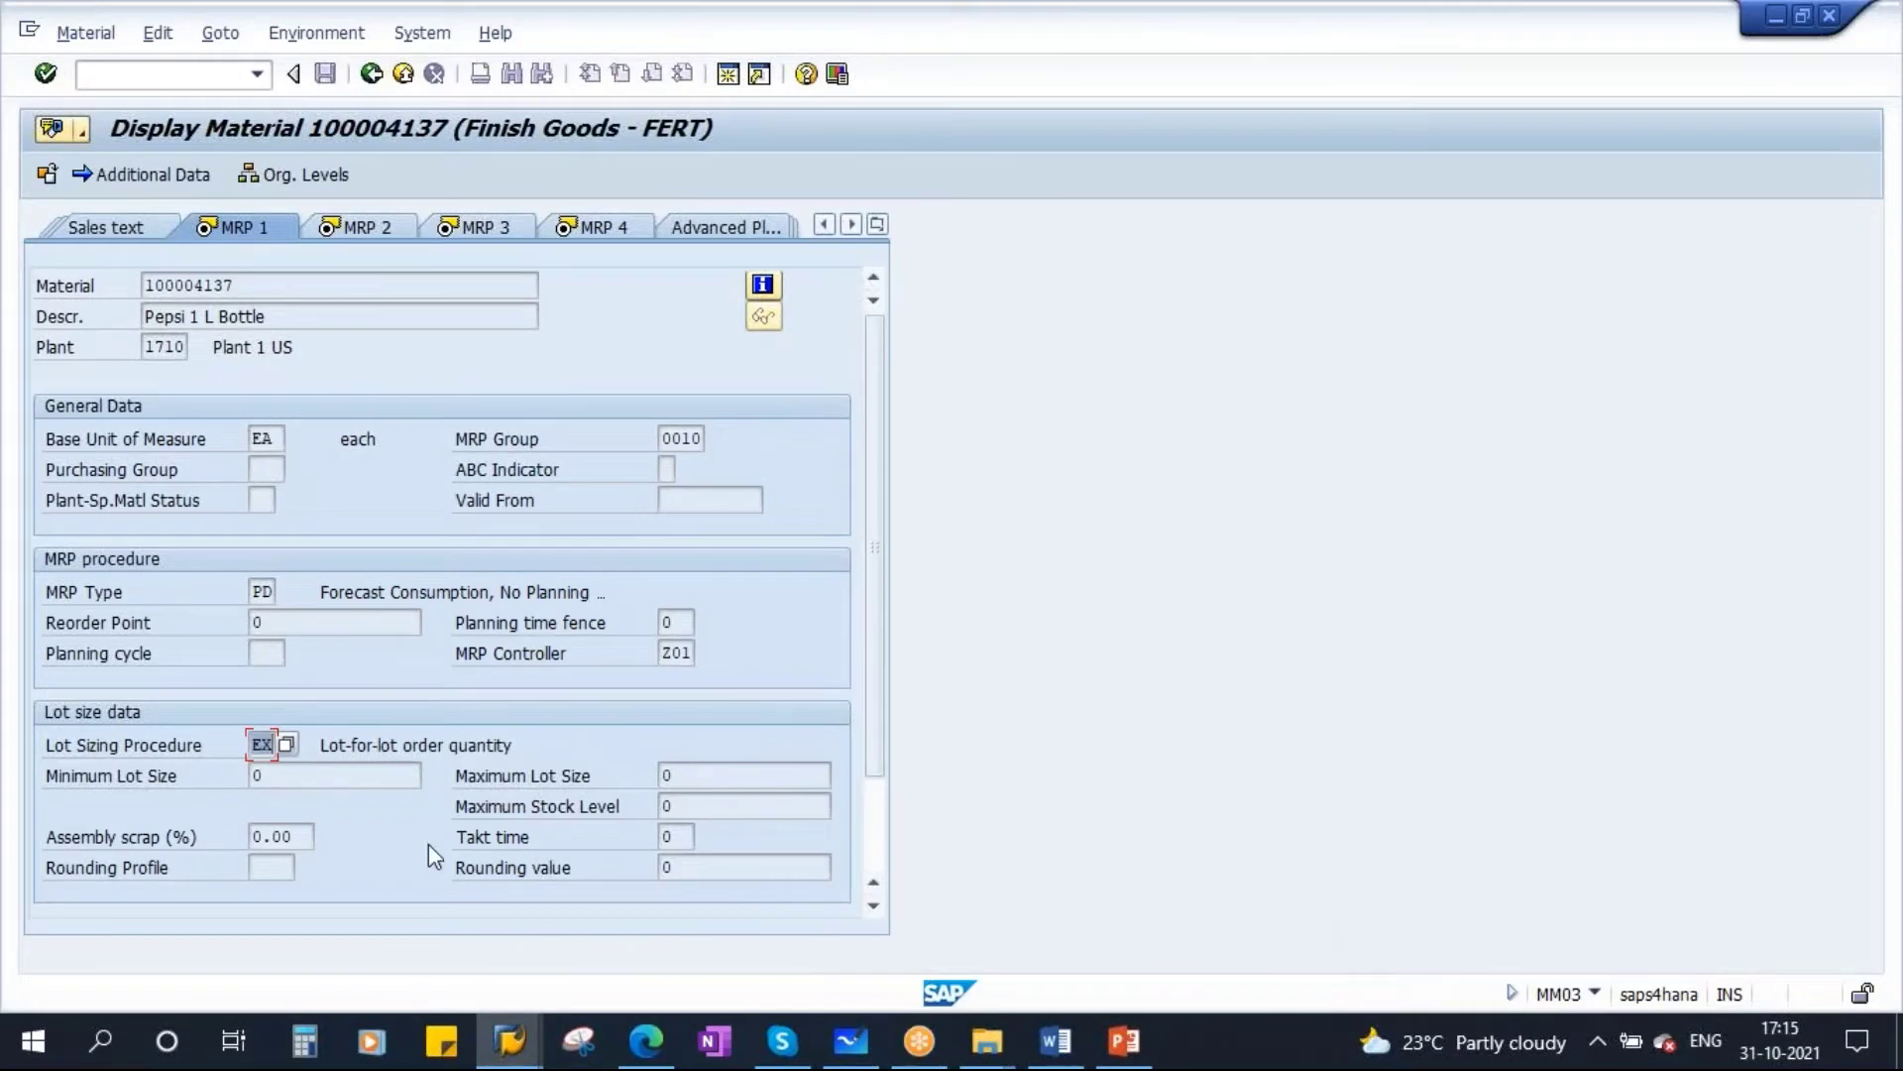
left_click(508, 1041)
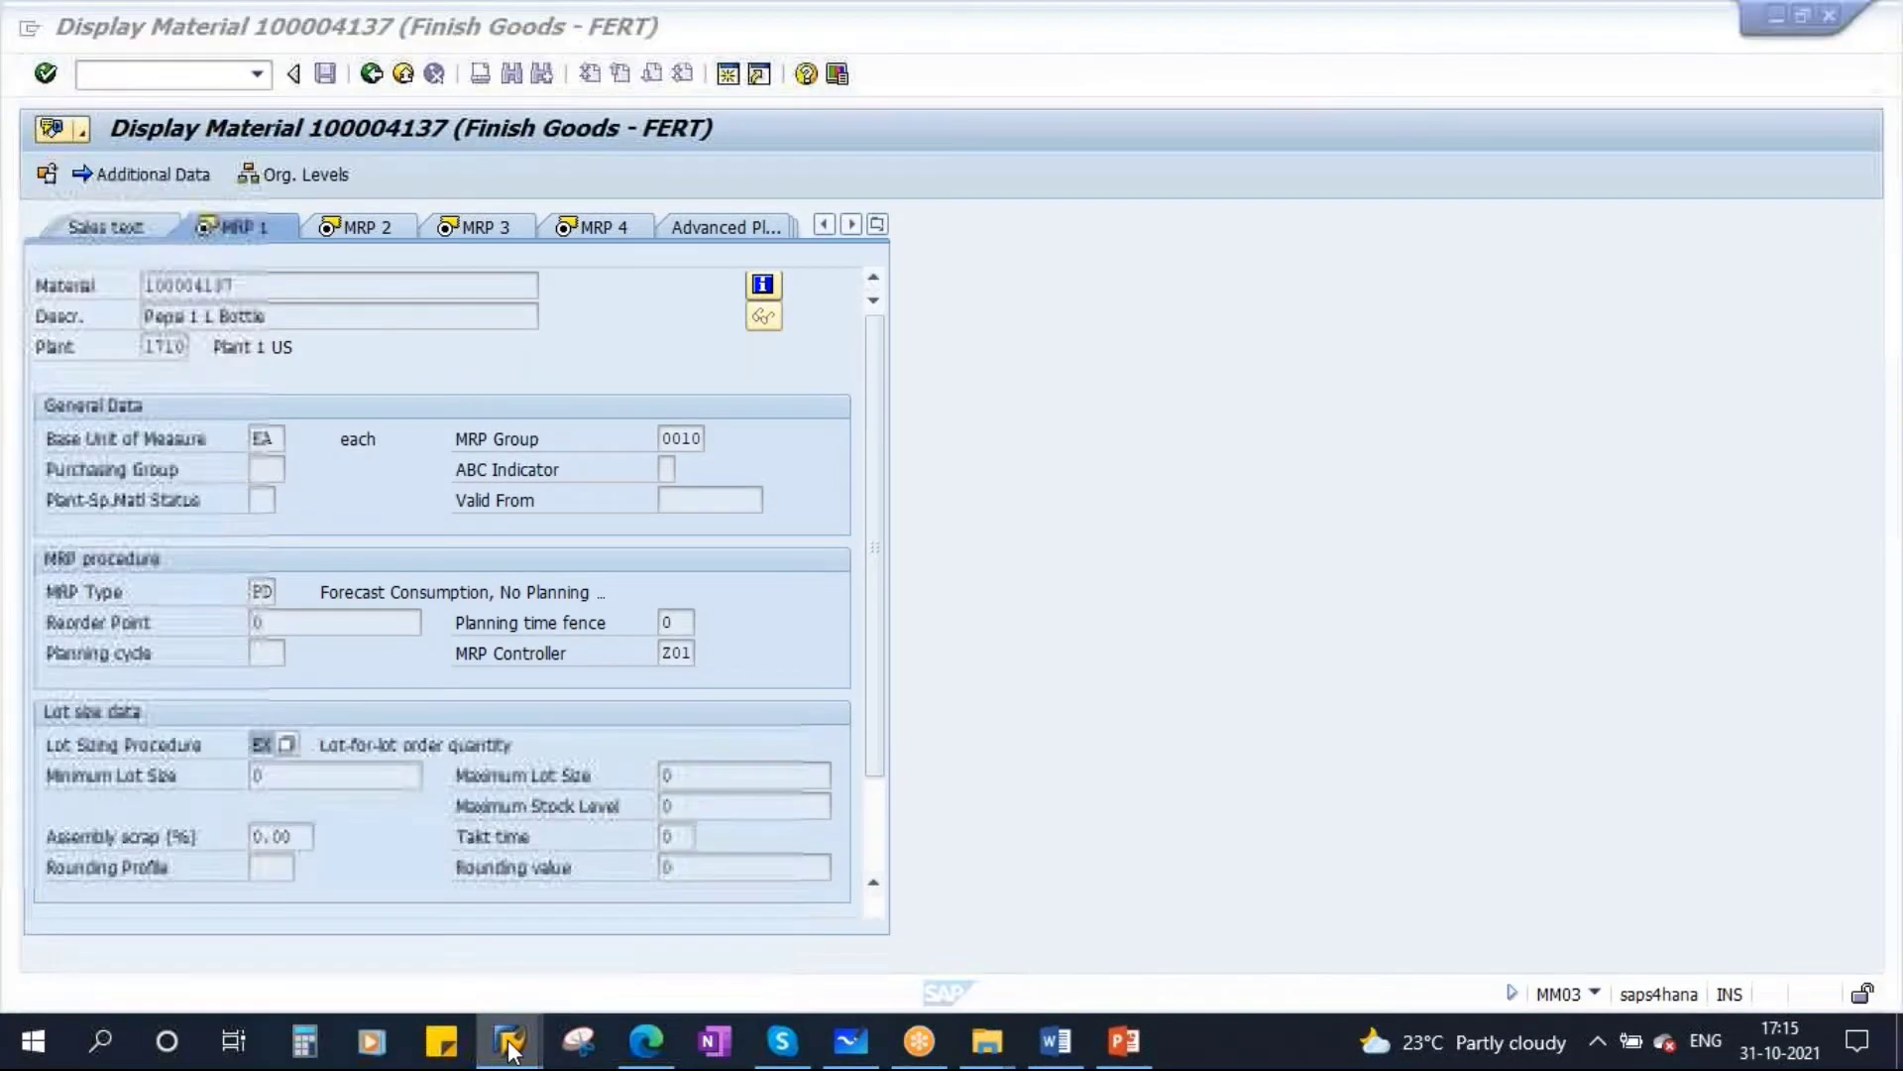
left_click(567, 917)
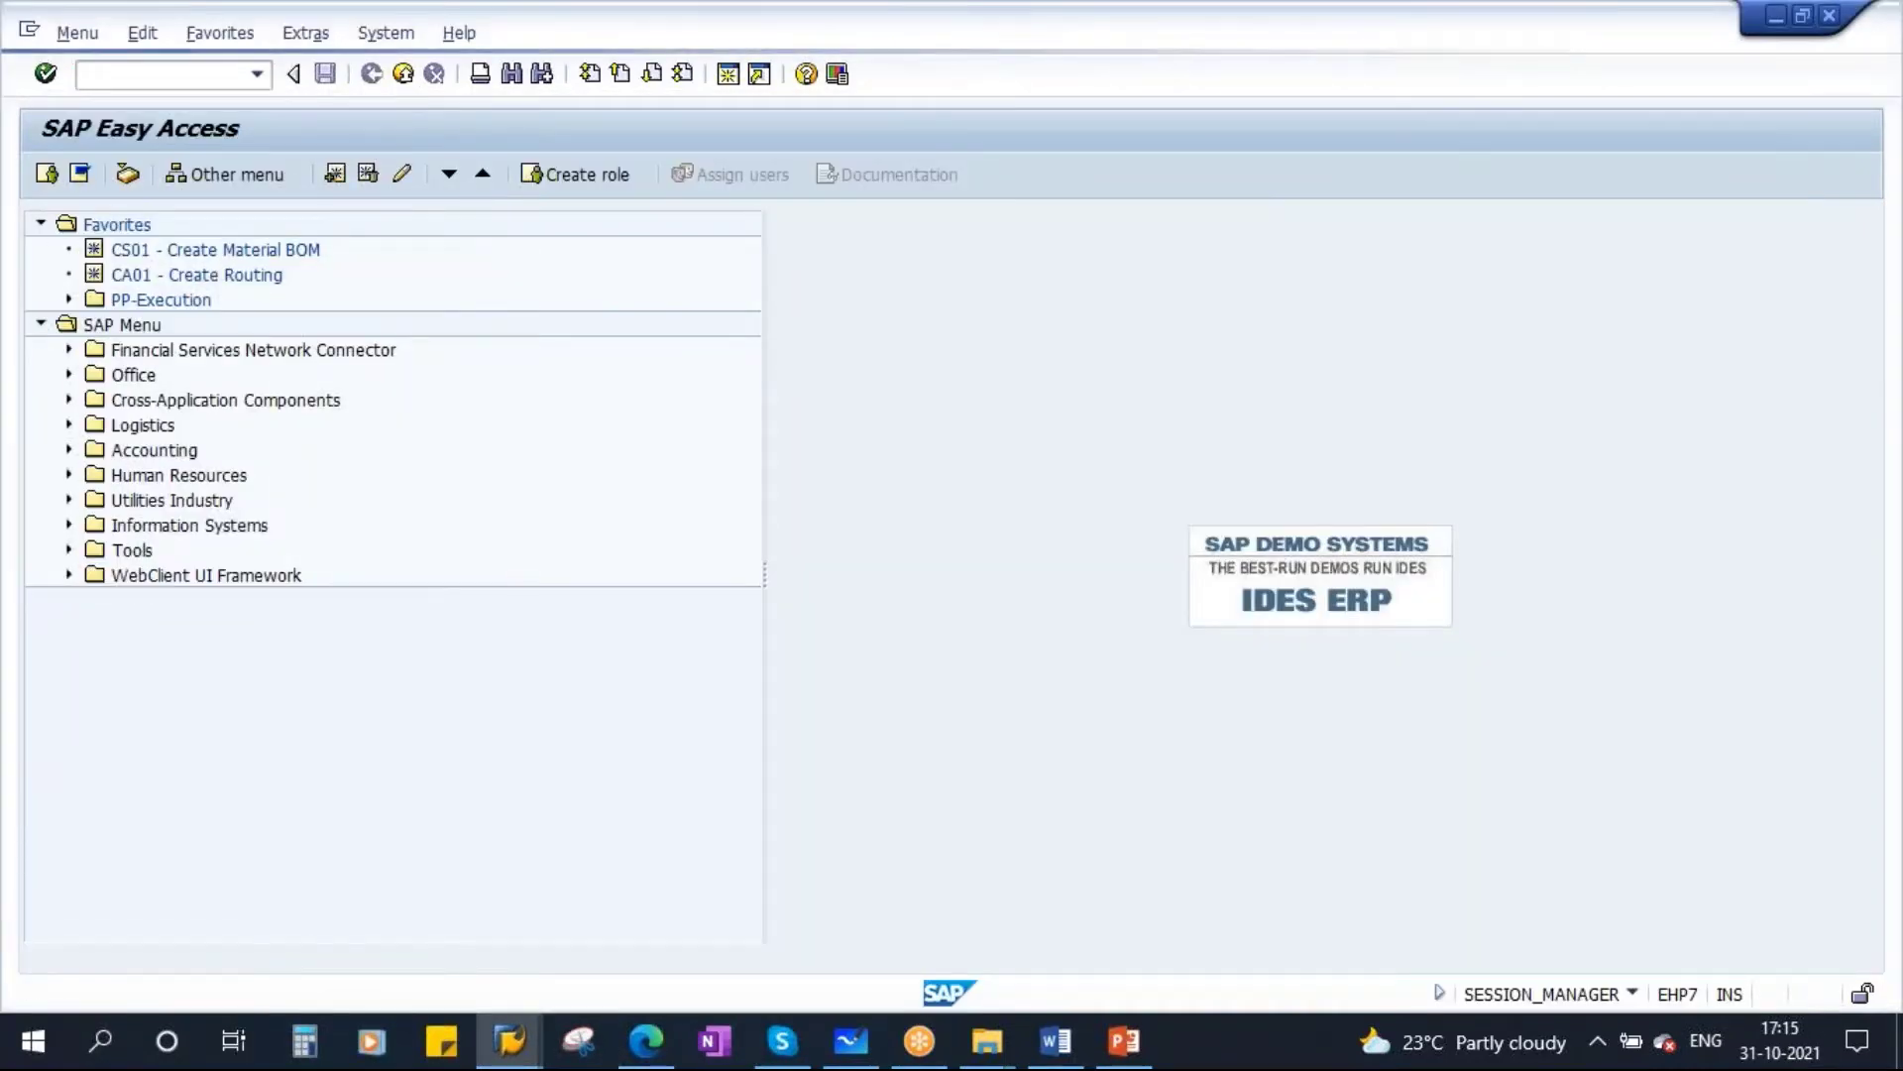
left_click(508, 1041)
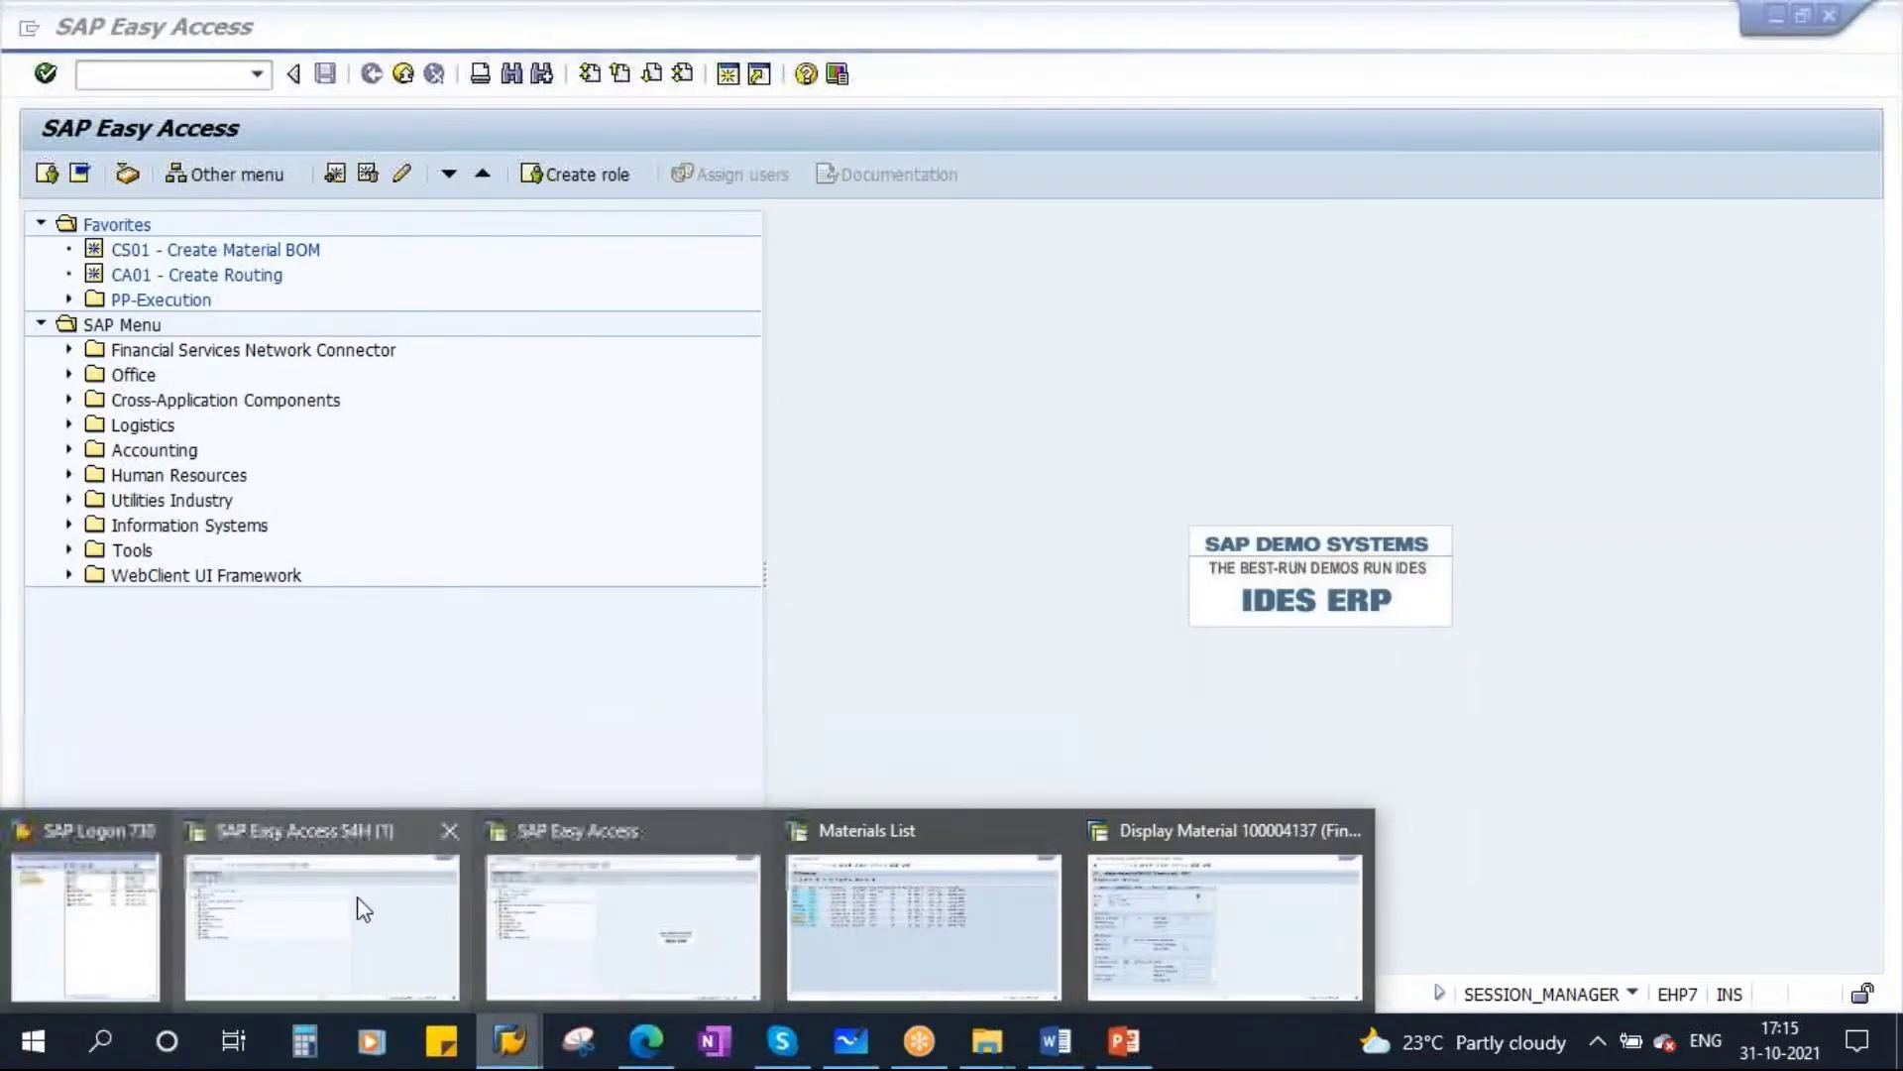
left_click(357, 905)
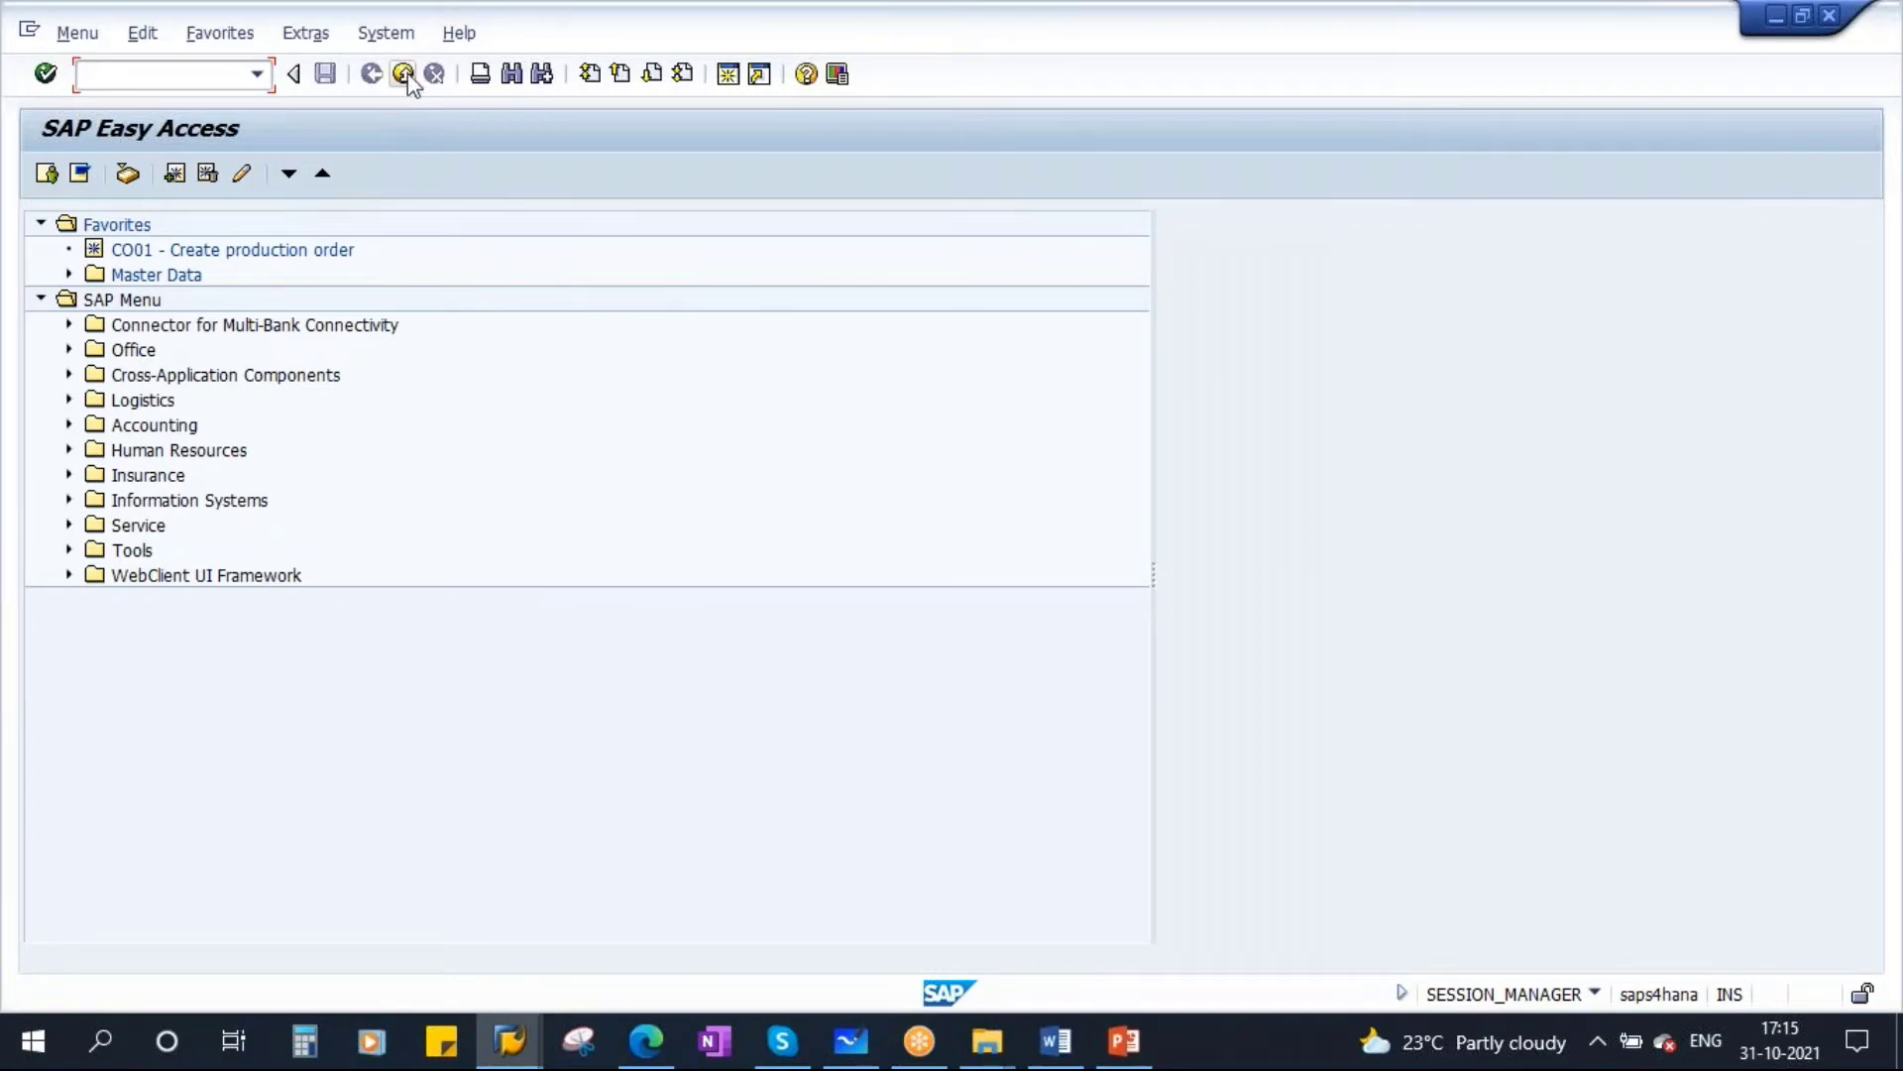
left_click(403, 75)
left_click(1048, 645)
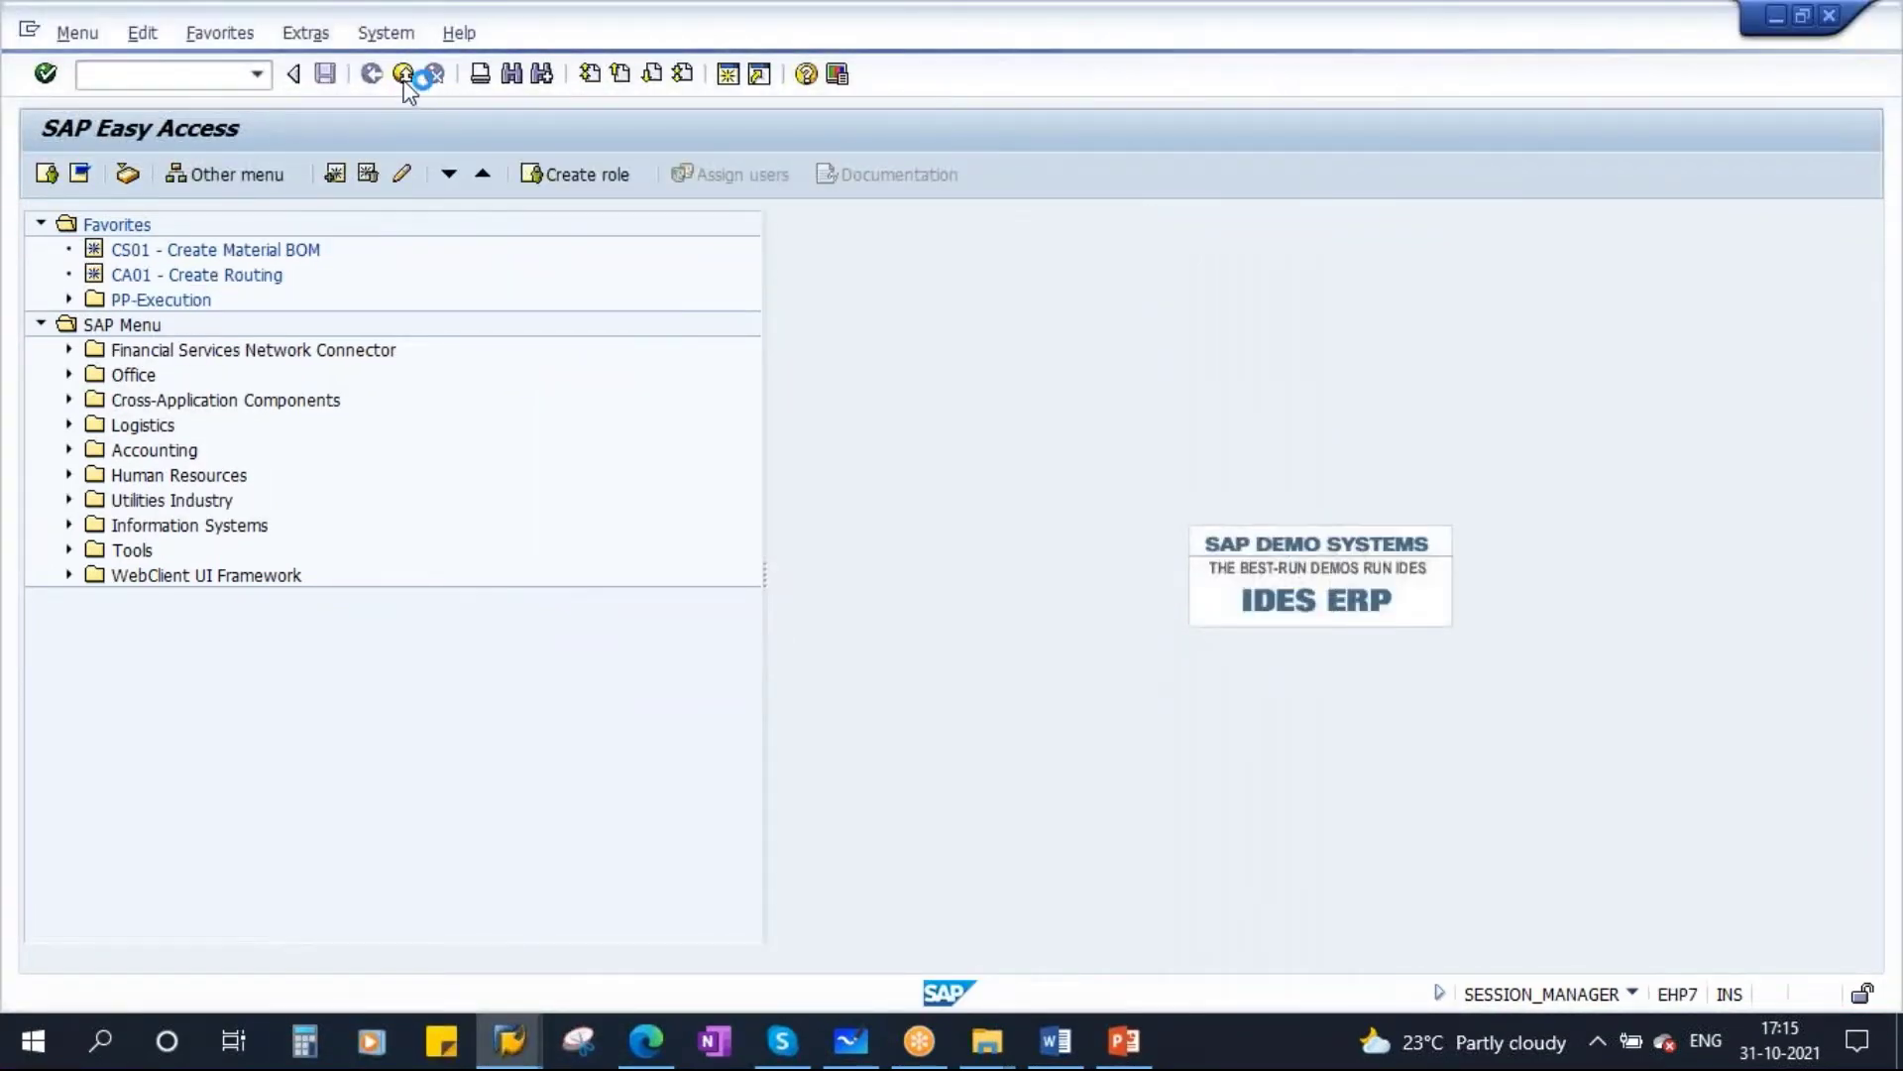
Step: Return to the material display session and show the MD04 stock/requirements list for material 100004137 in plant 1710, checking its available quantity
mouse_move(508, 1040)
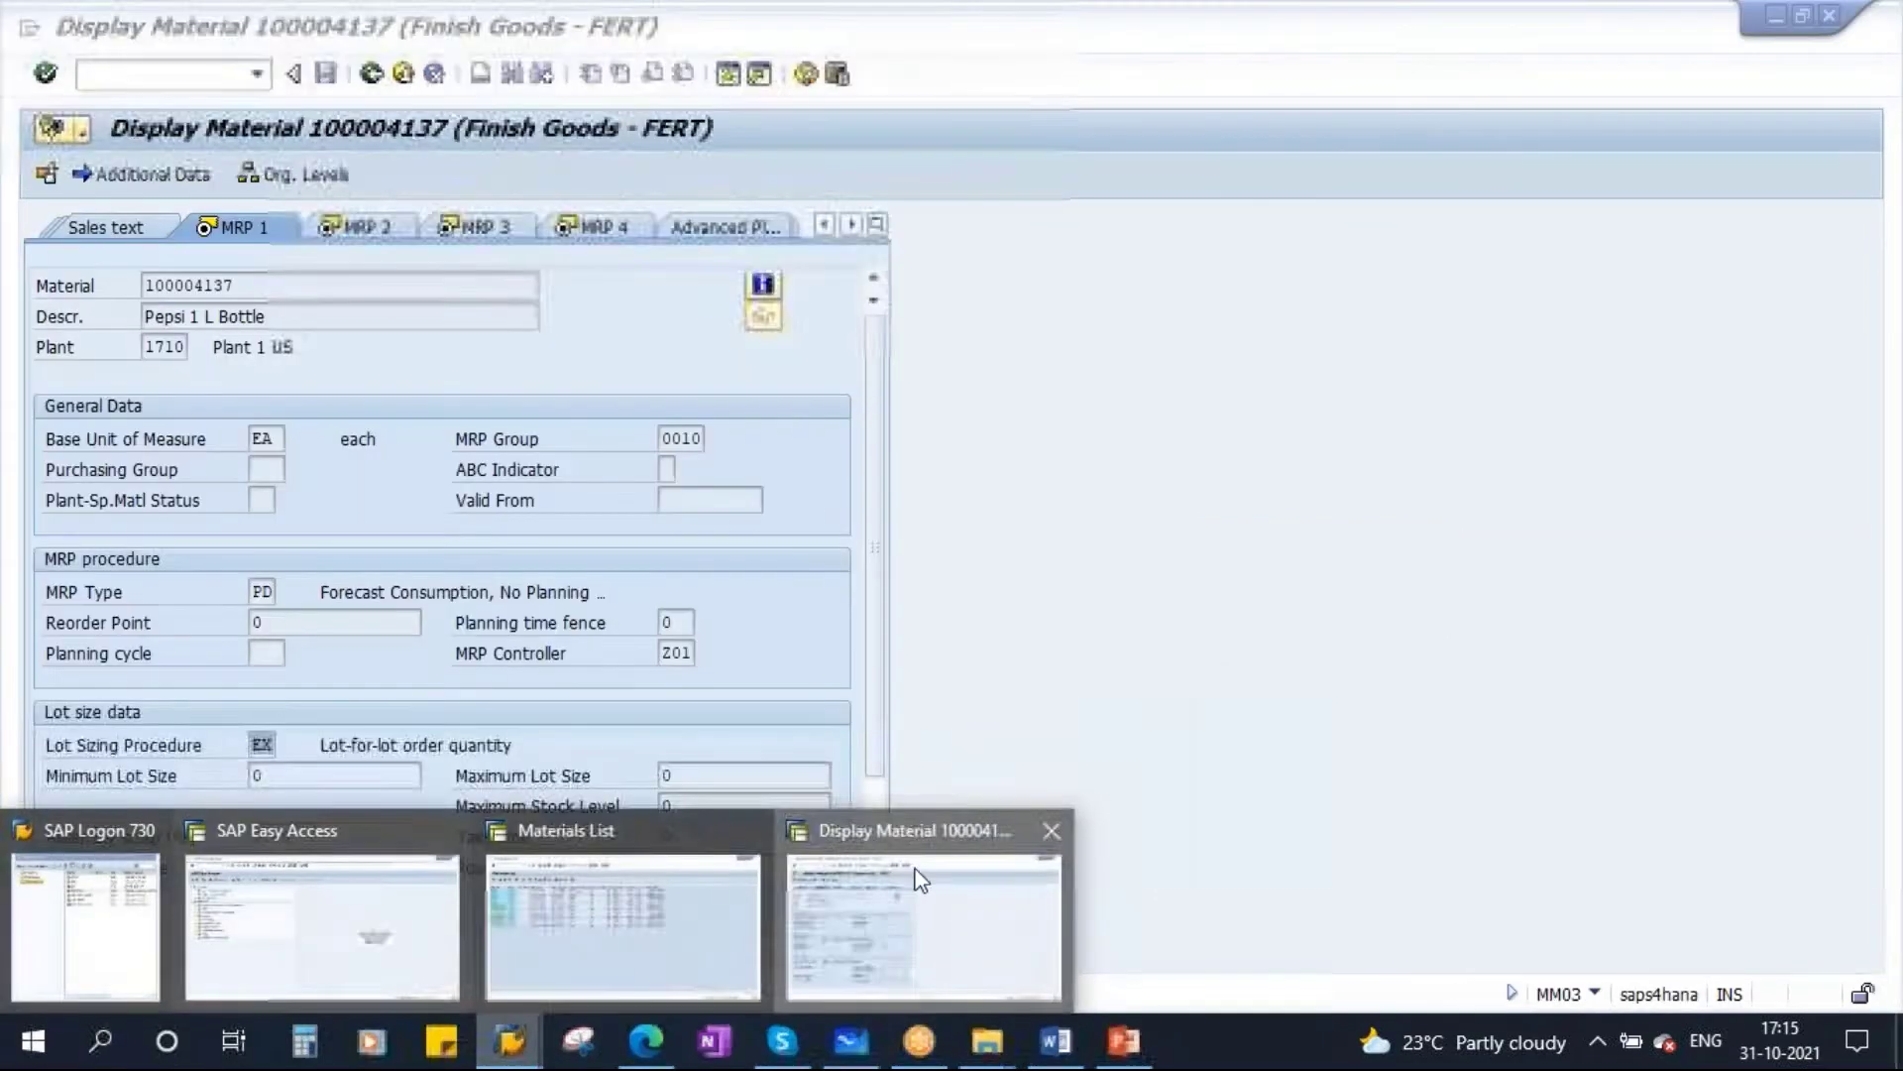
left_click(920, 878)
left_click_drag(253, 284, 58, 285)
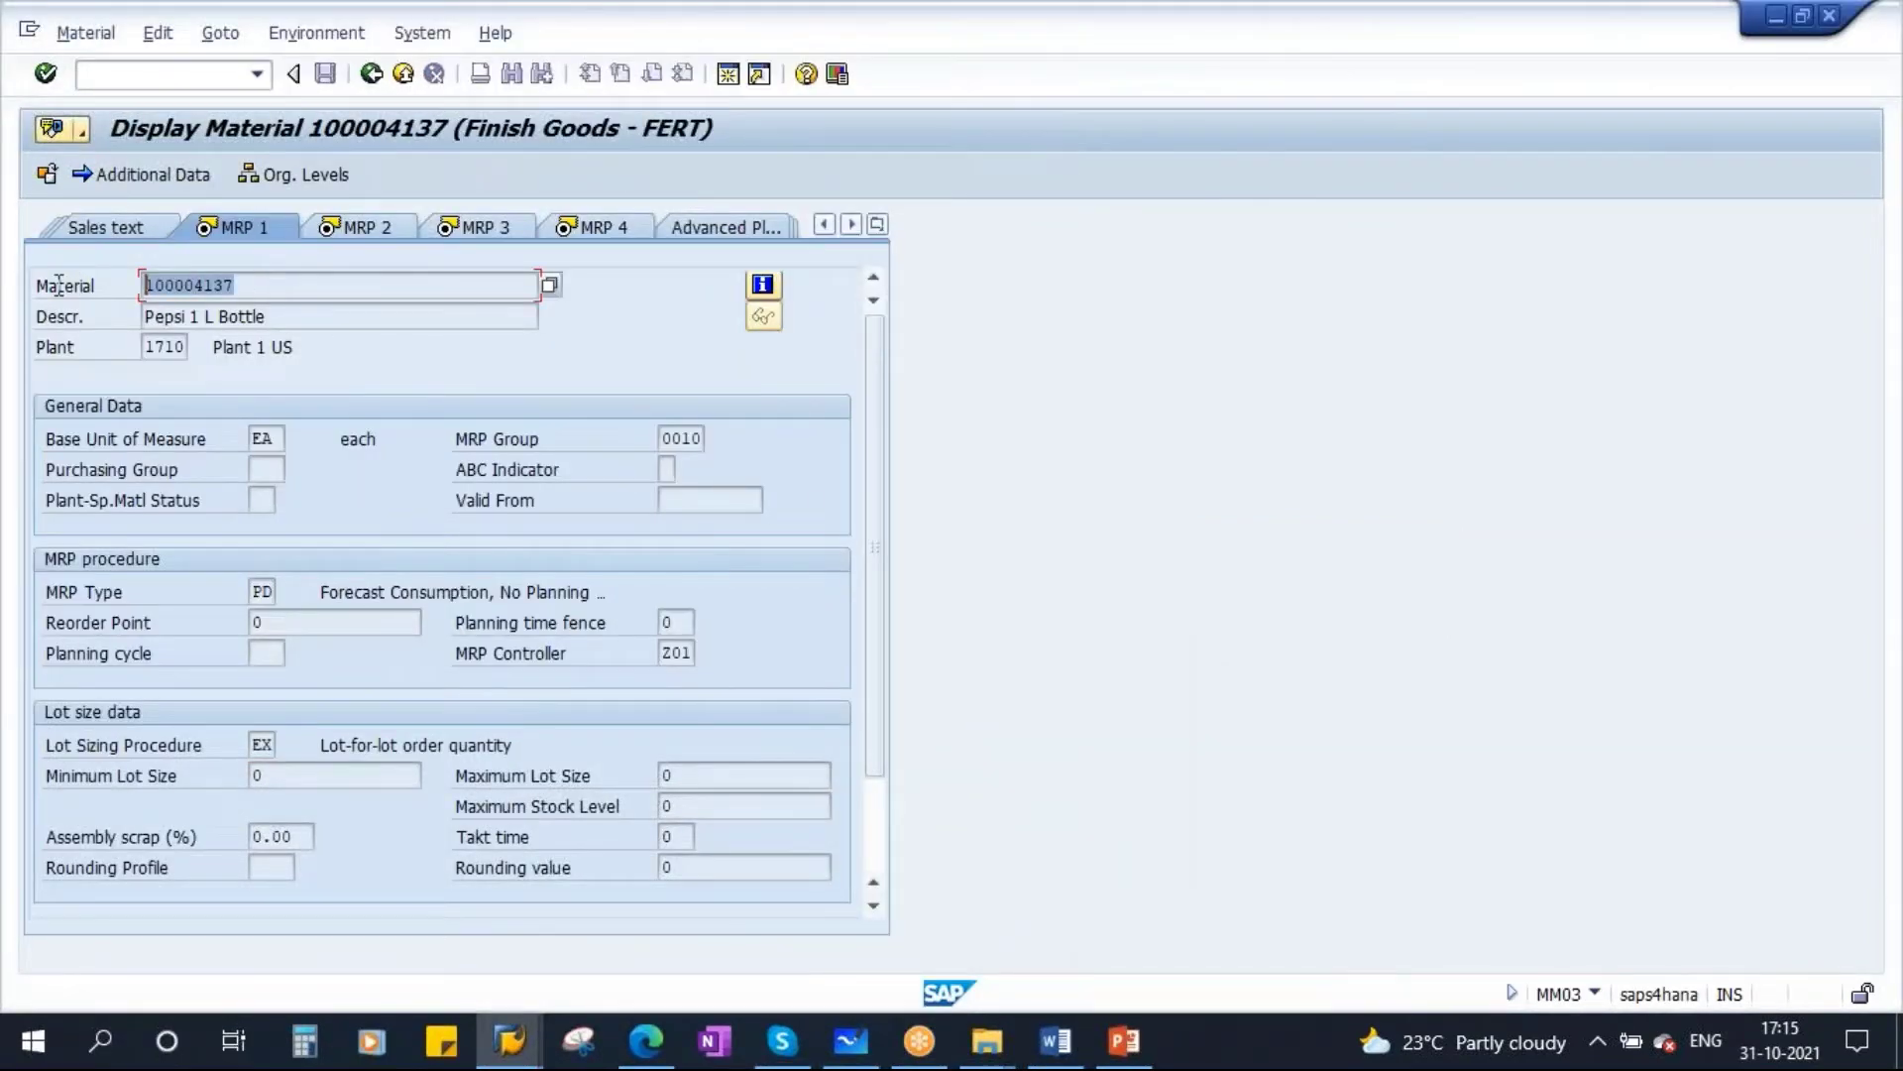
left_click(226, 75)
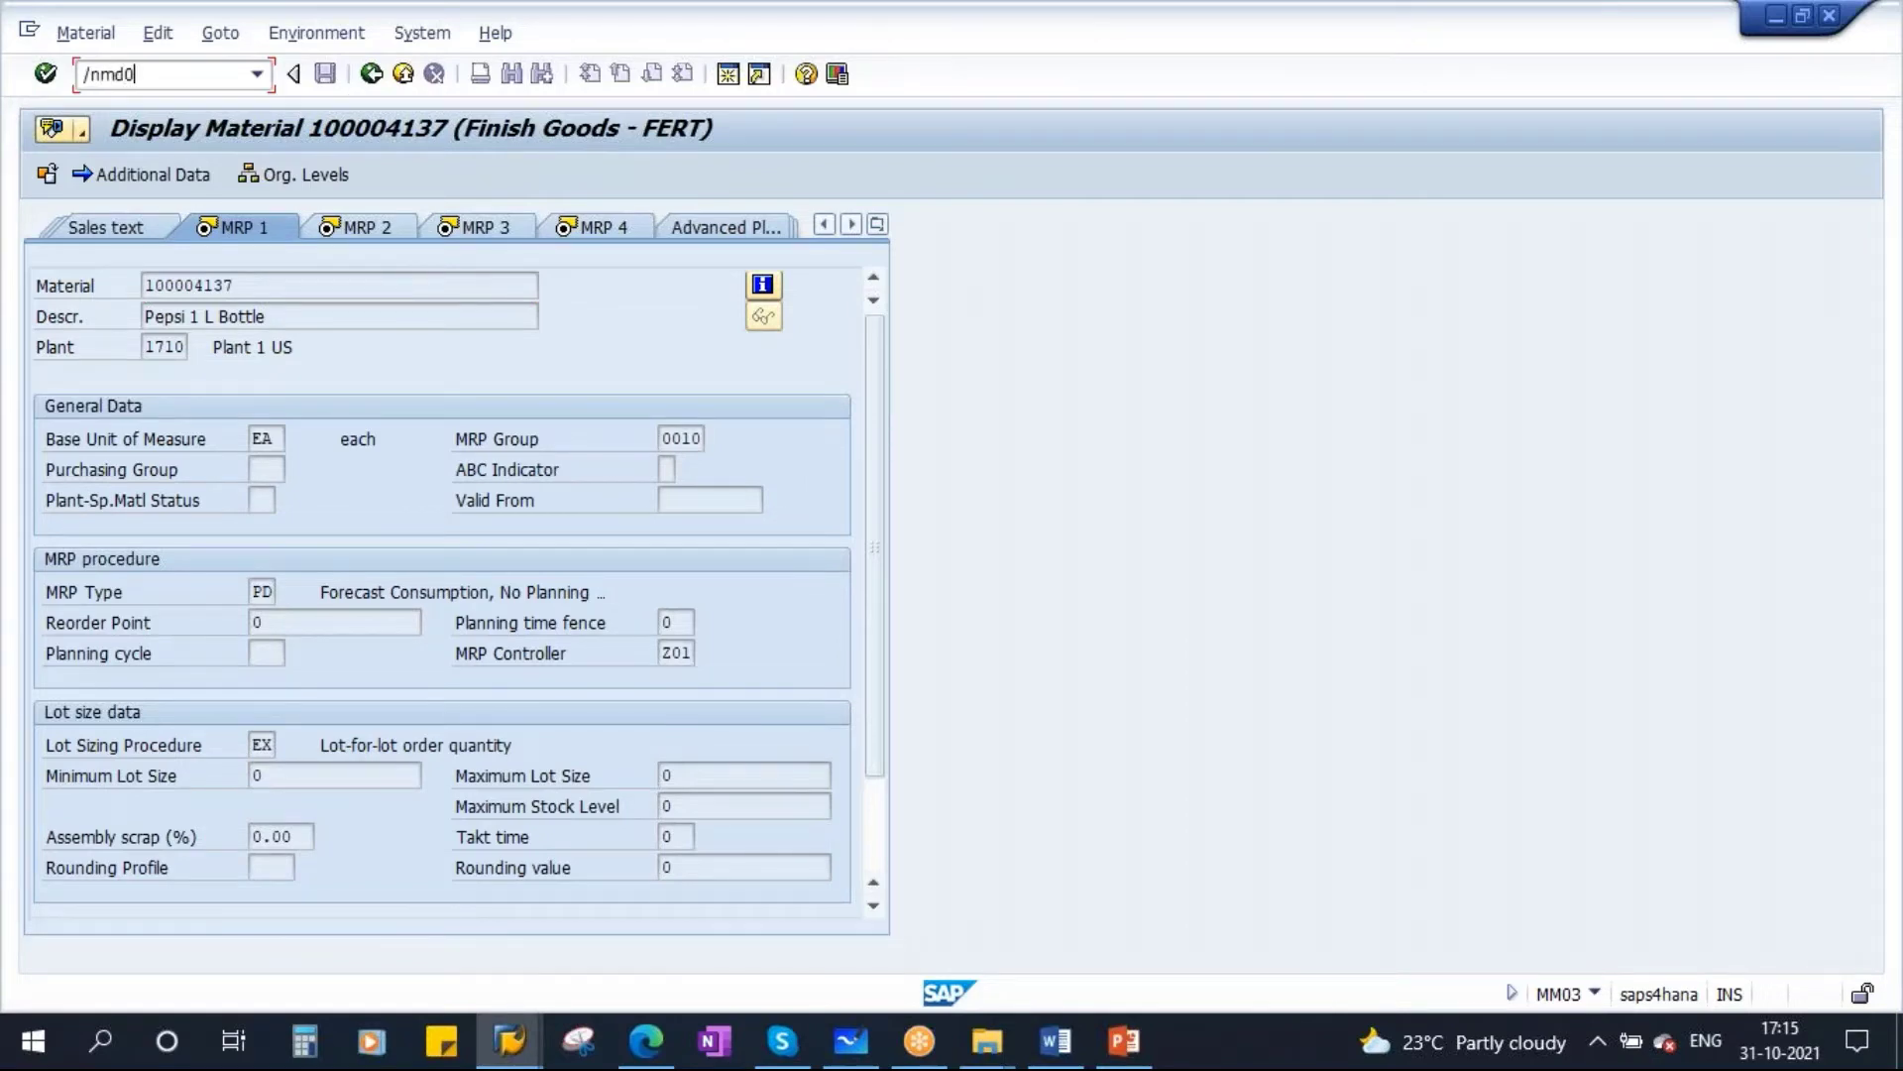
key("Return")
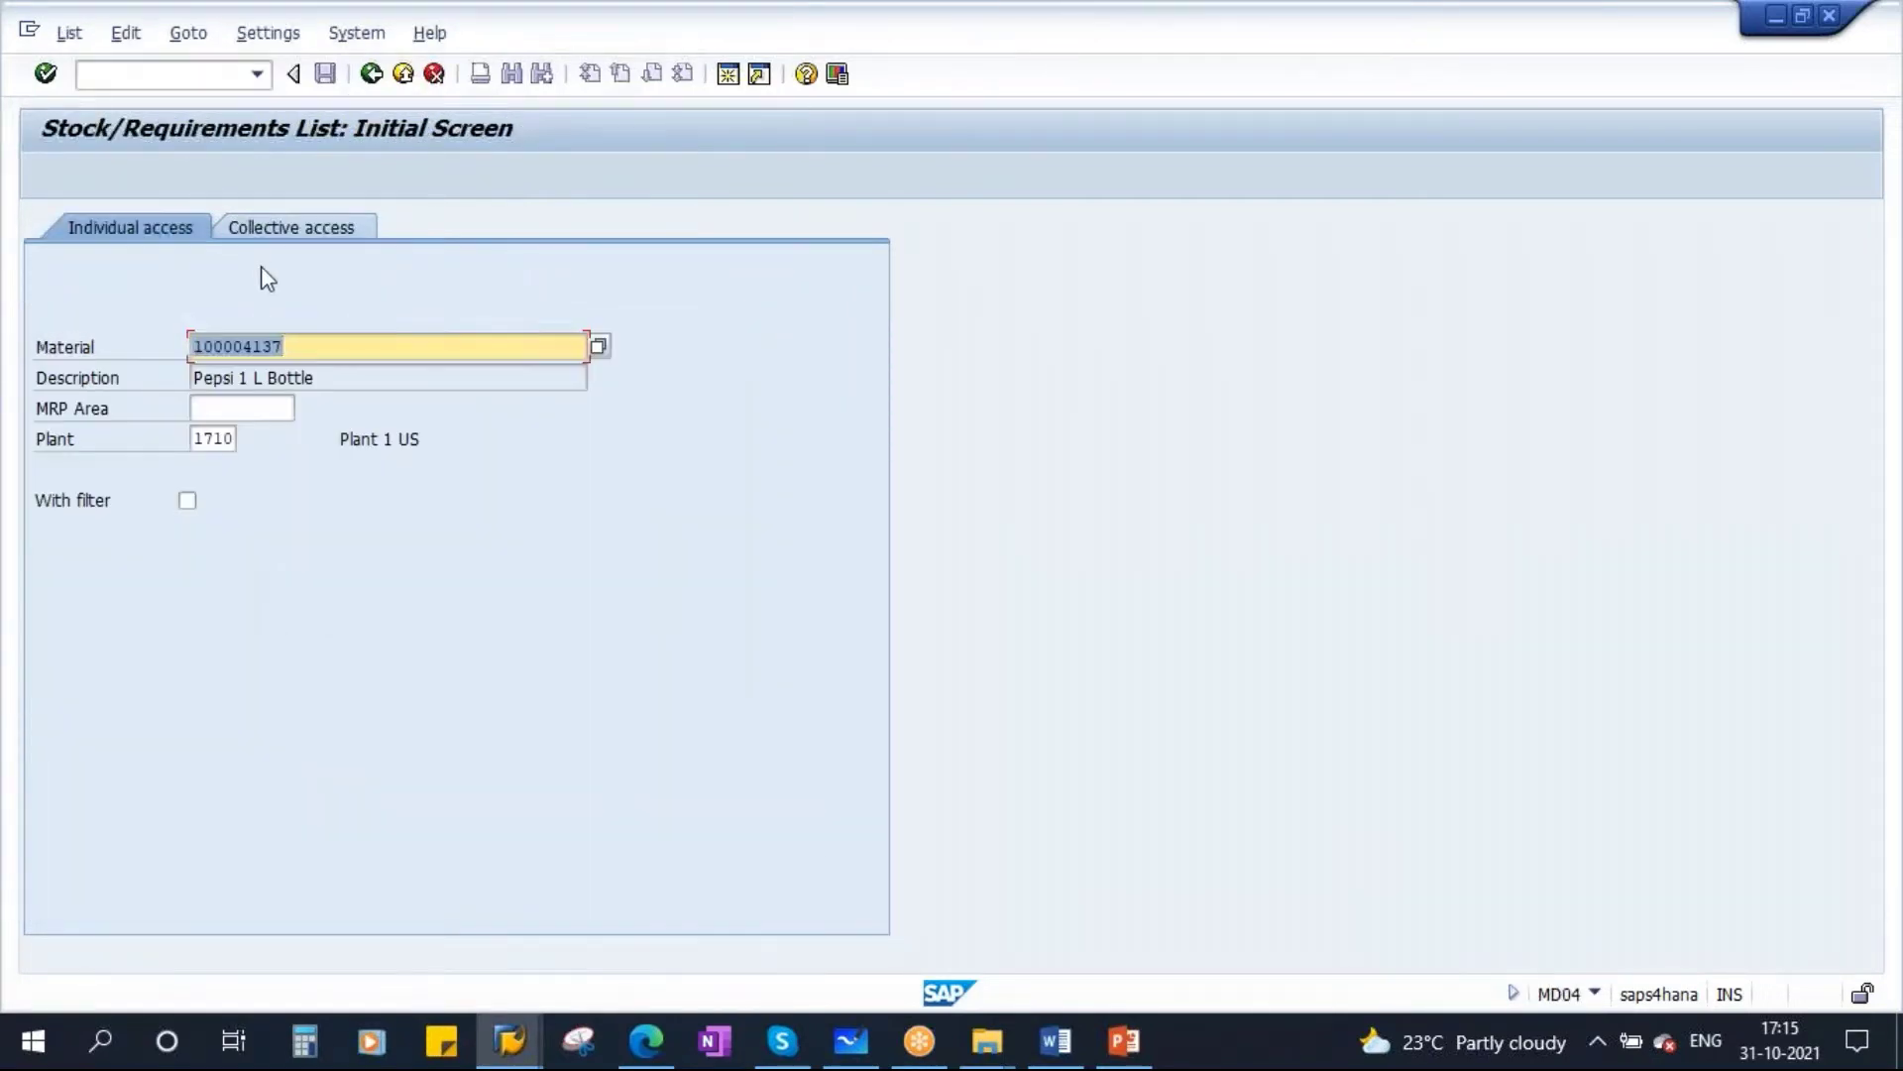
key("Return")
left_click(1147, 635)
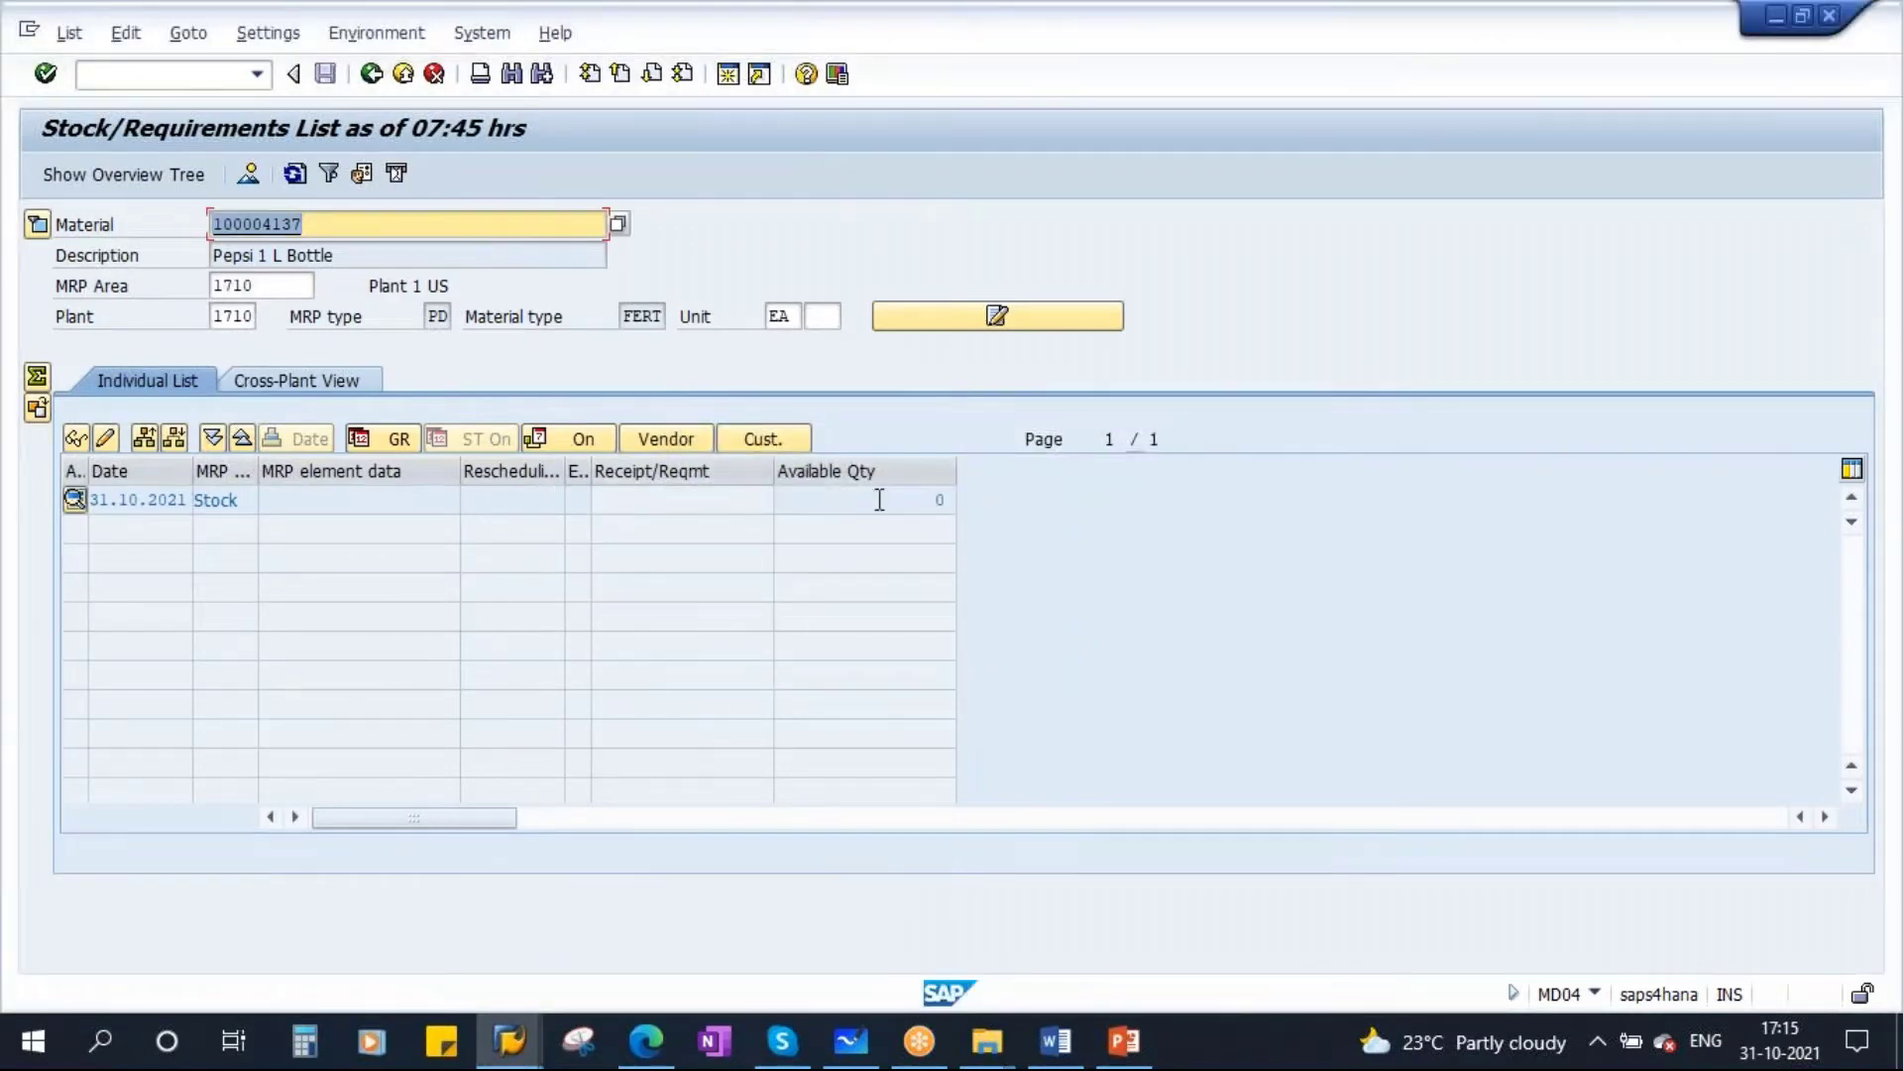
left_click(943, 501)
double_click(944, 500)
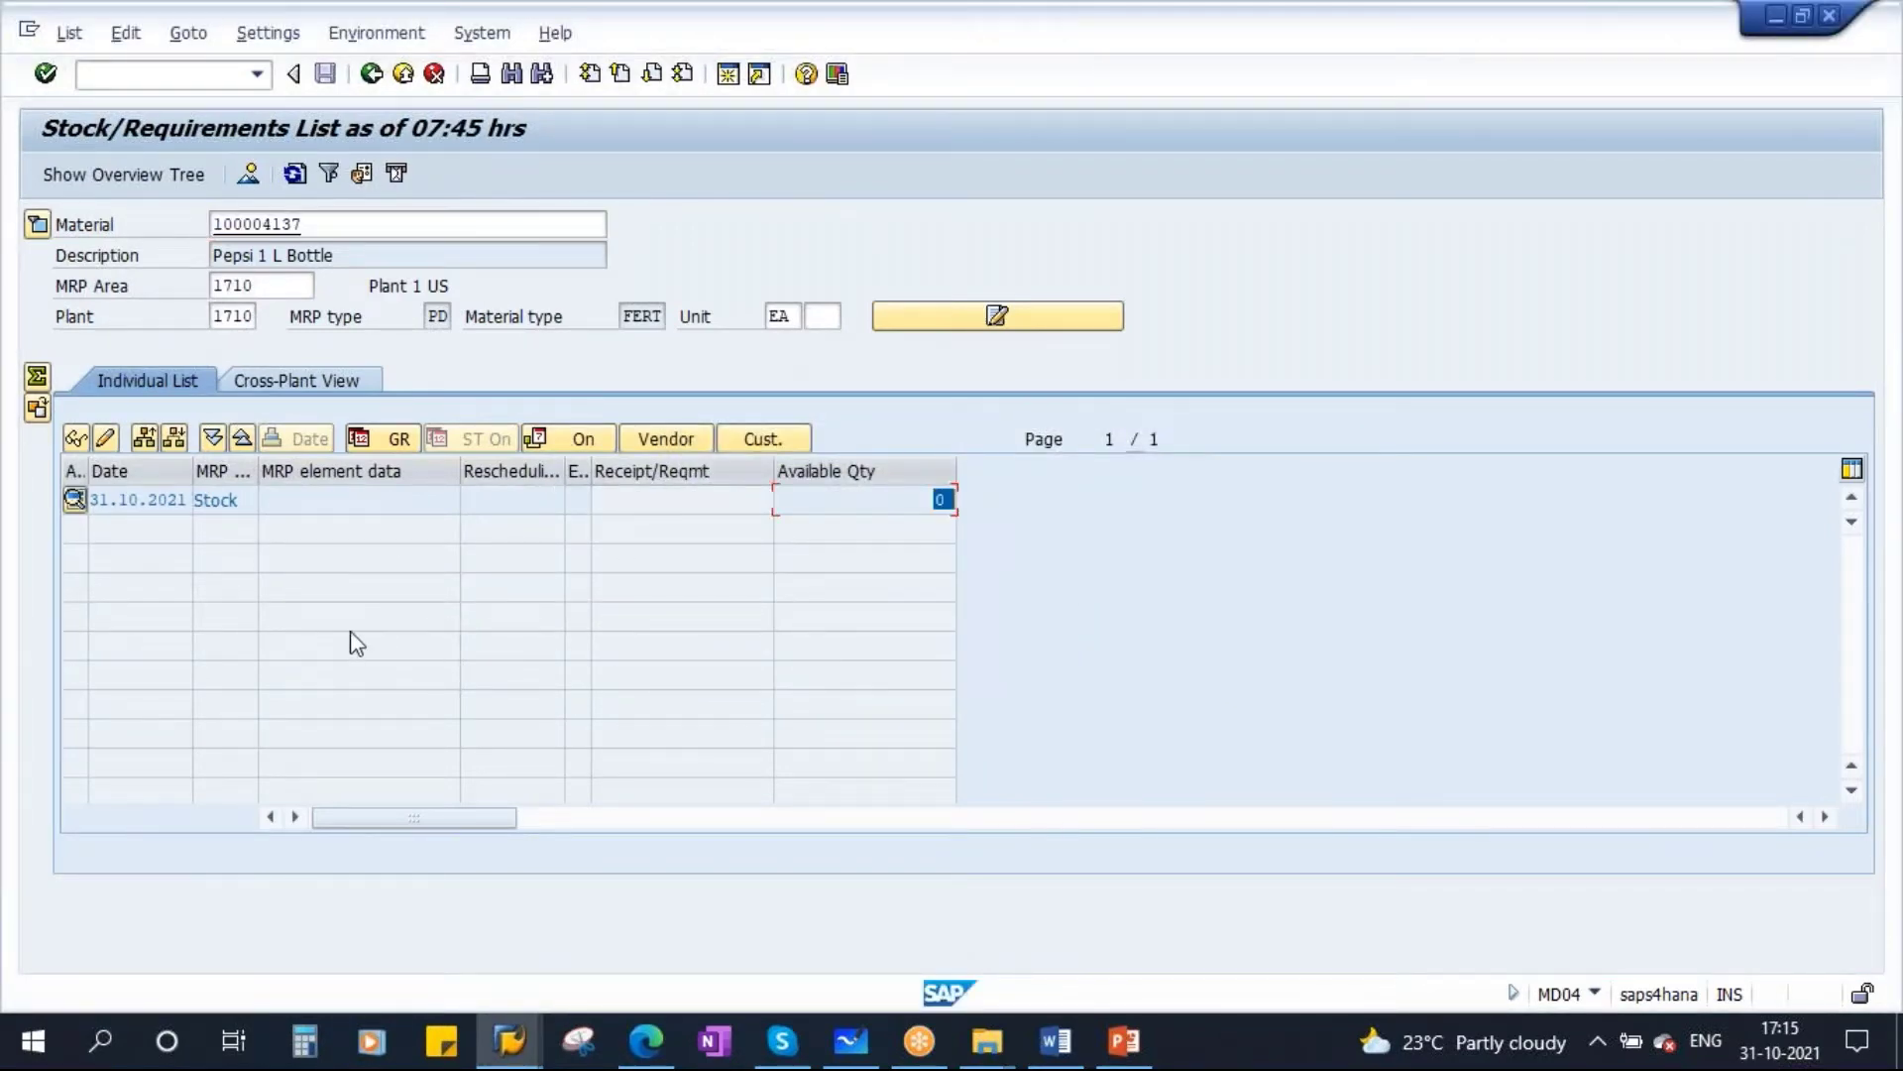
Step: Display the material master from the stock/requirements list, check its MRP 3 view, and return to the list
left_click(256, 223)
double_click(256, 223)
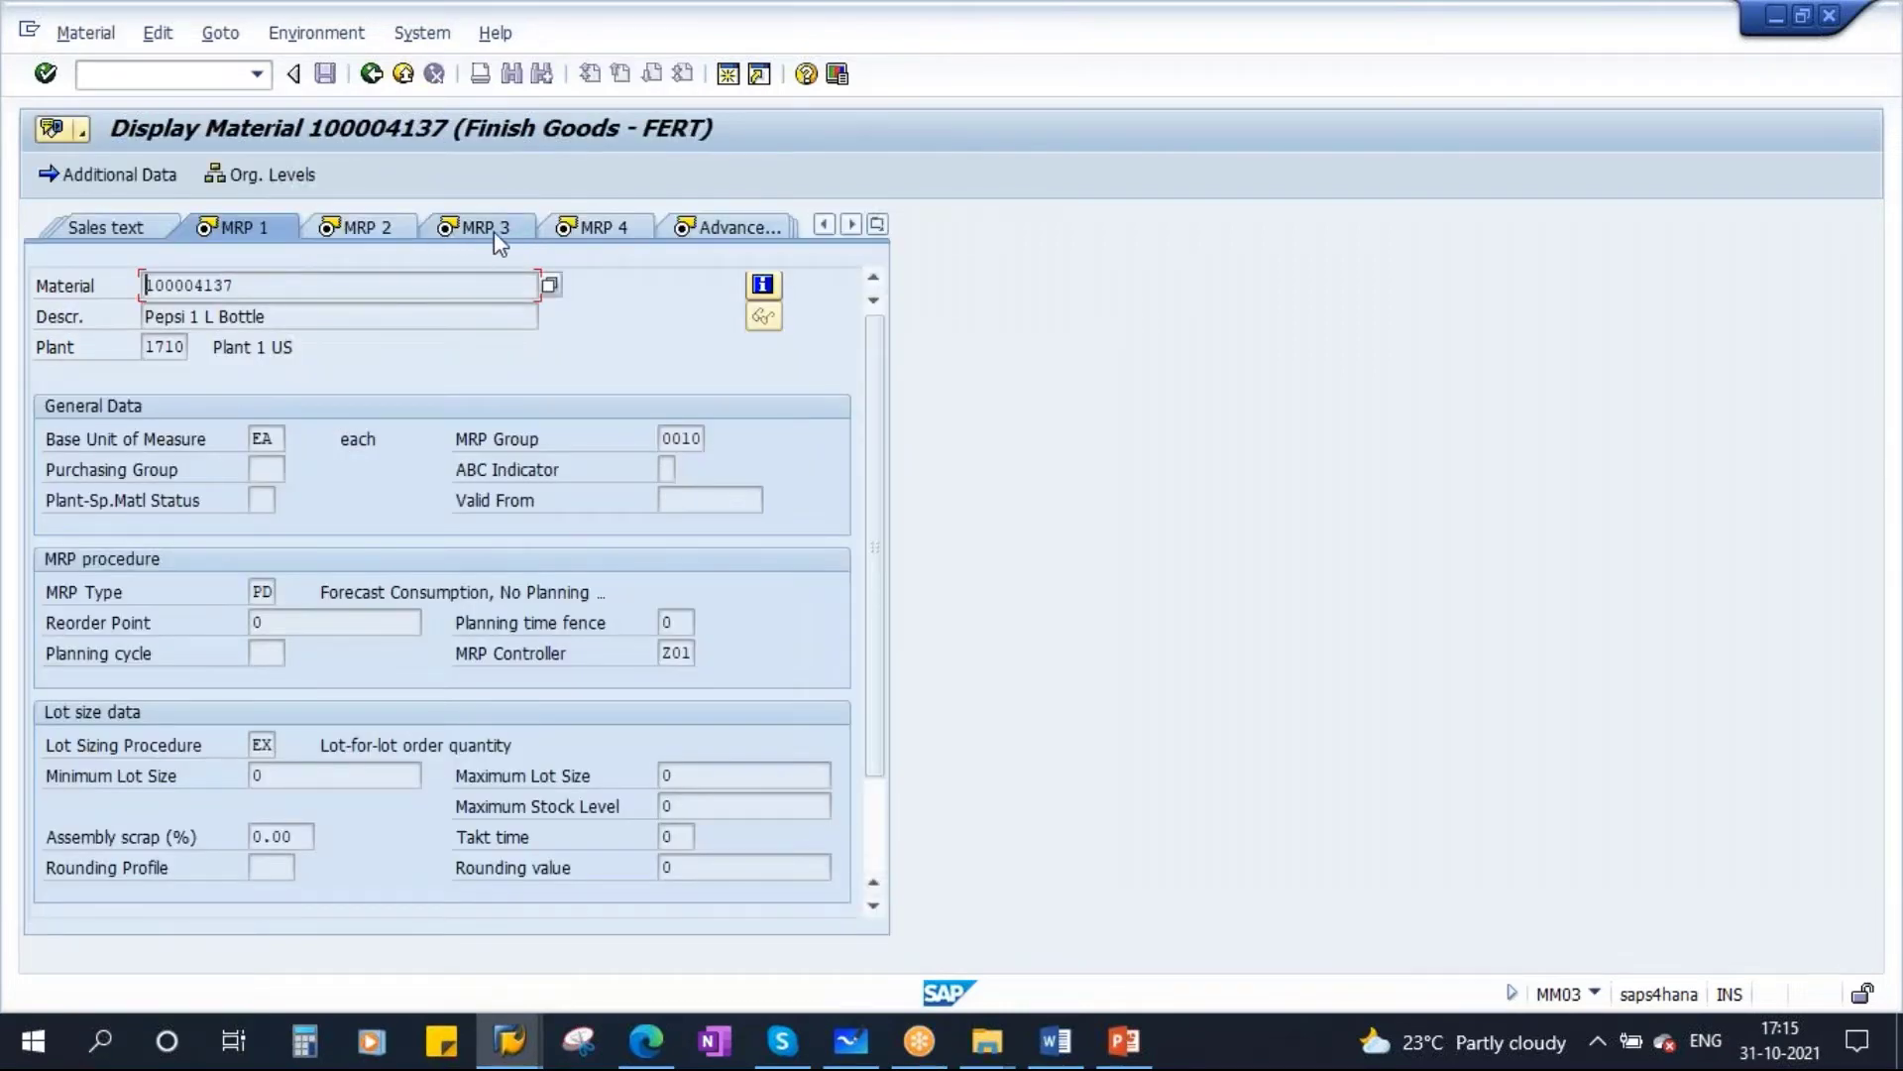
left_click(491, 230)
left_click(370, 73)
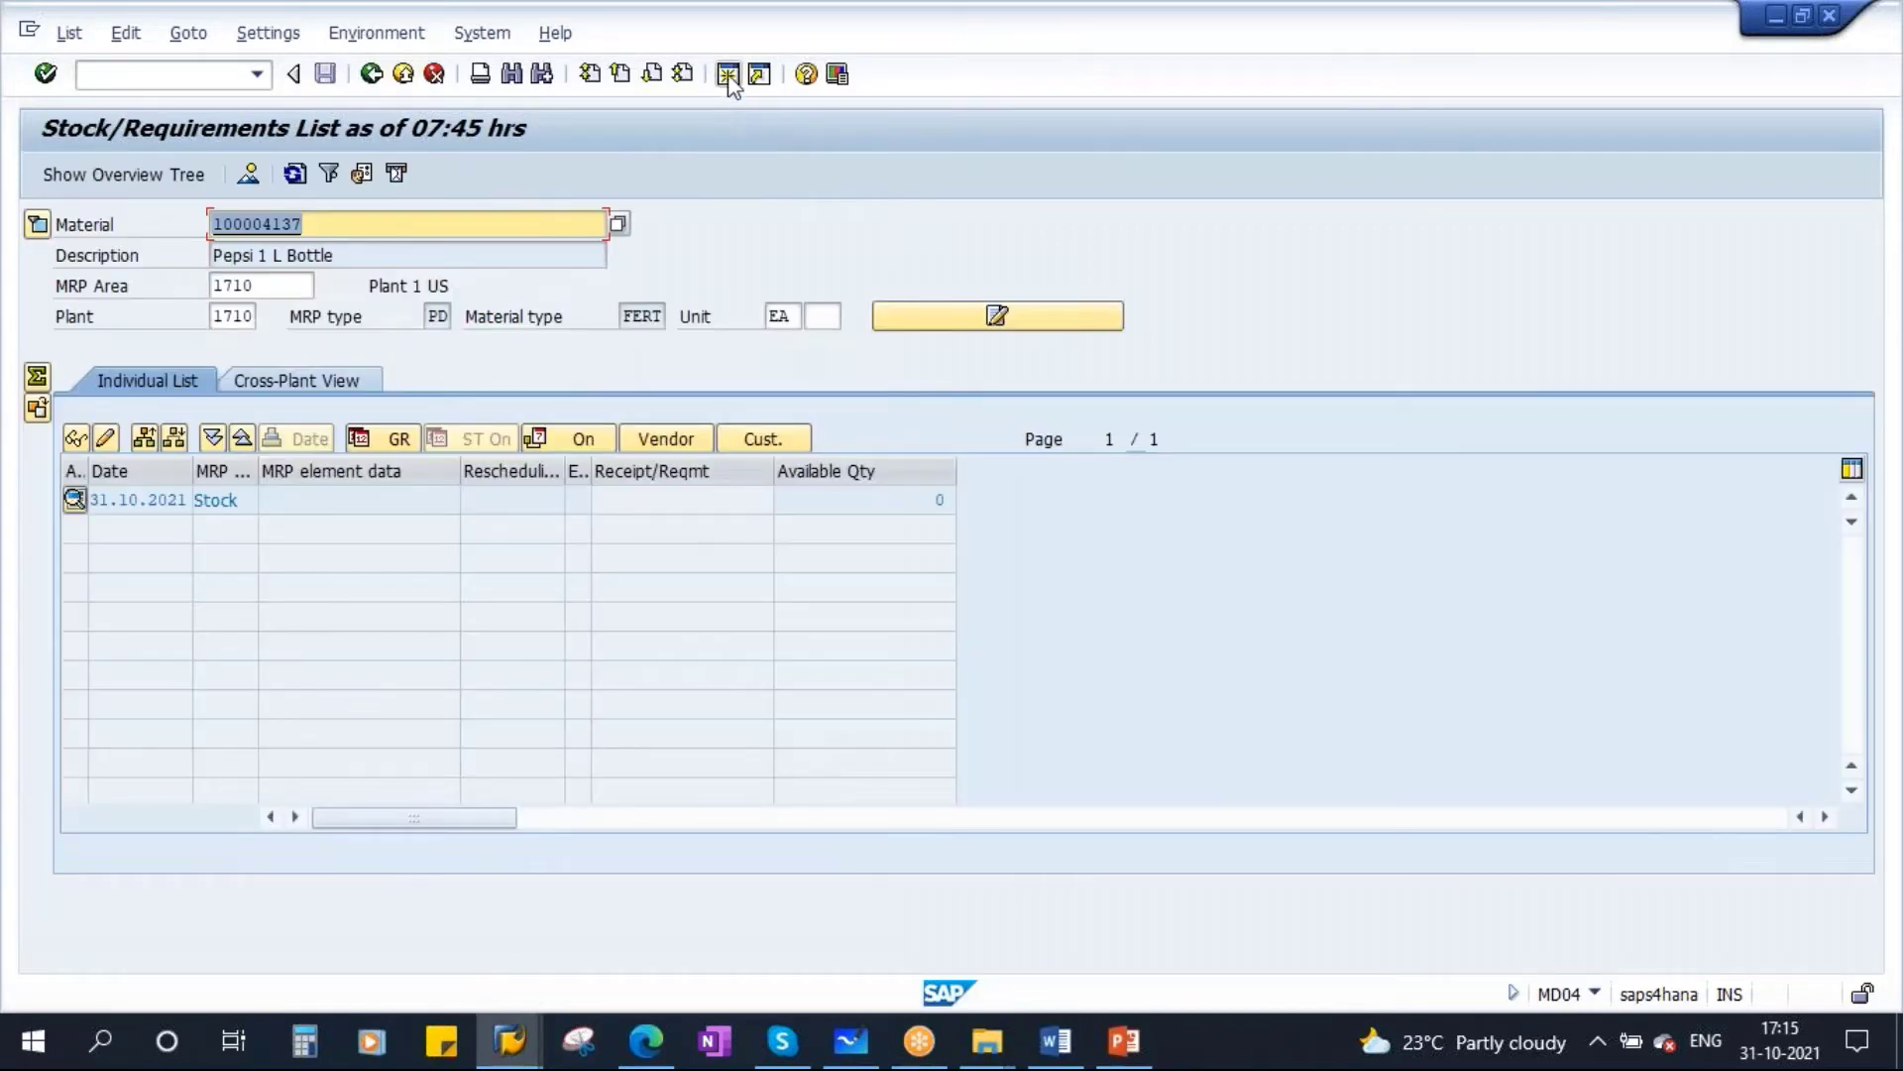
Step: Start transaction MD61 in a new session and enter the planning table for material 100004137 in plant 1710
key("F3")
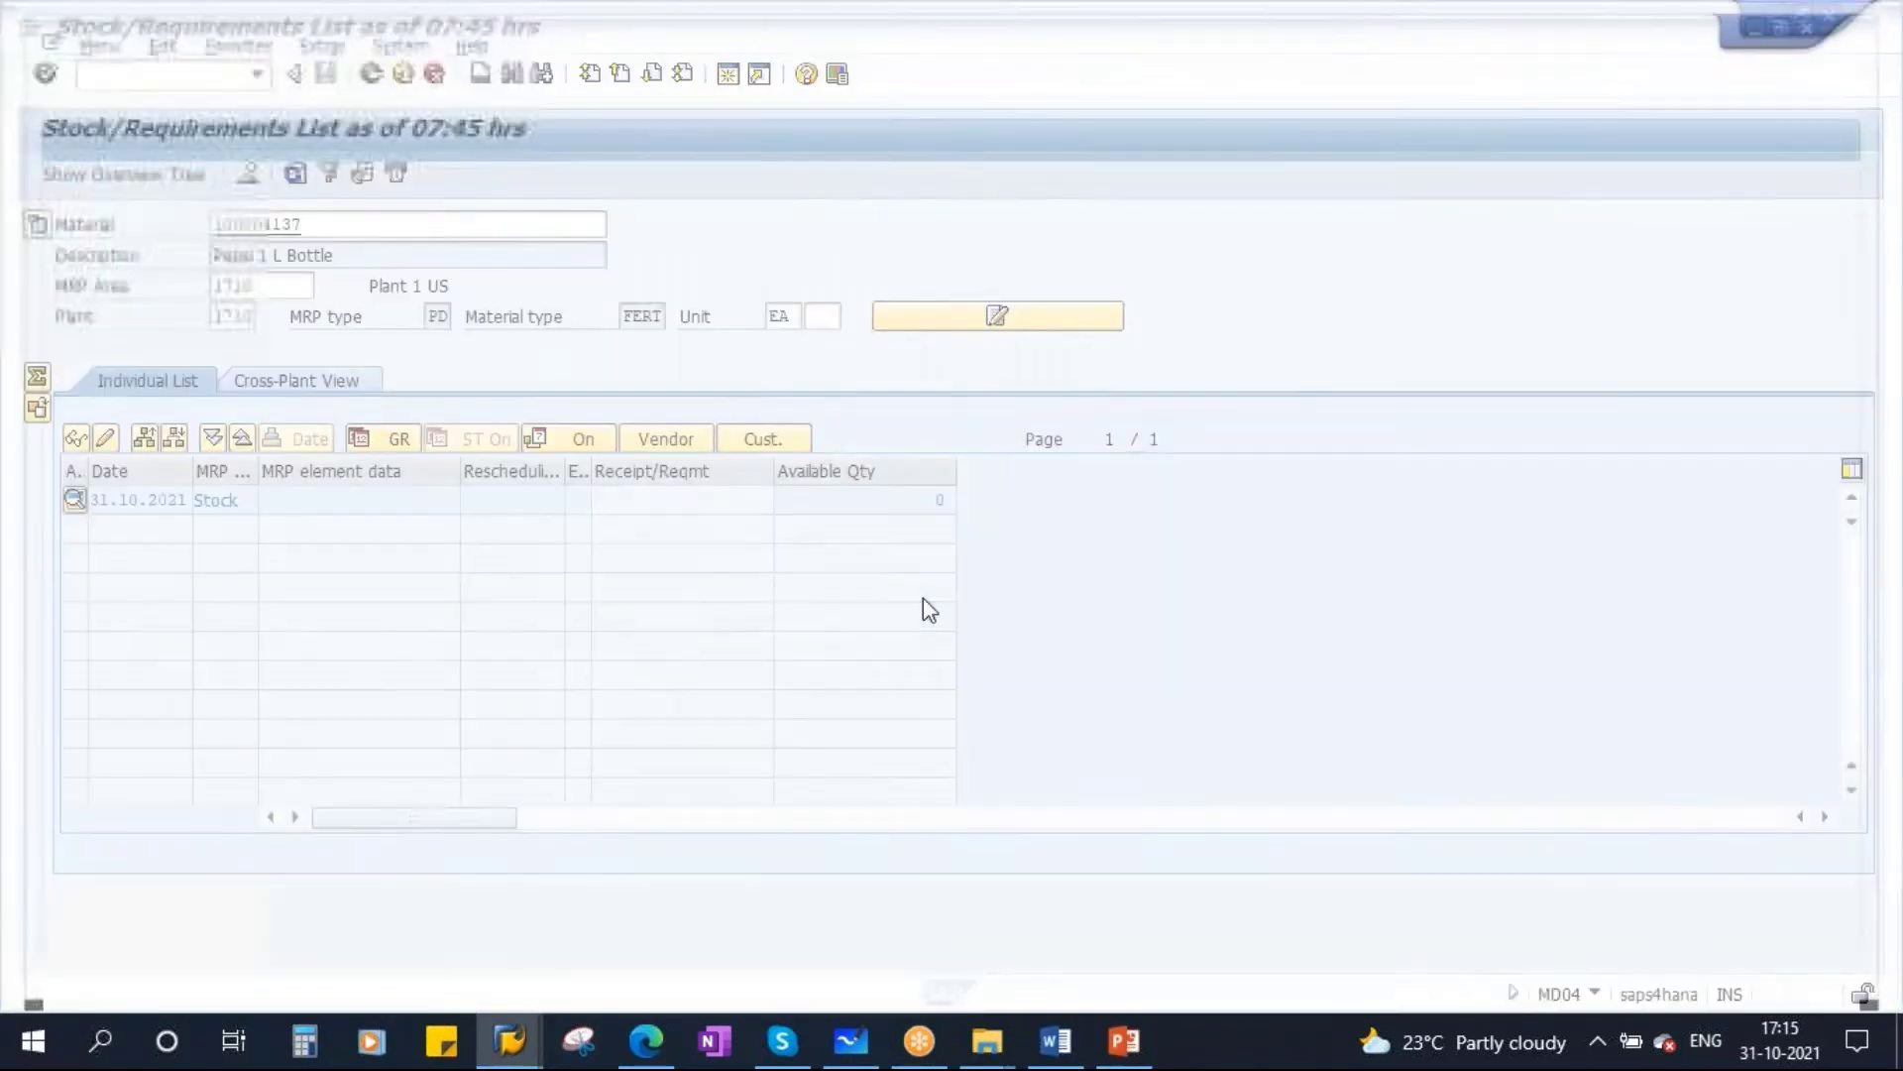
type("md61")
key("Return")
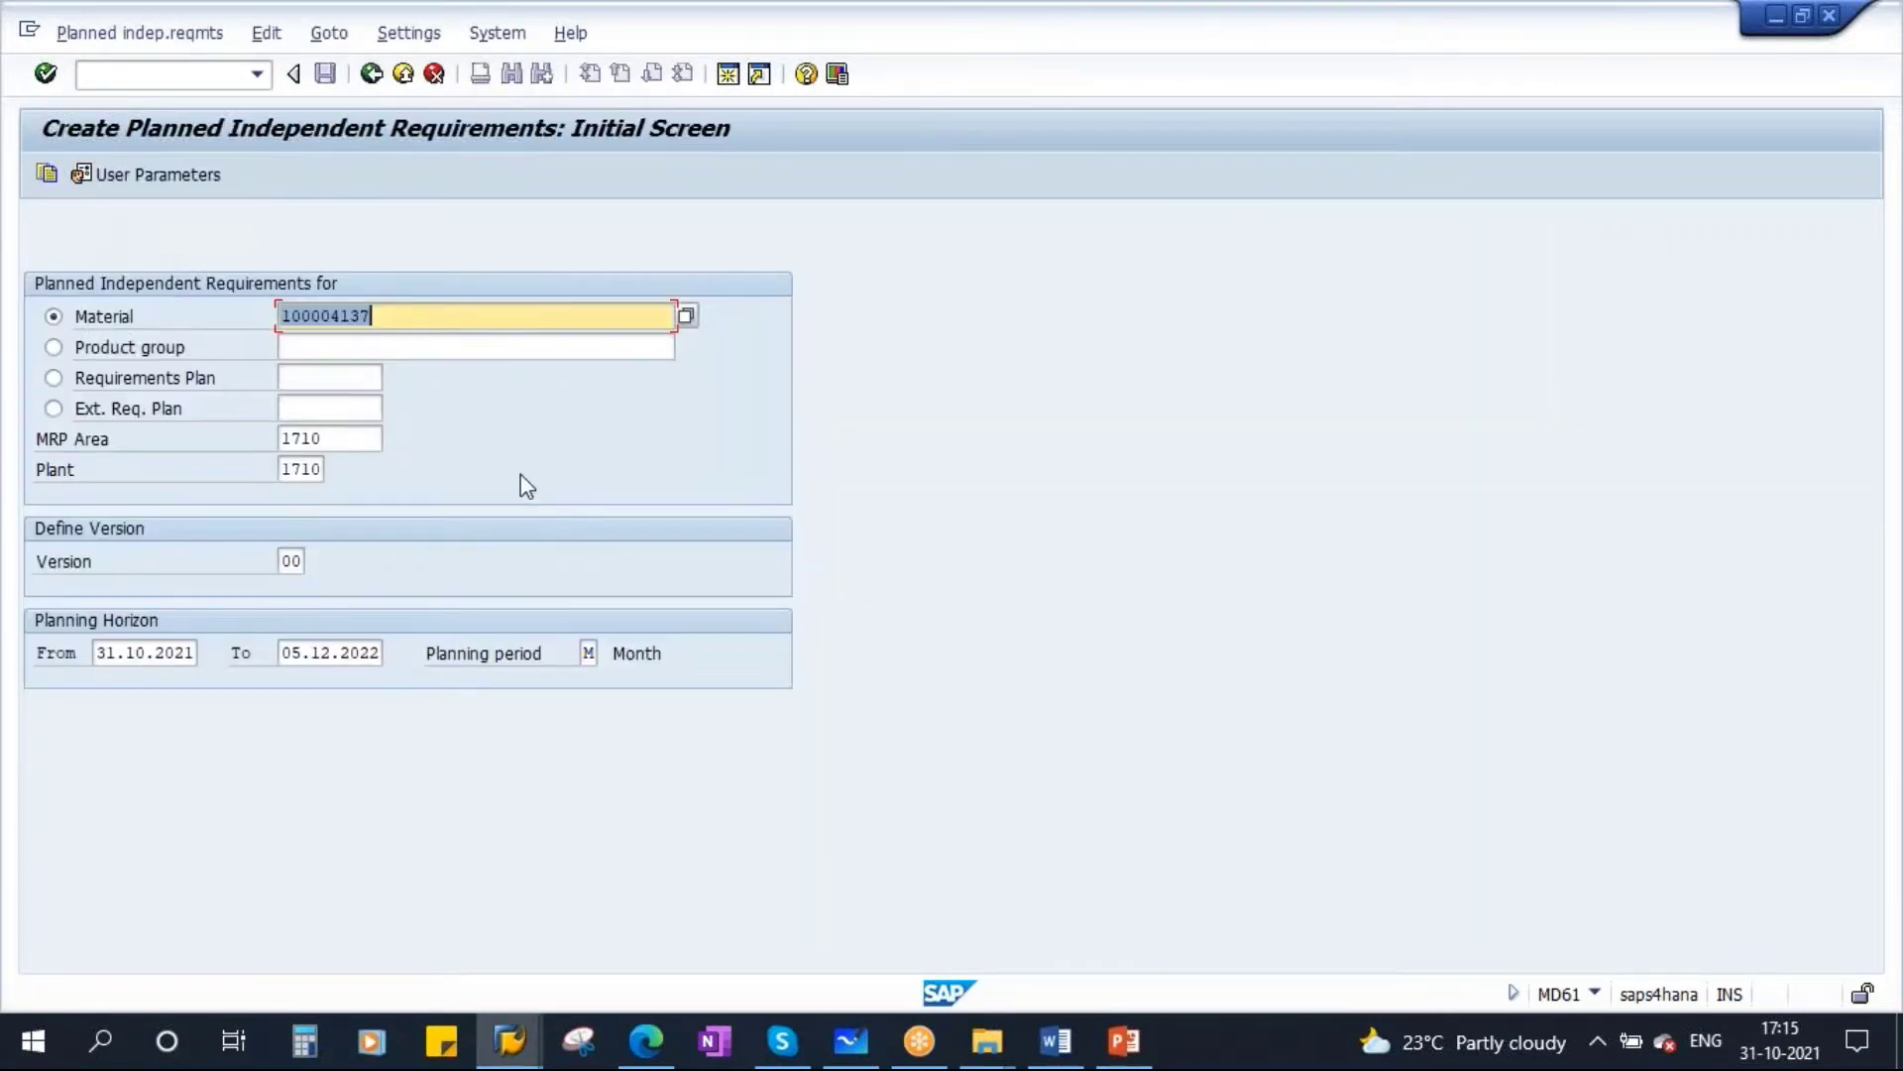
key("Return")
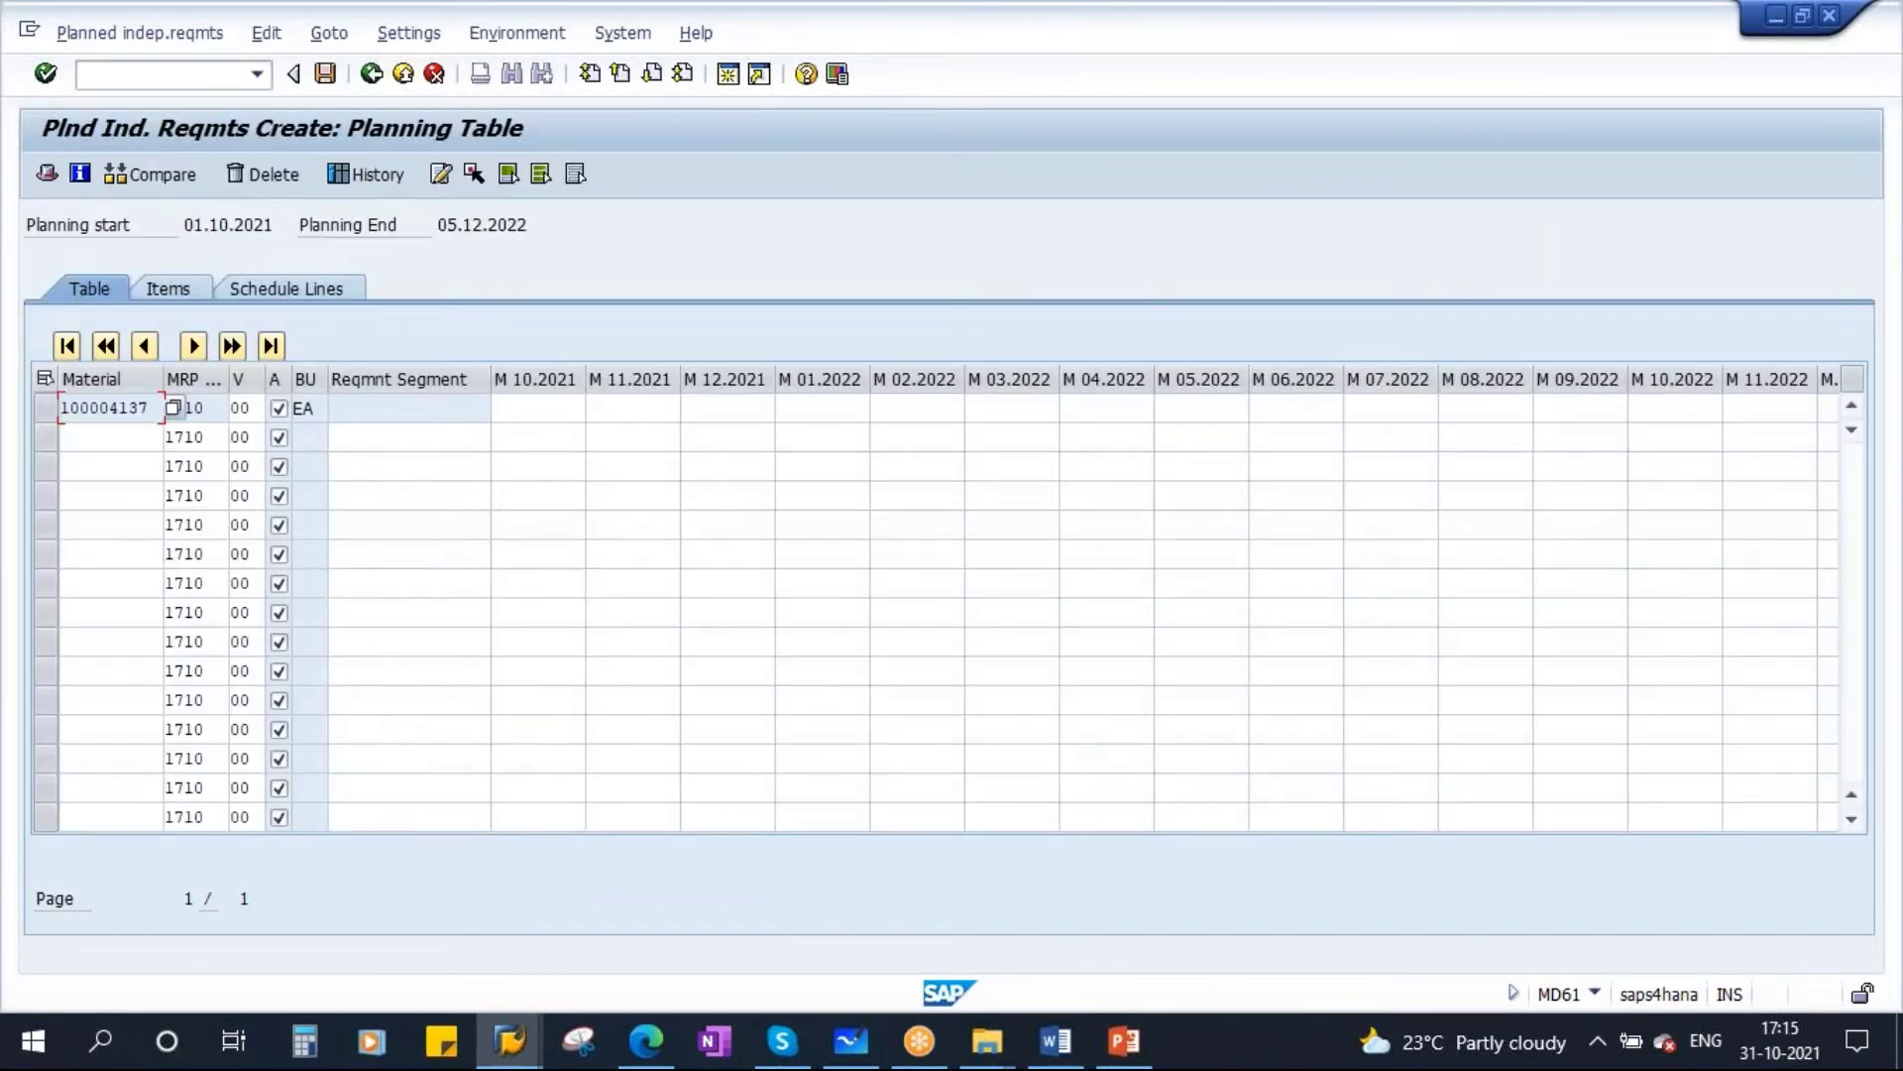
Step: Plan independent requirements of 100, 150, 200, 250 and 300 for the months 11.2021 through 03.2022, and save them
left_click(629, 415)
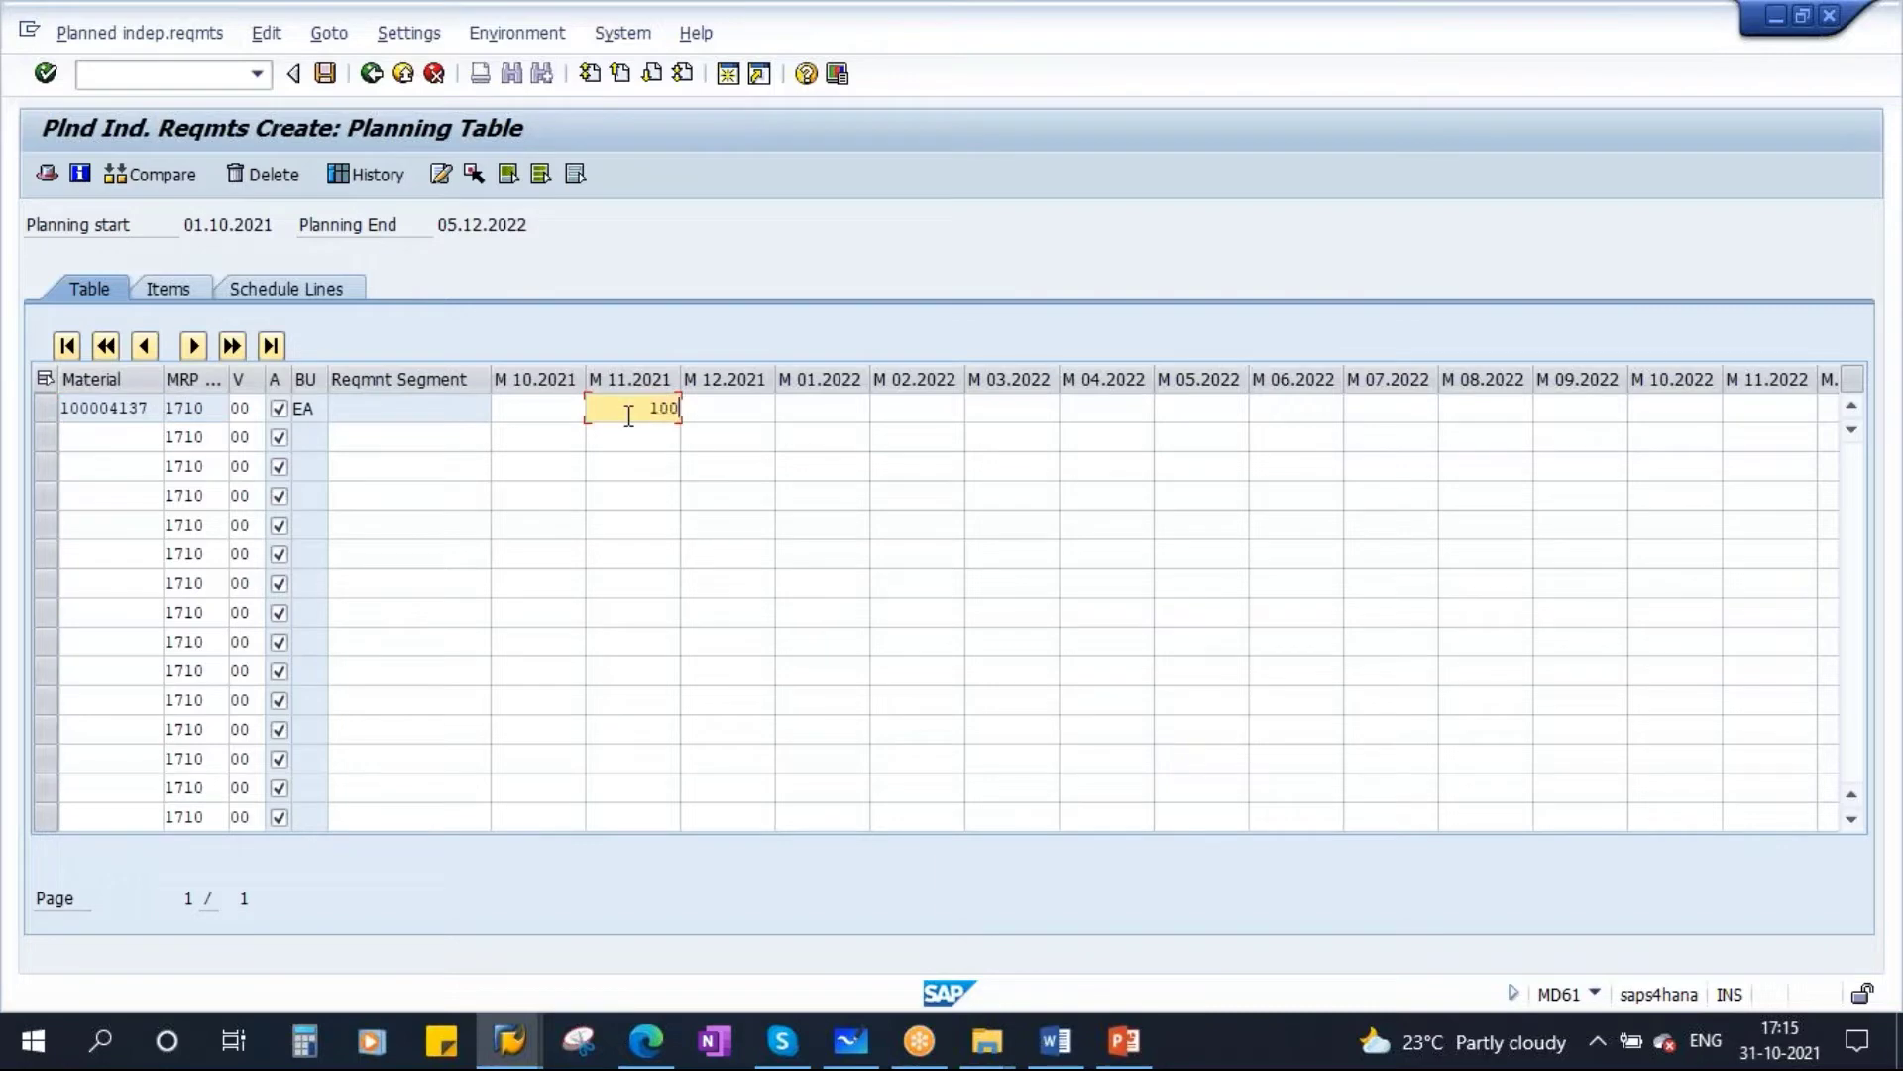
key("Tab")
type("15")
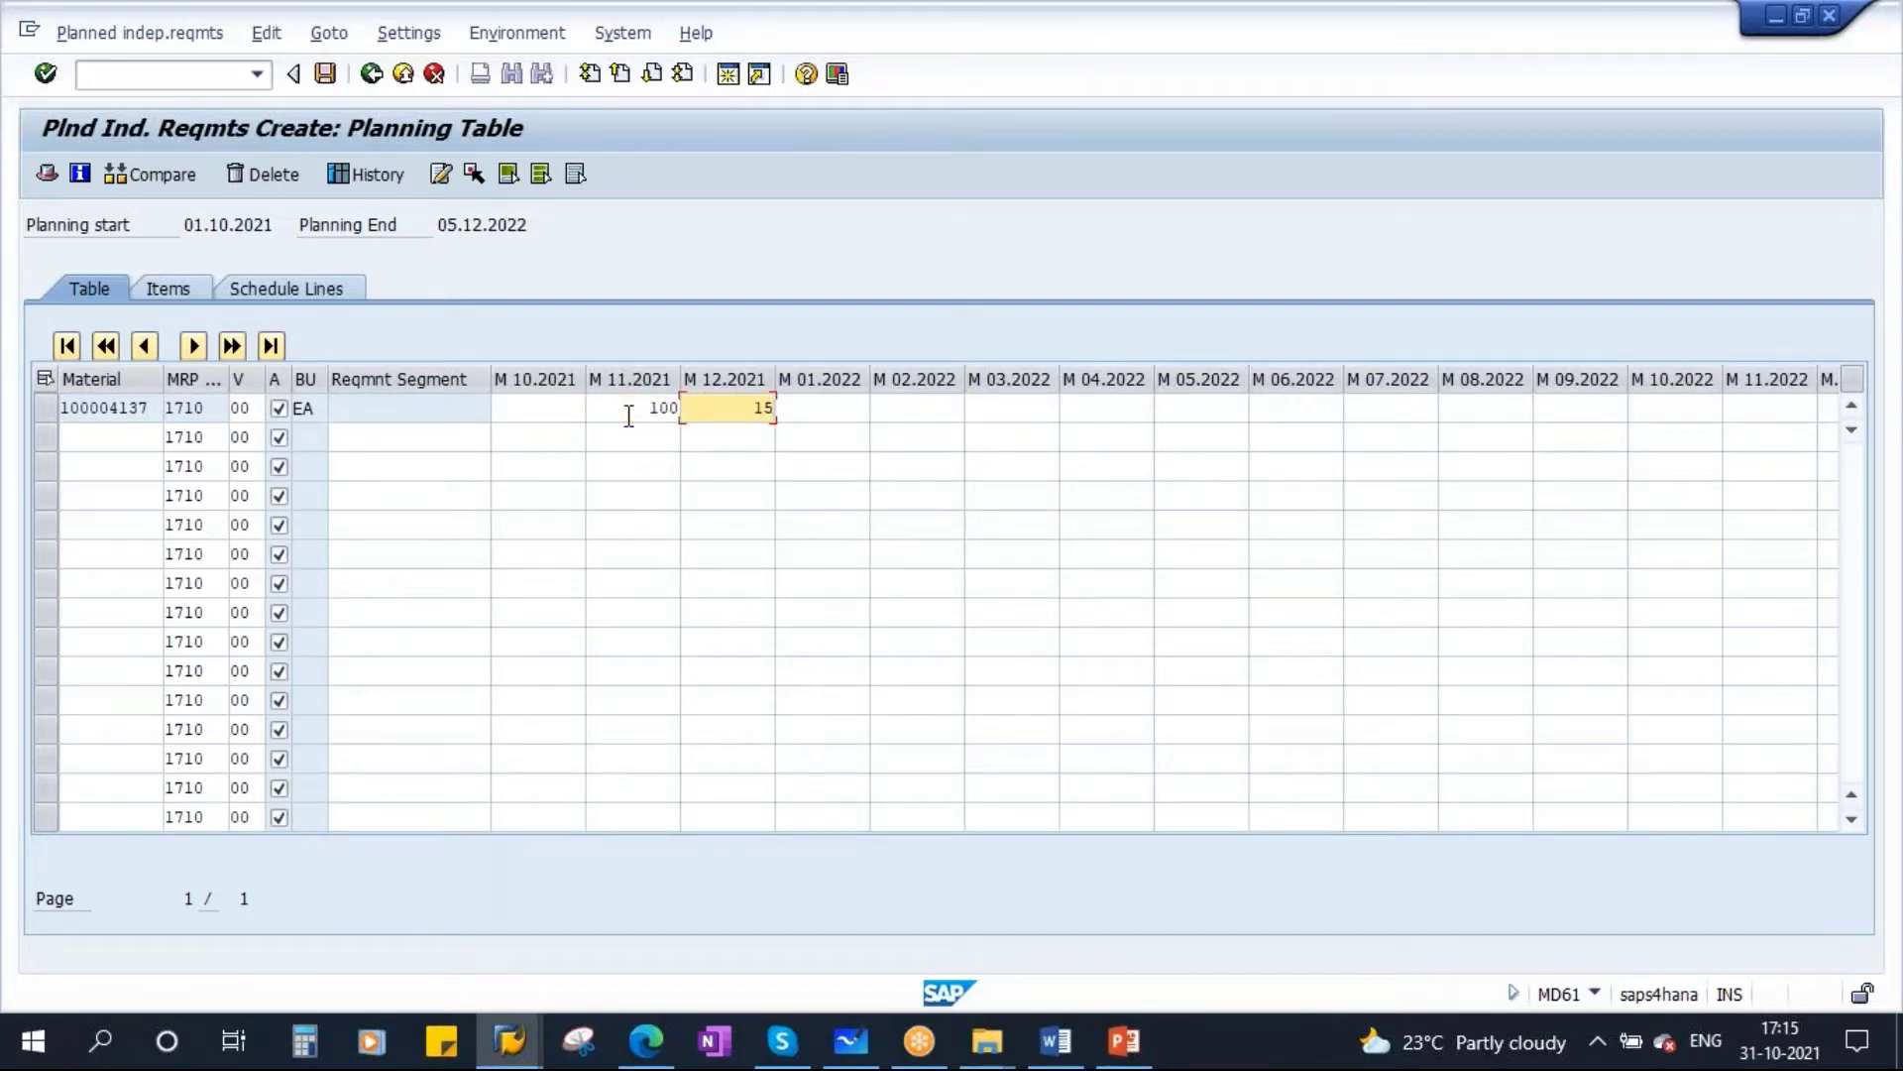
type("0")
key("Tab")
type("200")
key("Tab")
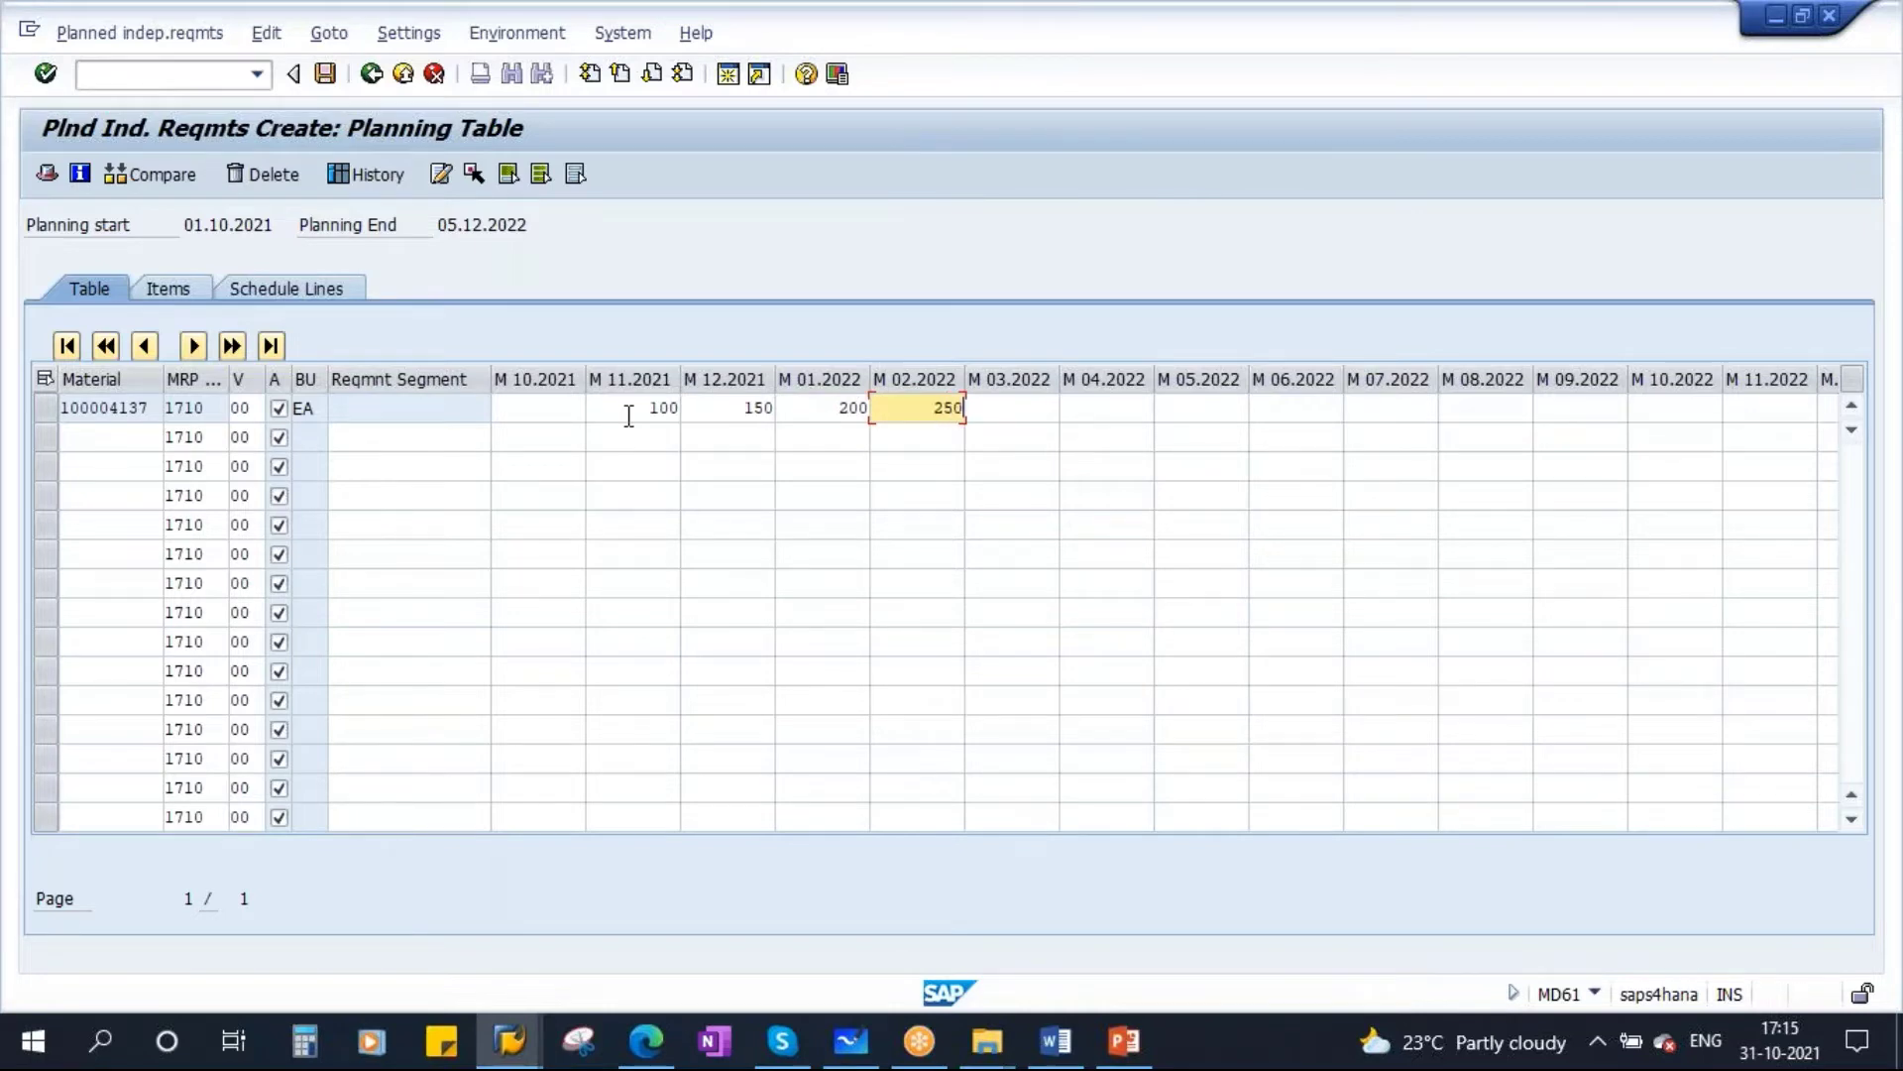
type("250")
left_click(1001, 417)
type("300")
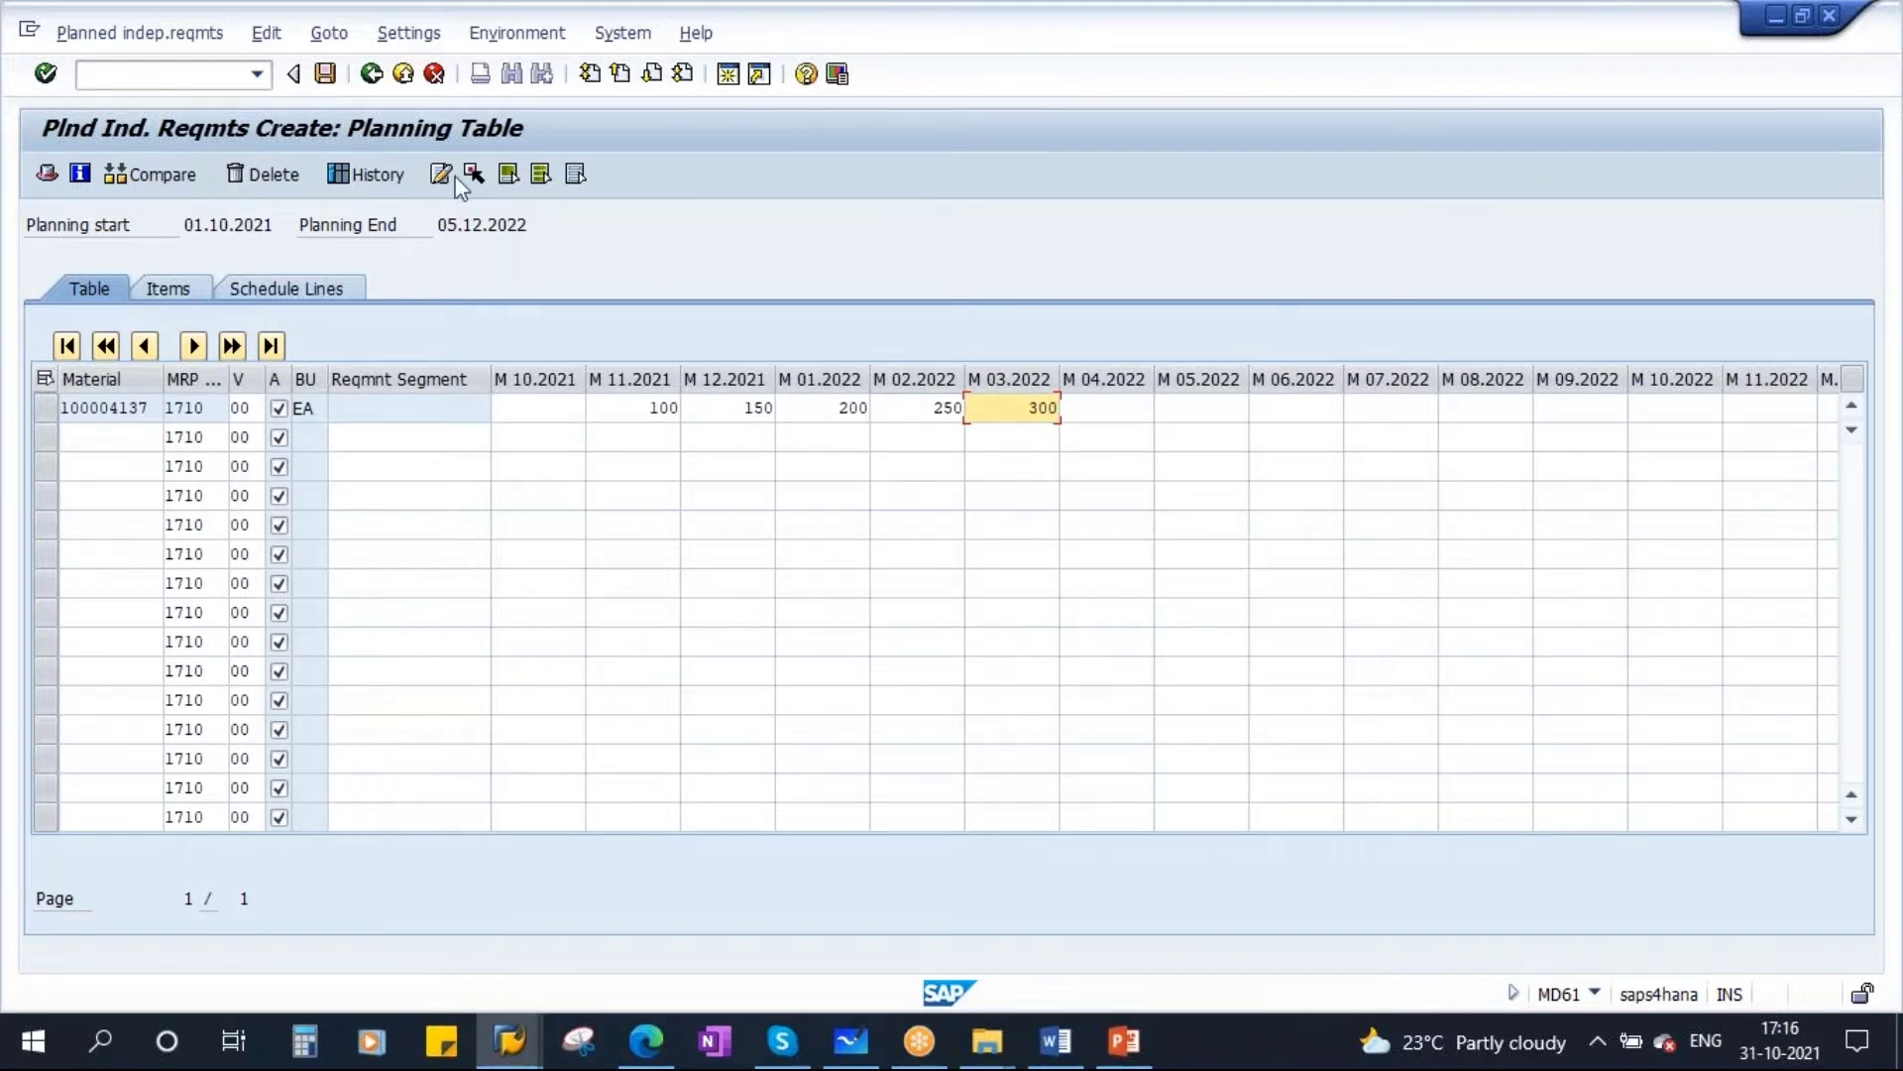
left_click(326, 74)
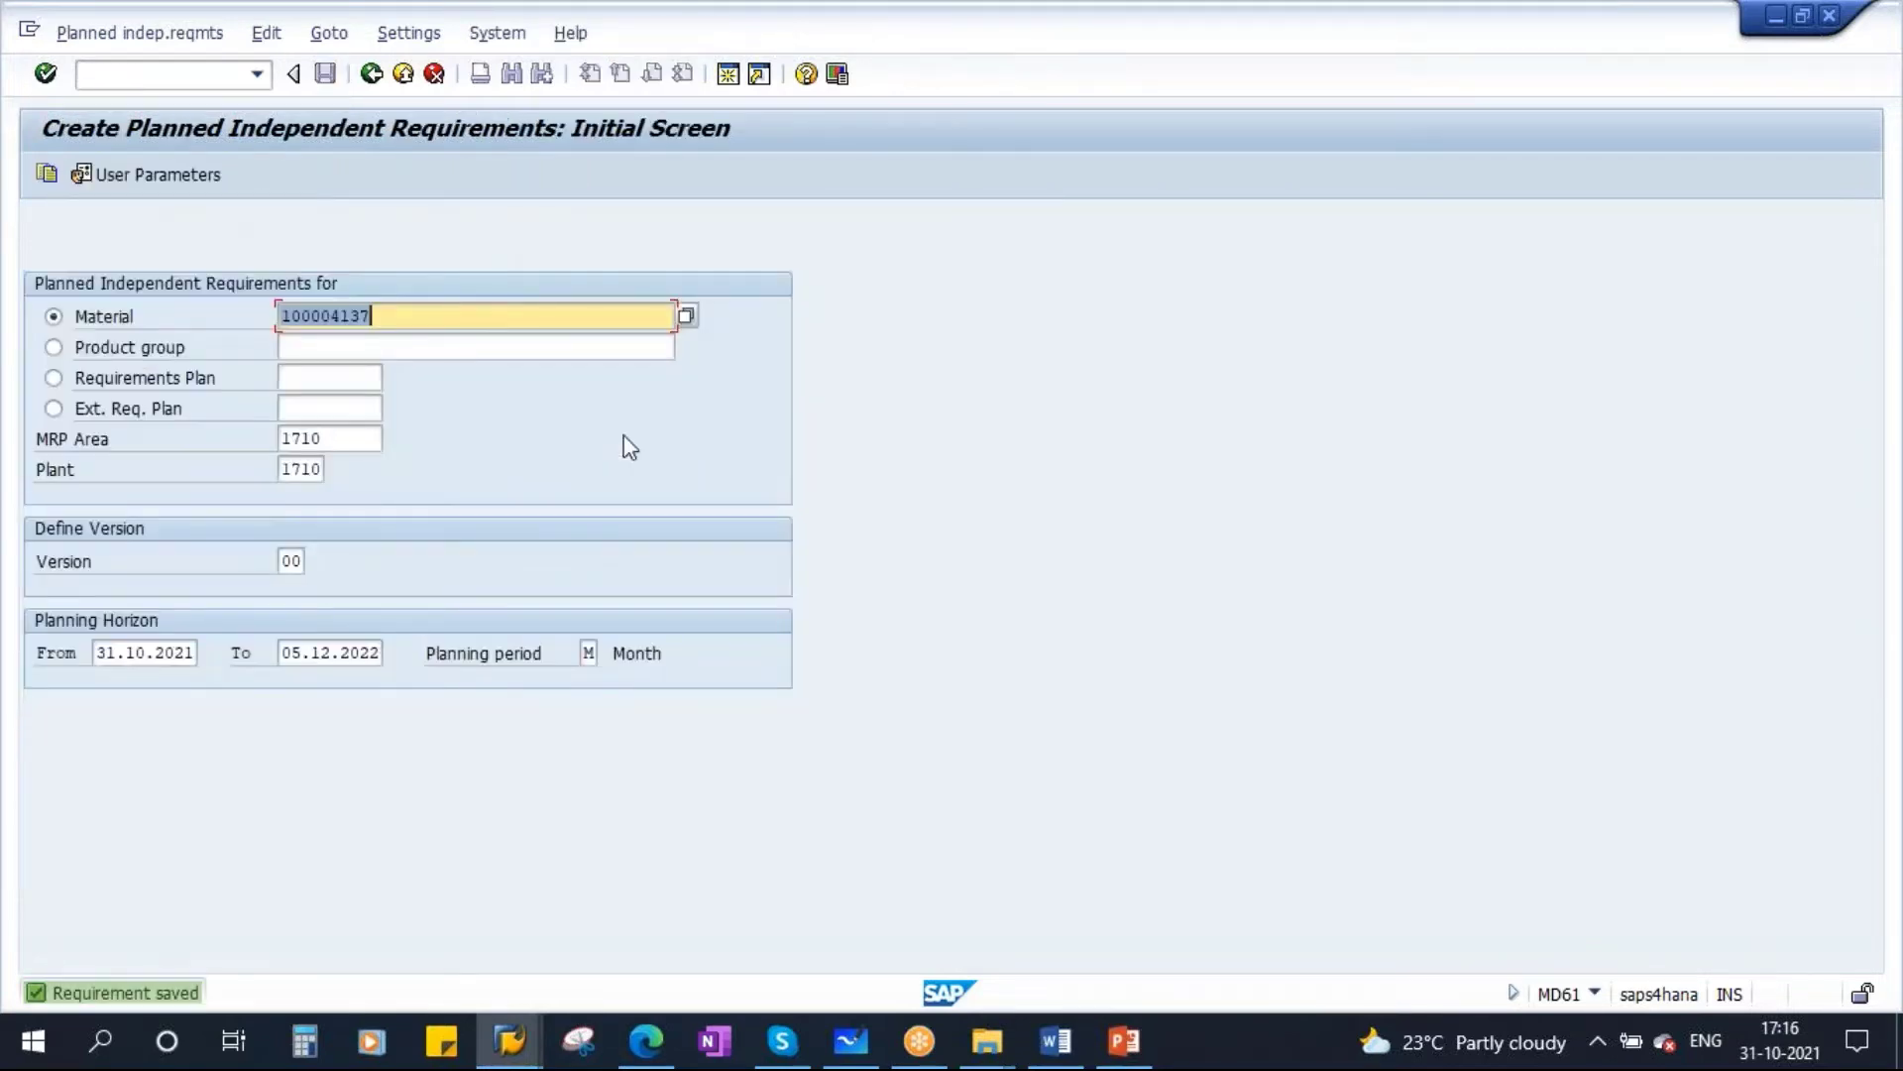
Step: Refresh the stock/requirements list of material 100004137 and check each monthly independent requirement quantity
mouse_move(515, 1041)
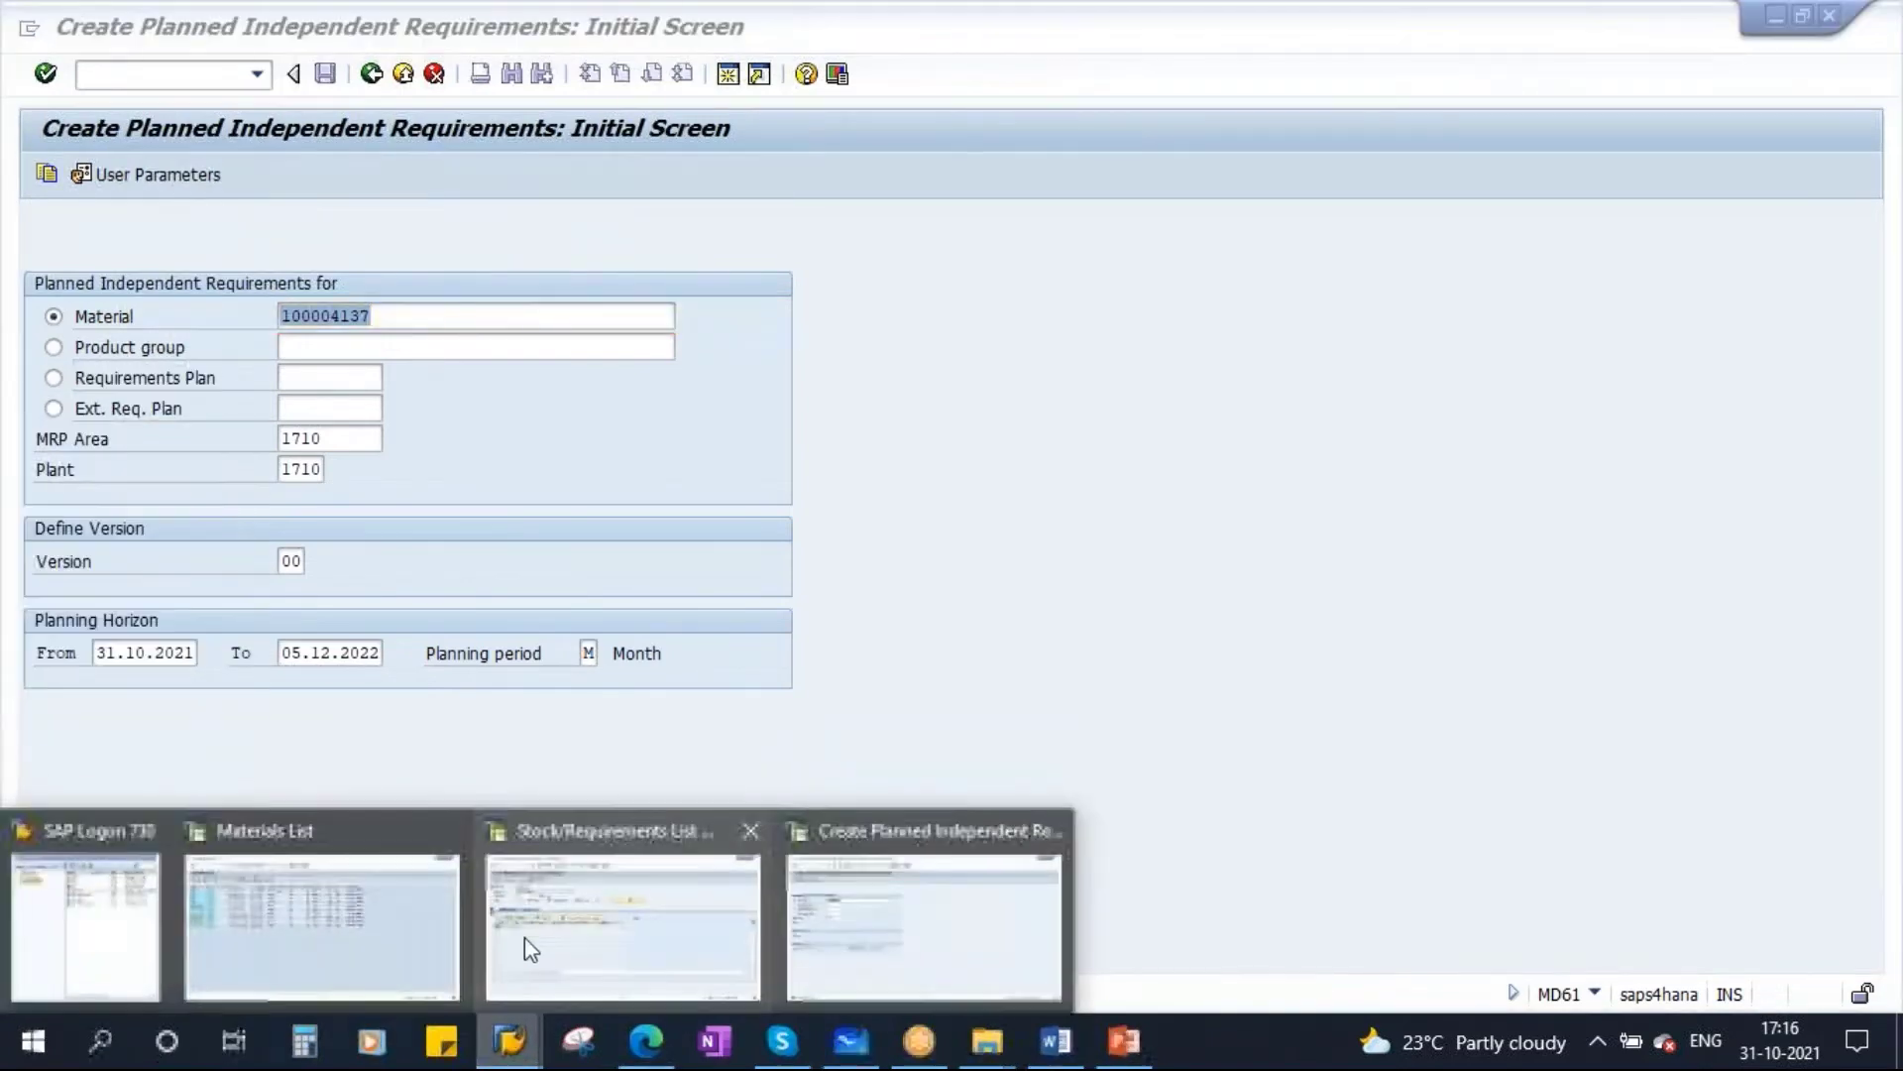
left_click(556, 896)
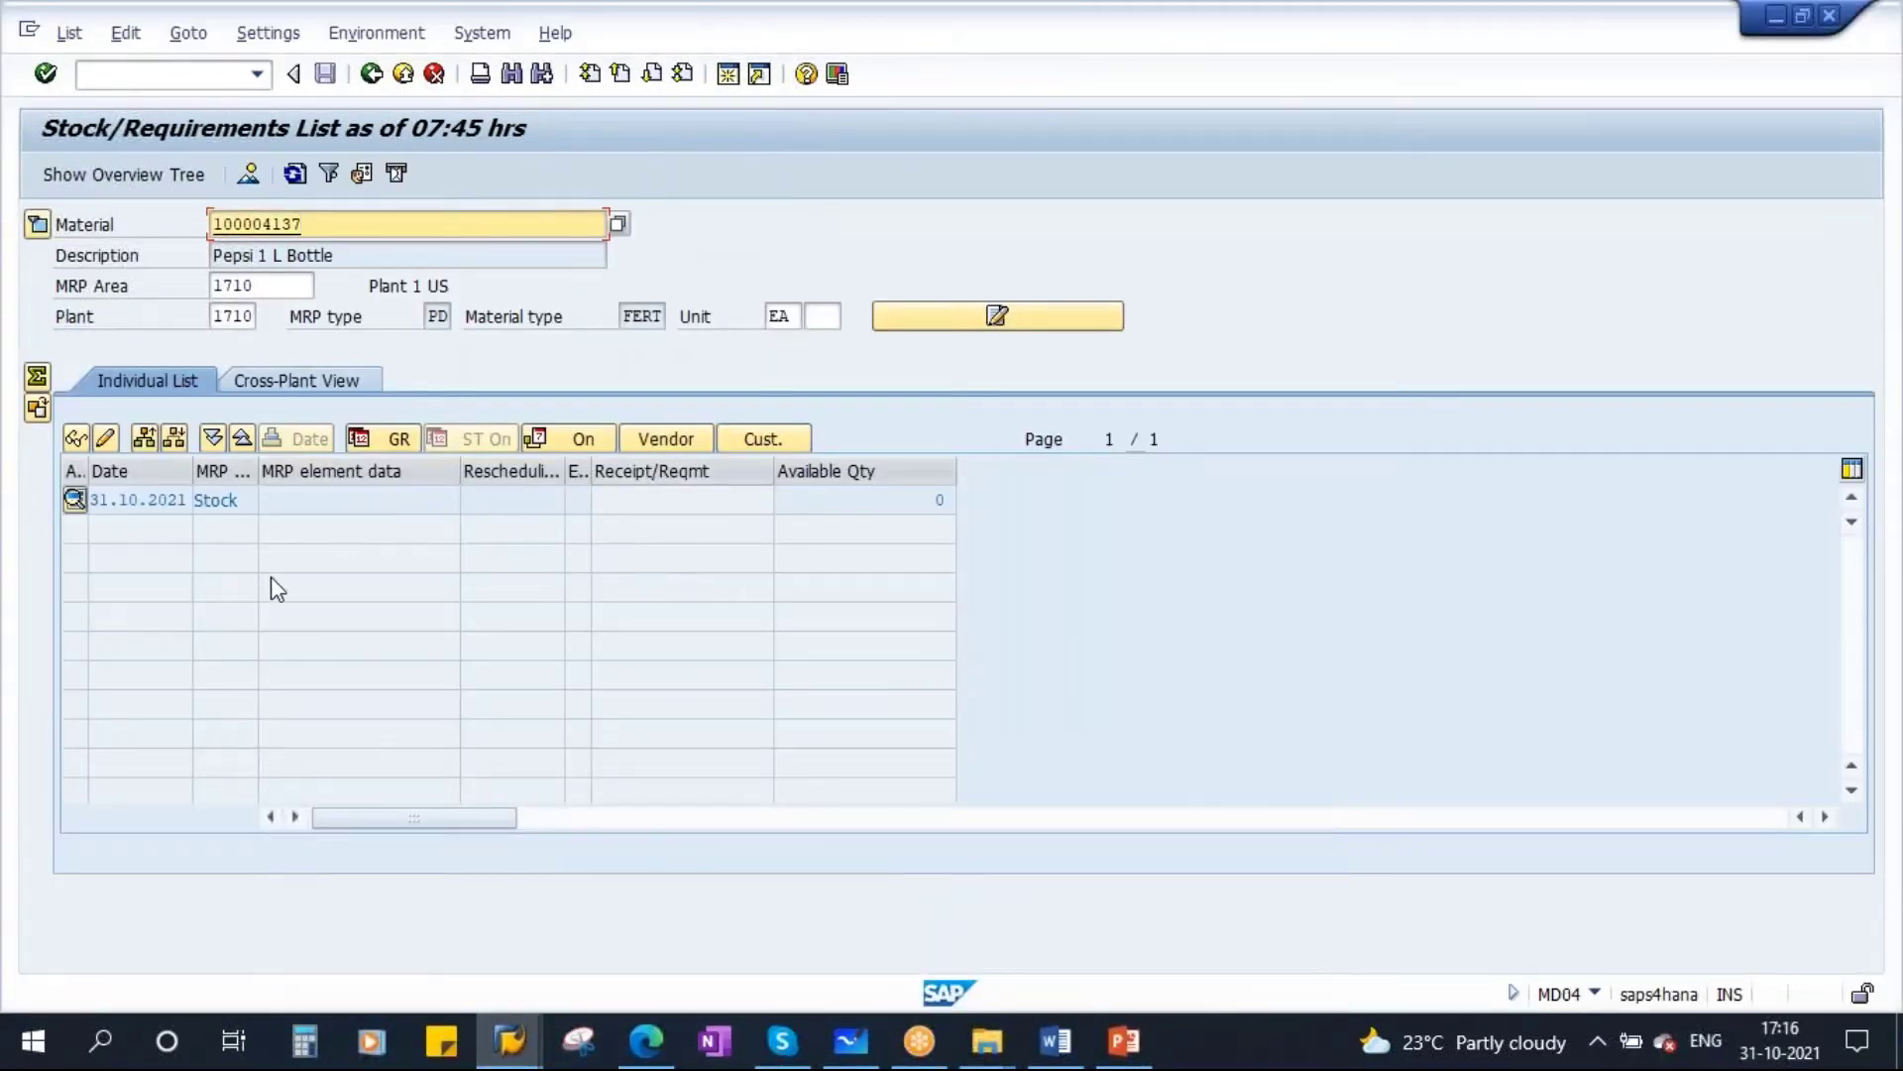
left_click(294, 174)
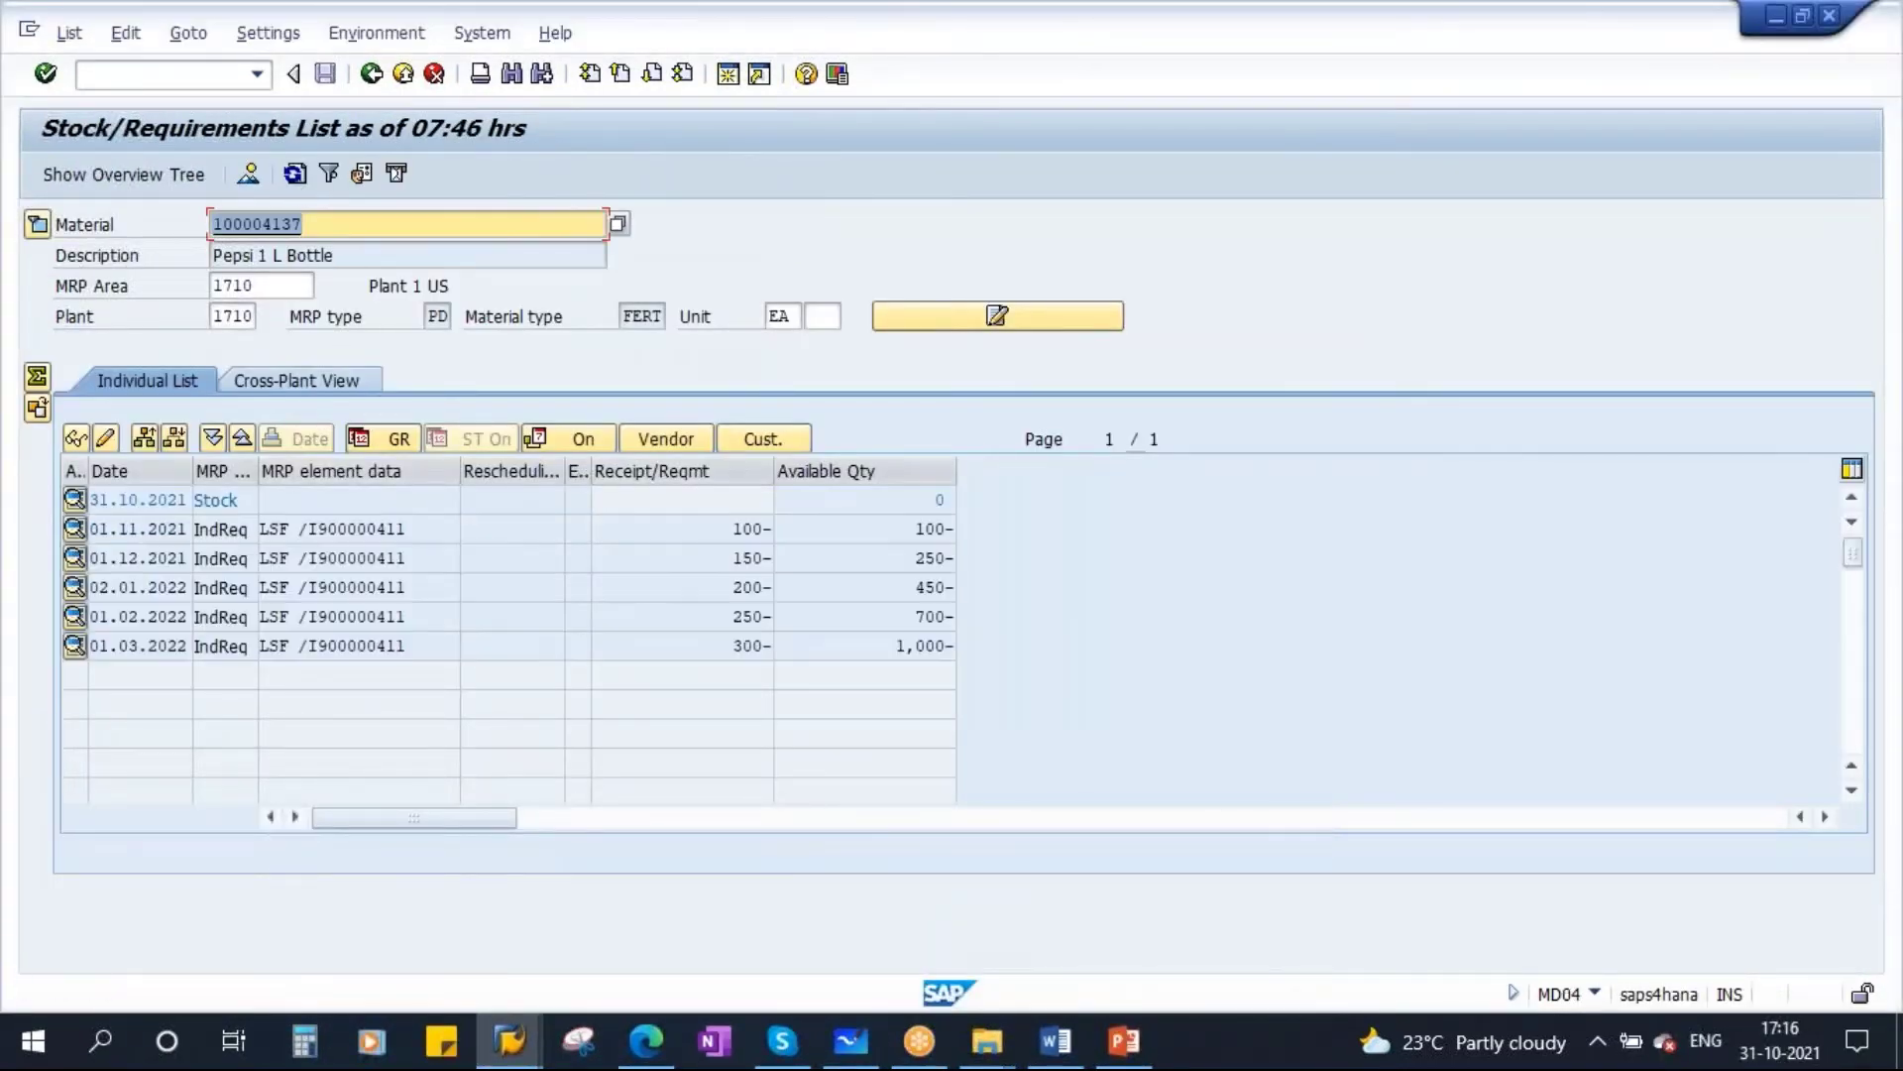
left_click(749, 529)
left_click(752, 557)
left_click(756, 587)
left_click(765, 617)
left_click(762, 646)
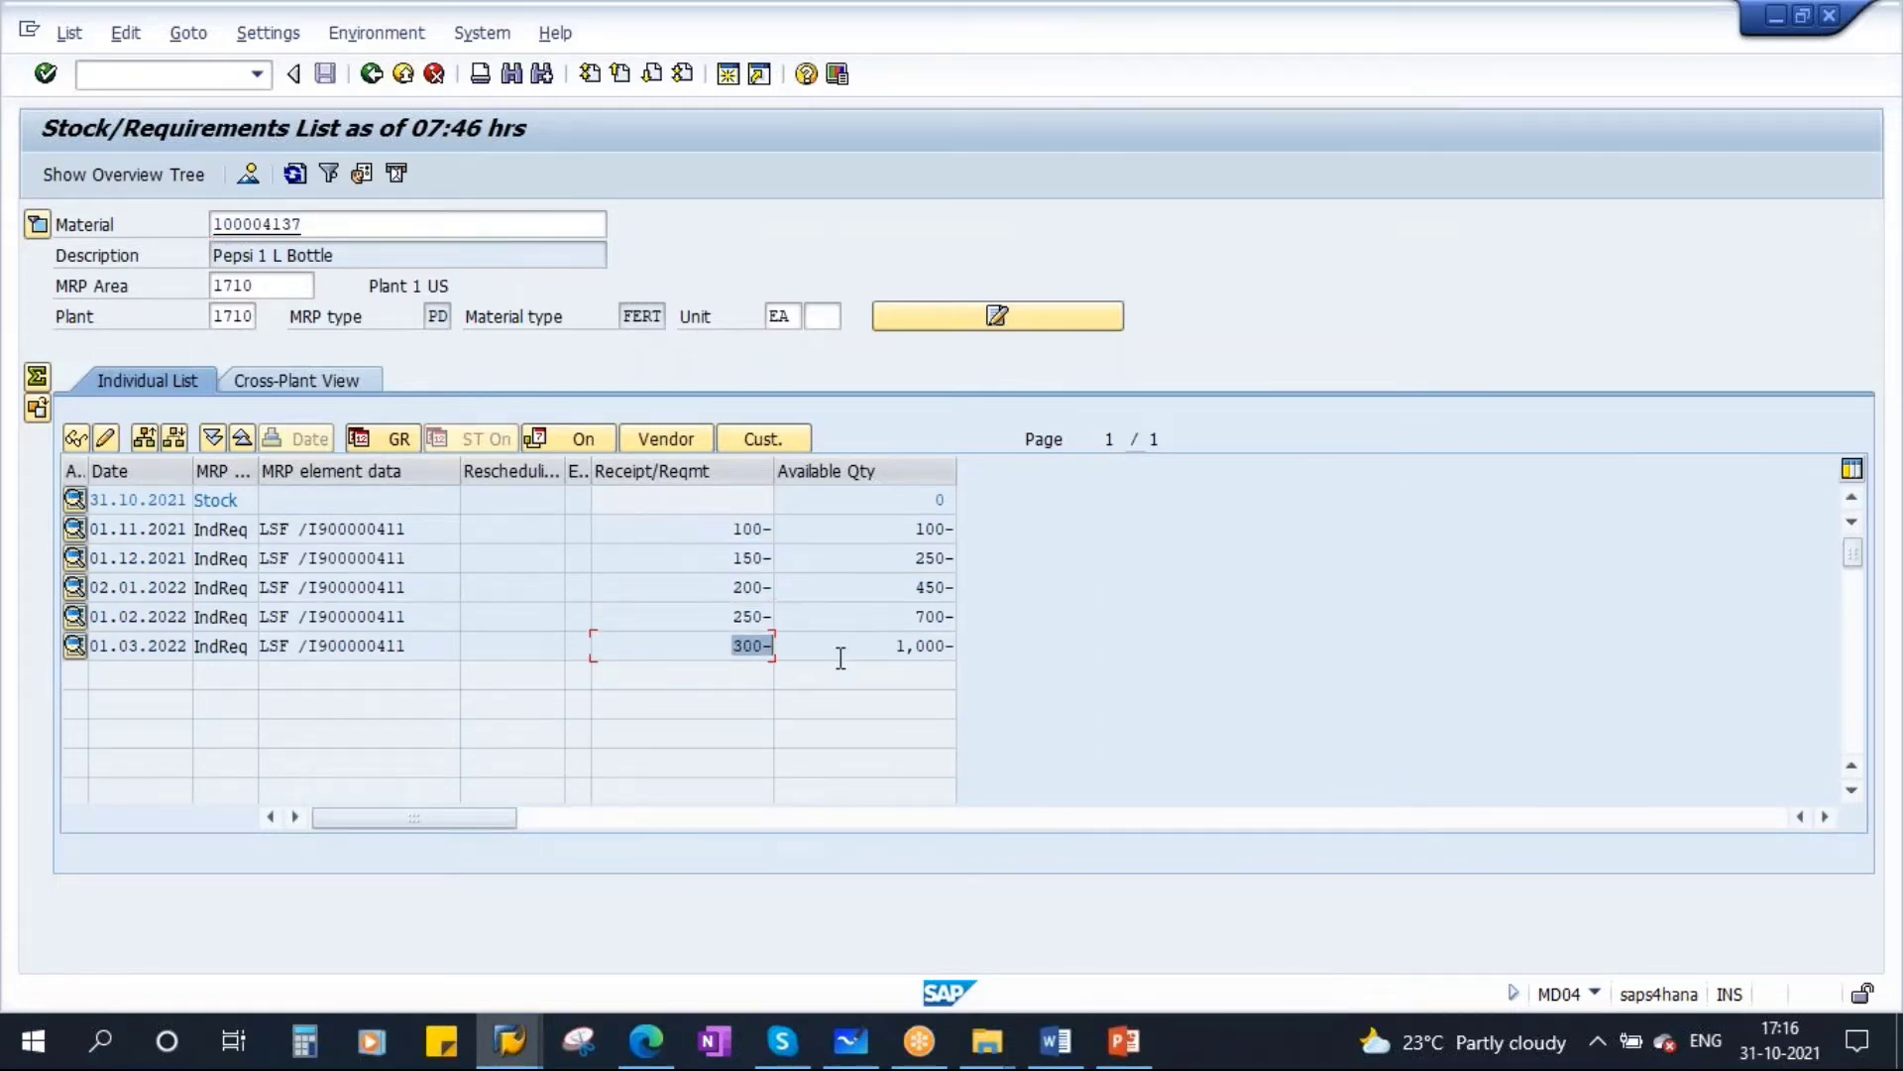
Step: Run single-item, multi-level MRP in MD02 for material 100004137, plant 1710, with Create Purchase Req. set to 1
mouse_move(509, 1039)
left_click(882, 922)
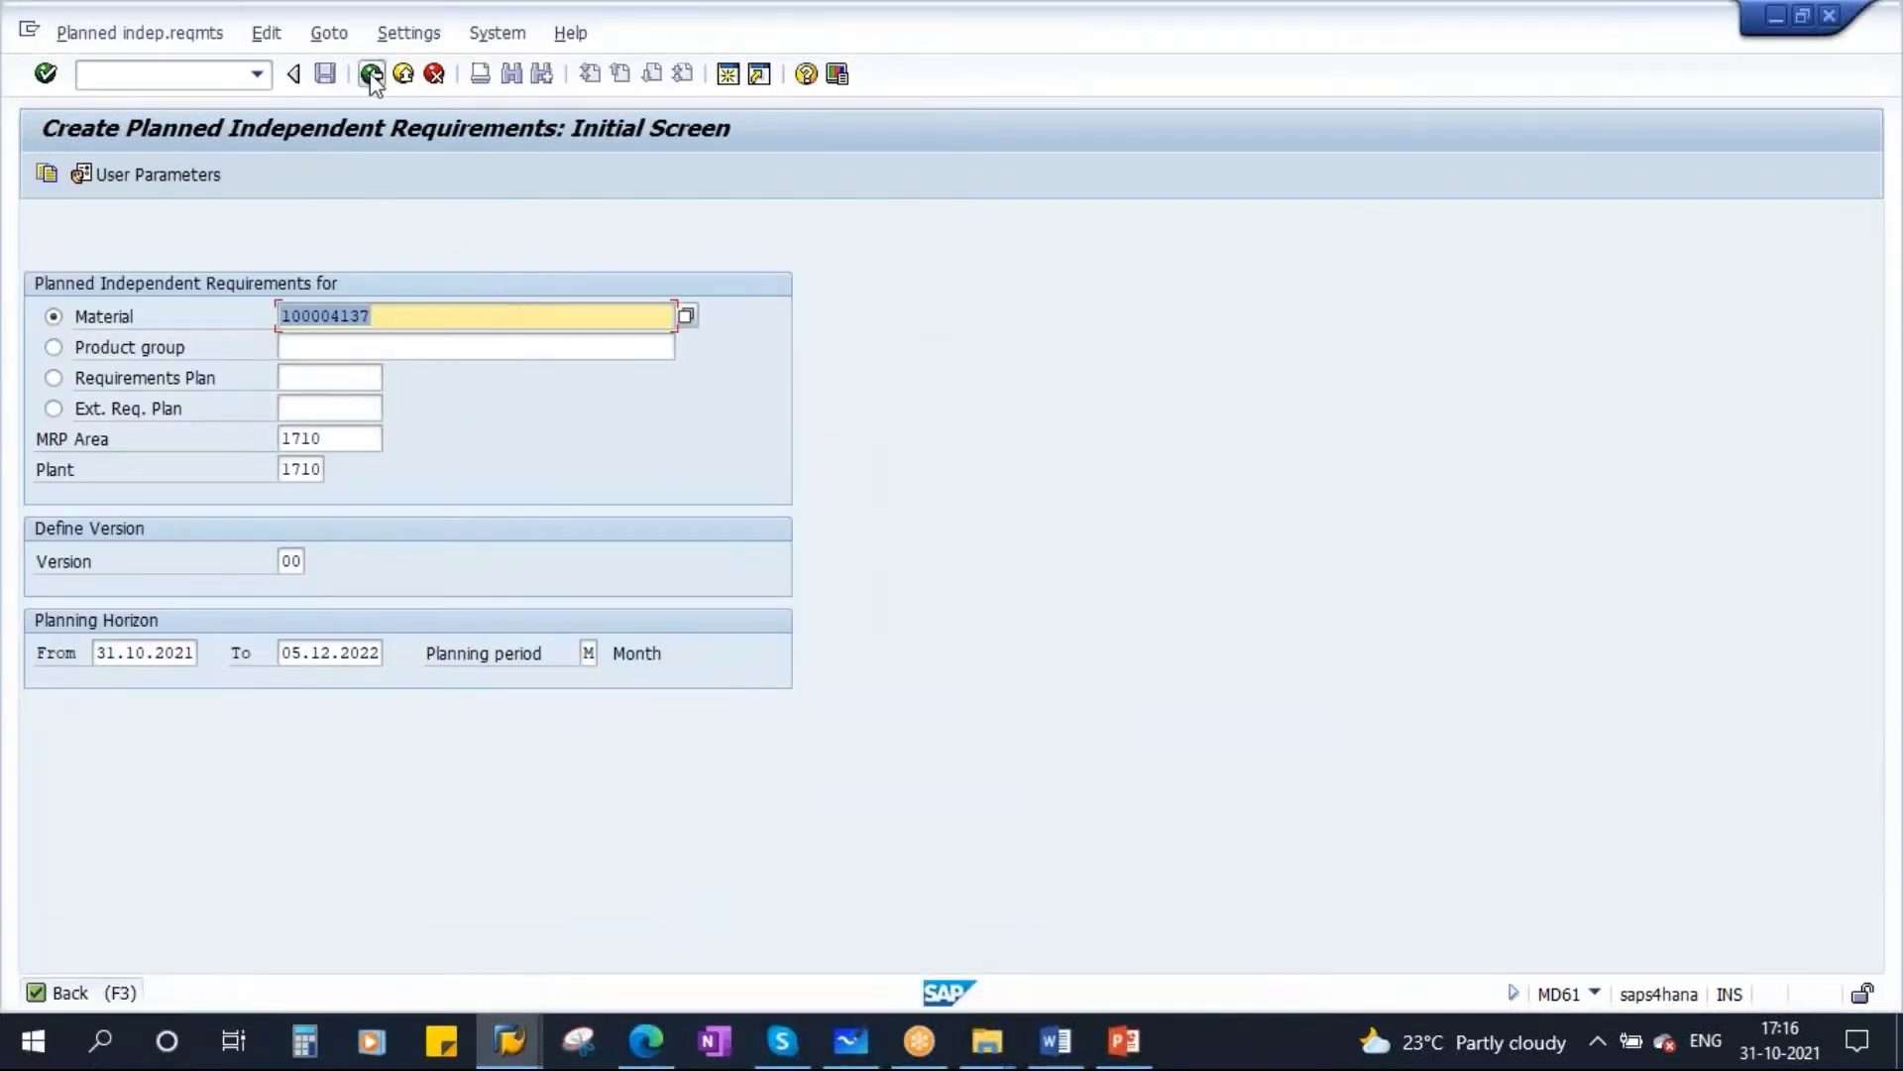
left_click(371, 75)
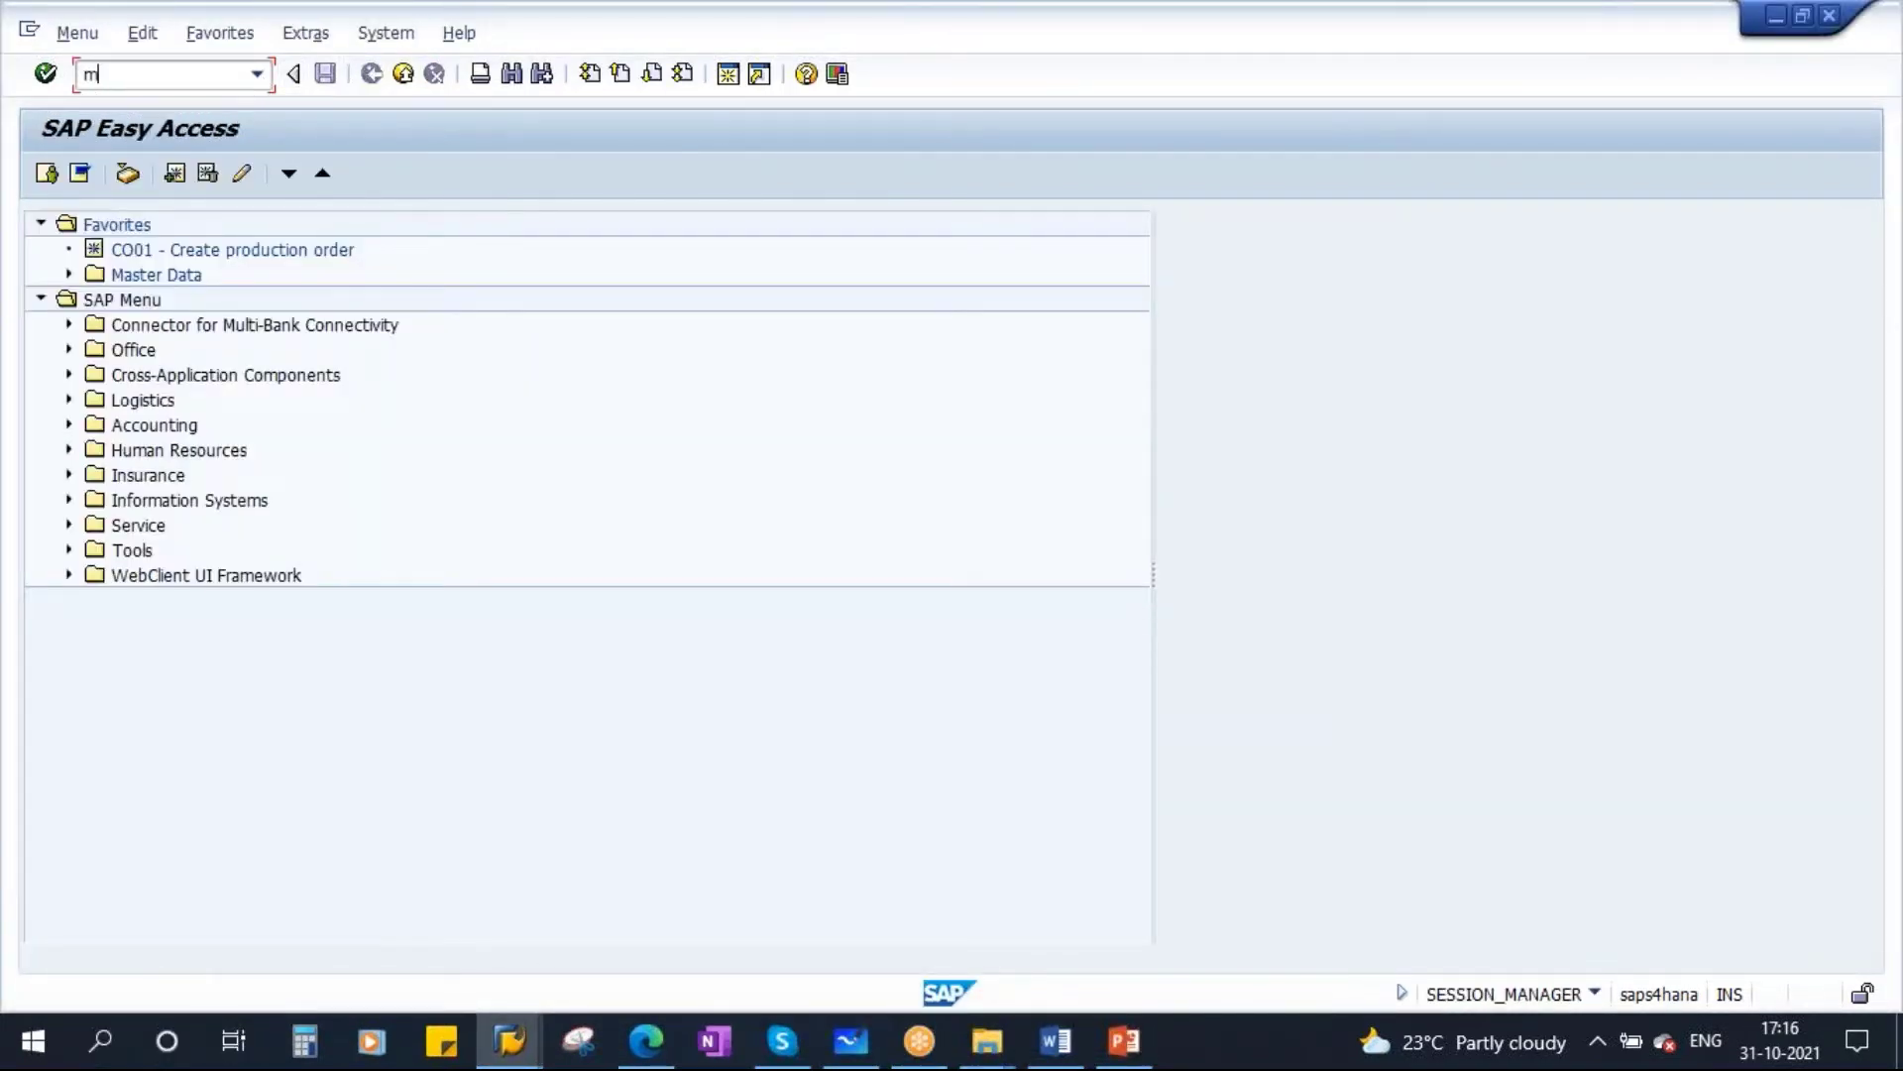
key("Return")
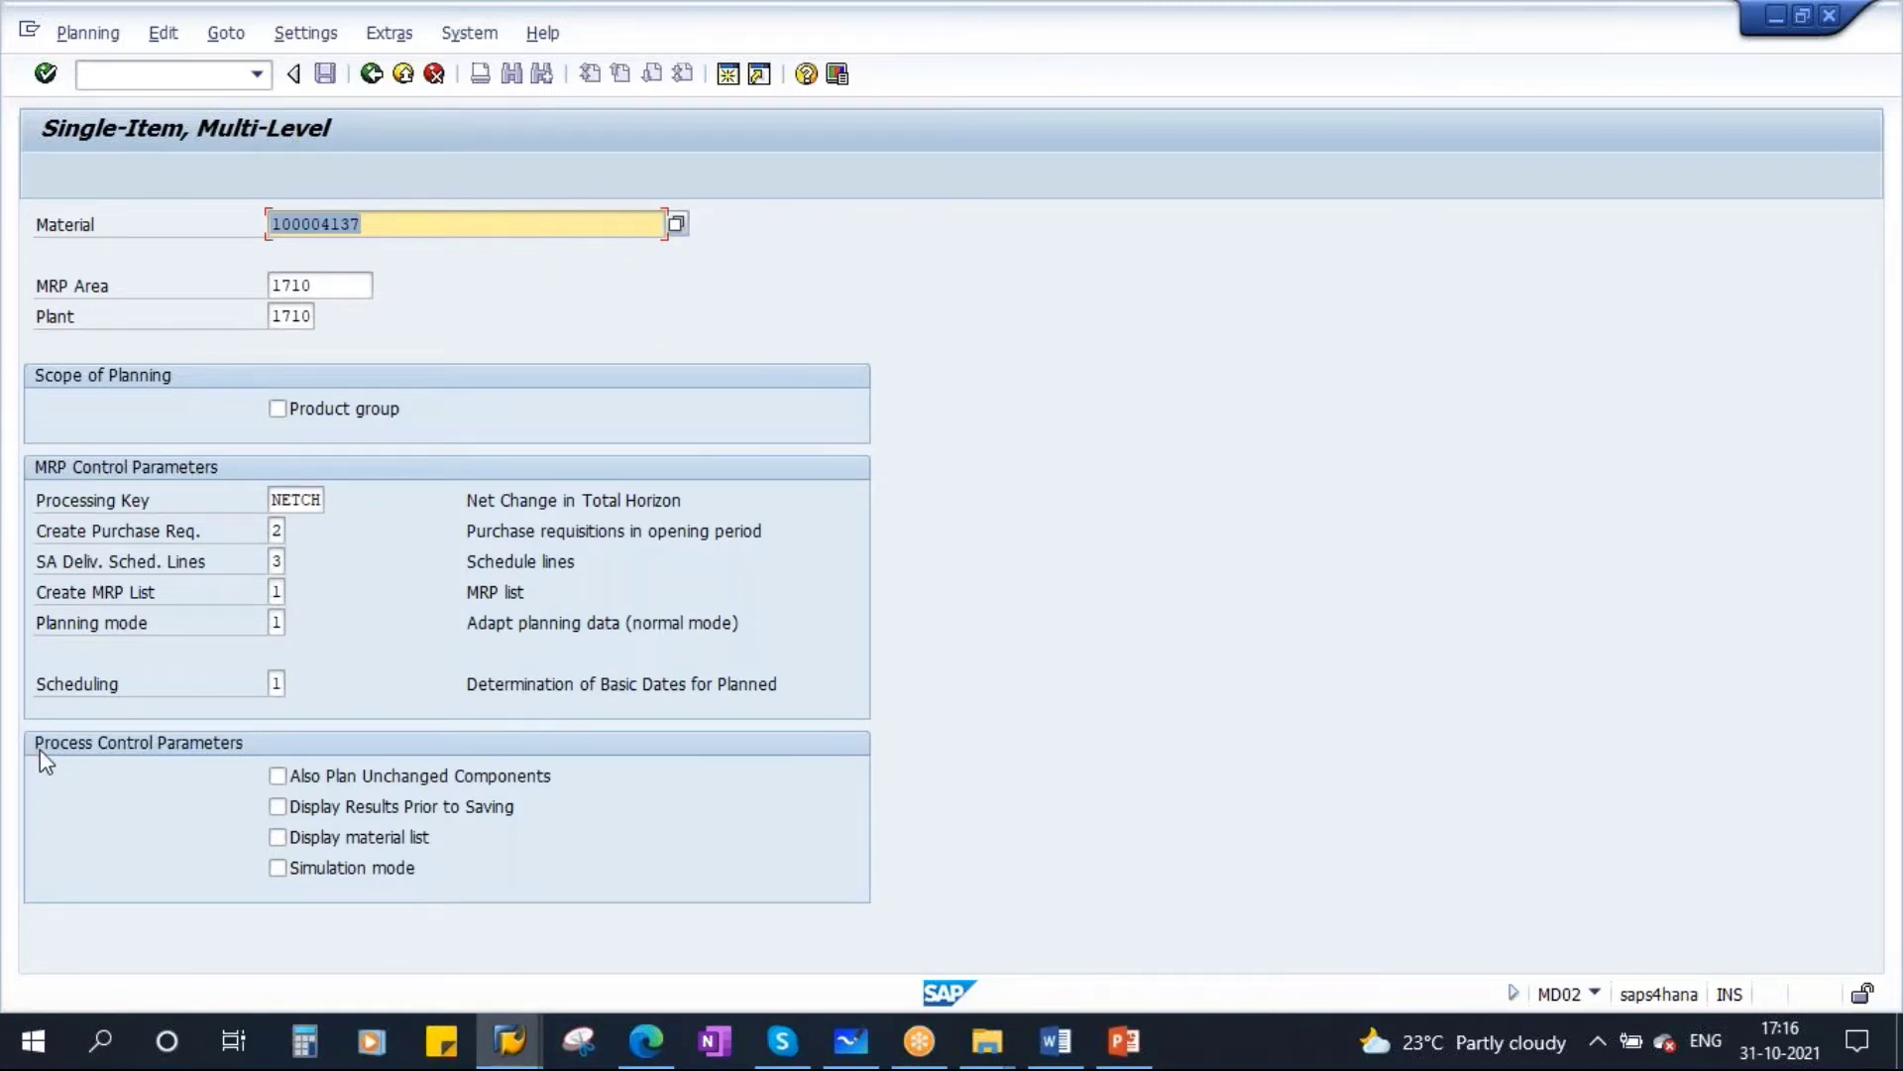
left_click(277, 530)
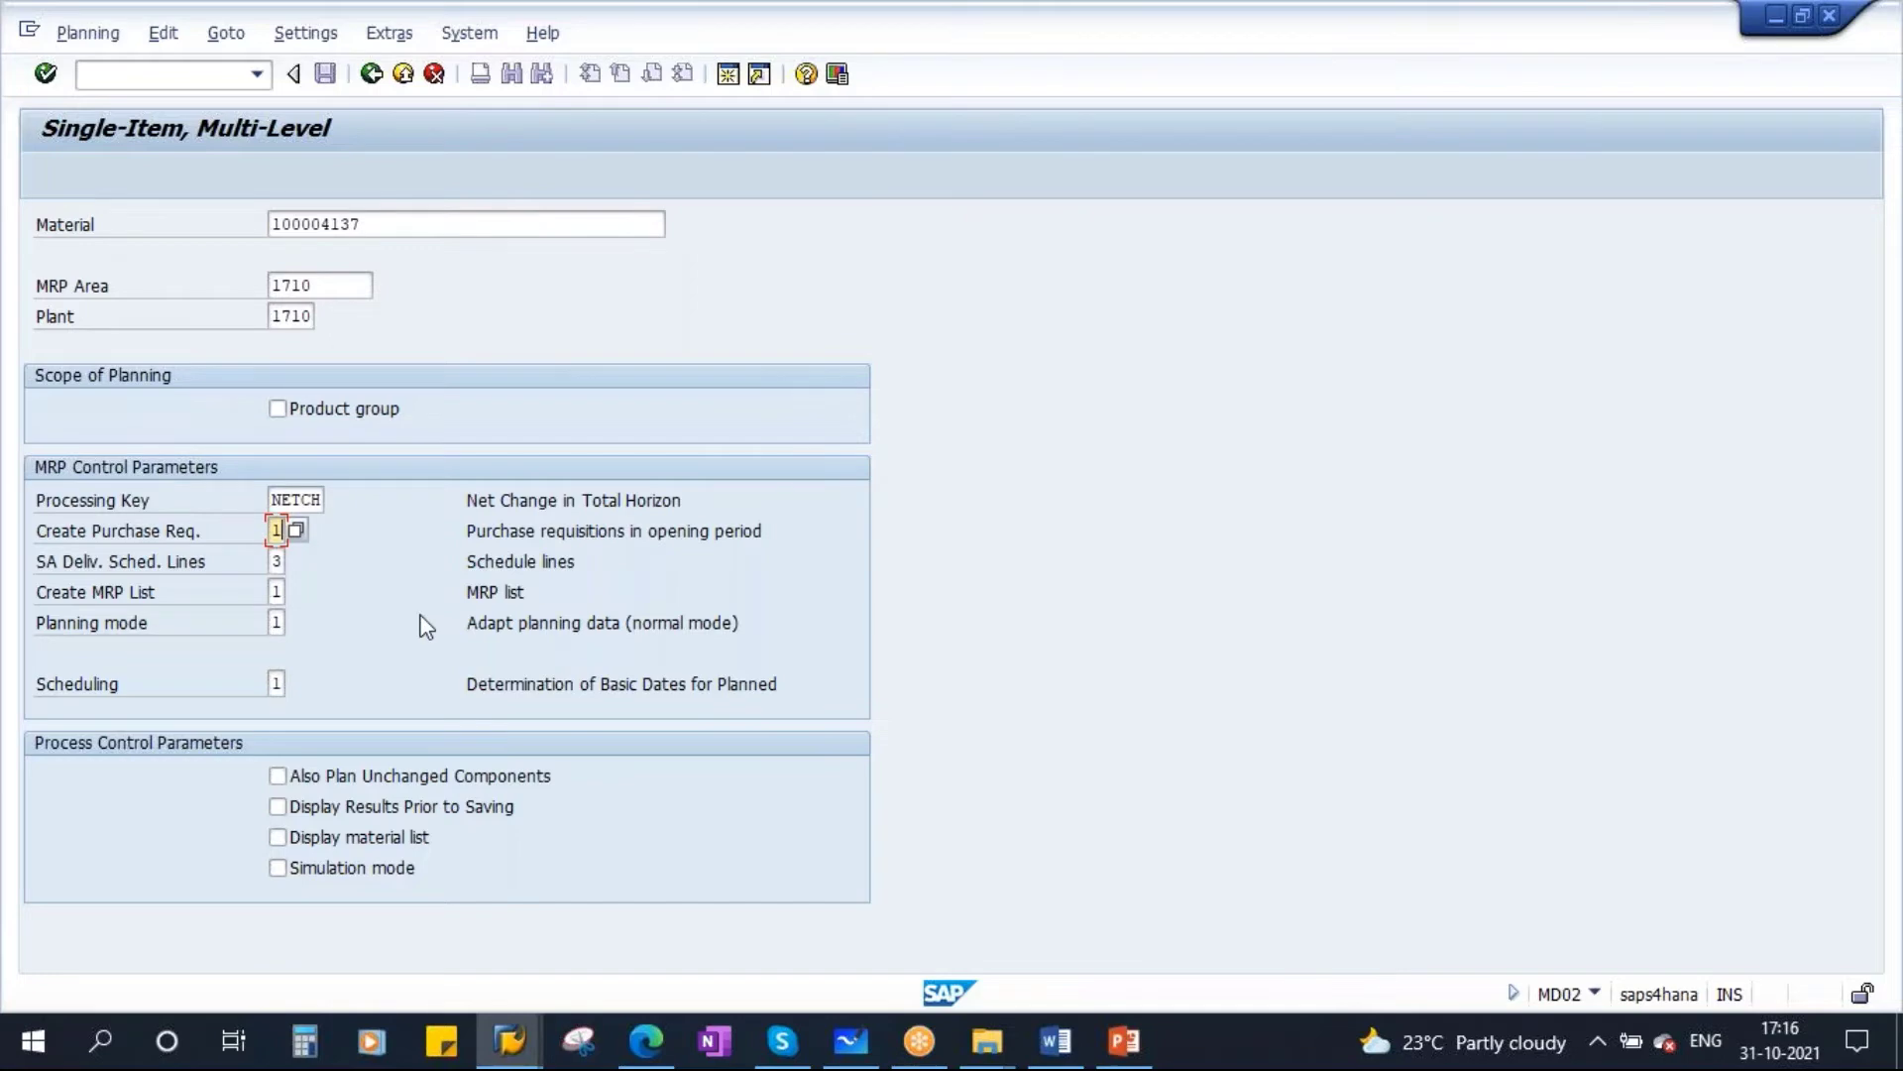
key("Return")
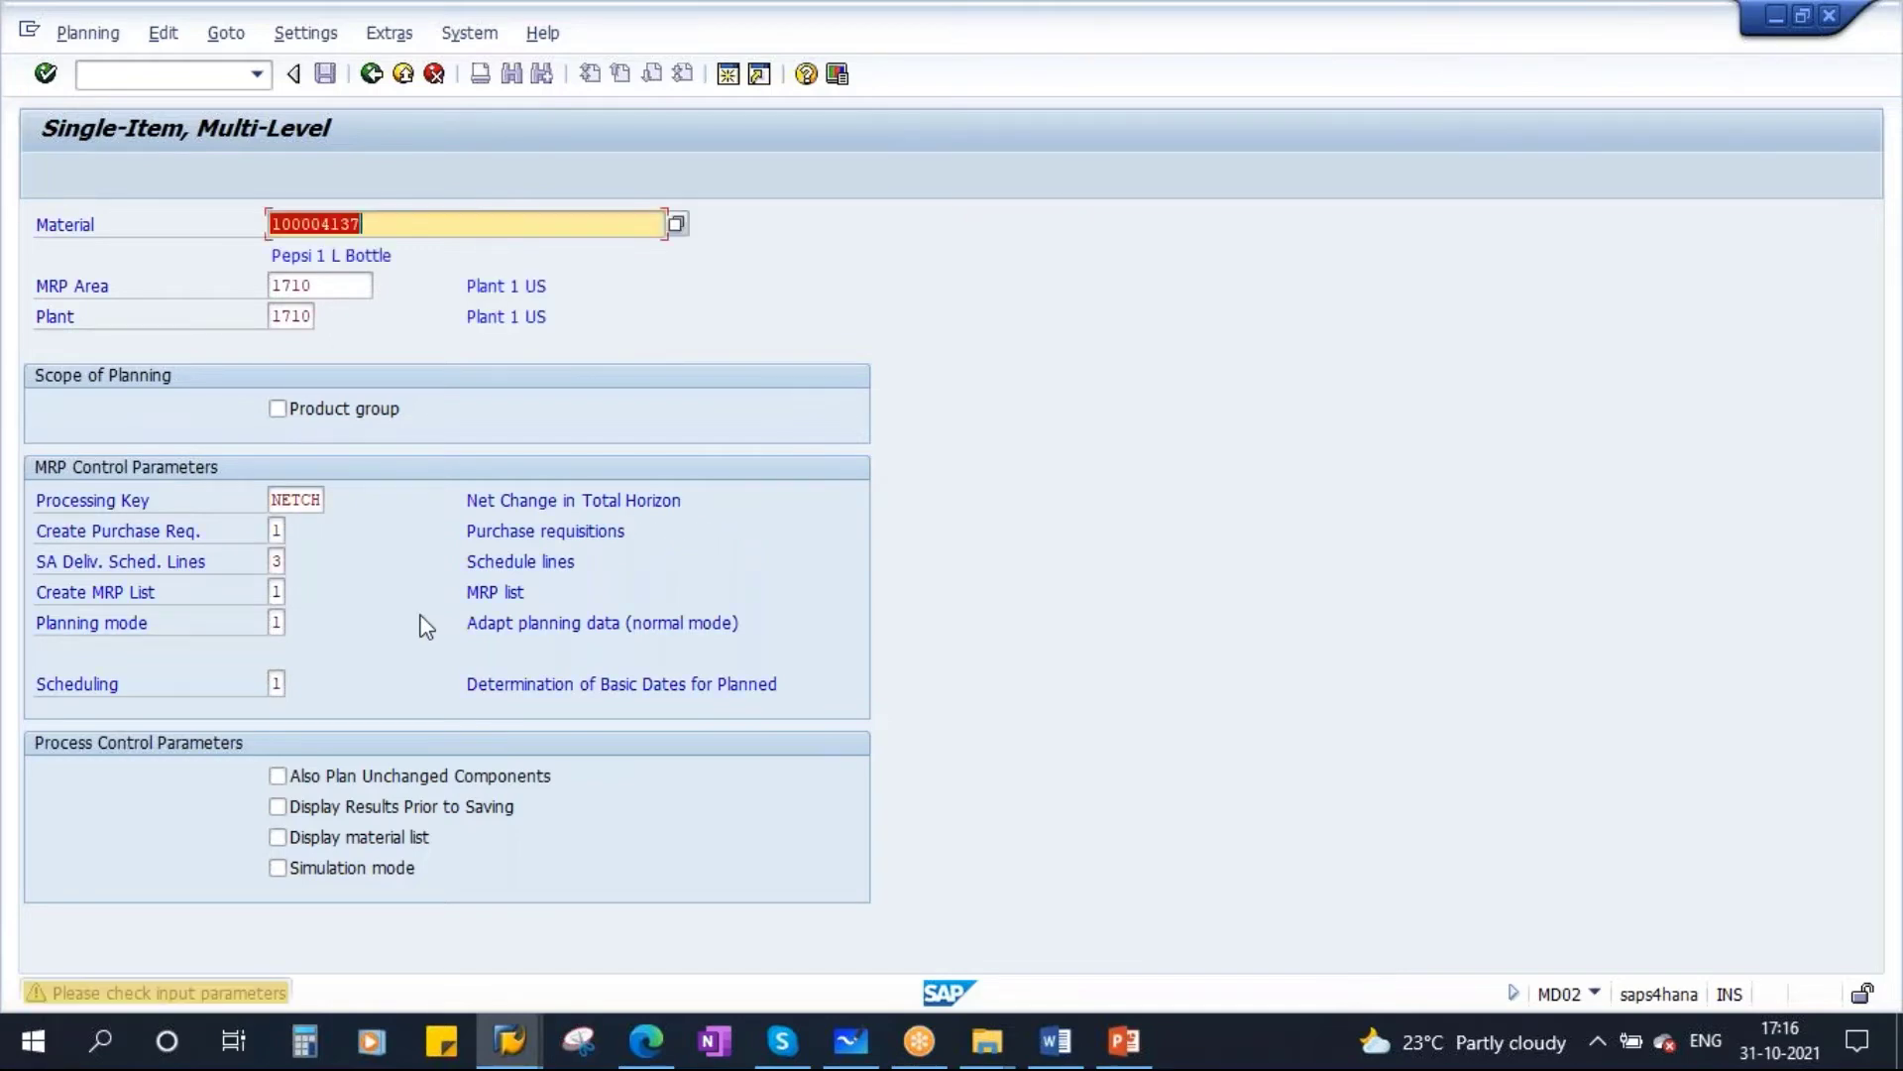
key("Return")
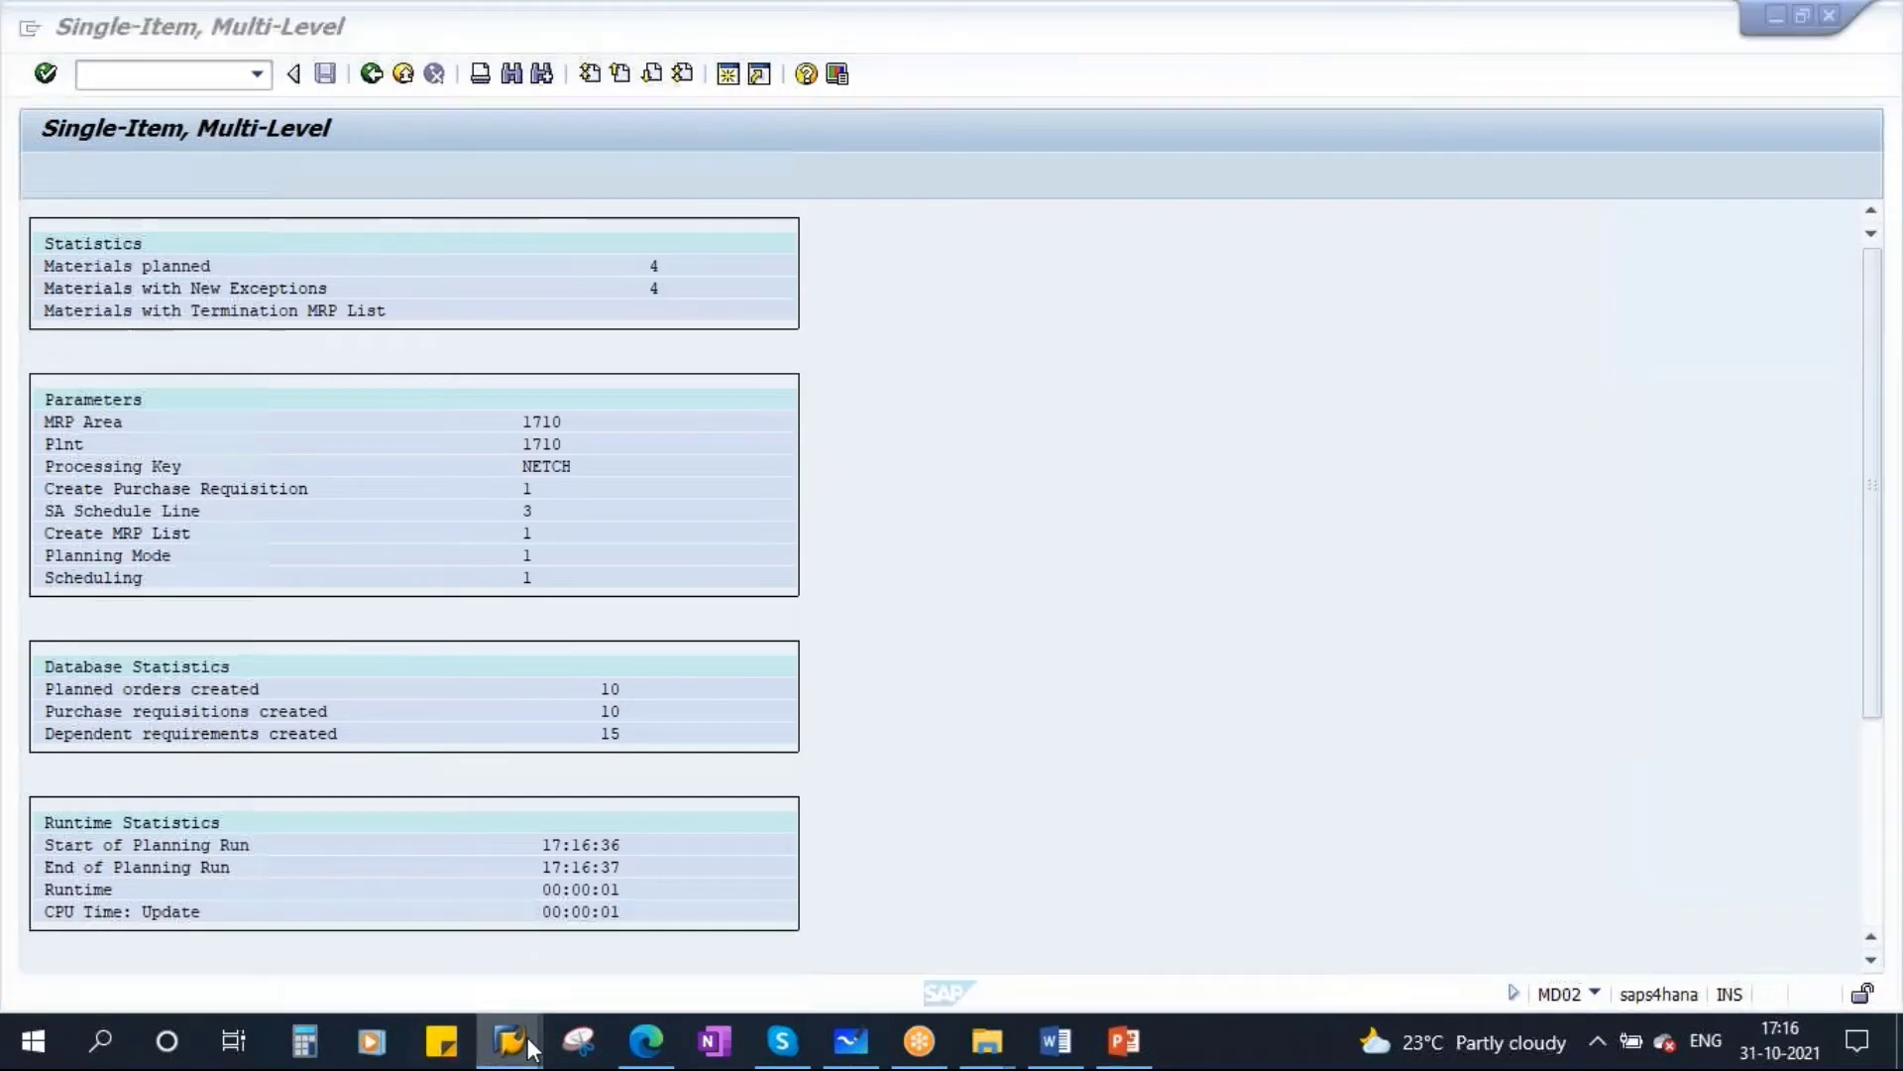
Step: Compare planned orders with independent requirements in the refreshed stock/requirements list, and show the Static Lot sizing Procedures diagram slide in PowerPoint
mouse_move(509, 1040)
left_click(621, 896)
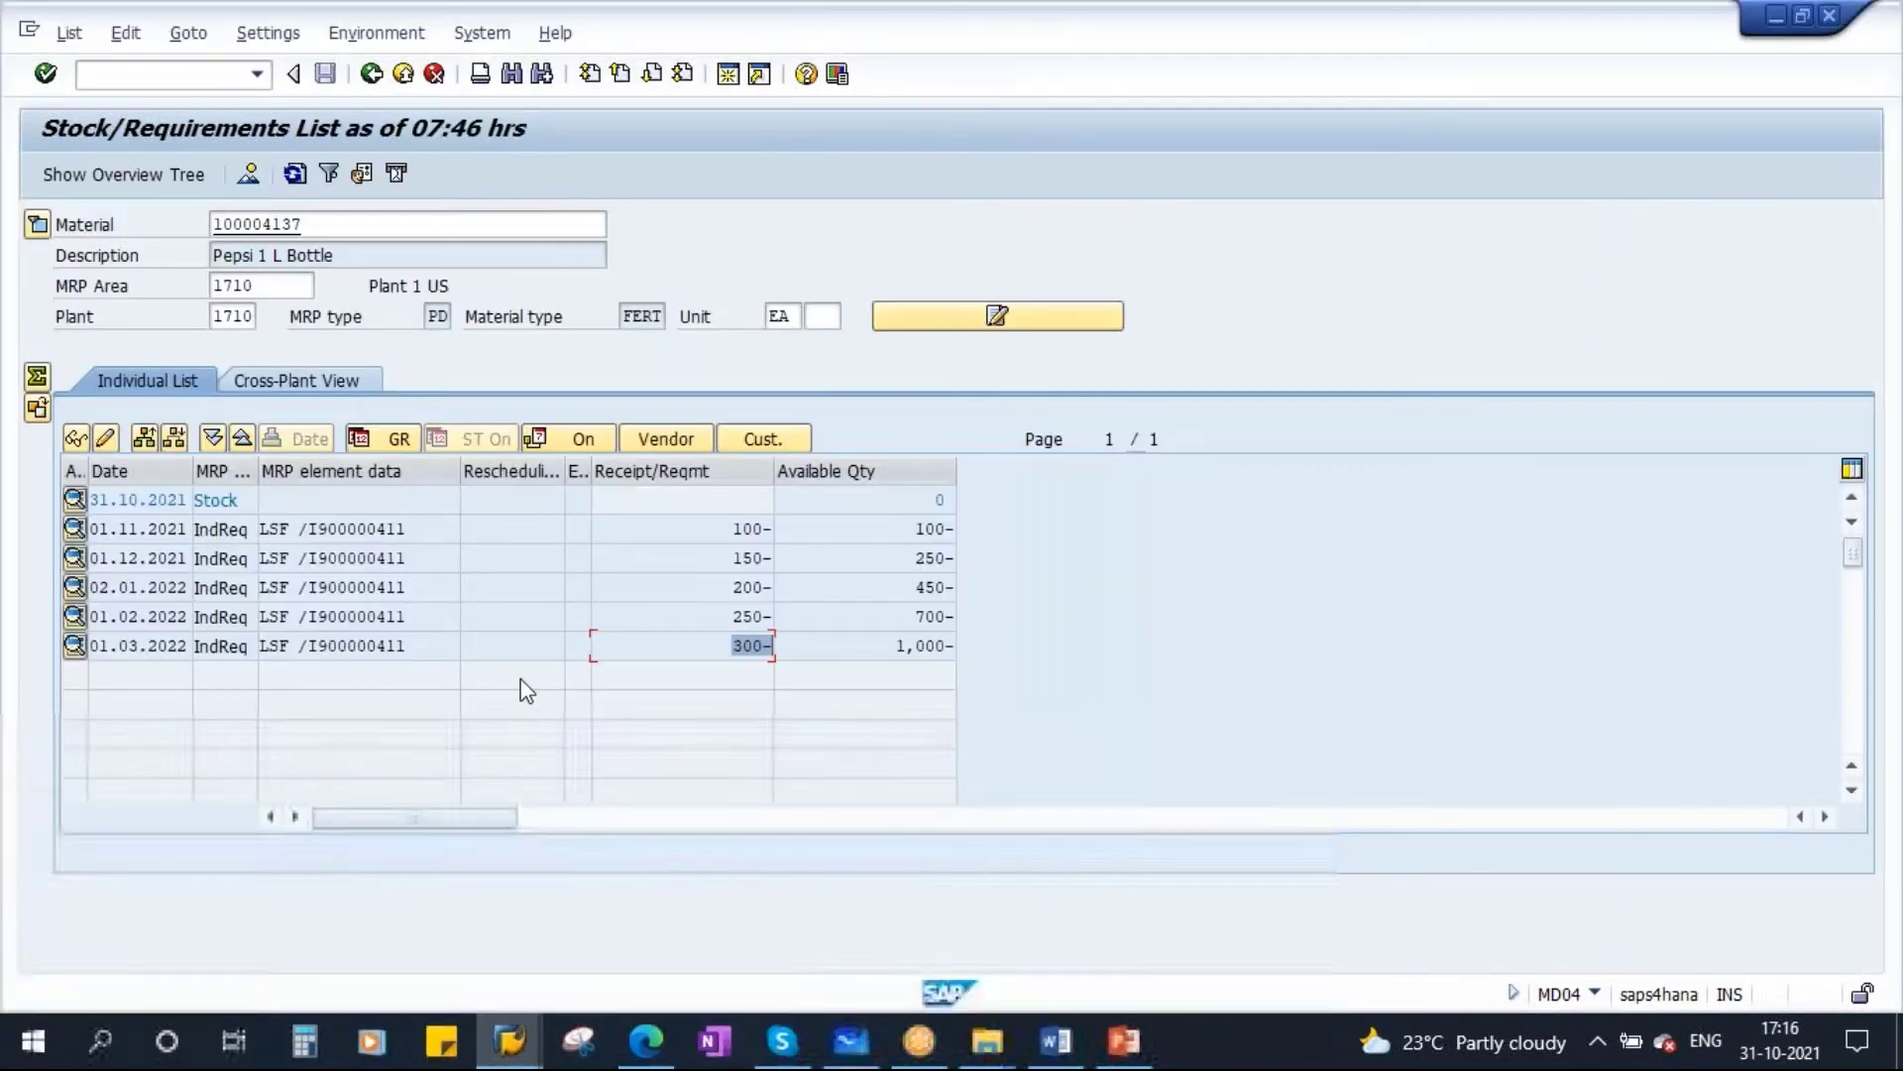
left_click(294, 175)
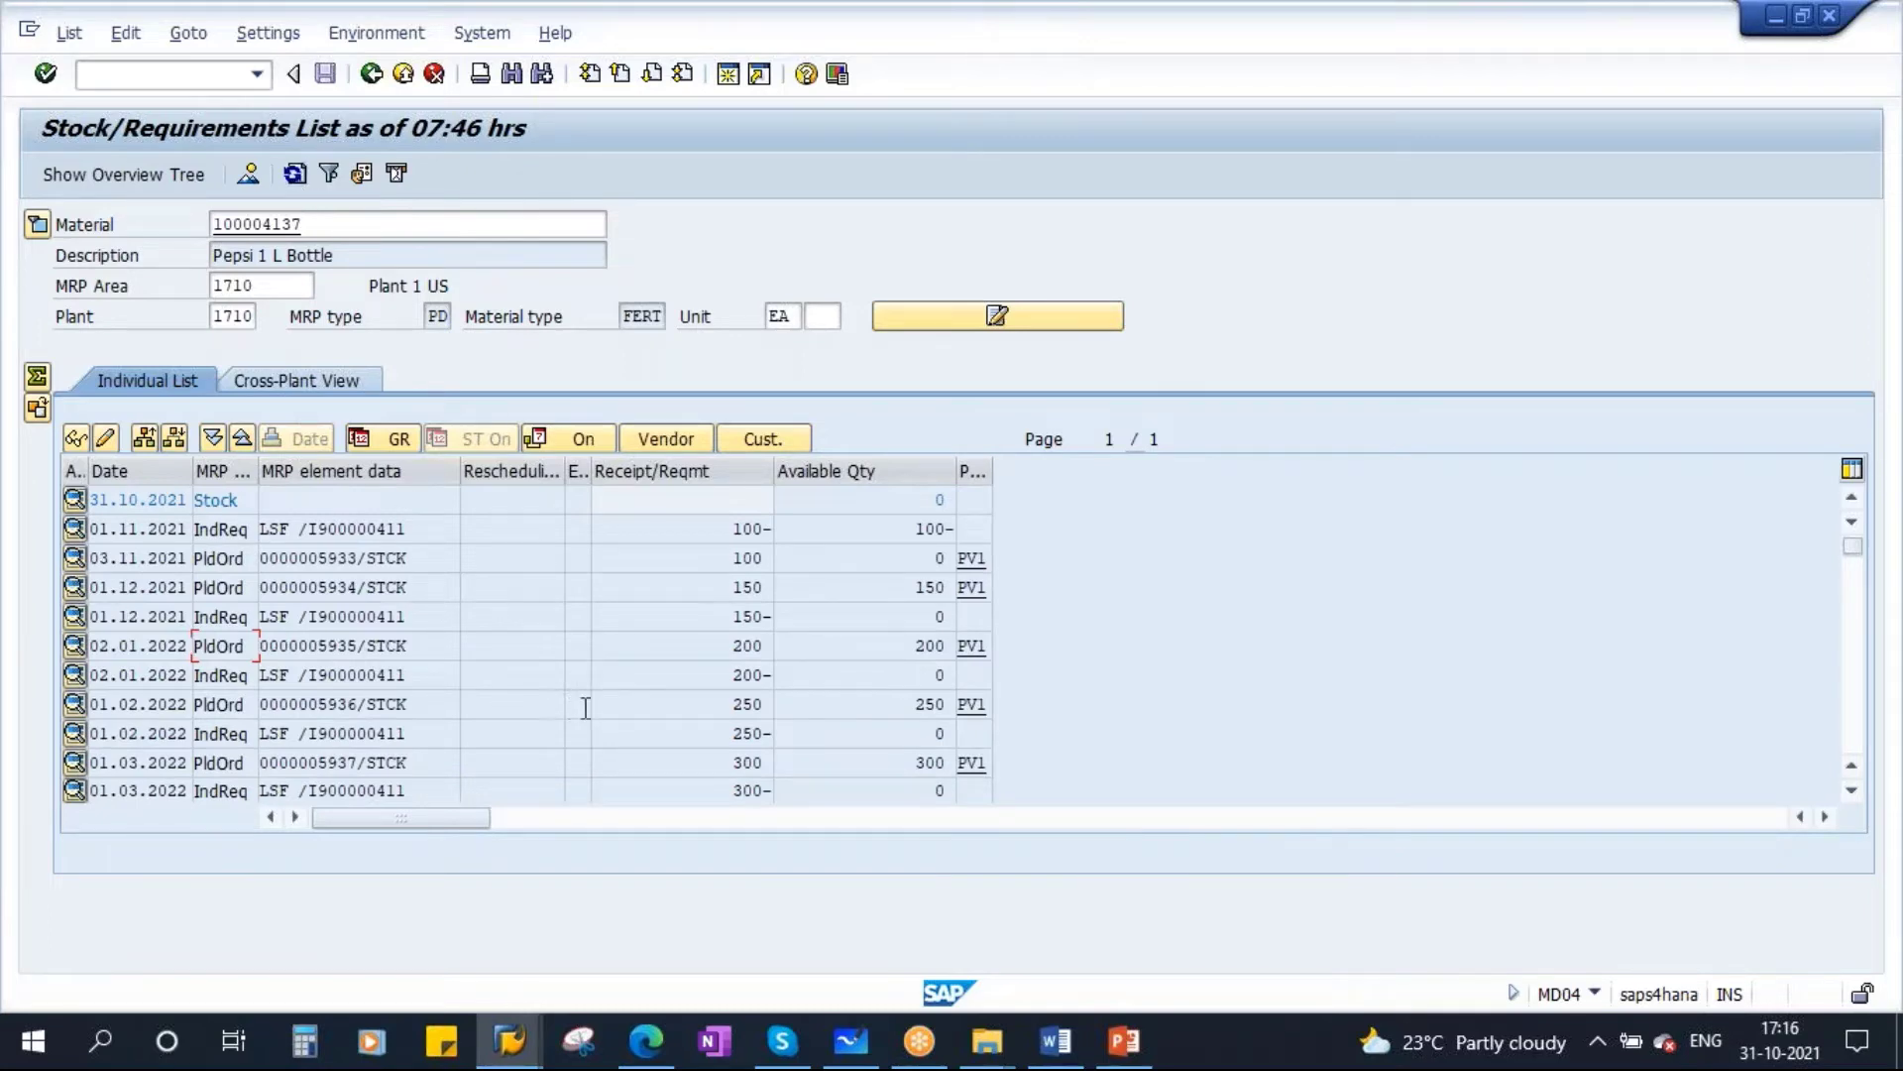
double_click(729, 530)
double_click(724, 557)
double_click(742, 616)
double_click(737, 587)
double_click(736, 616)
double_click(739, 585)
left_click(1125, 1046)
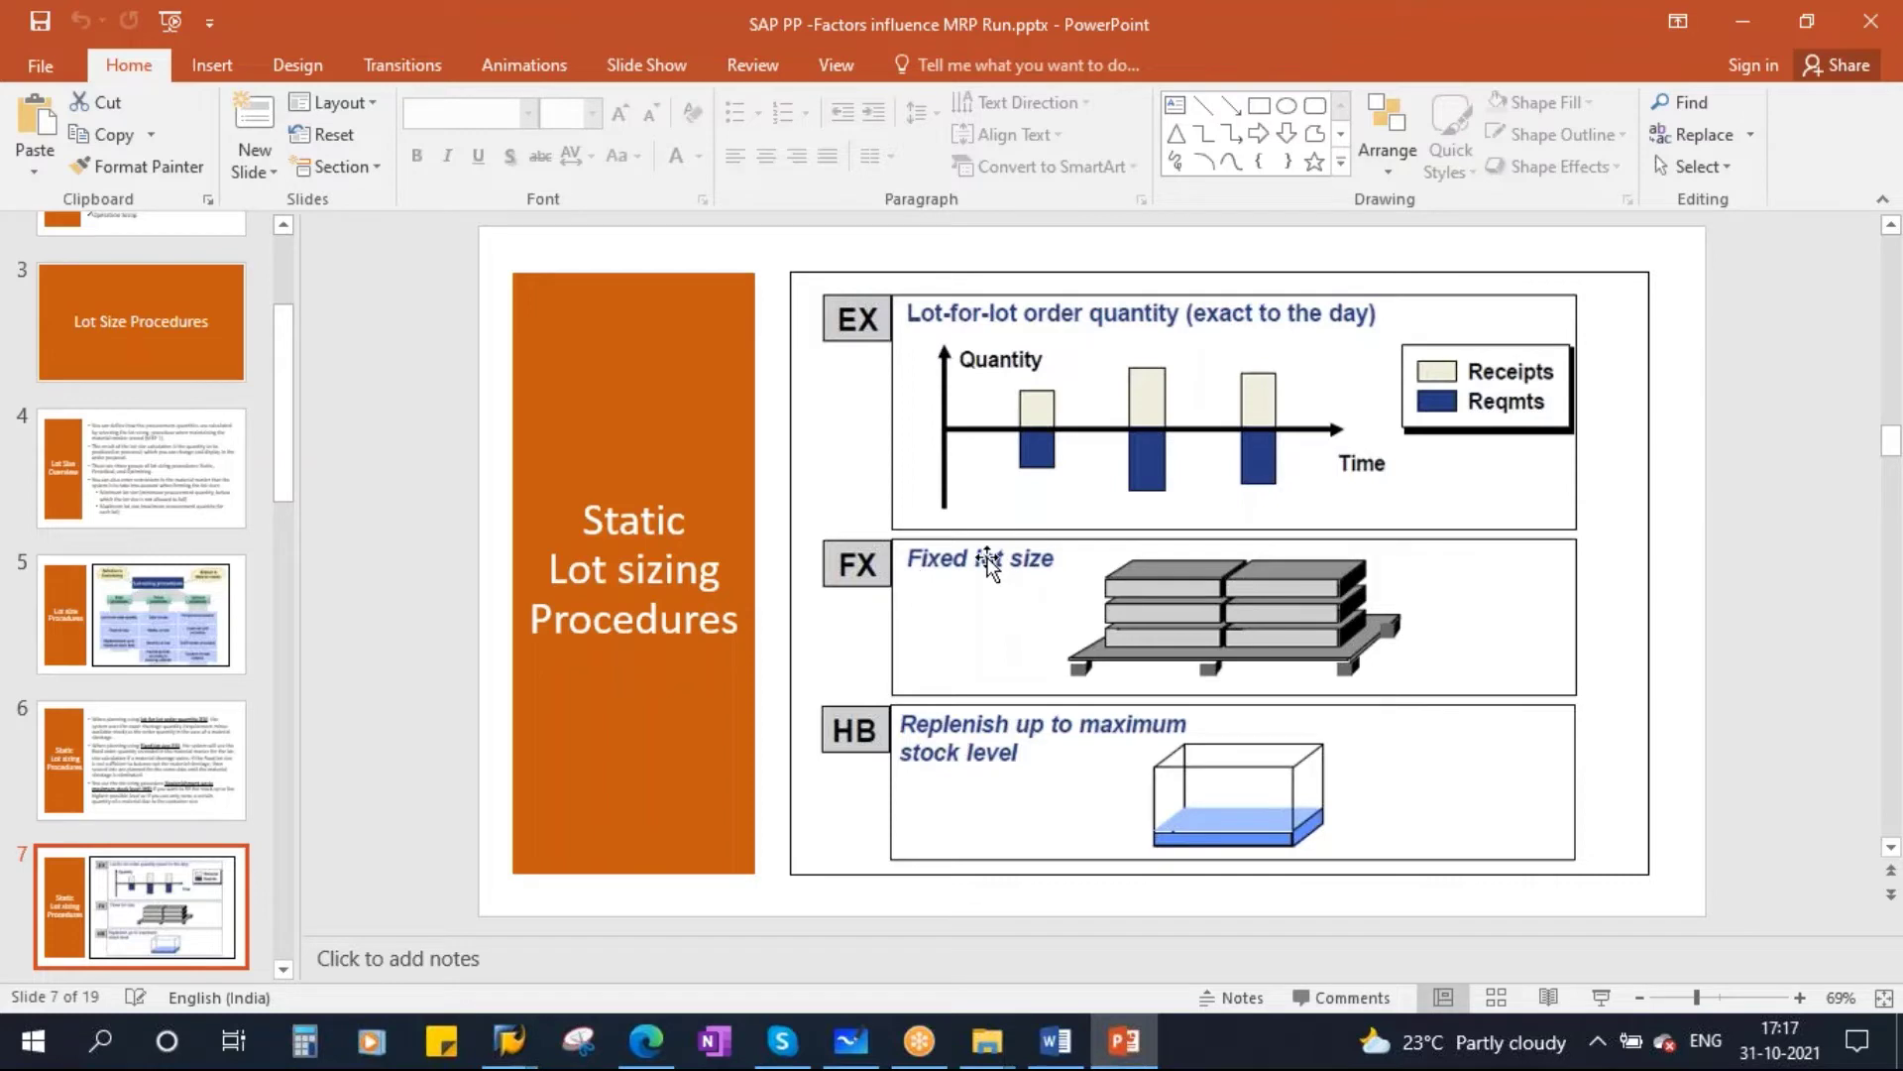
Step: Switch to the SAP planning run session and open material 100004137 for change in MM02 with the MRP 1 to MRP 4 views for plant 1710
mouse_move(533, 1059)
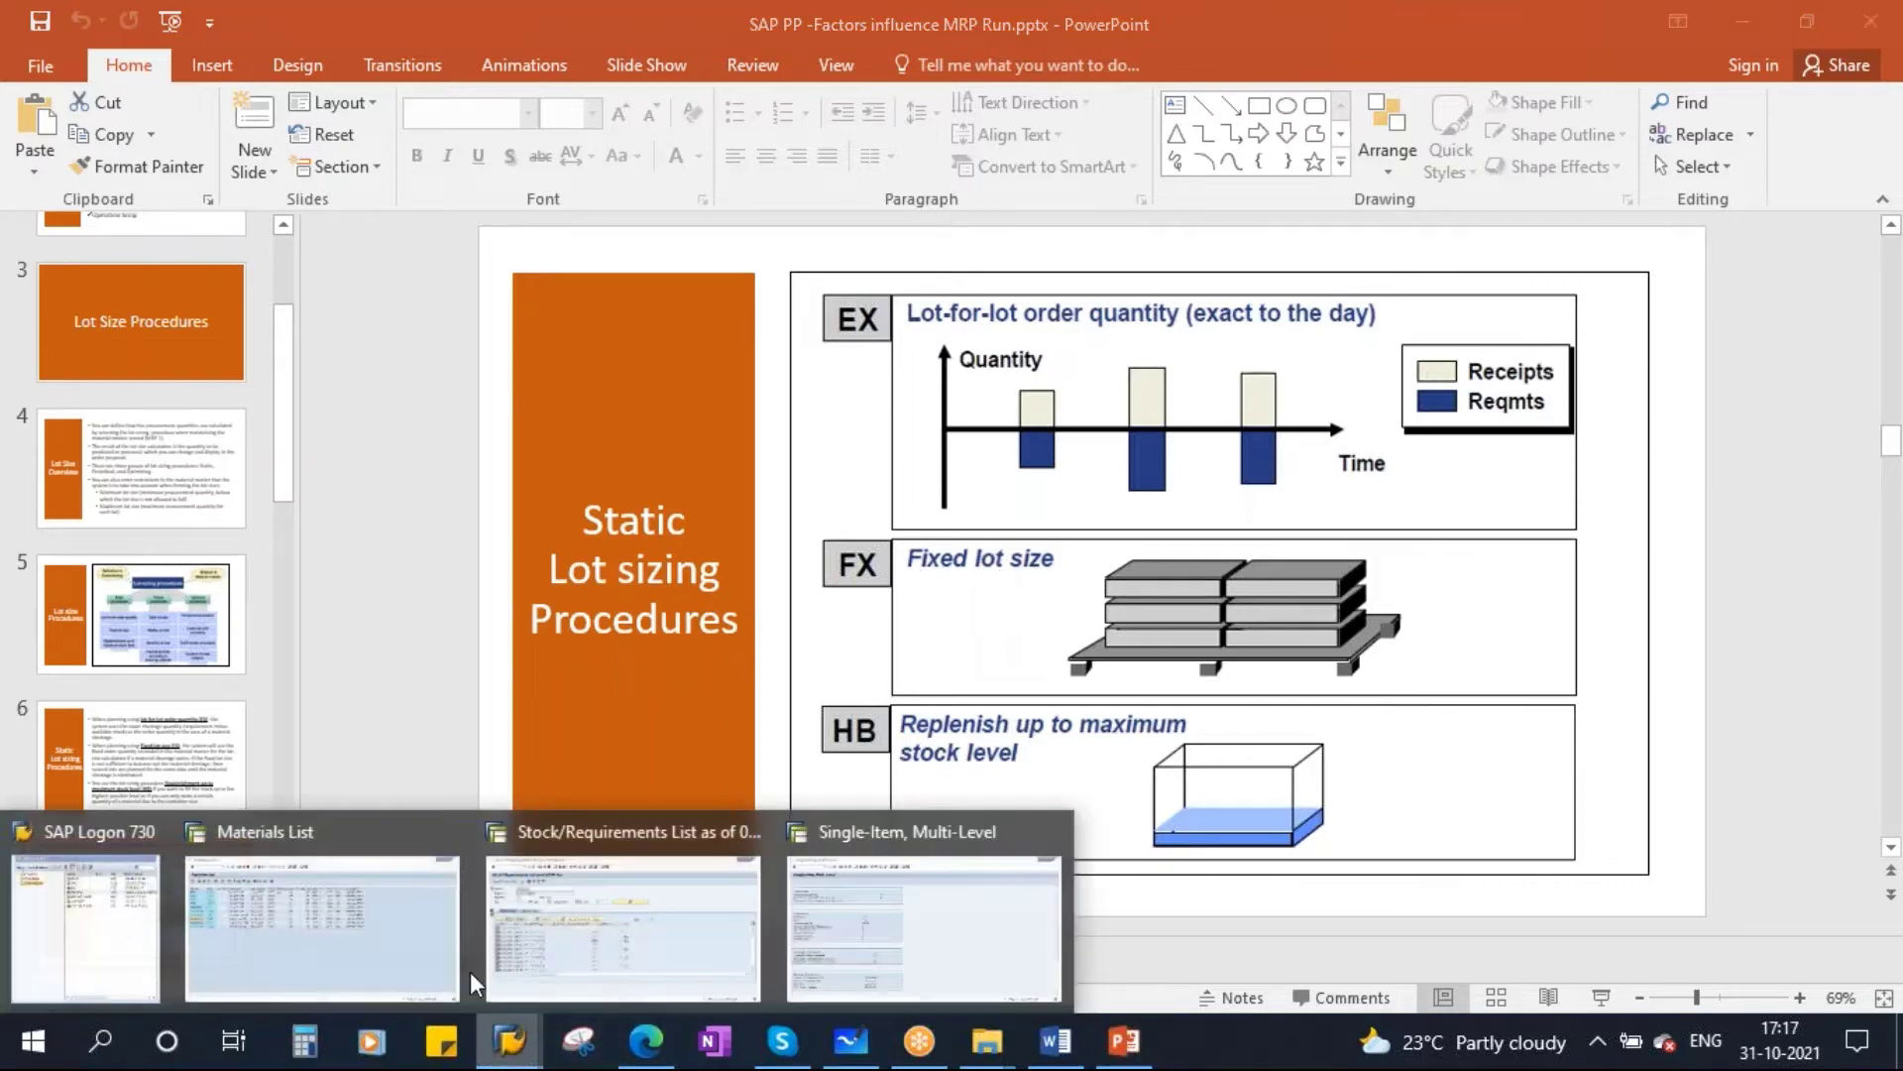
left_click(819, 879)
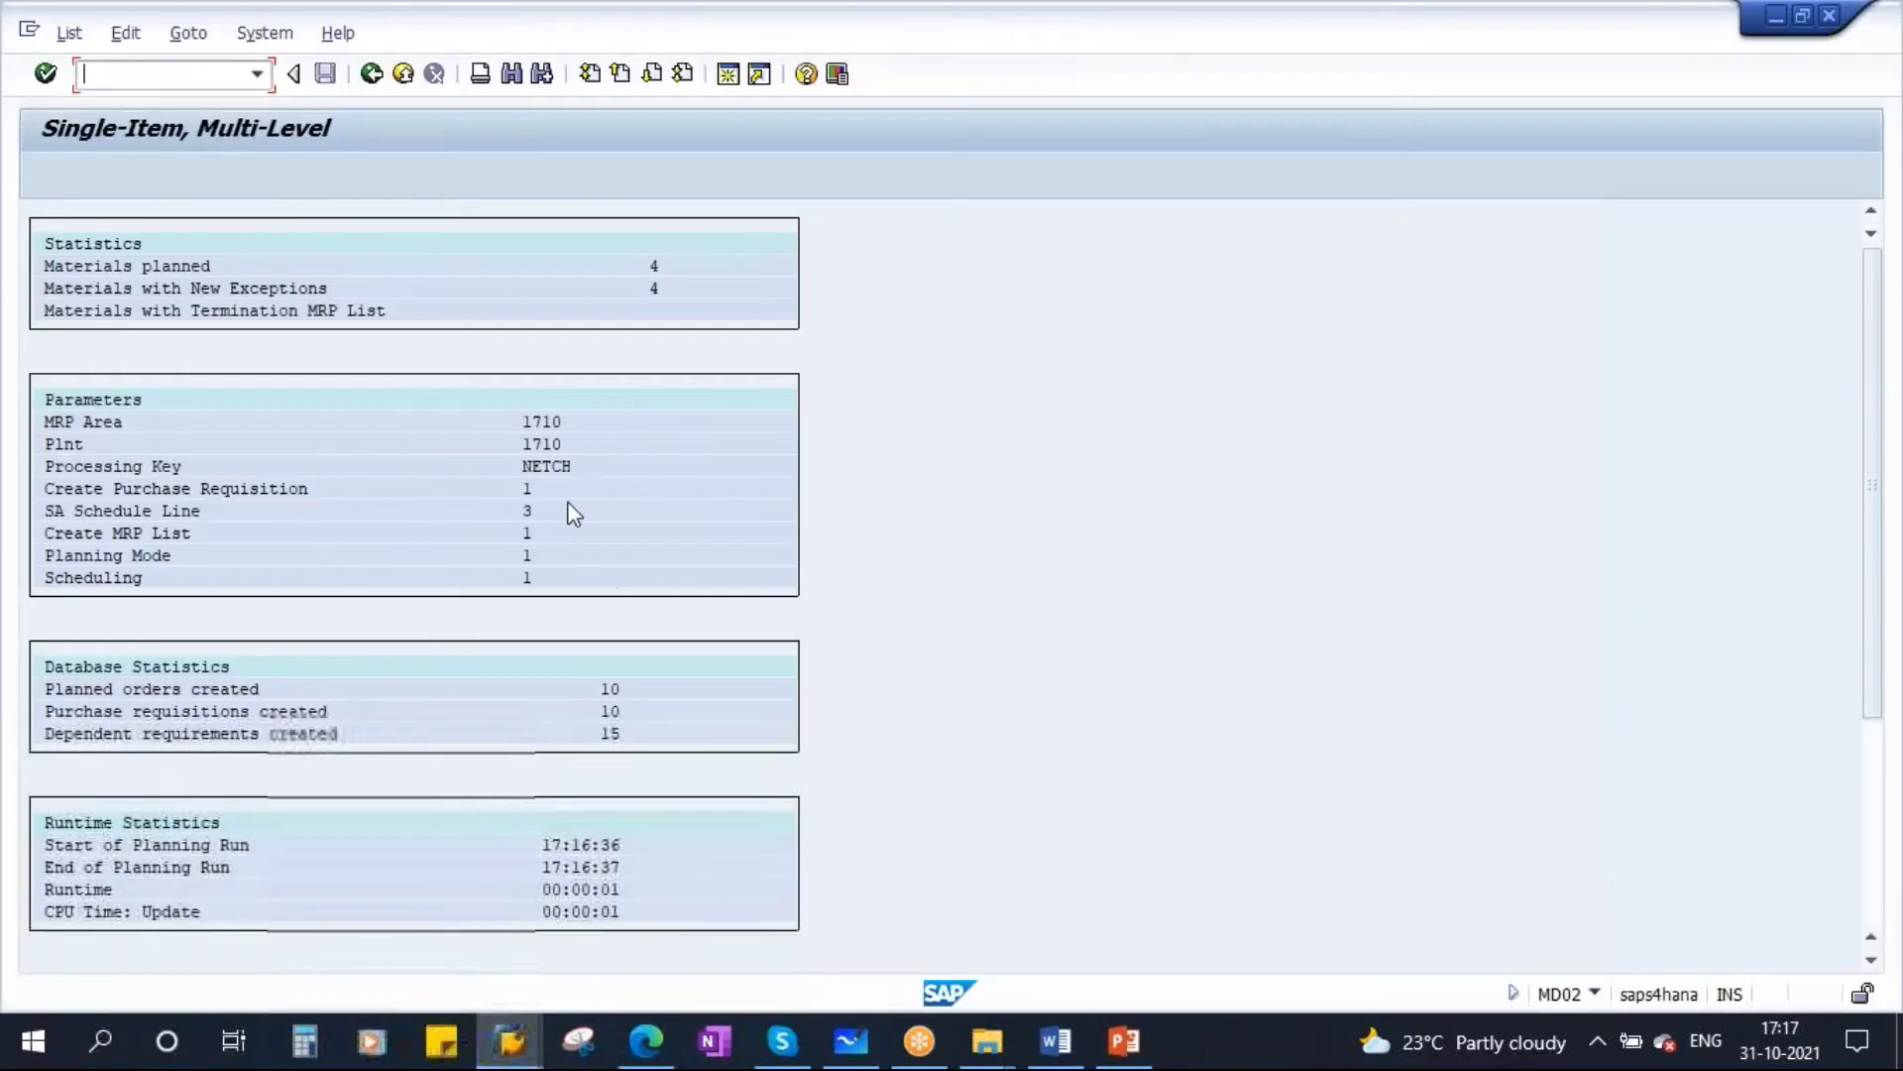
left_click(370, 74)
left_click(168, 77)
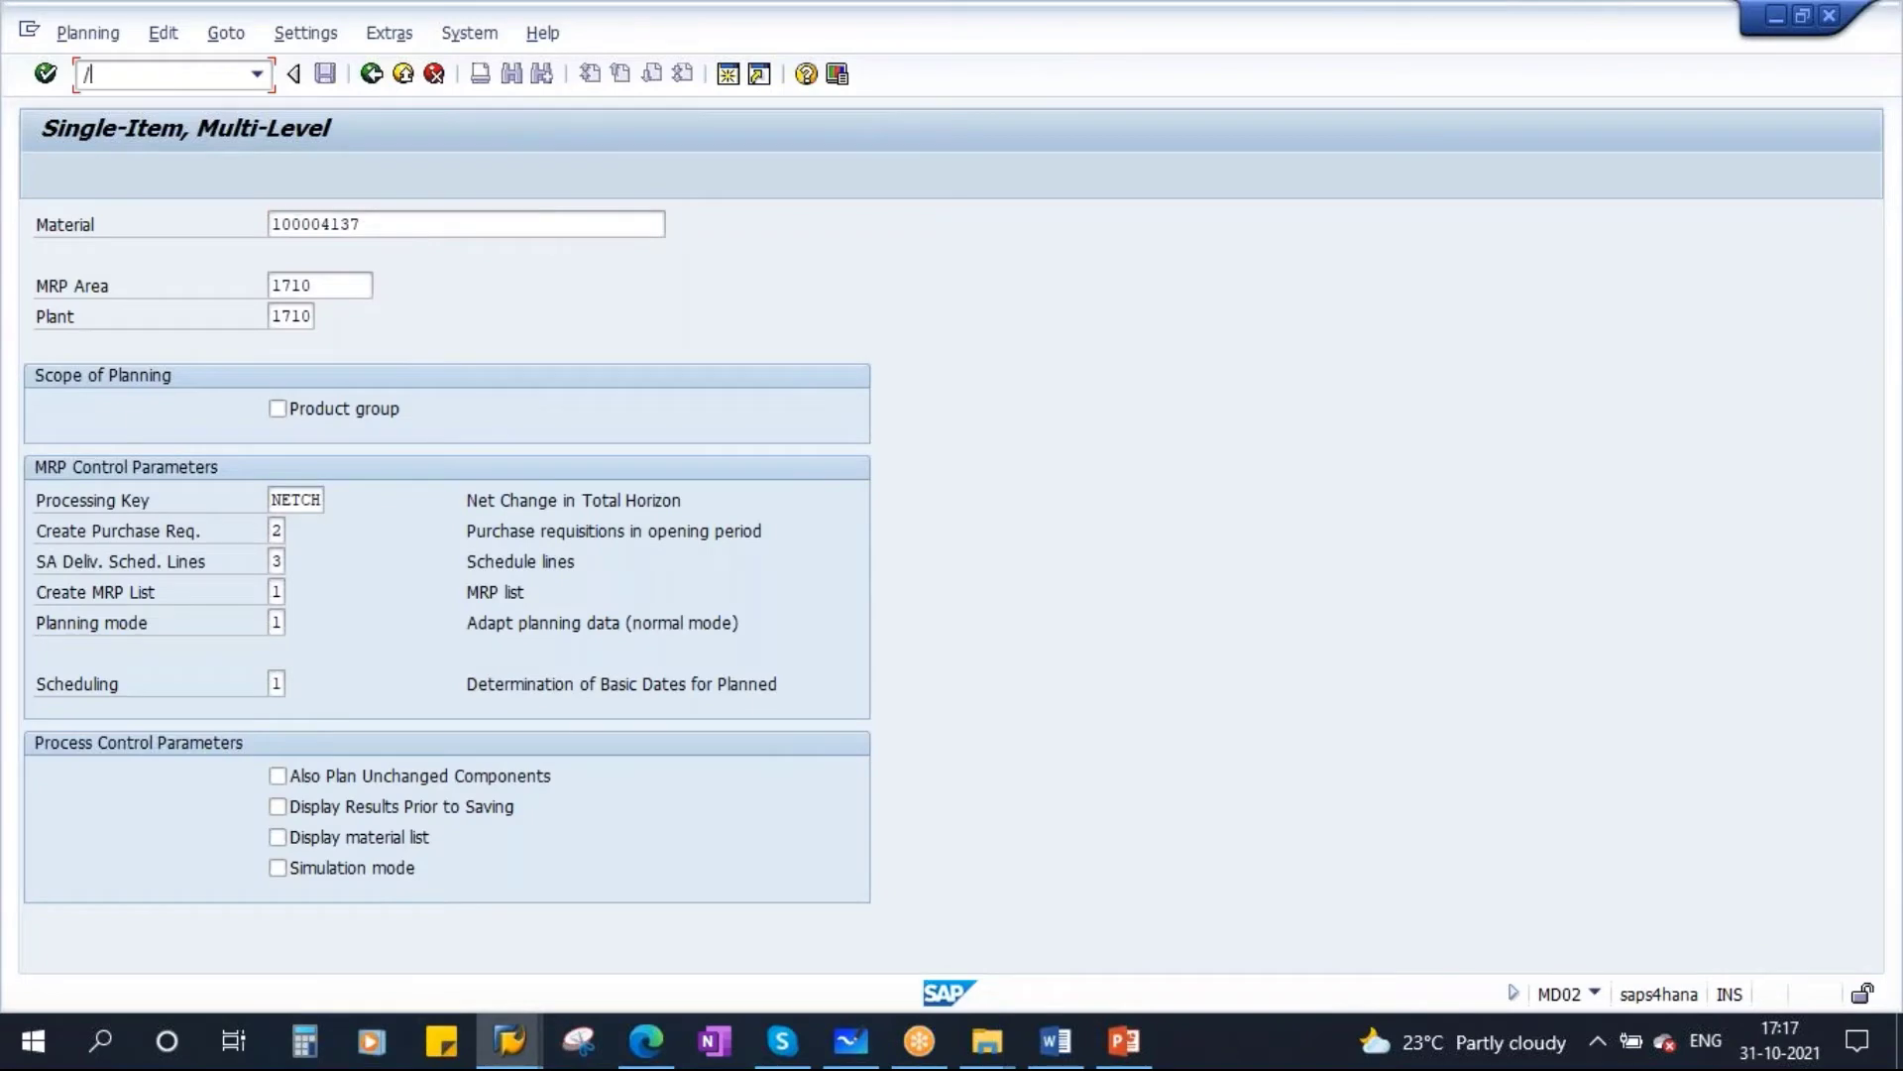
key("Return")
key("Return")
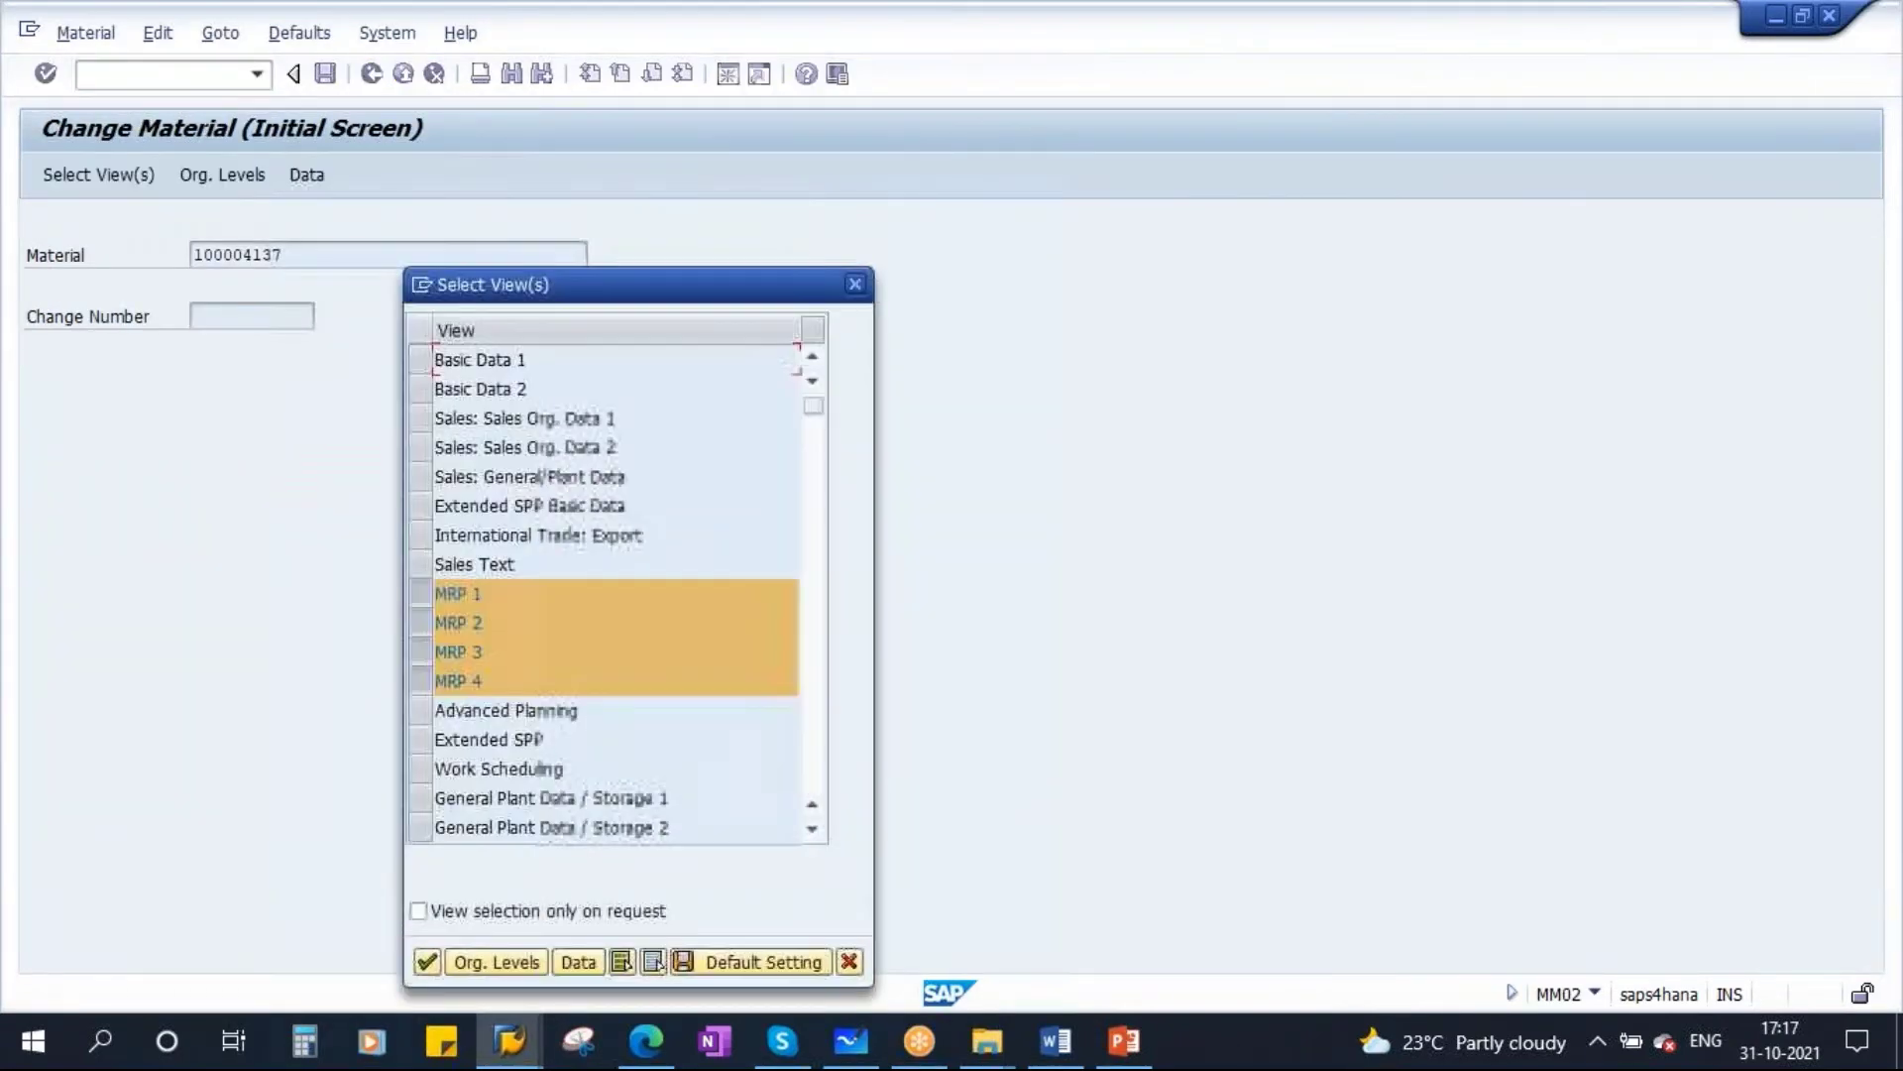
key("Return")
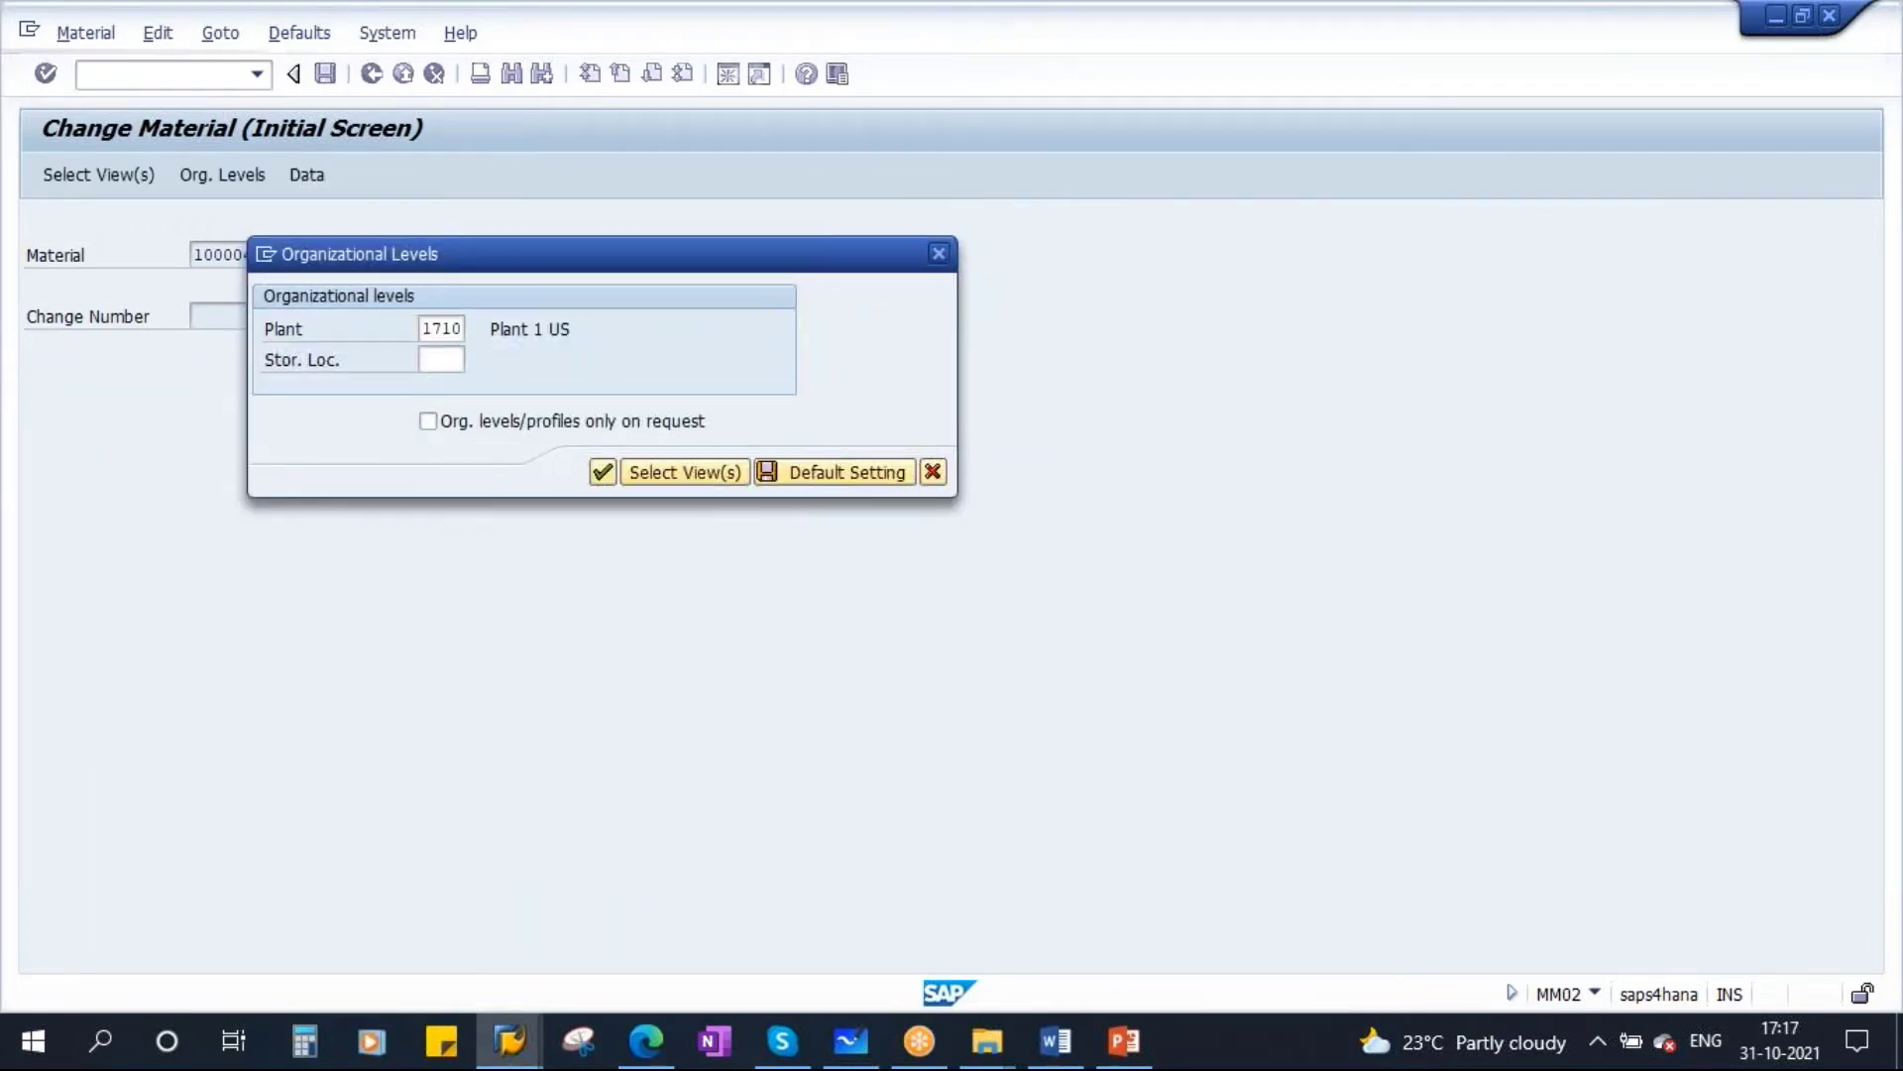
key("Return")
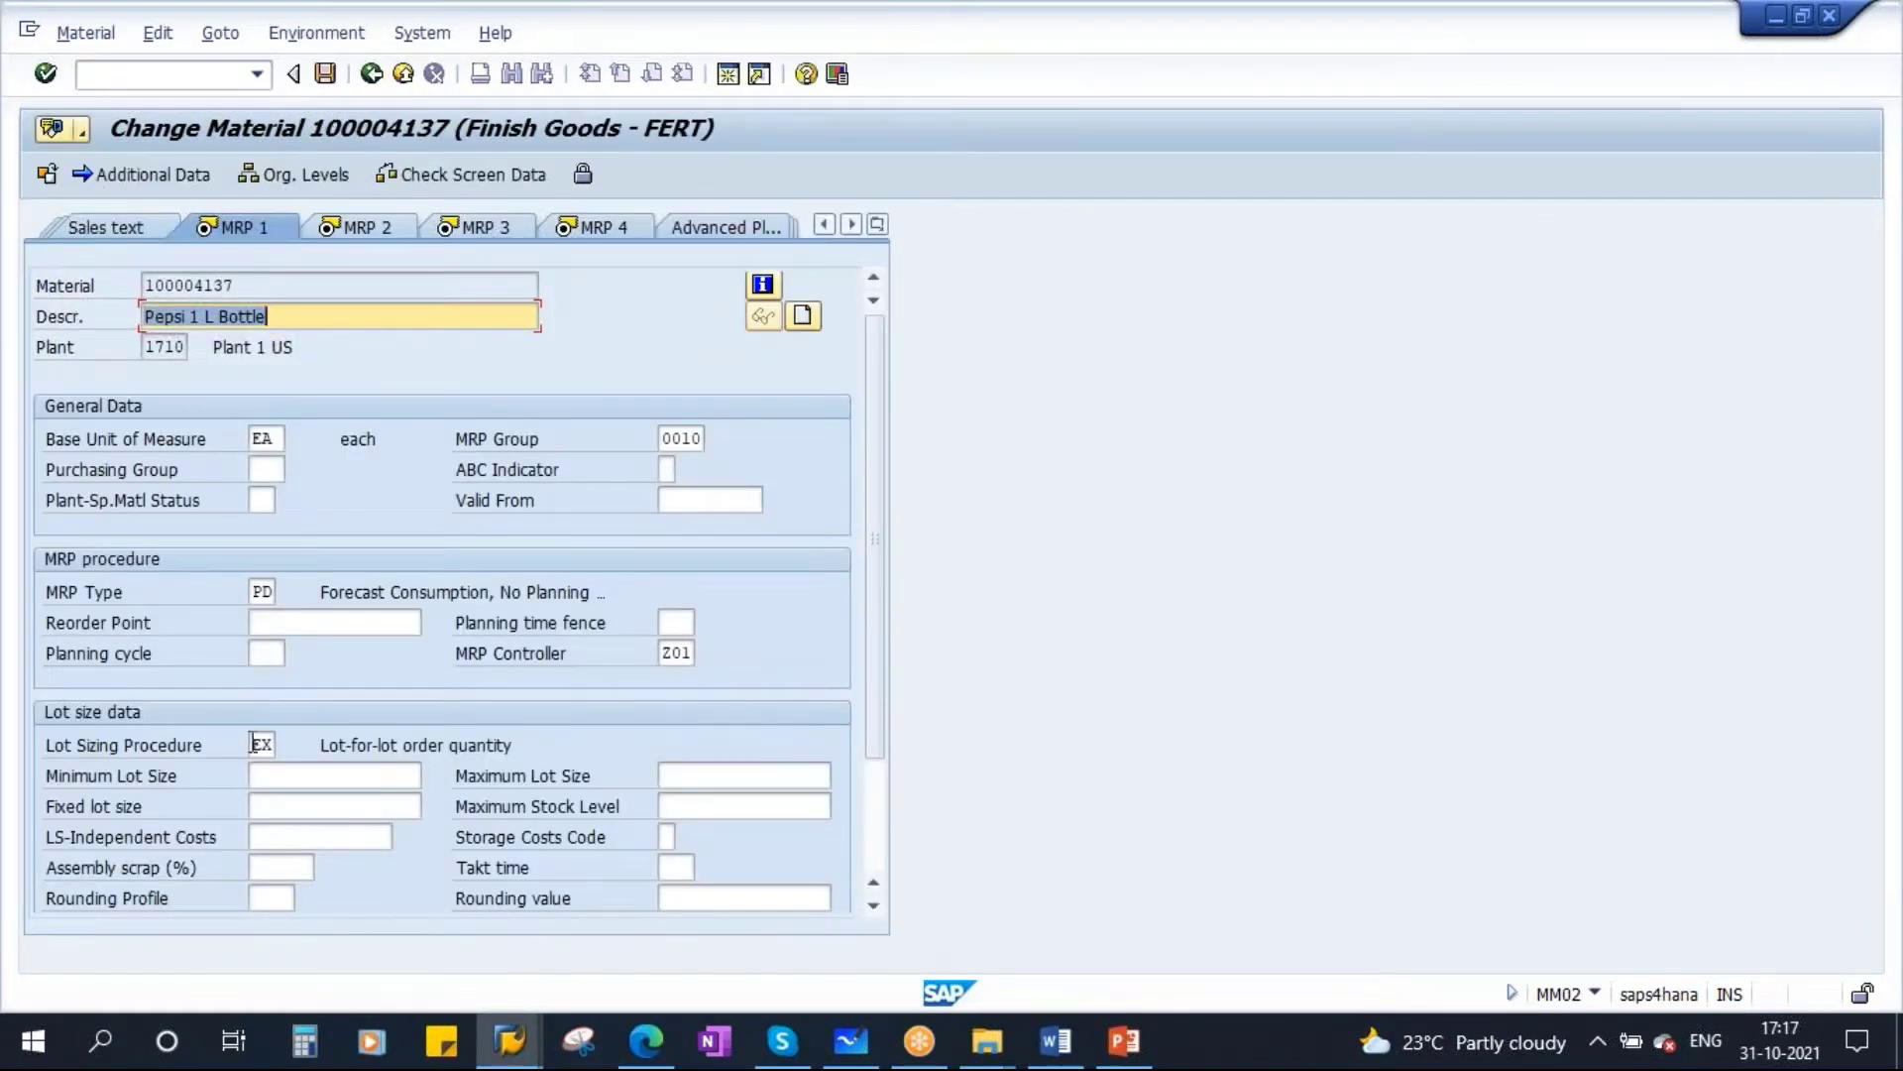
Step: Select FX (Fixed order quantity) as the lot-sizing procedure in the MRP 1 view of material 100004137
left_click(256, 744)
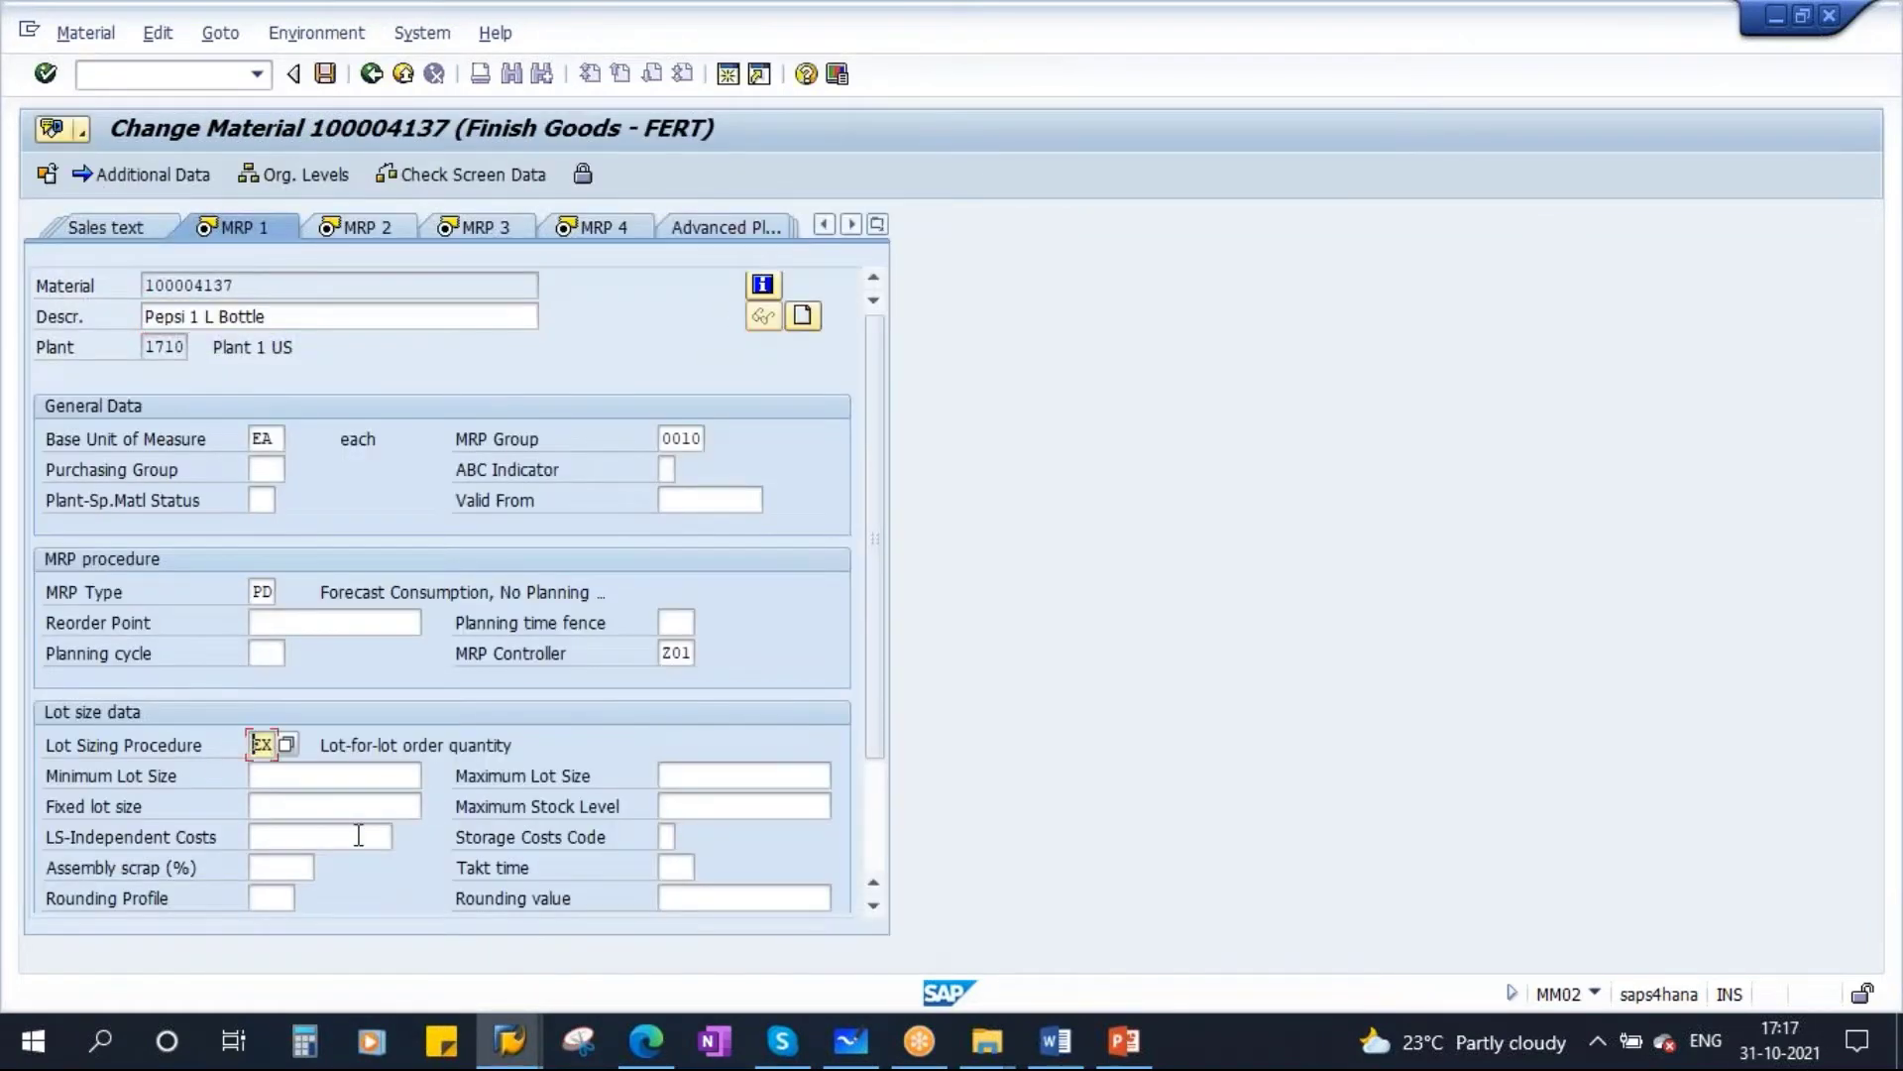
left_click(287, 746)
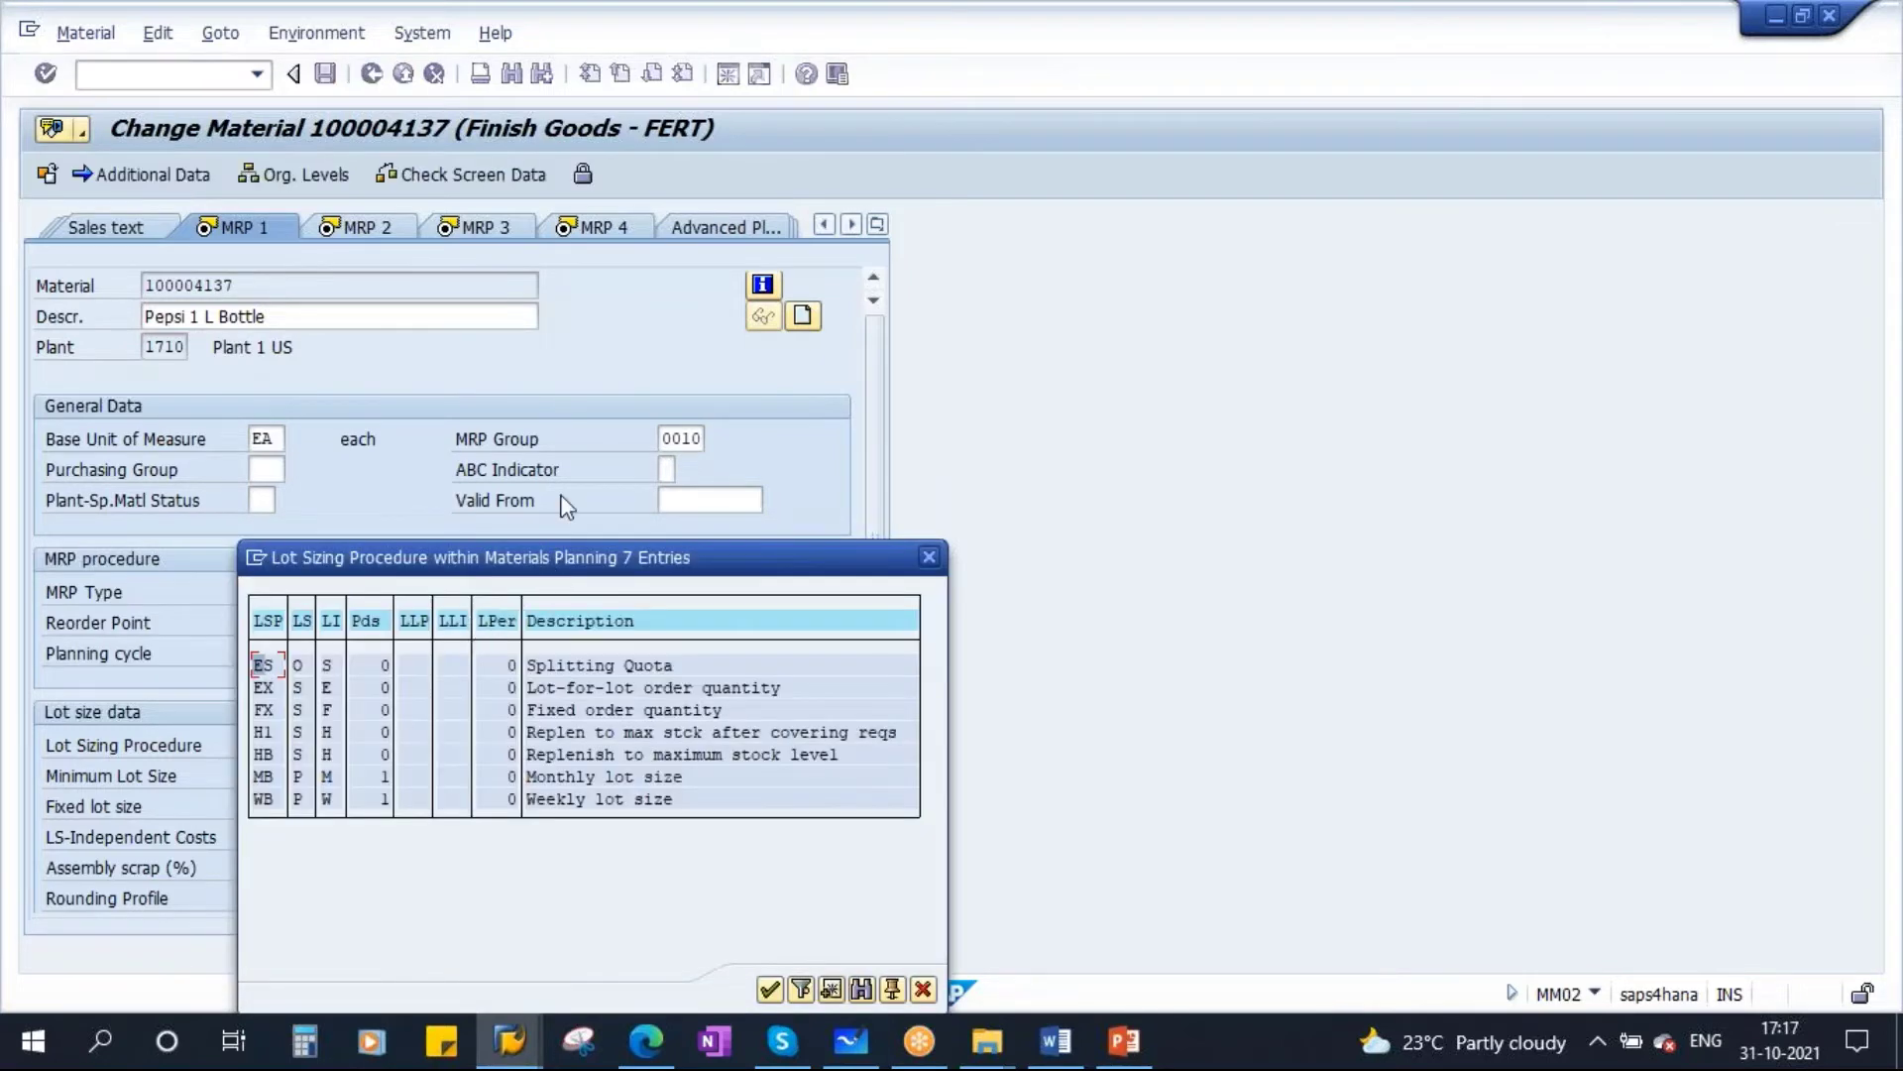
left_click_drag(558, 578, 587, 439)
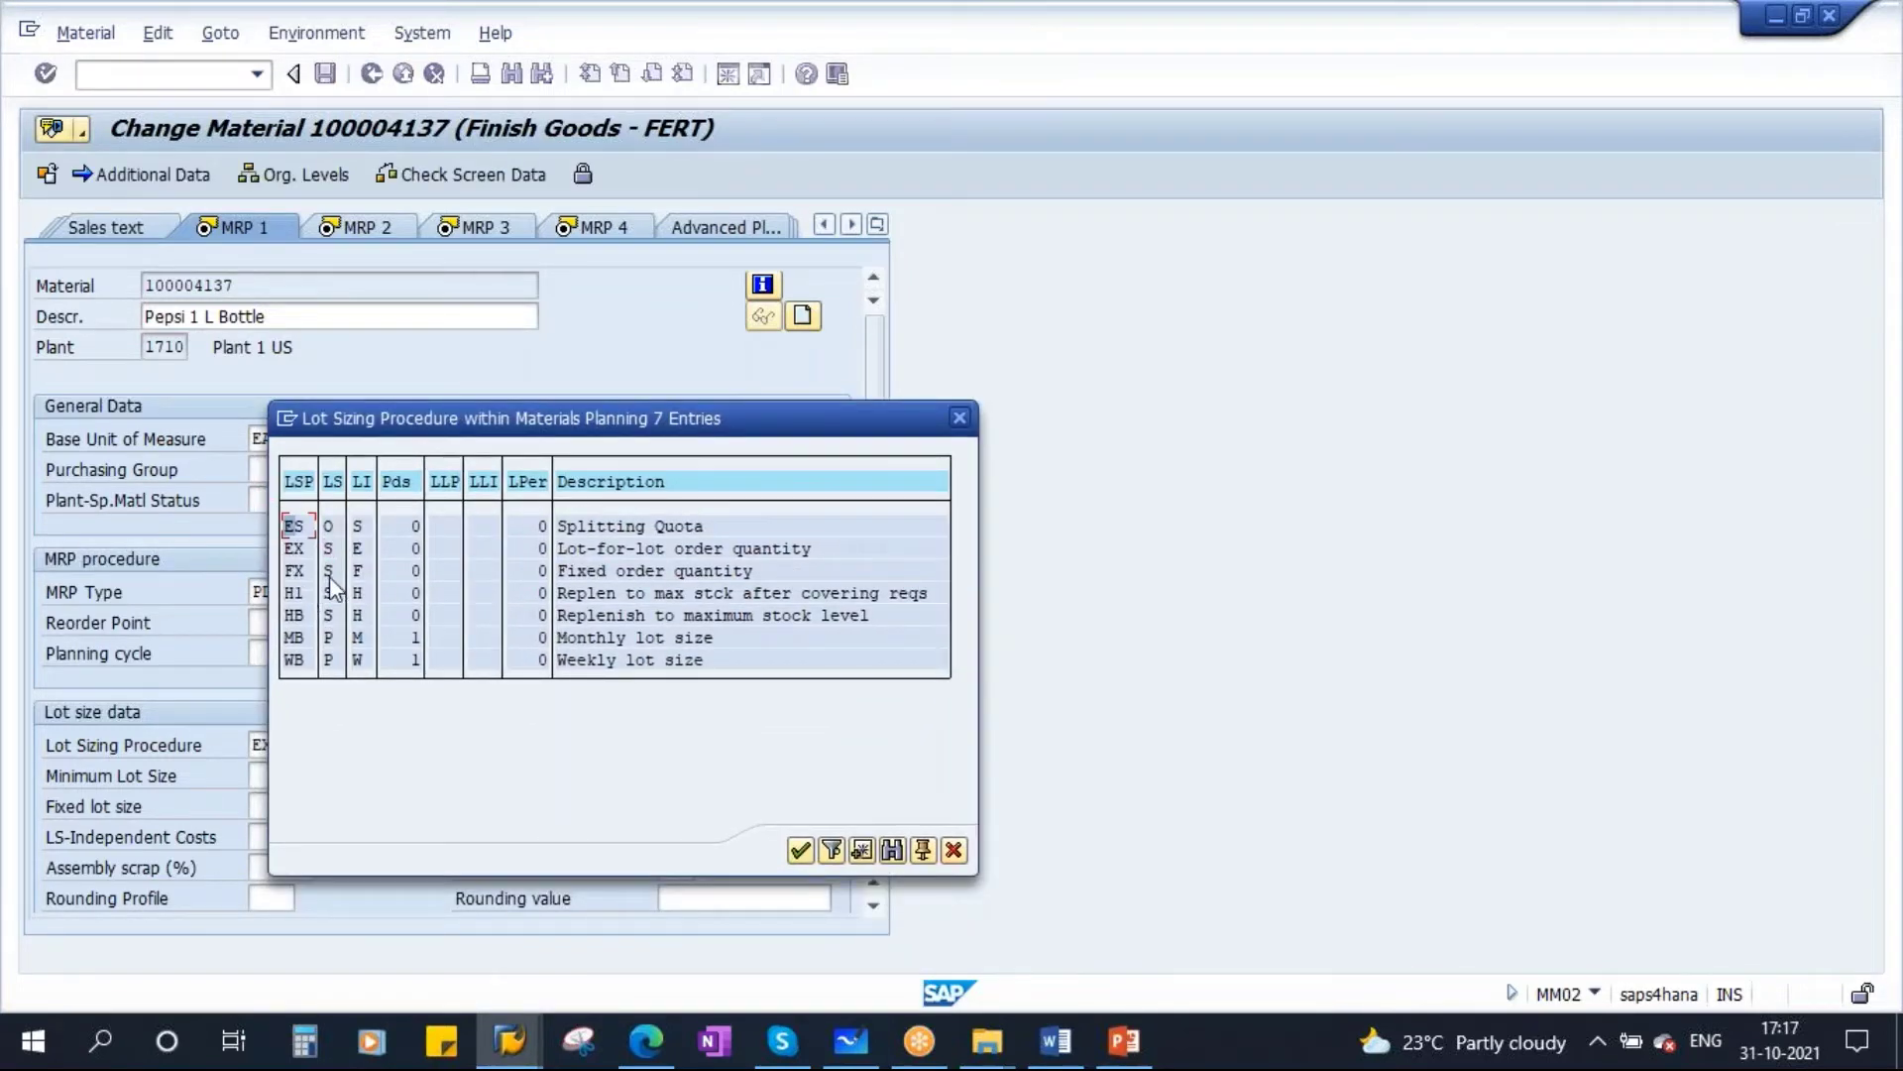
left_click(716, 575)
double_click(285, 569)
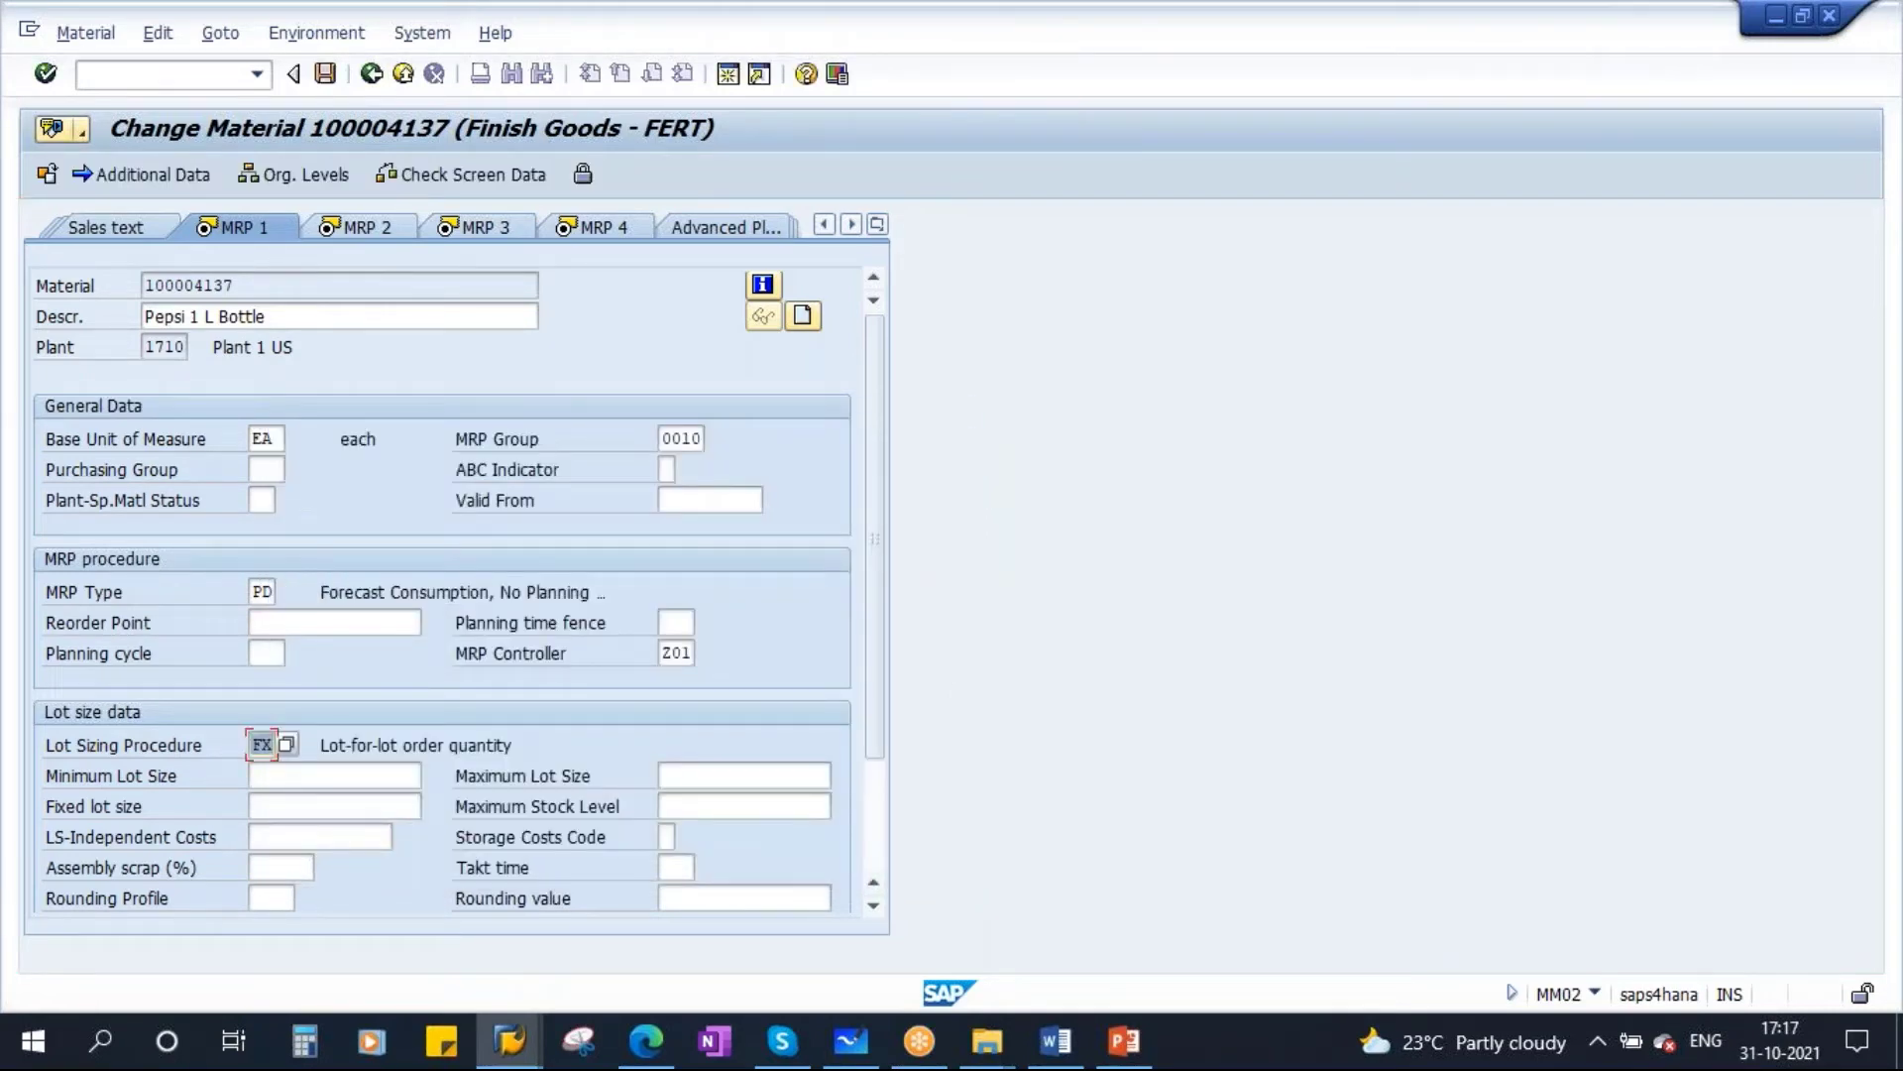
key("Return")
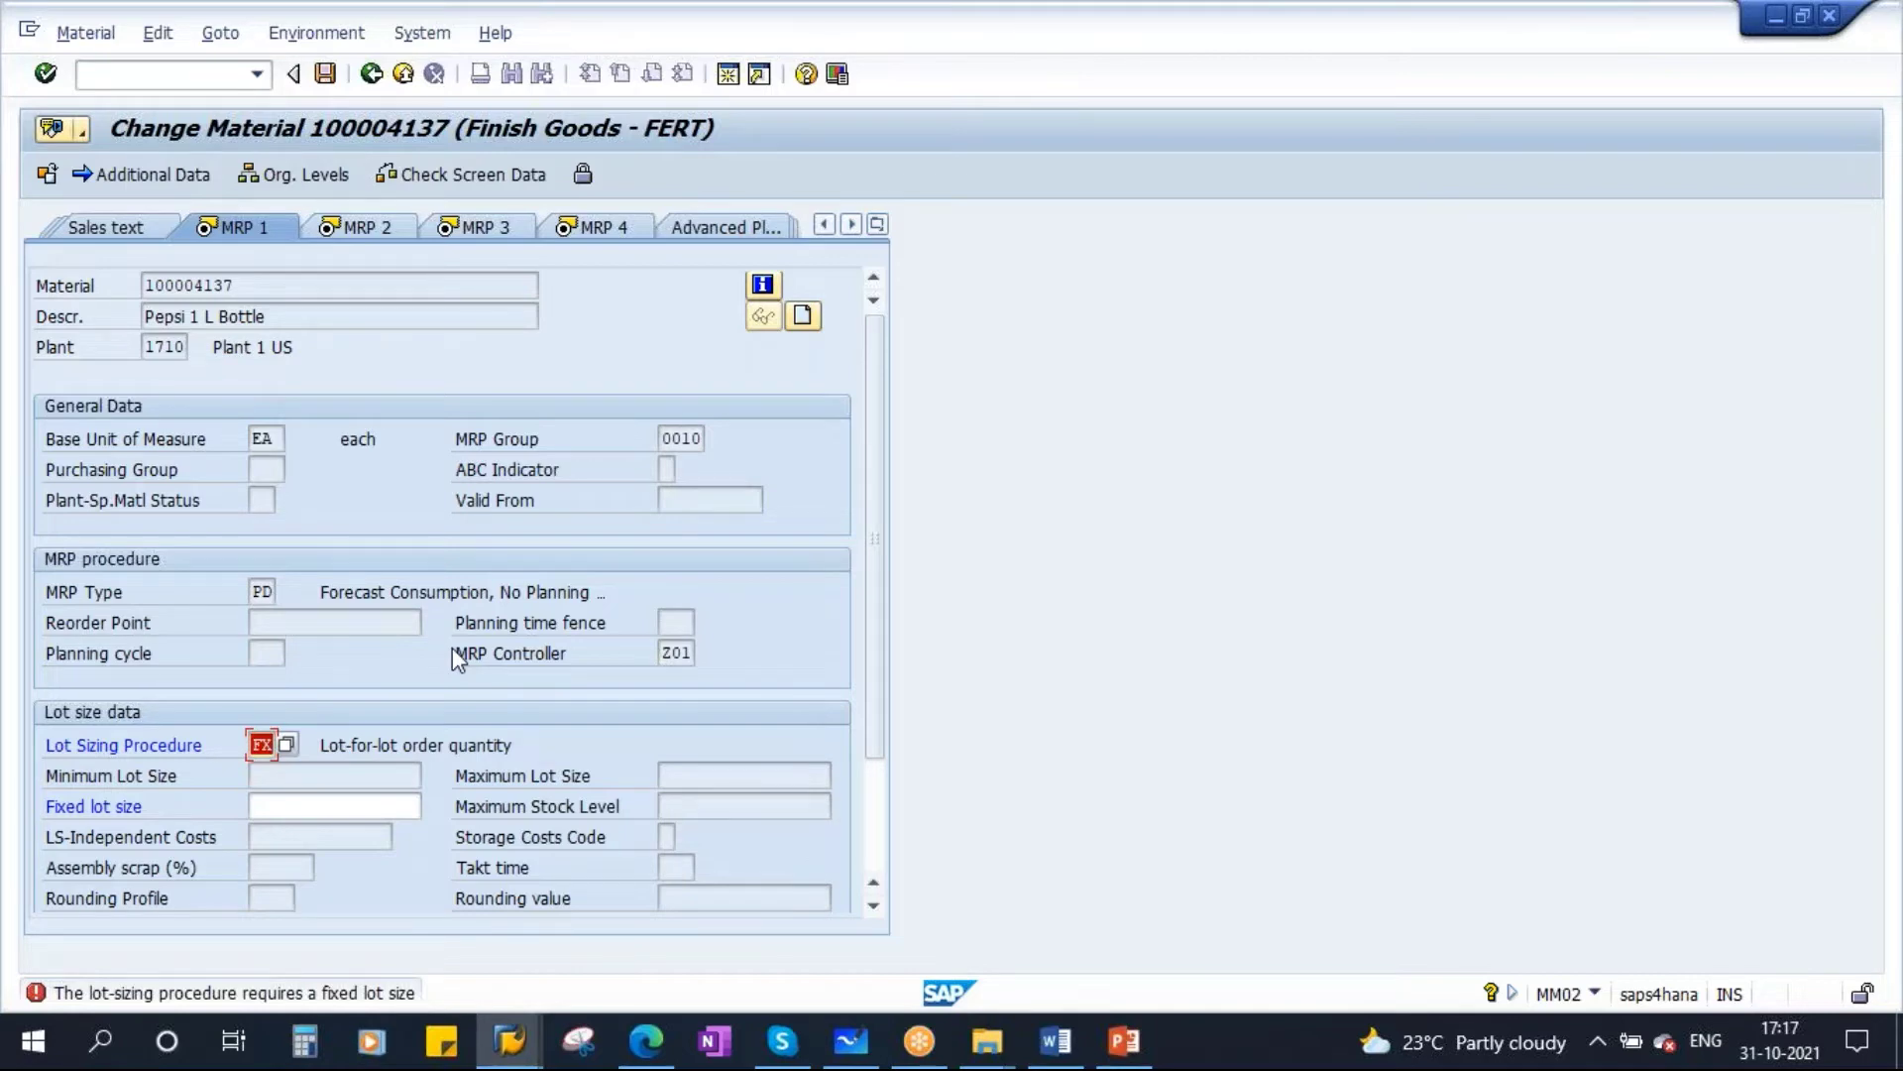
Step: Enter a fixed lot size of 150, recheck the entry in the MRP 1 view and save the material
left_click(289, 805)
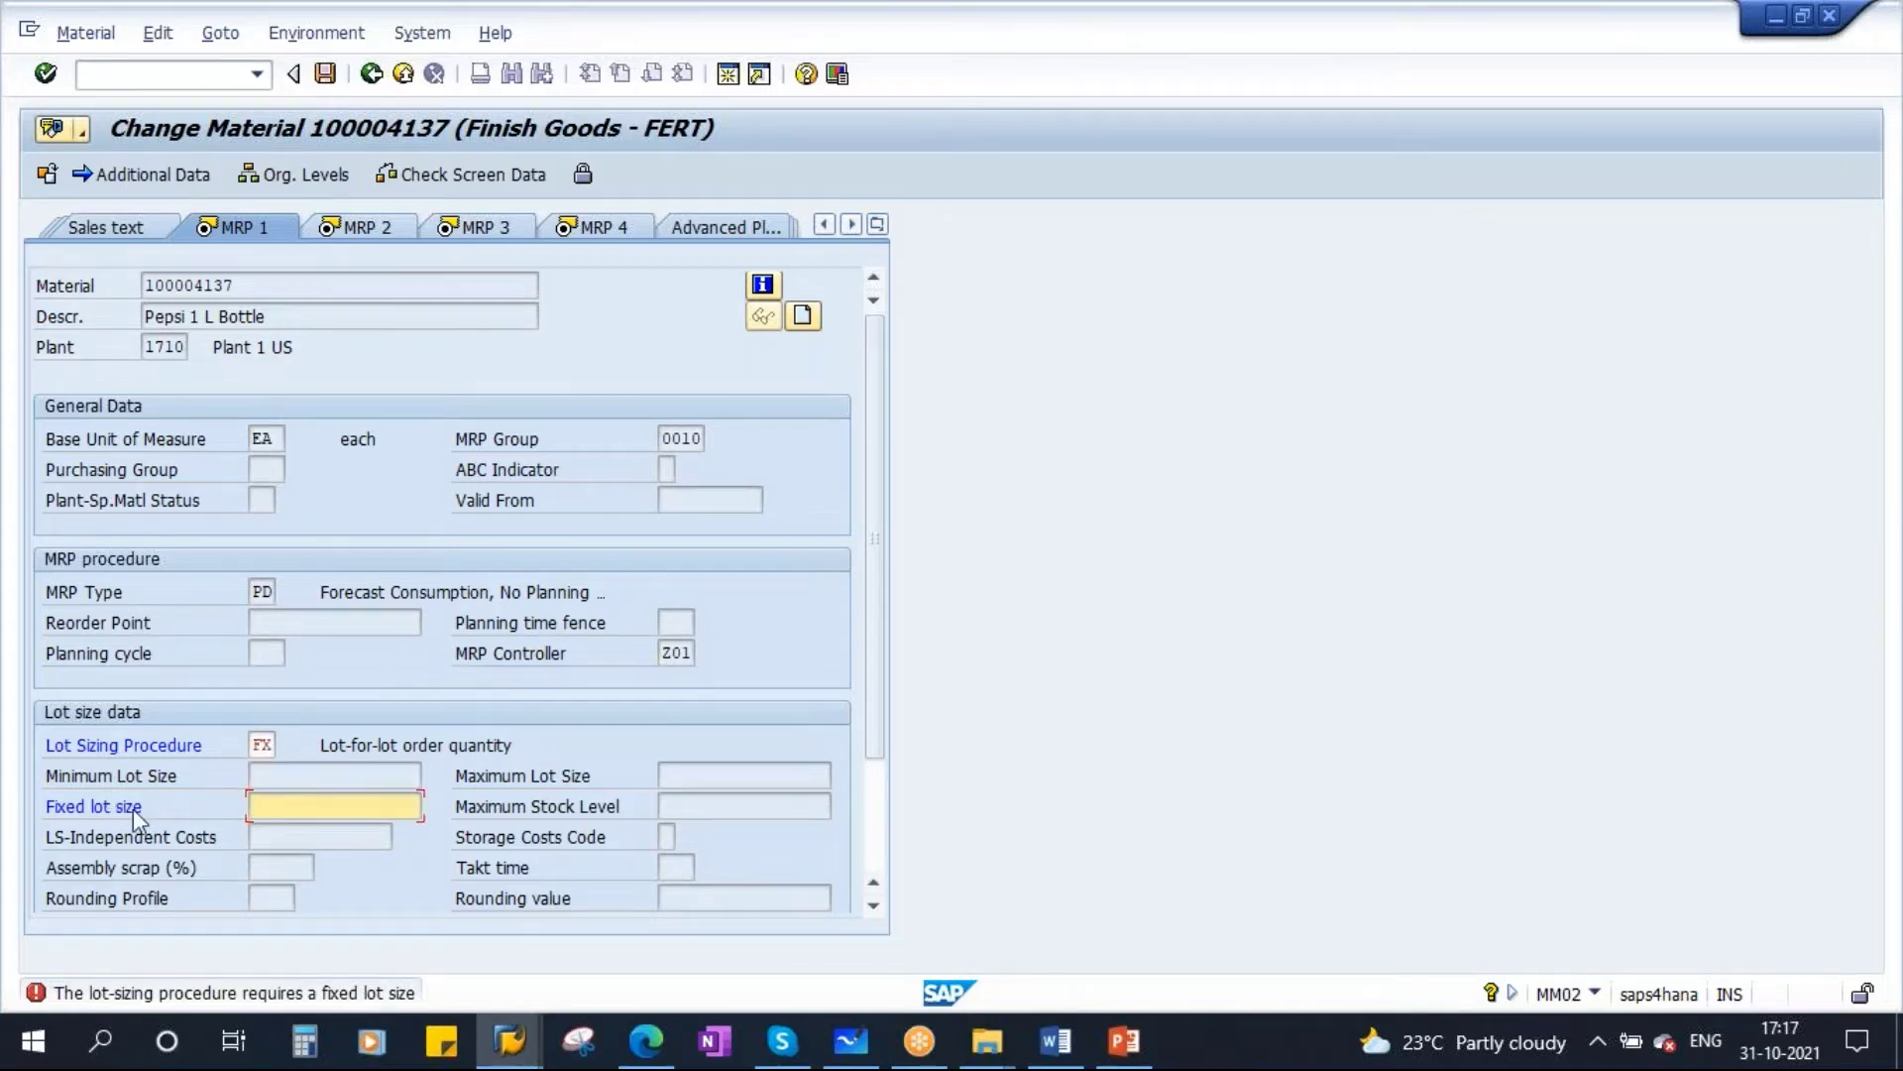
type("150")
double_click(315, 805)
key("Return")
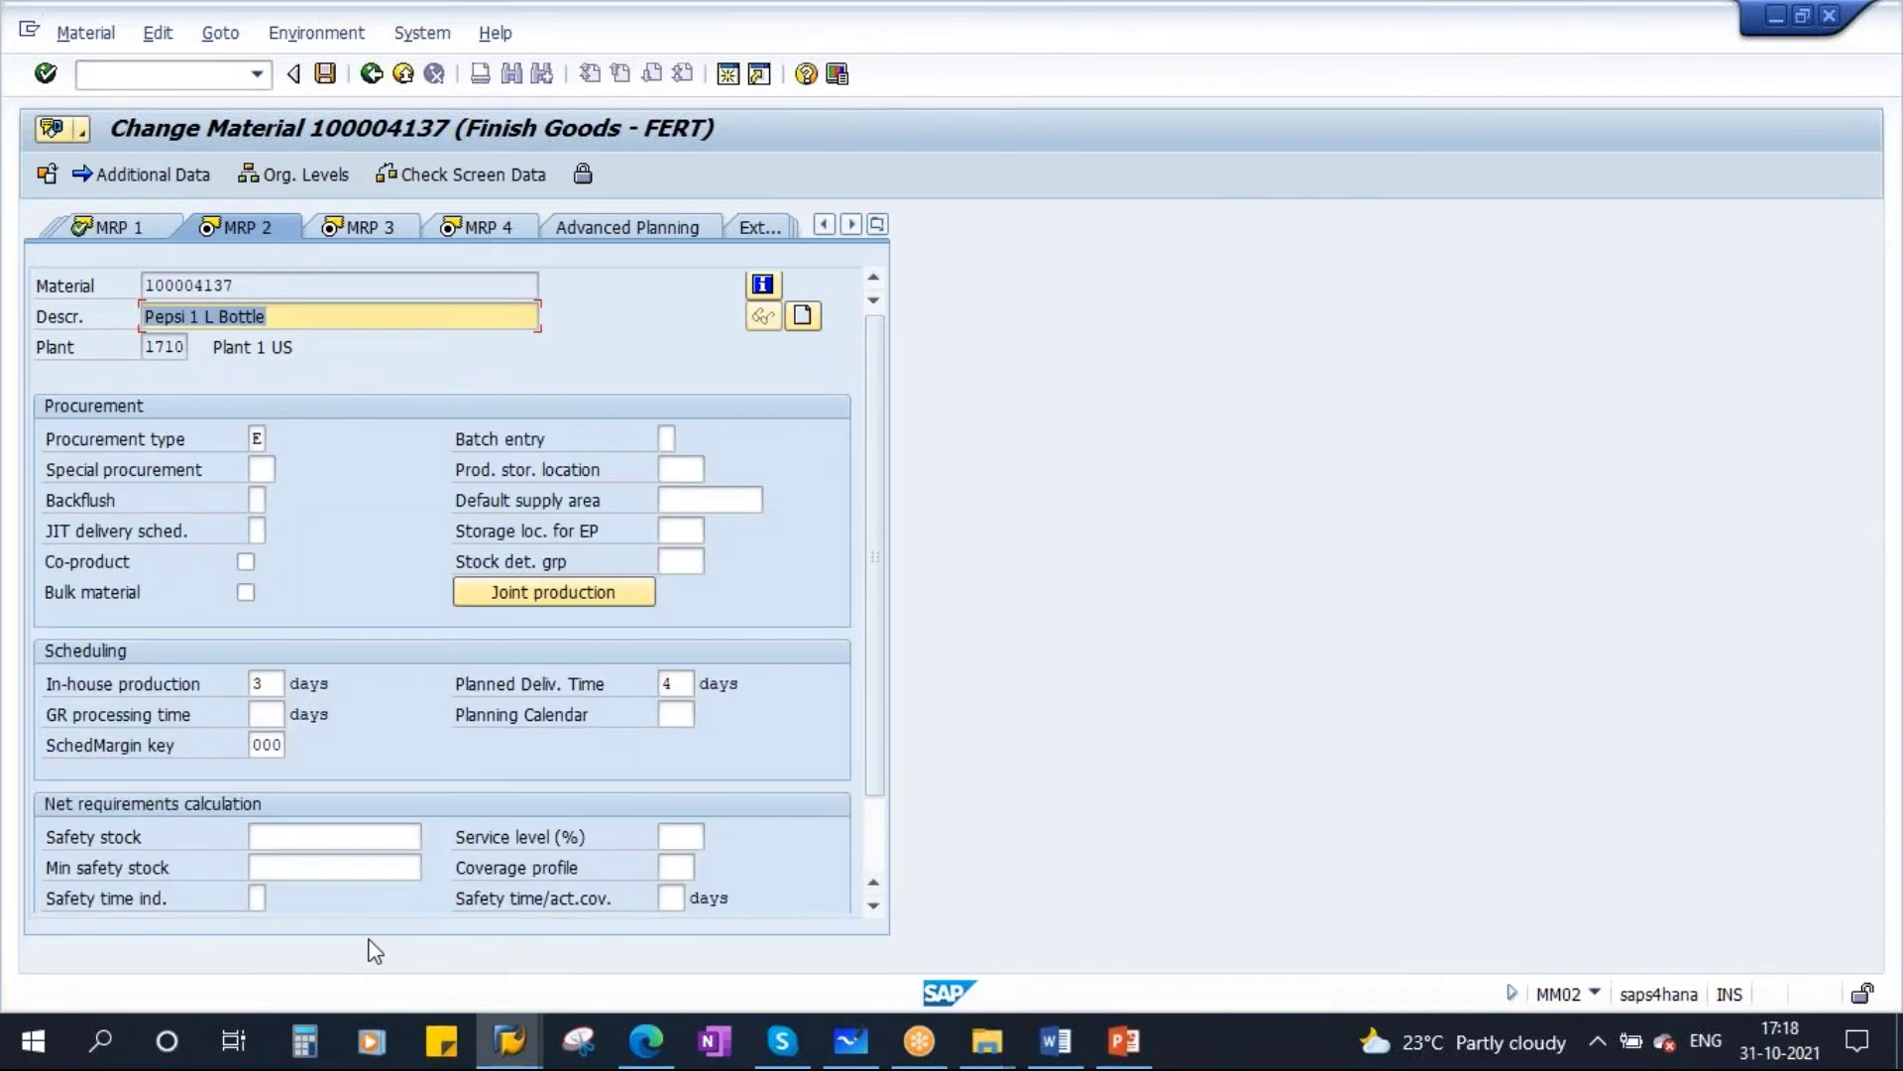
left_click(116, 230)
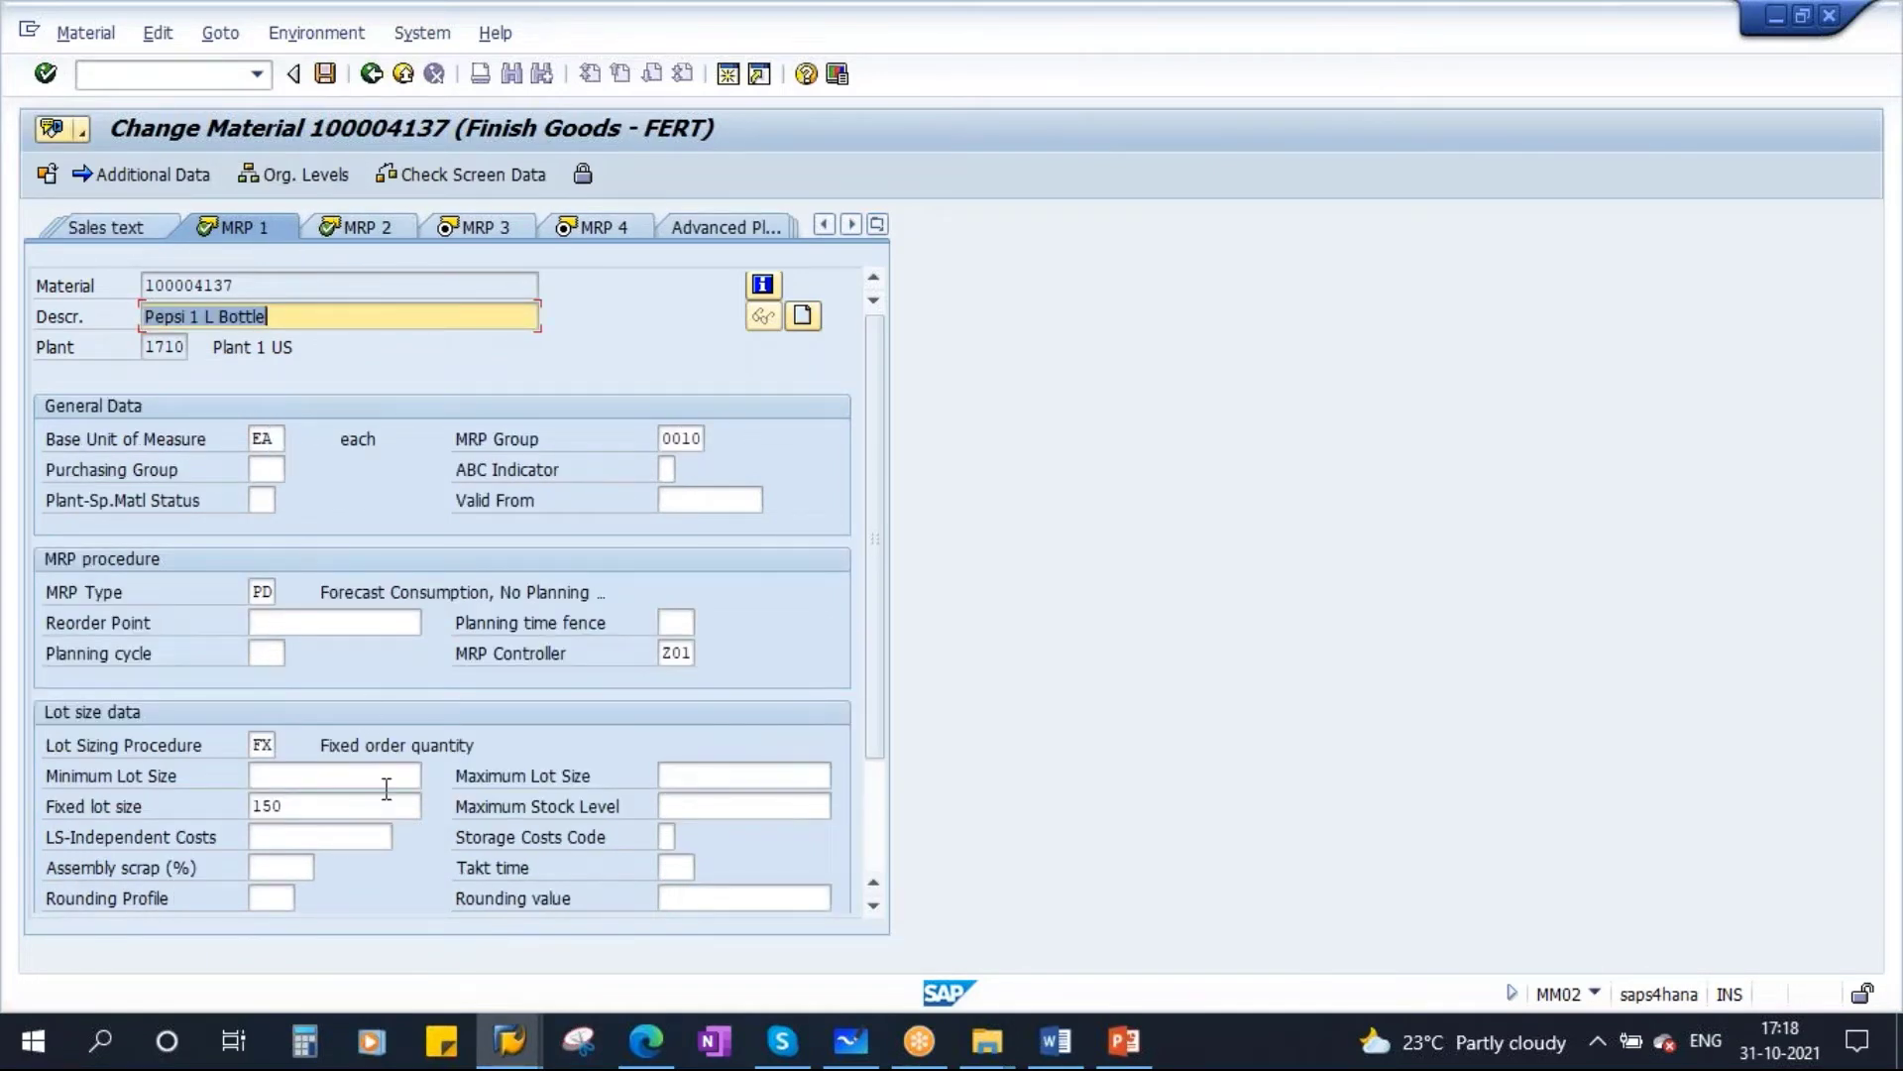
left_click(305, 806)
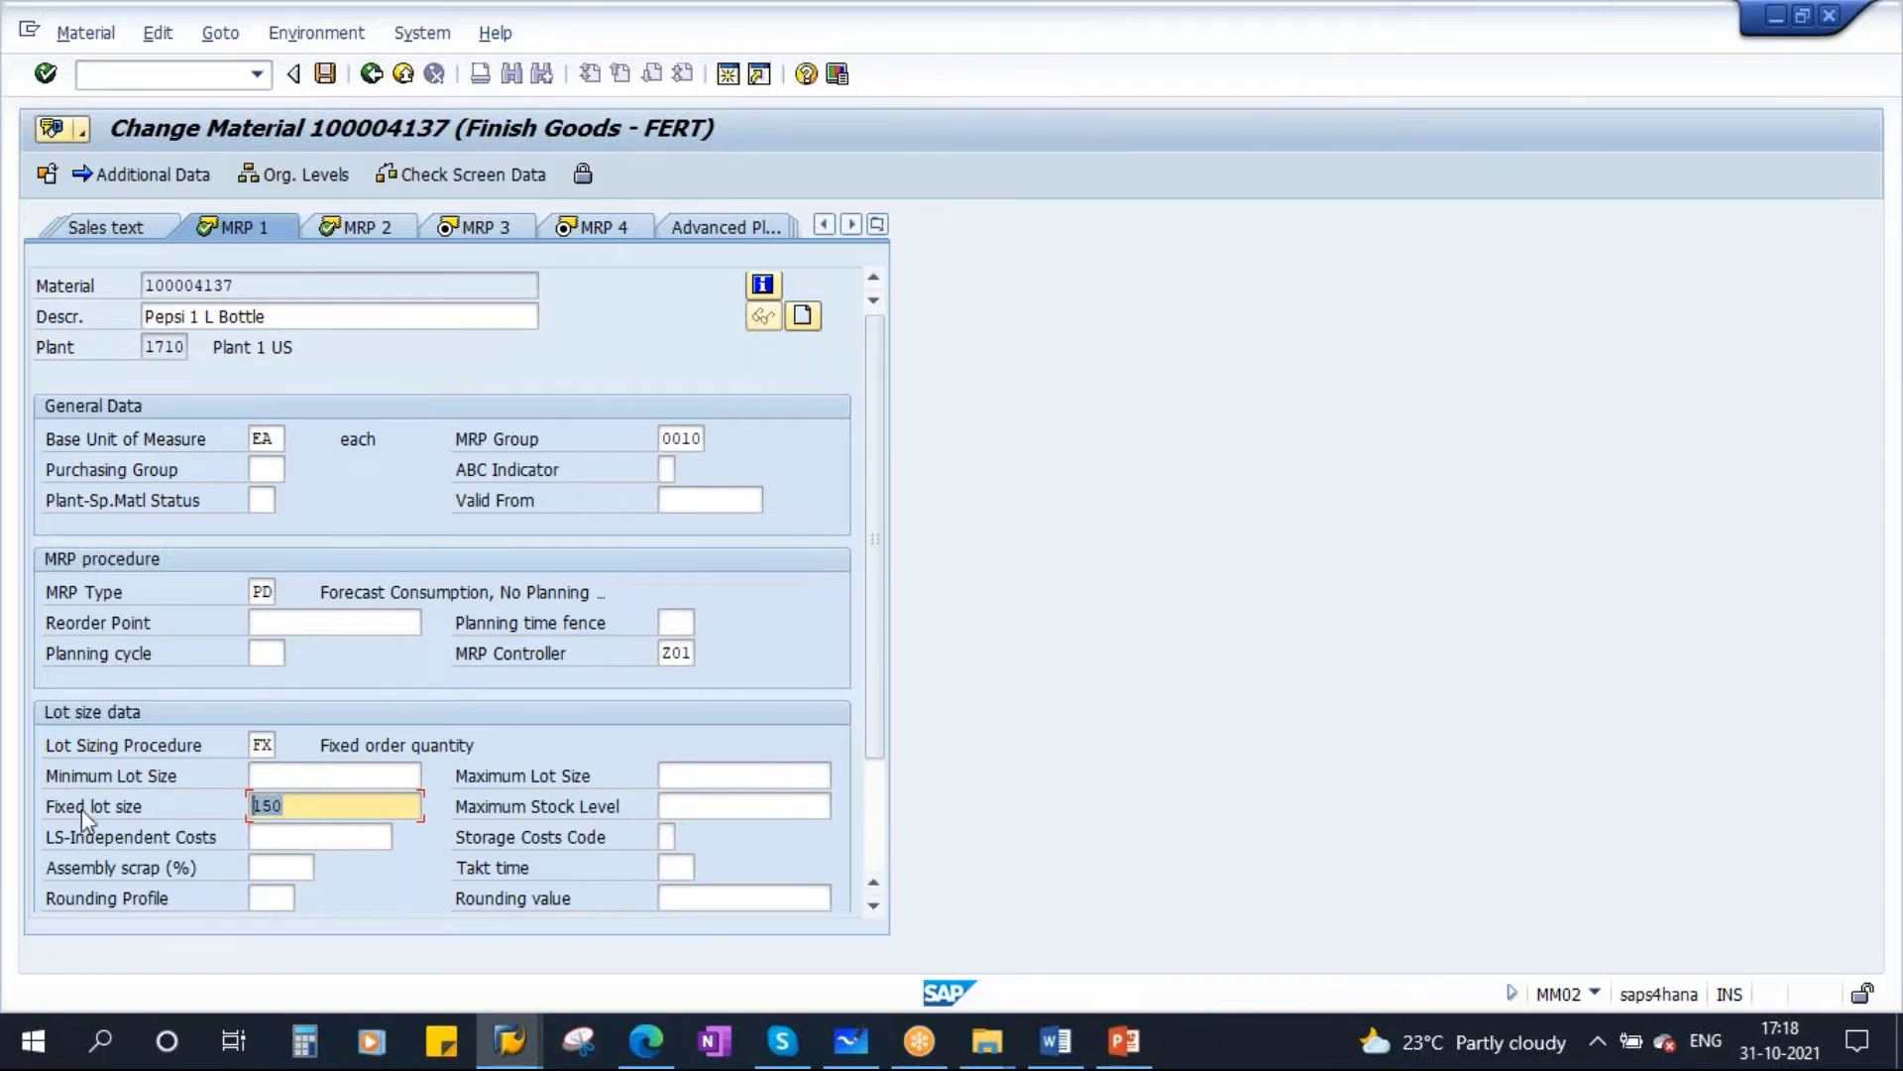
left_click(315, 79)
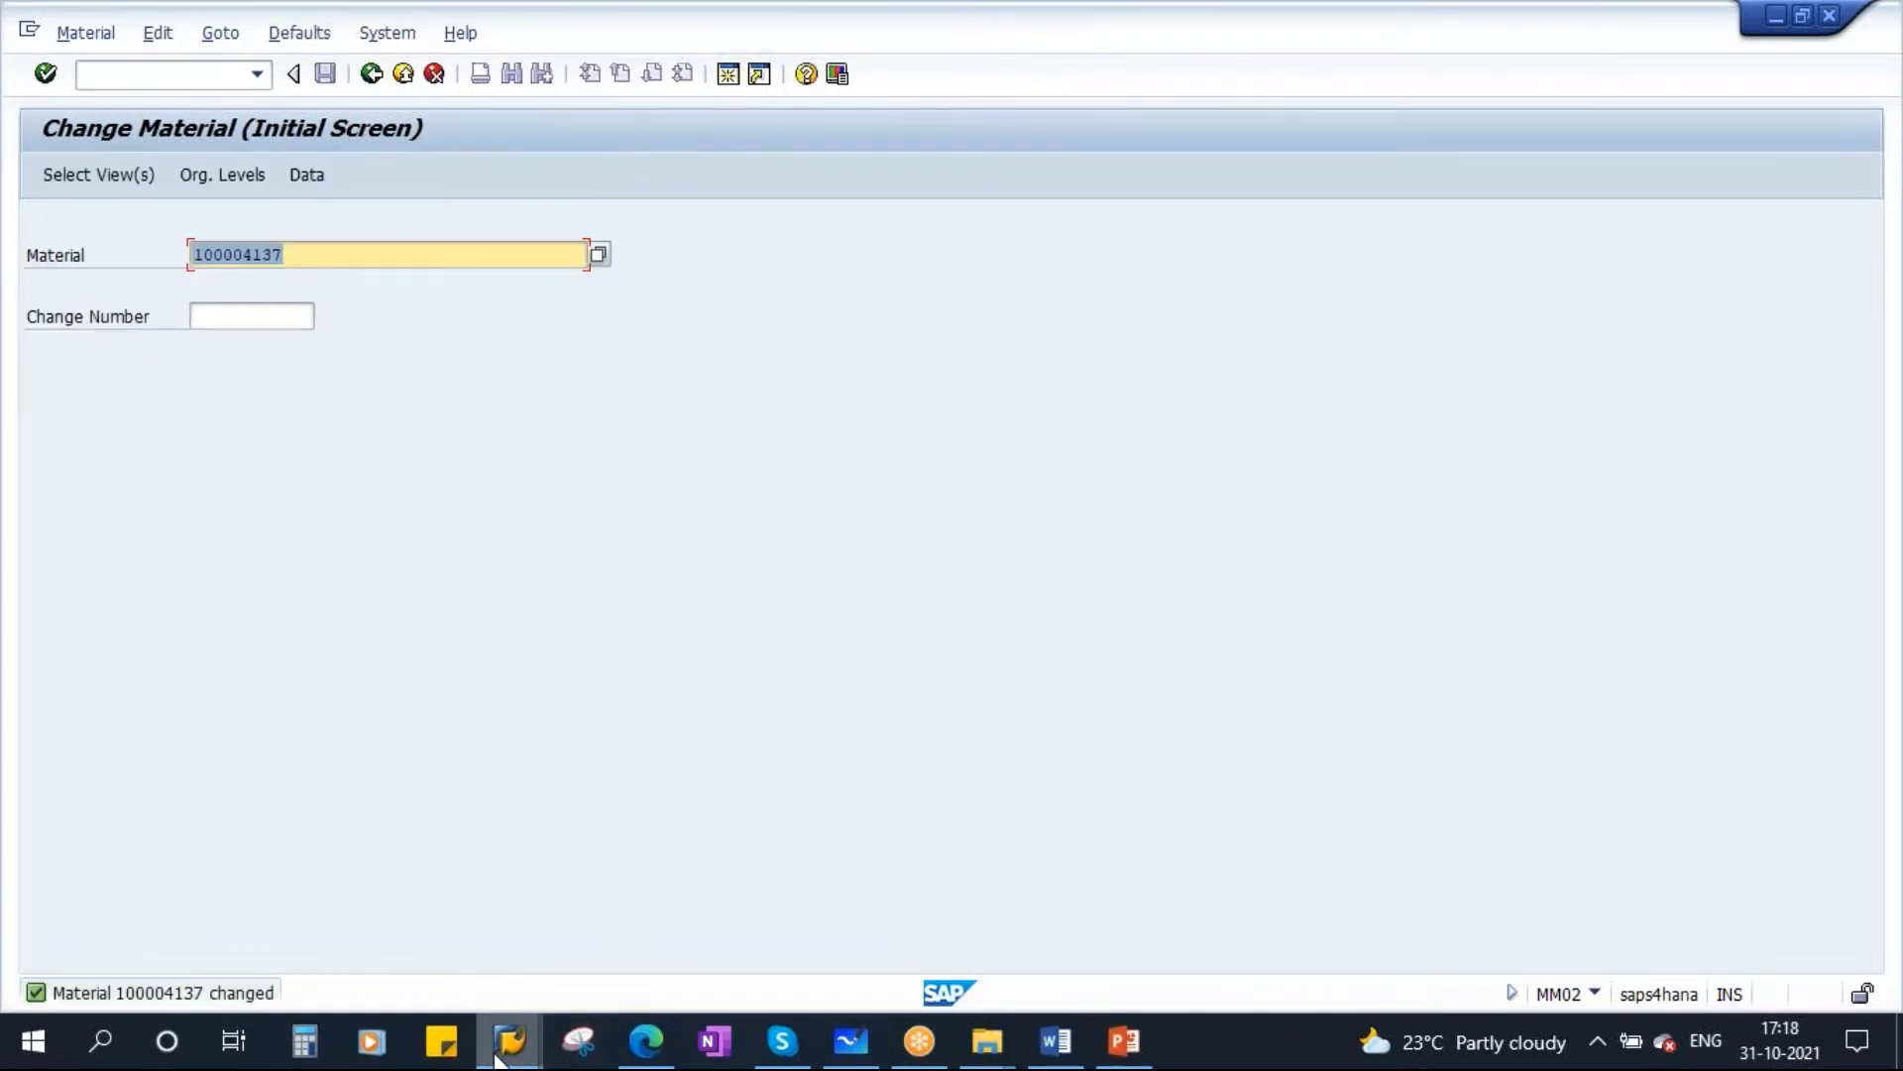
Step: Switch to the stock/requirements list session and capture the unrefreshed list, including its header, with Snipping Tool
mouse_move(506, 1051)
left_click(561, 896)
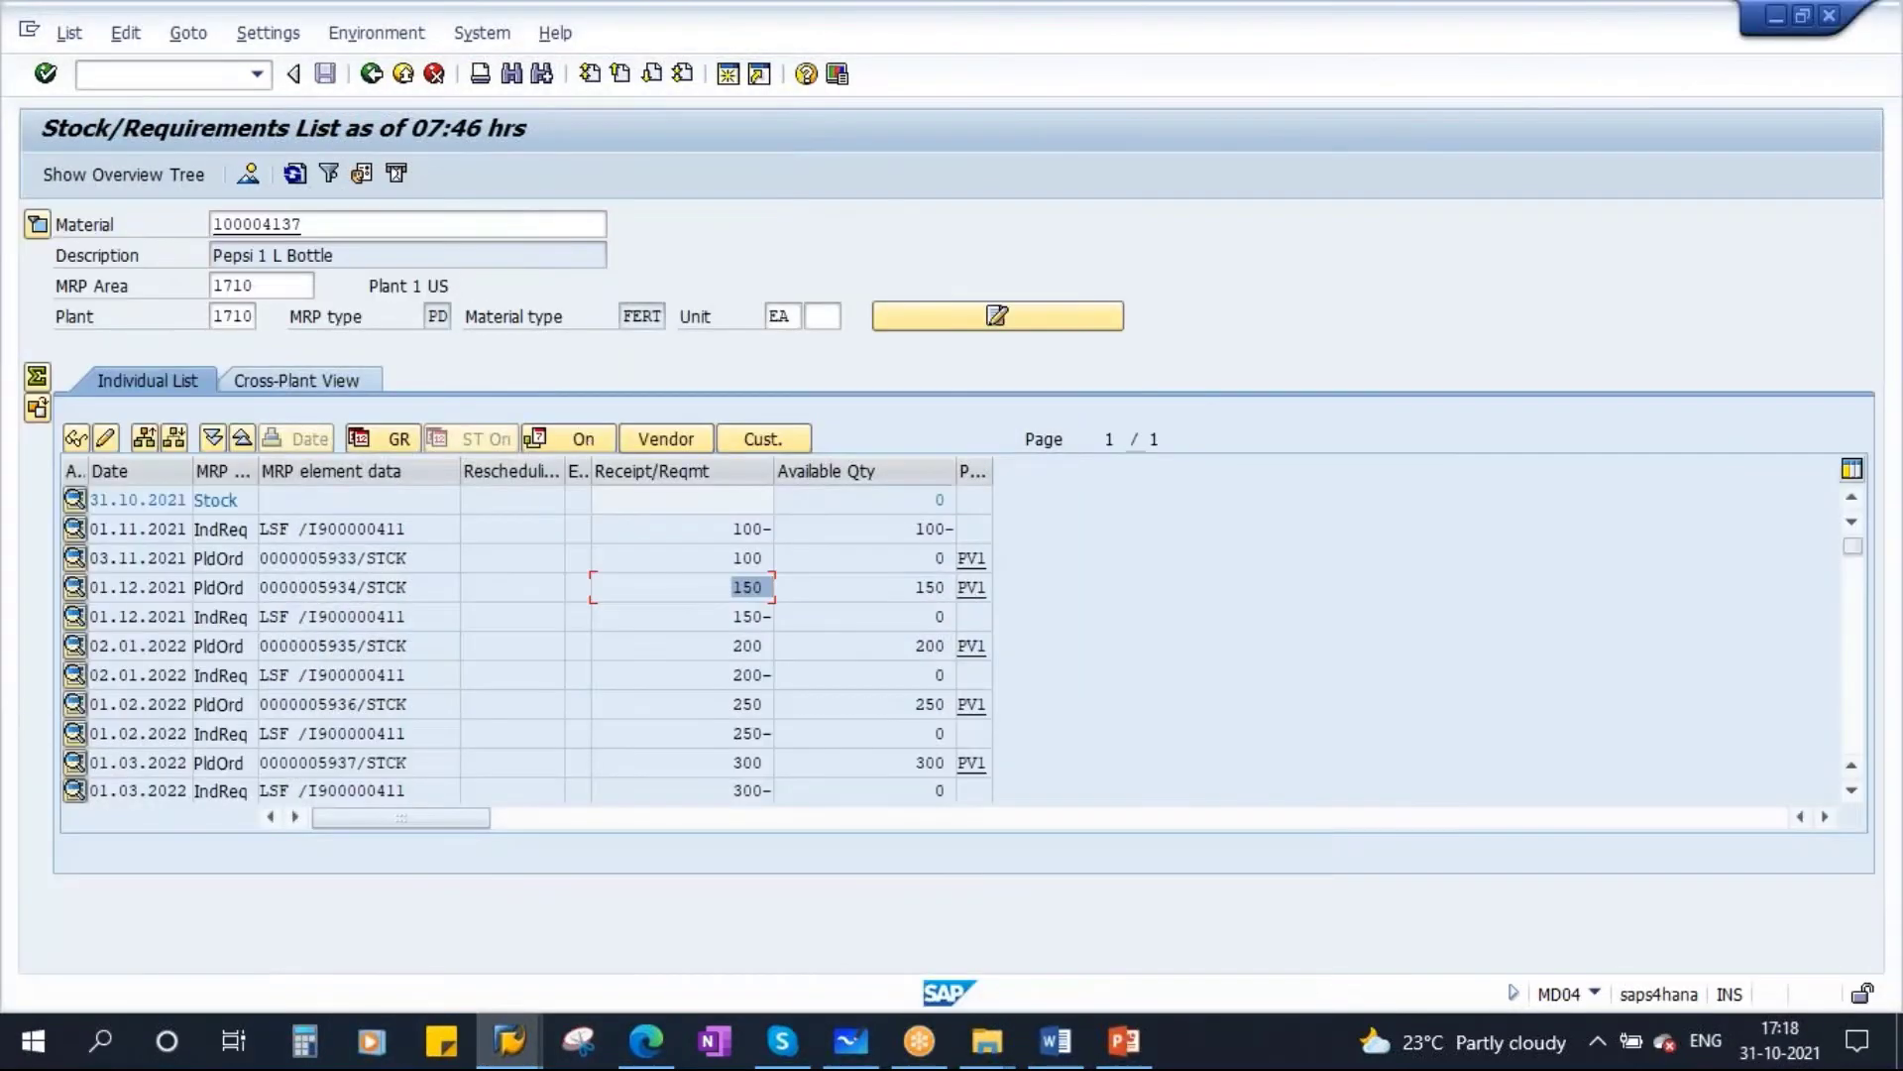
key("alt+Tab")
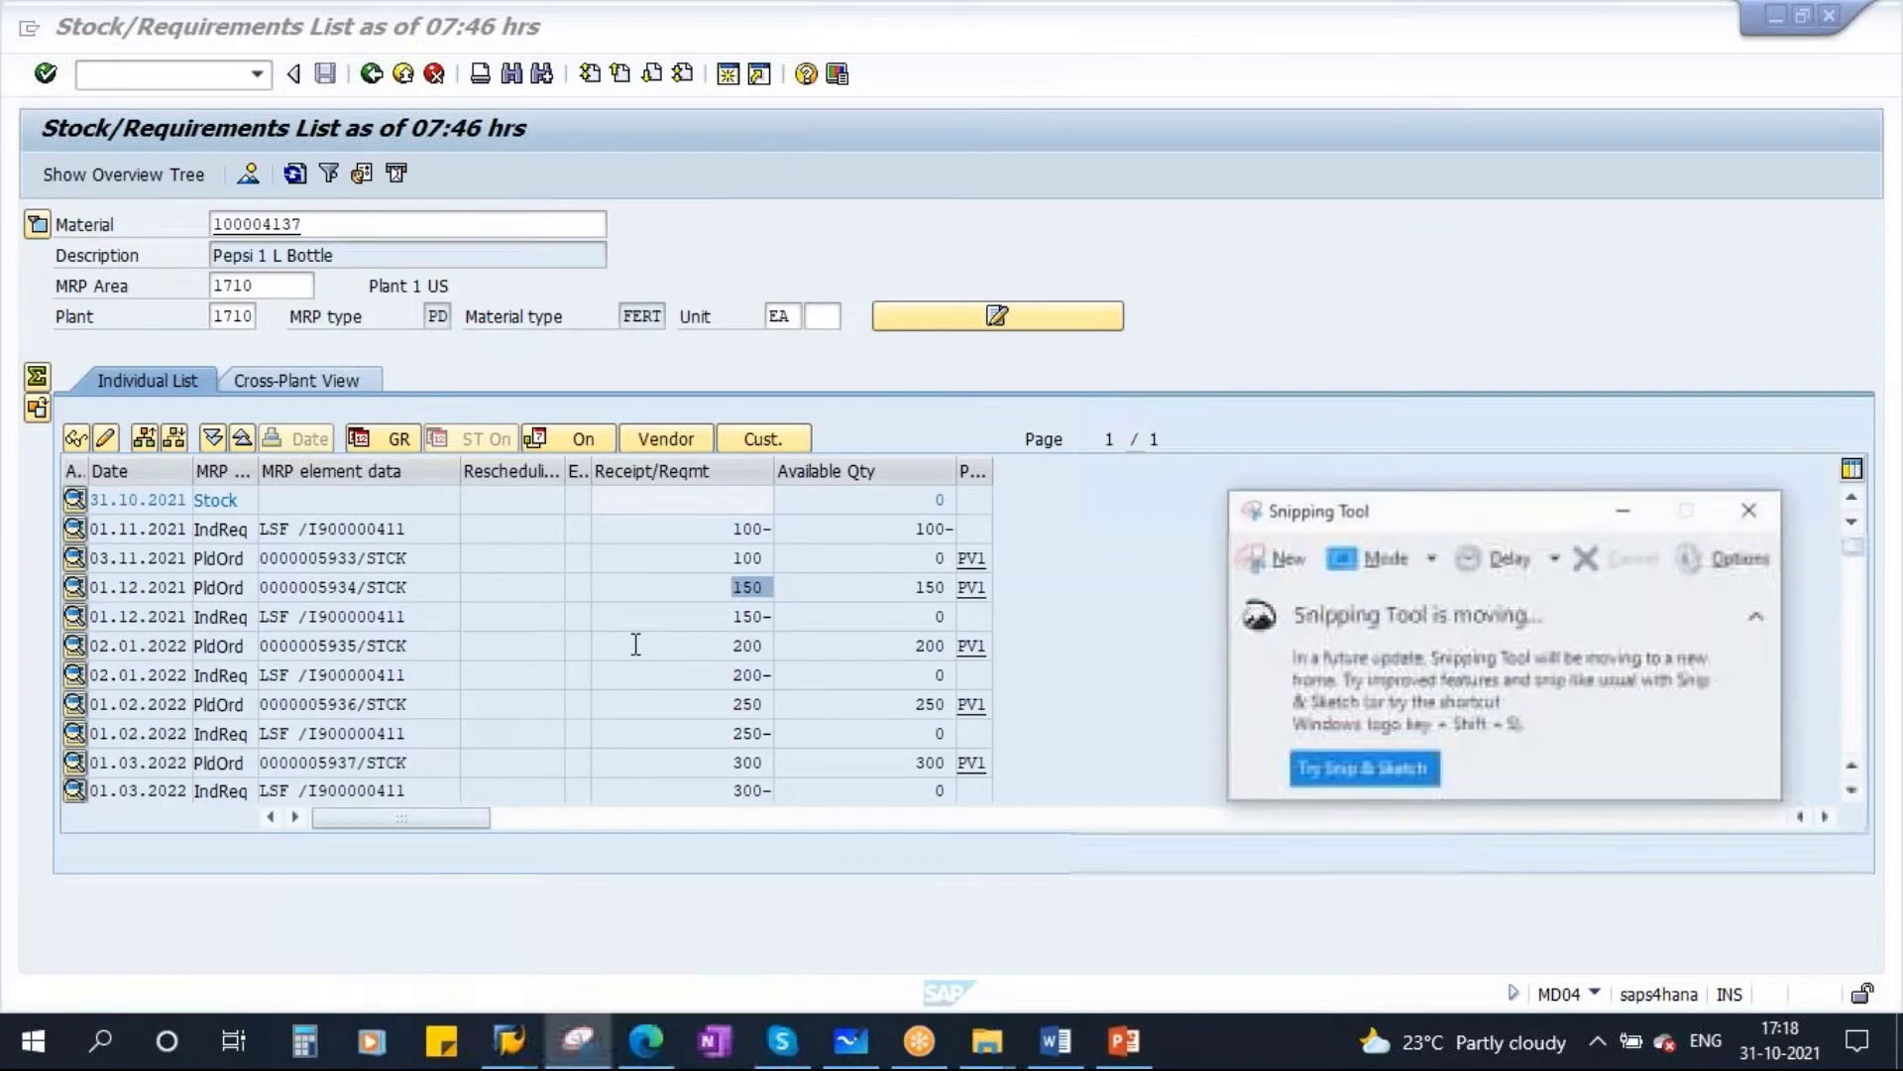
left_click(1272, 558)
left_click_drag(14, 110, 1018, 826)
left_click_drag(353, 26, 373, 204)
left_click(1145, 201)
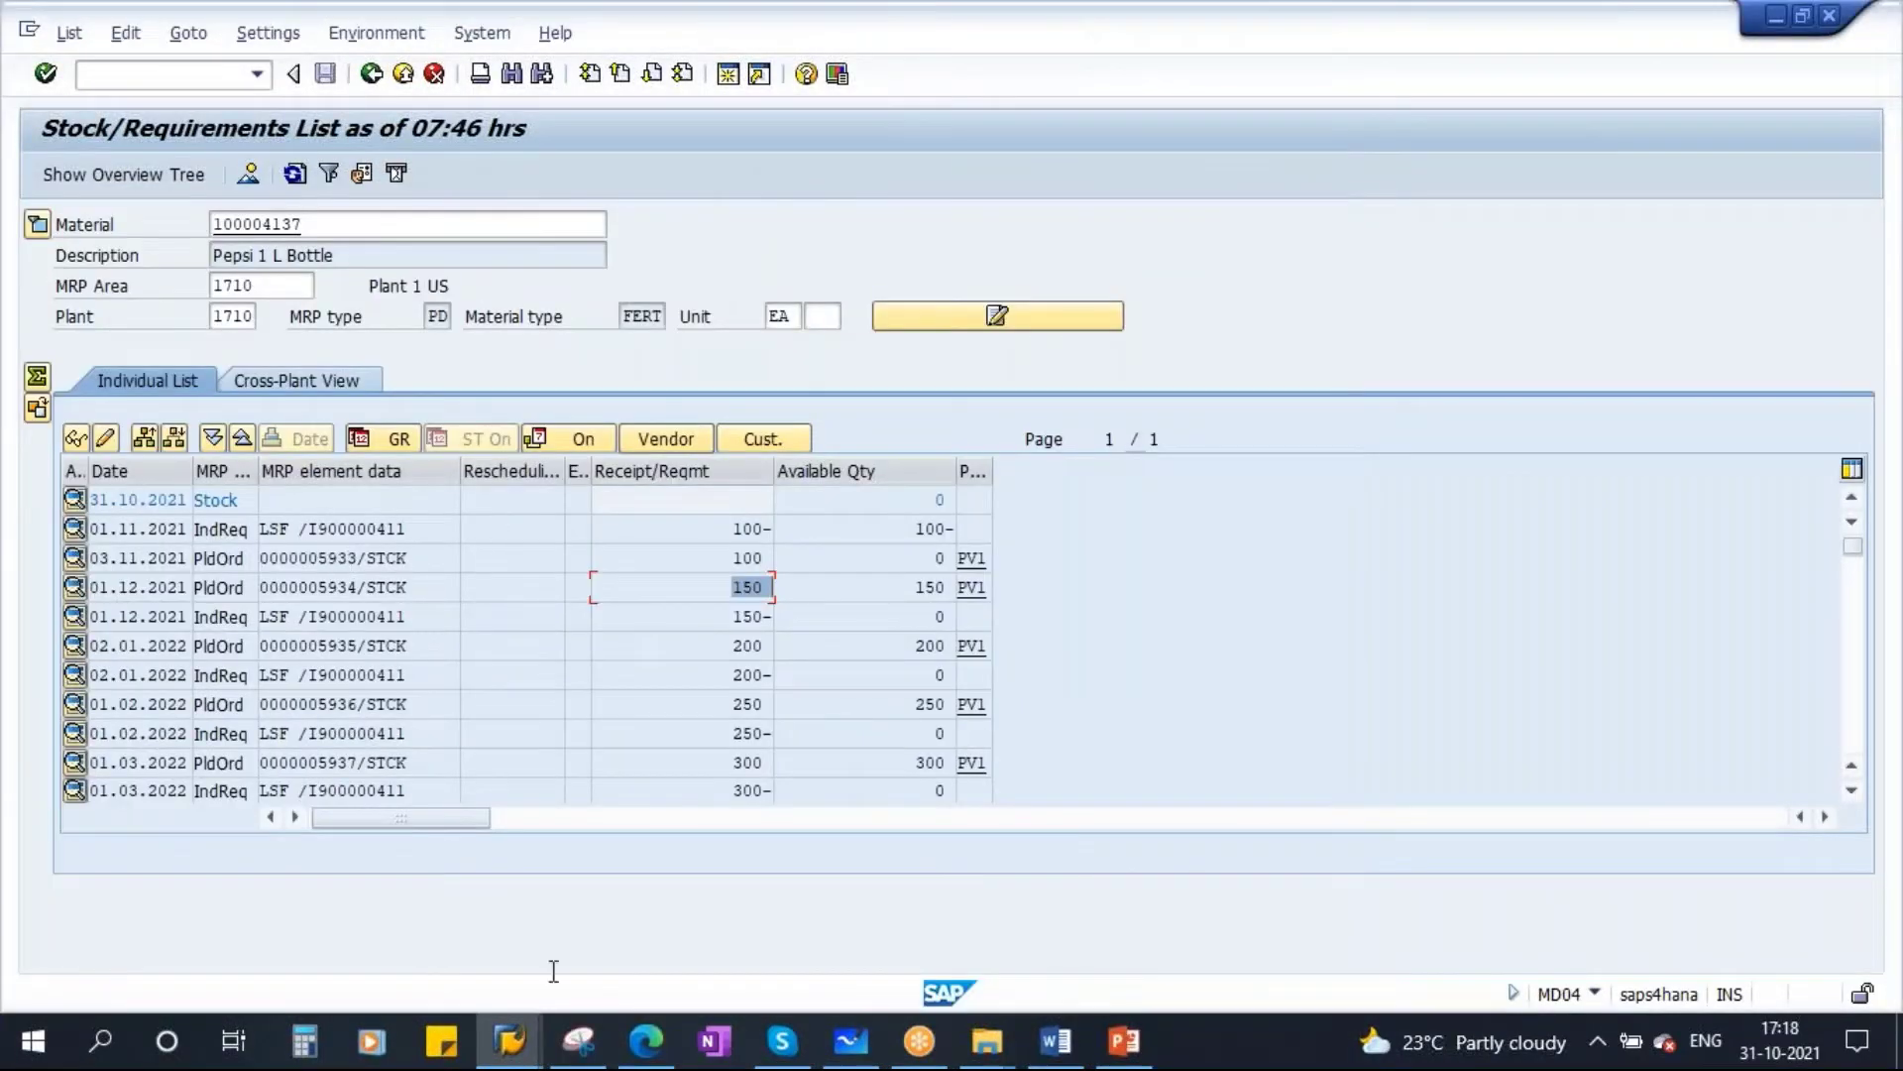
Step: Return to the material change session and run single-item, multi-level MRP in MD02 for material 100004137, plant 1710, with Create Purchase Req. 2
left_click(510, 1041)
left_click(1018, 897)
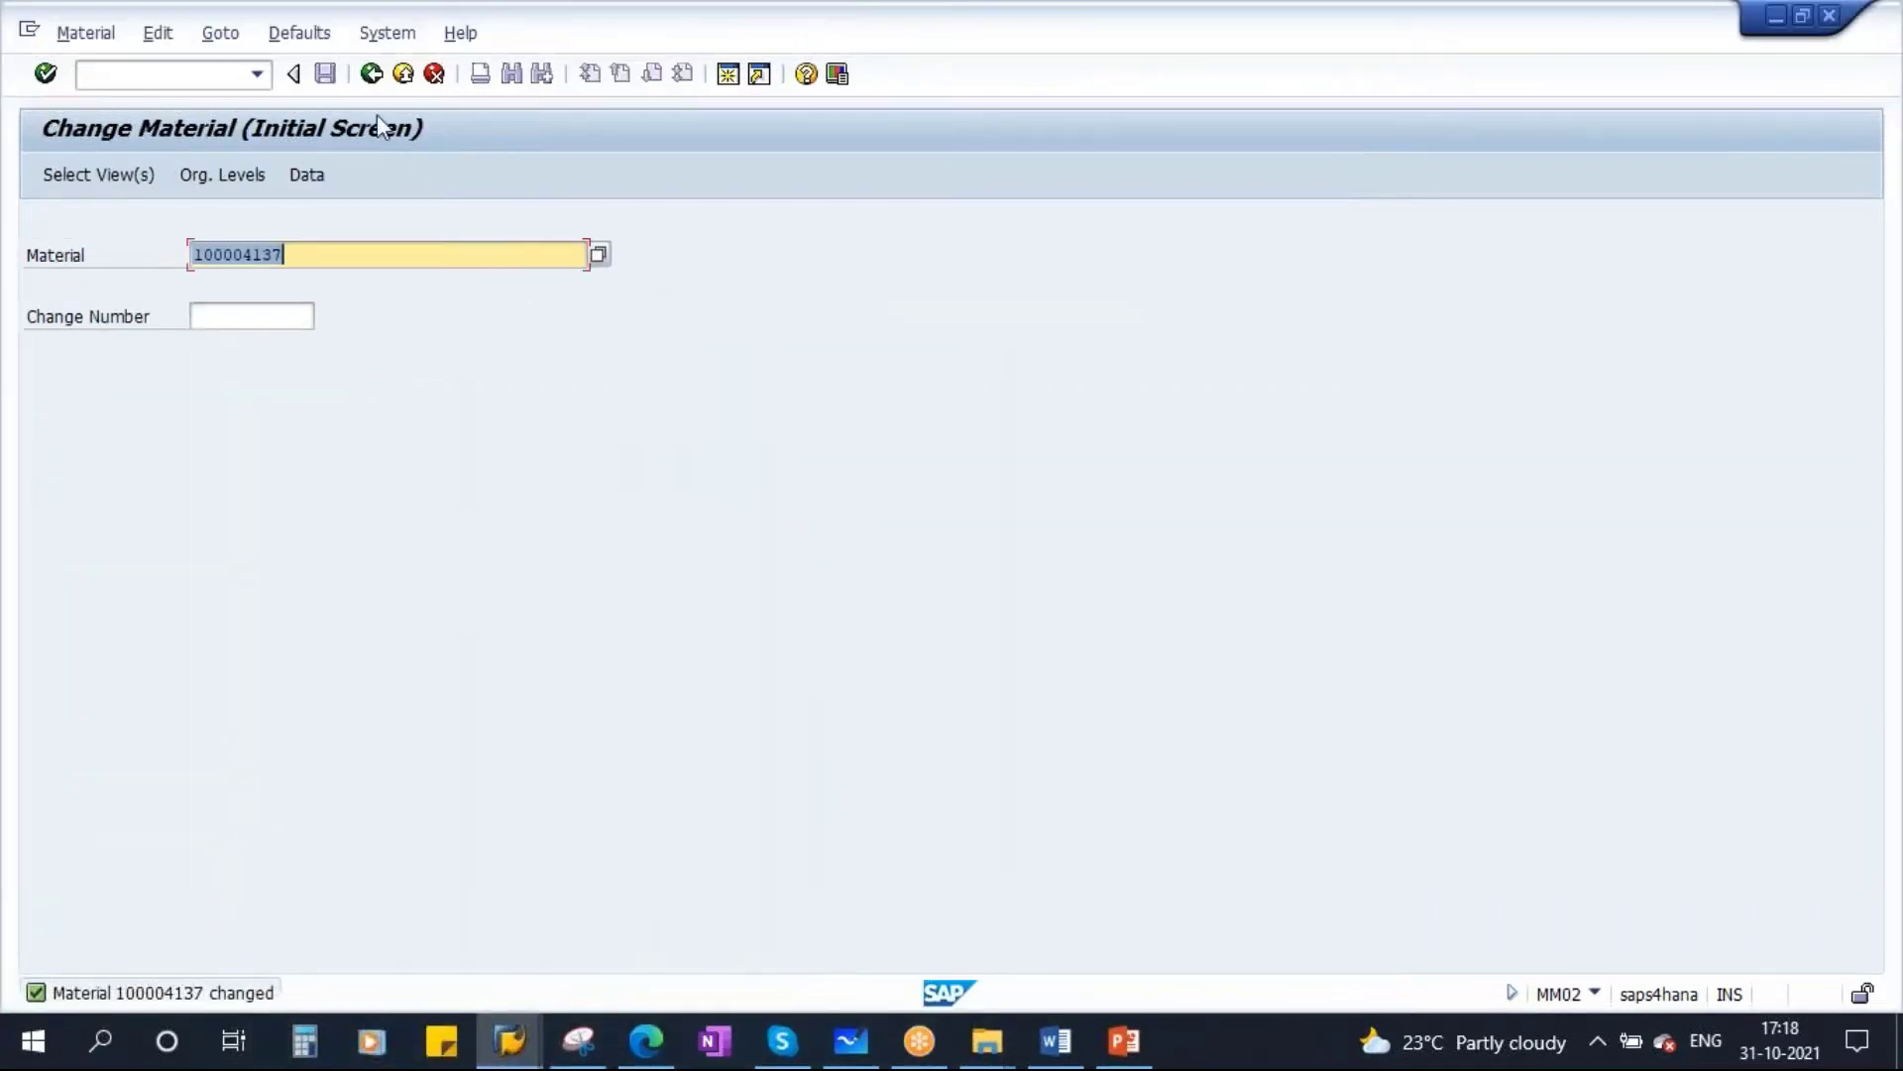
left_click(157, 75)
type("/nmd0")
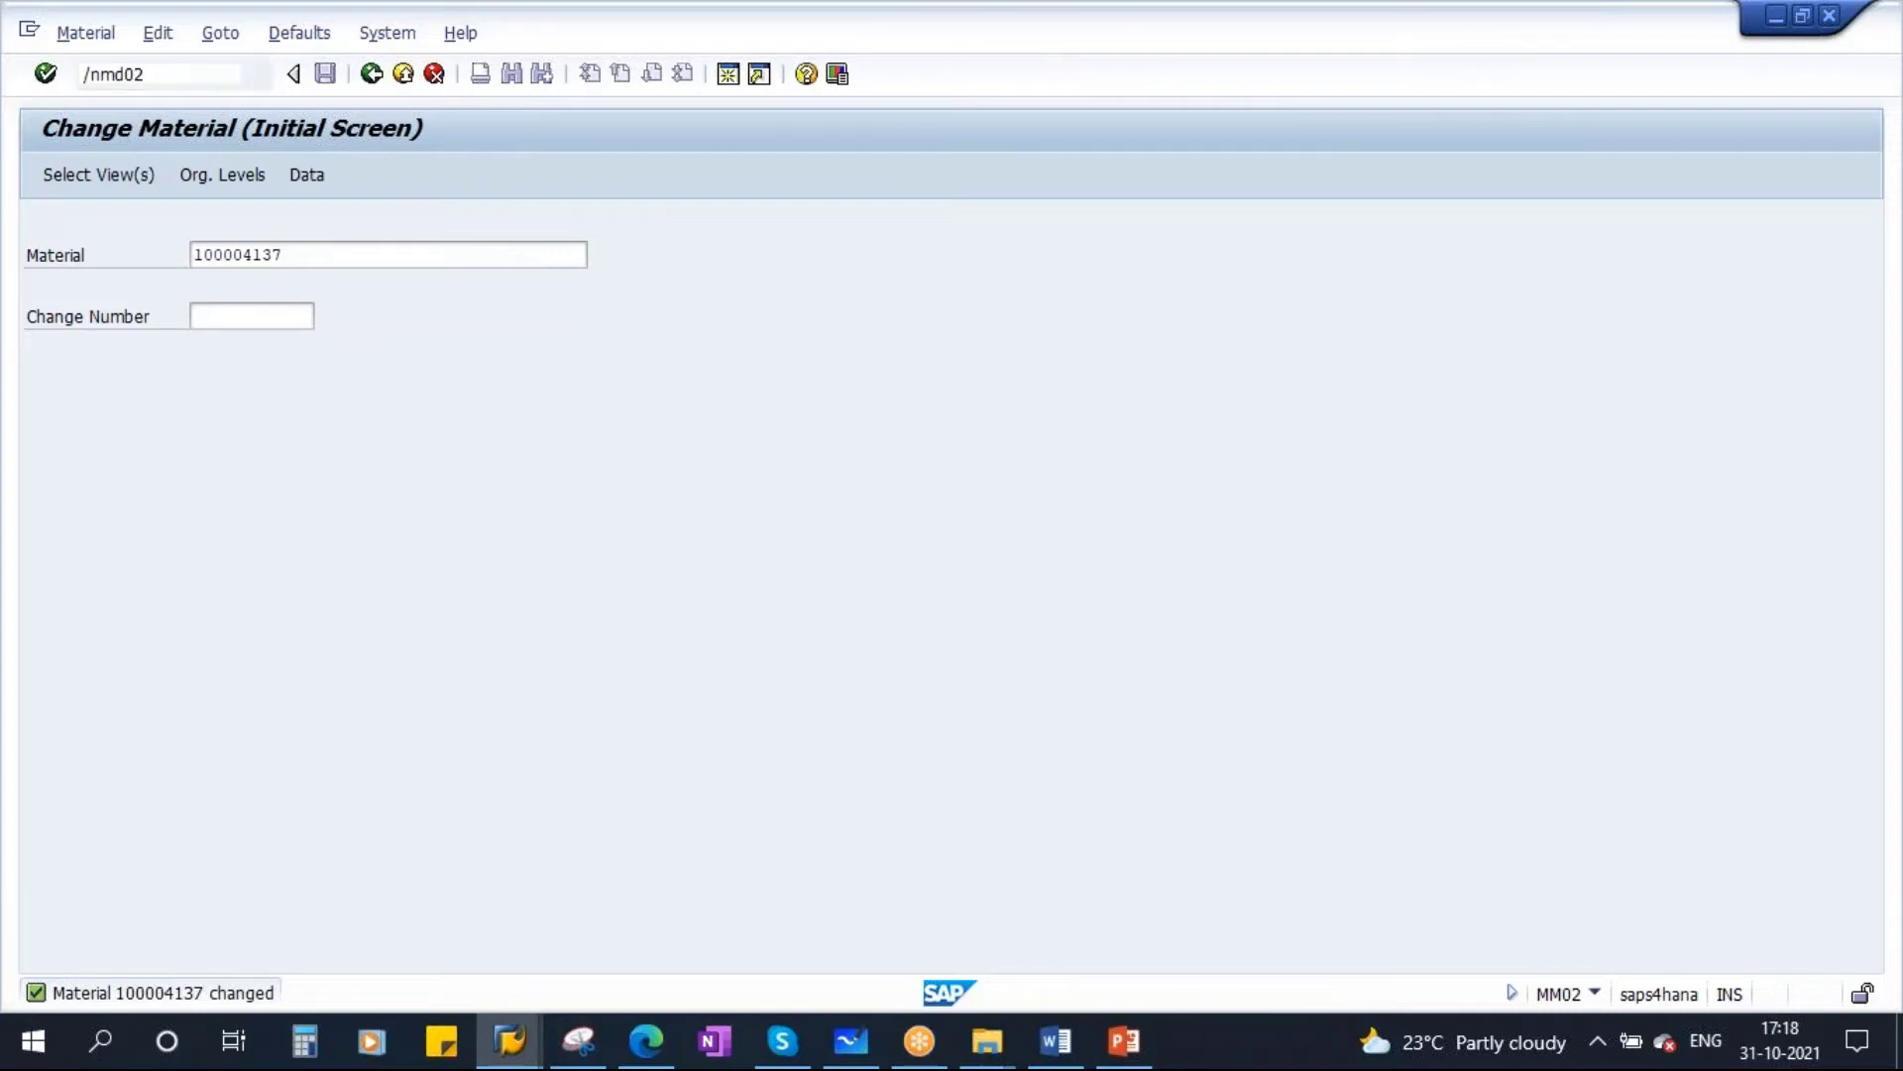
type("2")
key("Return")
key("Return")
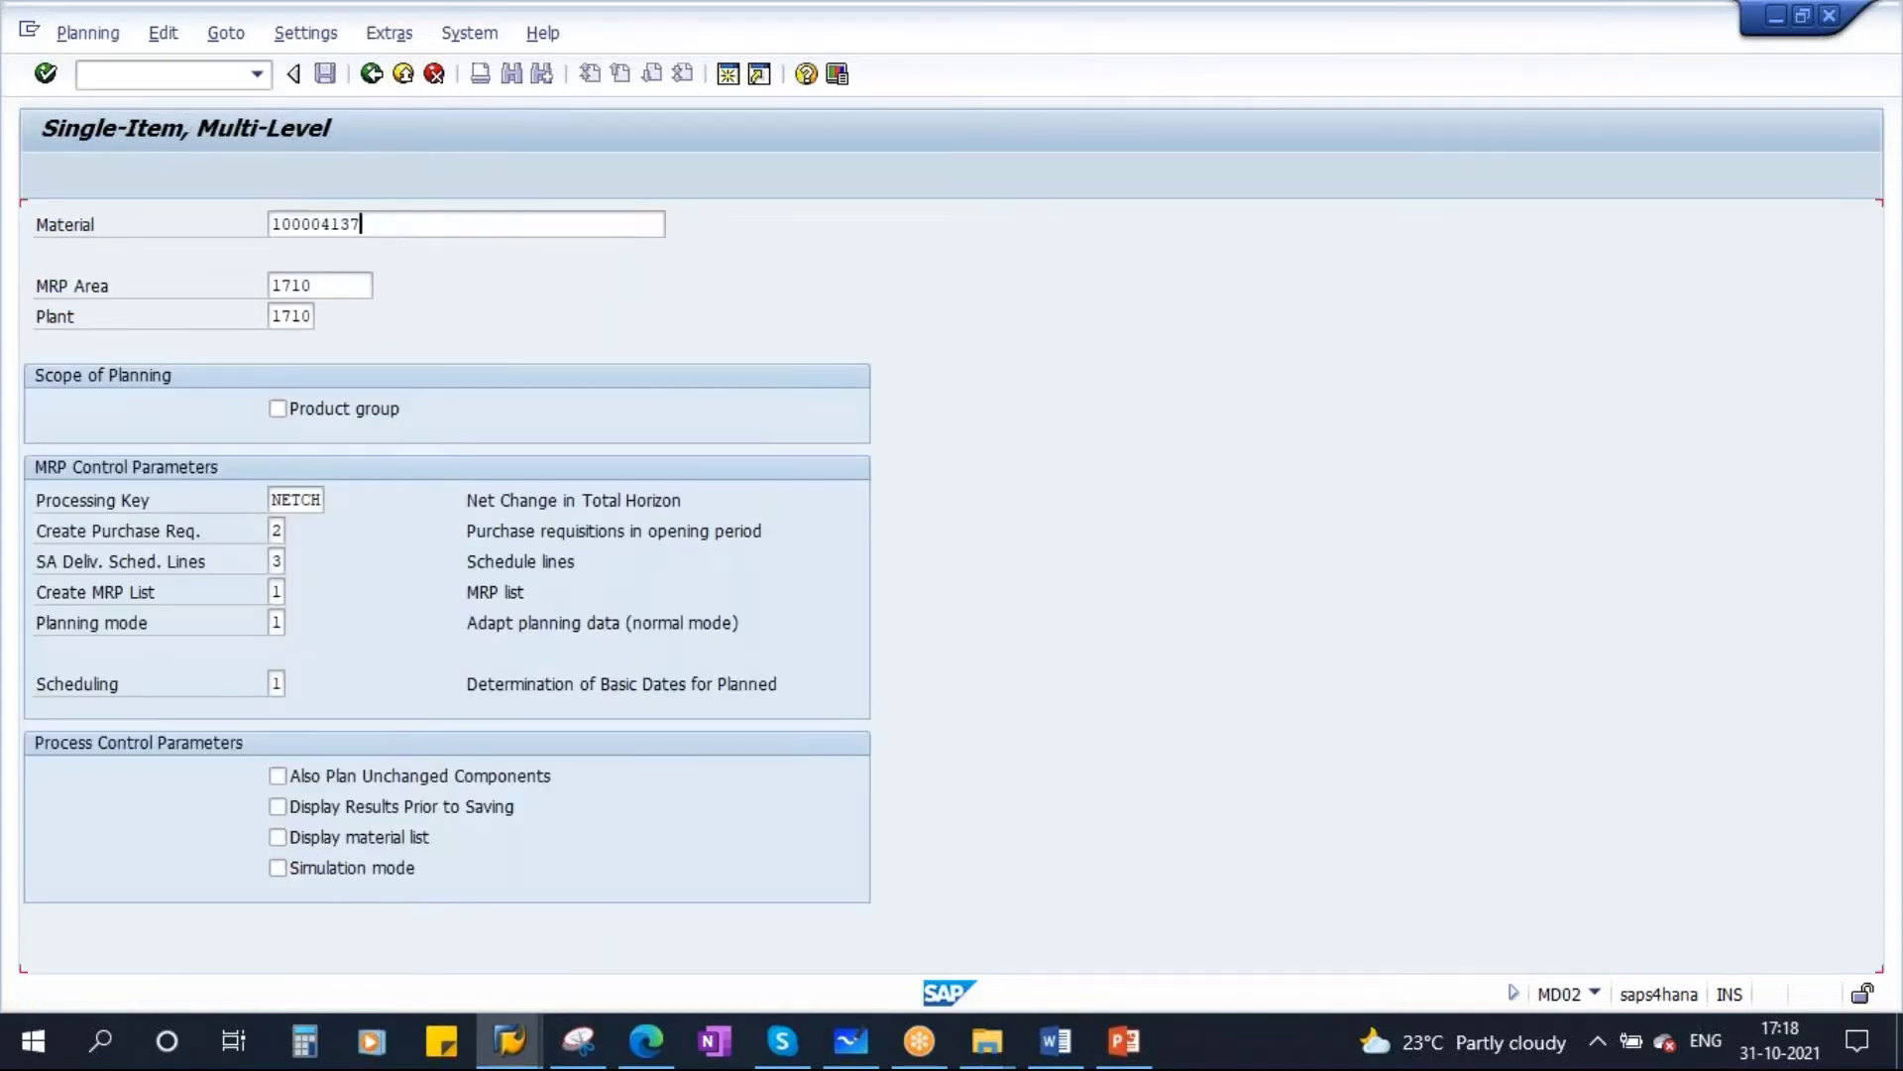
key("Return")
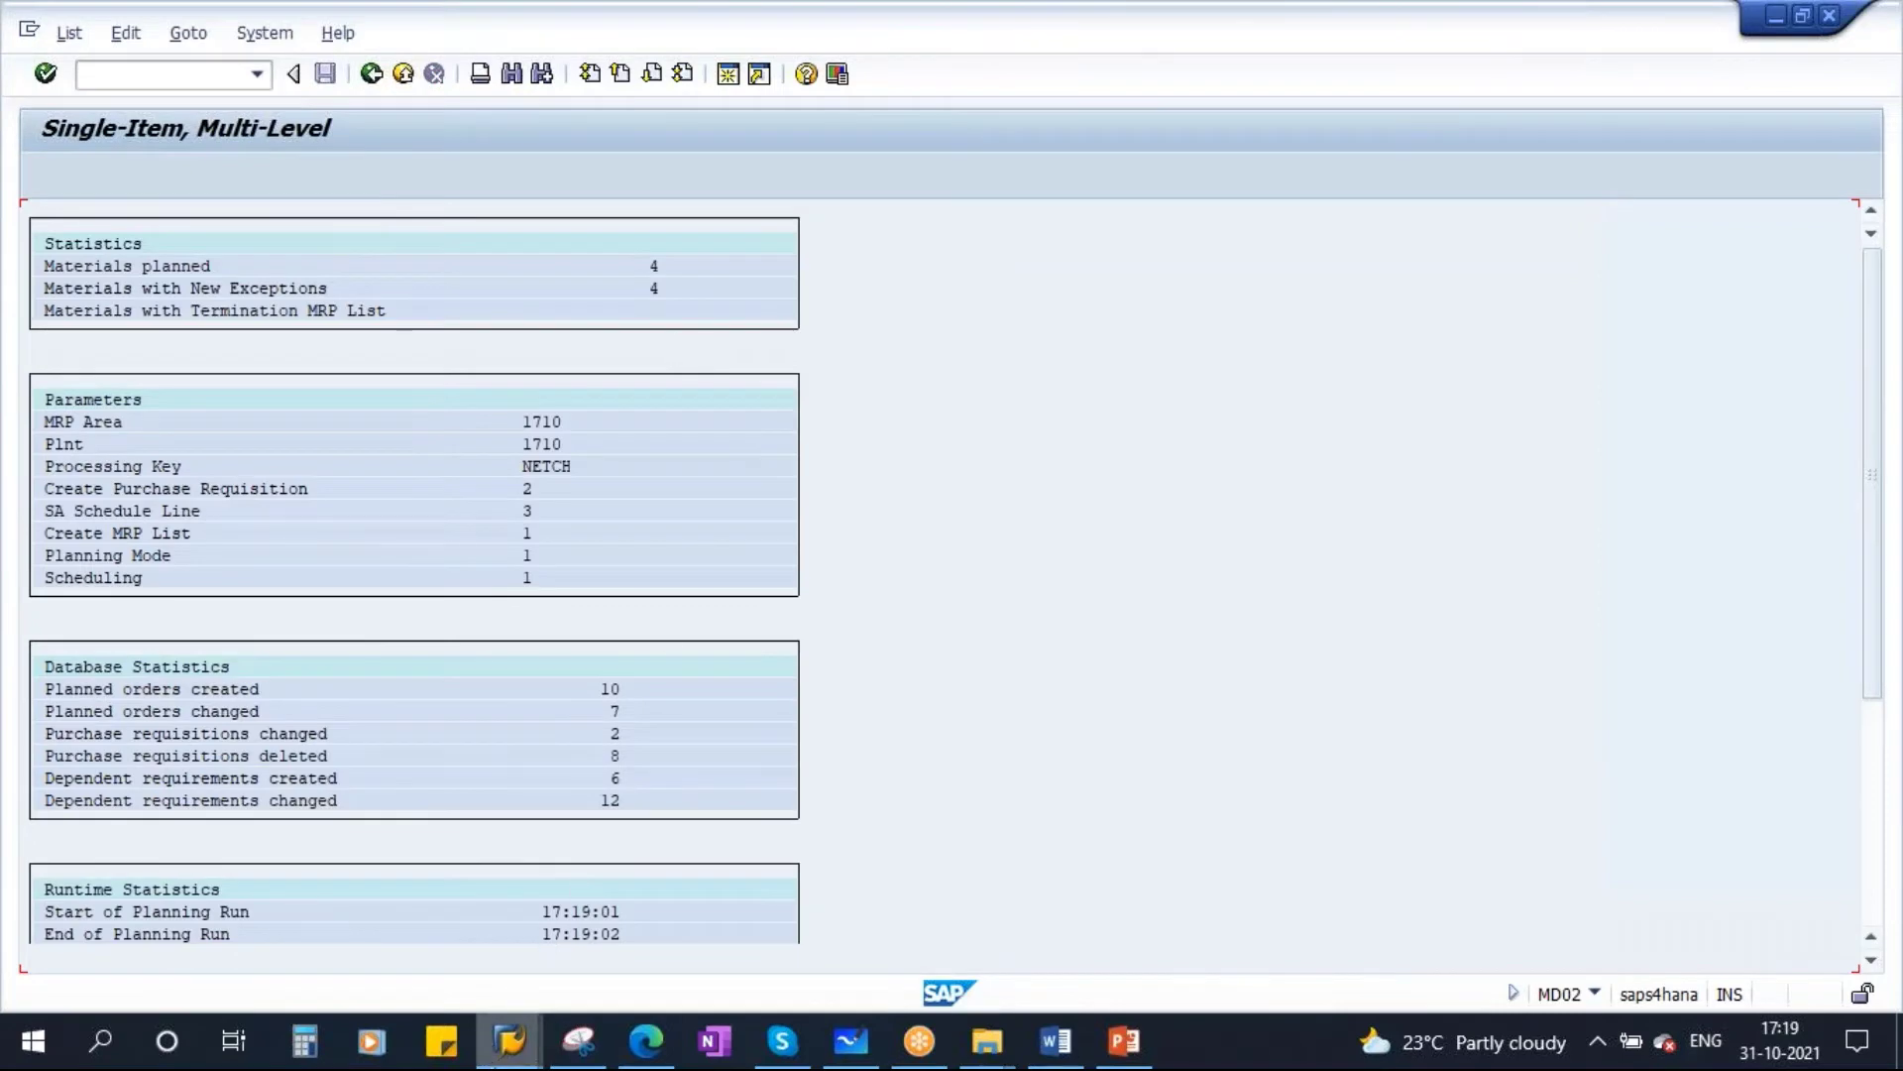
Step: Switch to the stock/requirements list, refresh it and check the receipt quantity of each planned order
mouse_move(509, 1041)
left_click(614, 855)
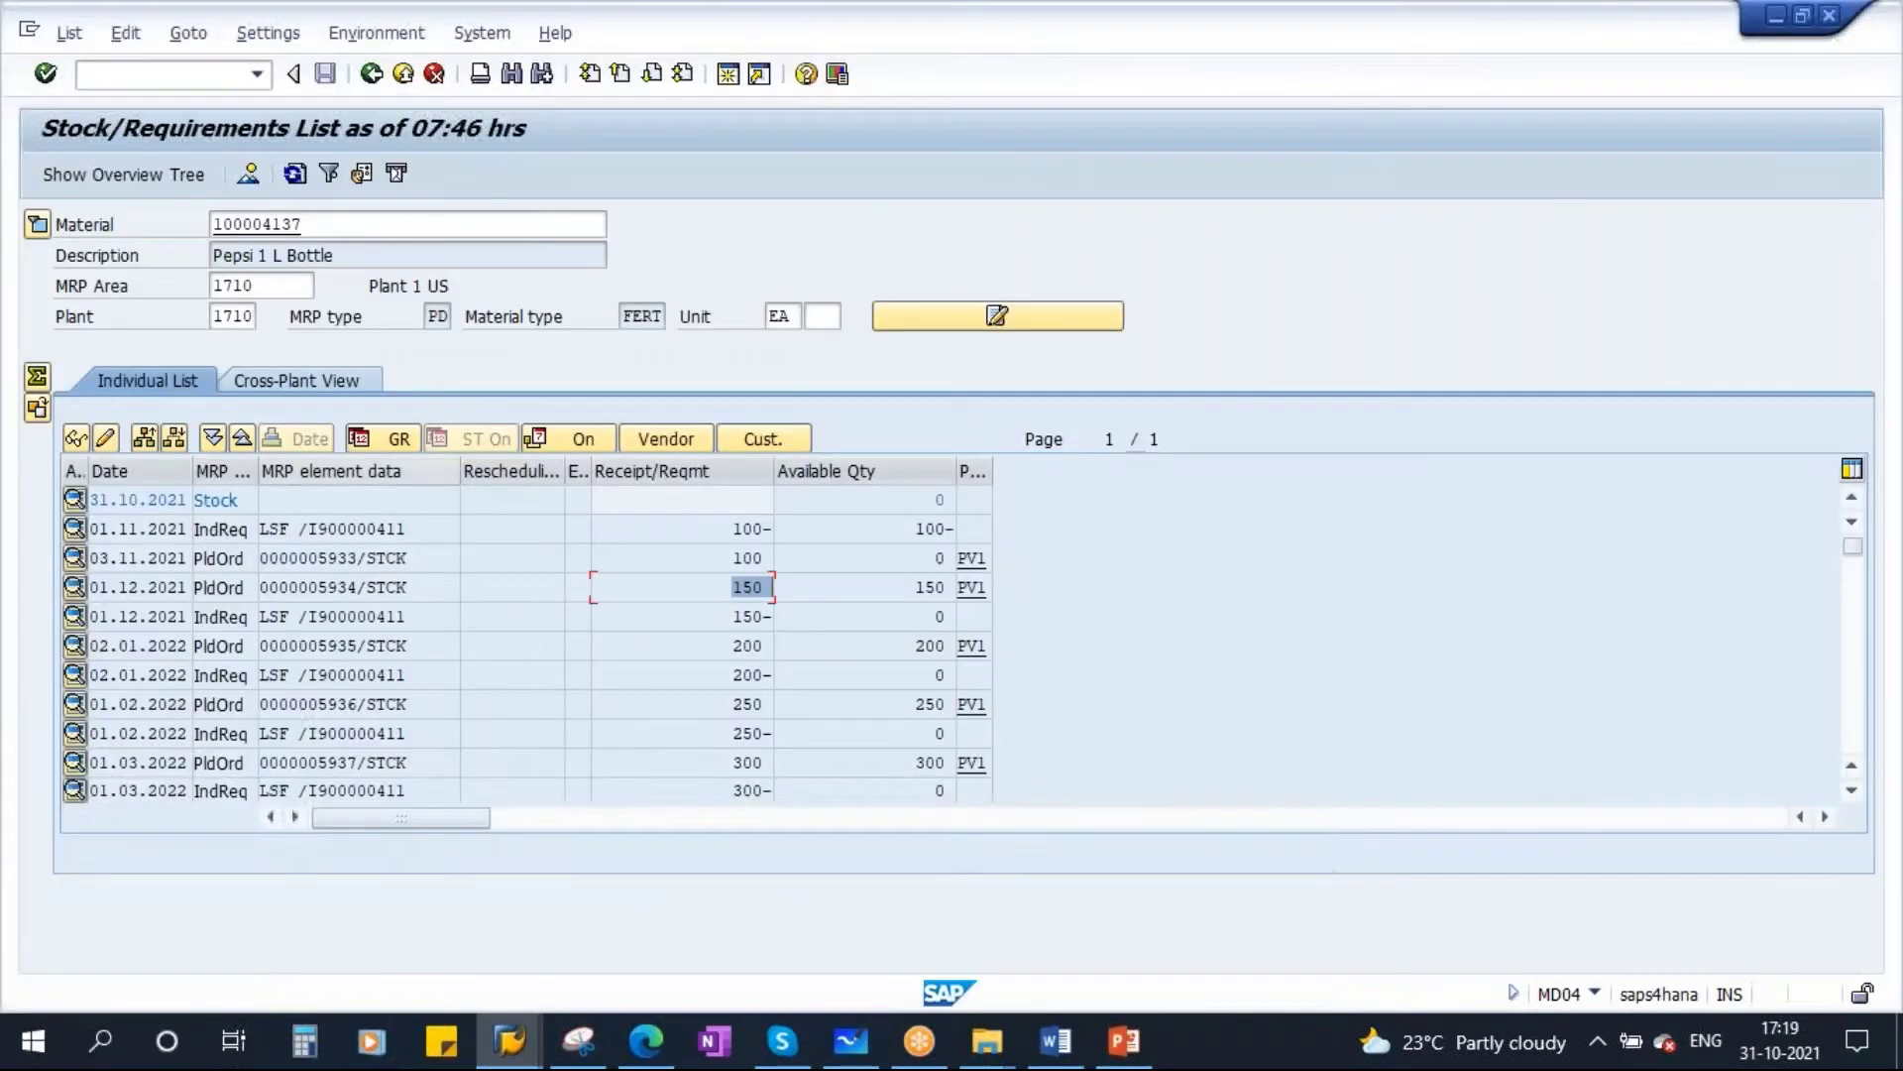
left_click(299, 173)
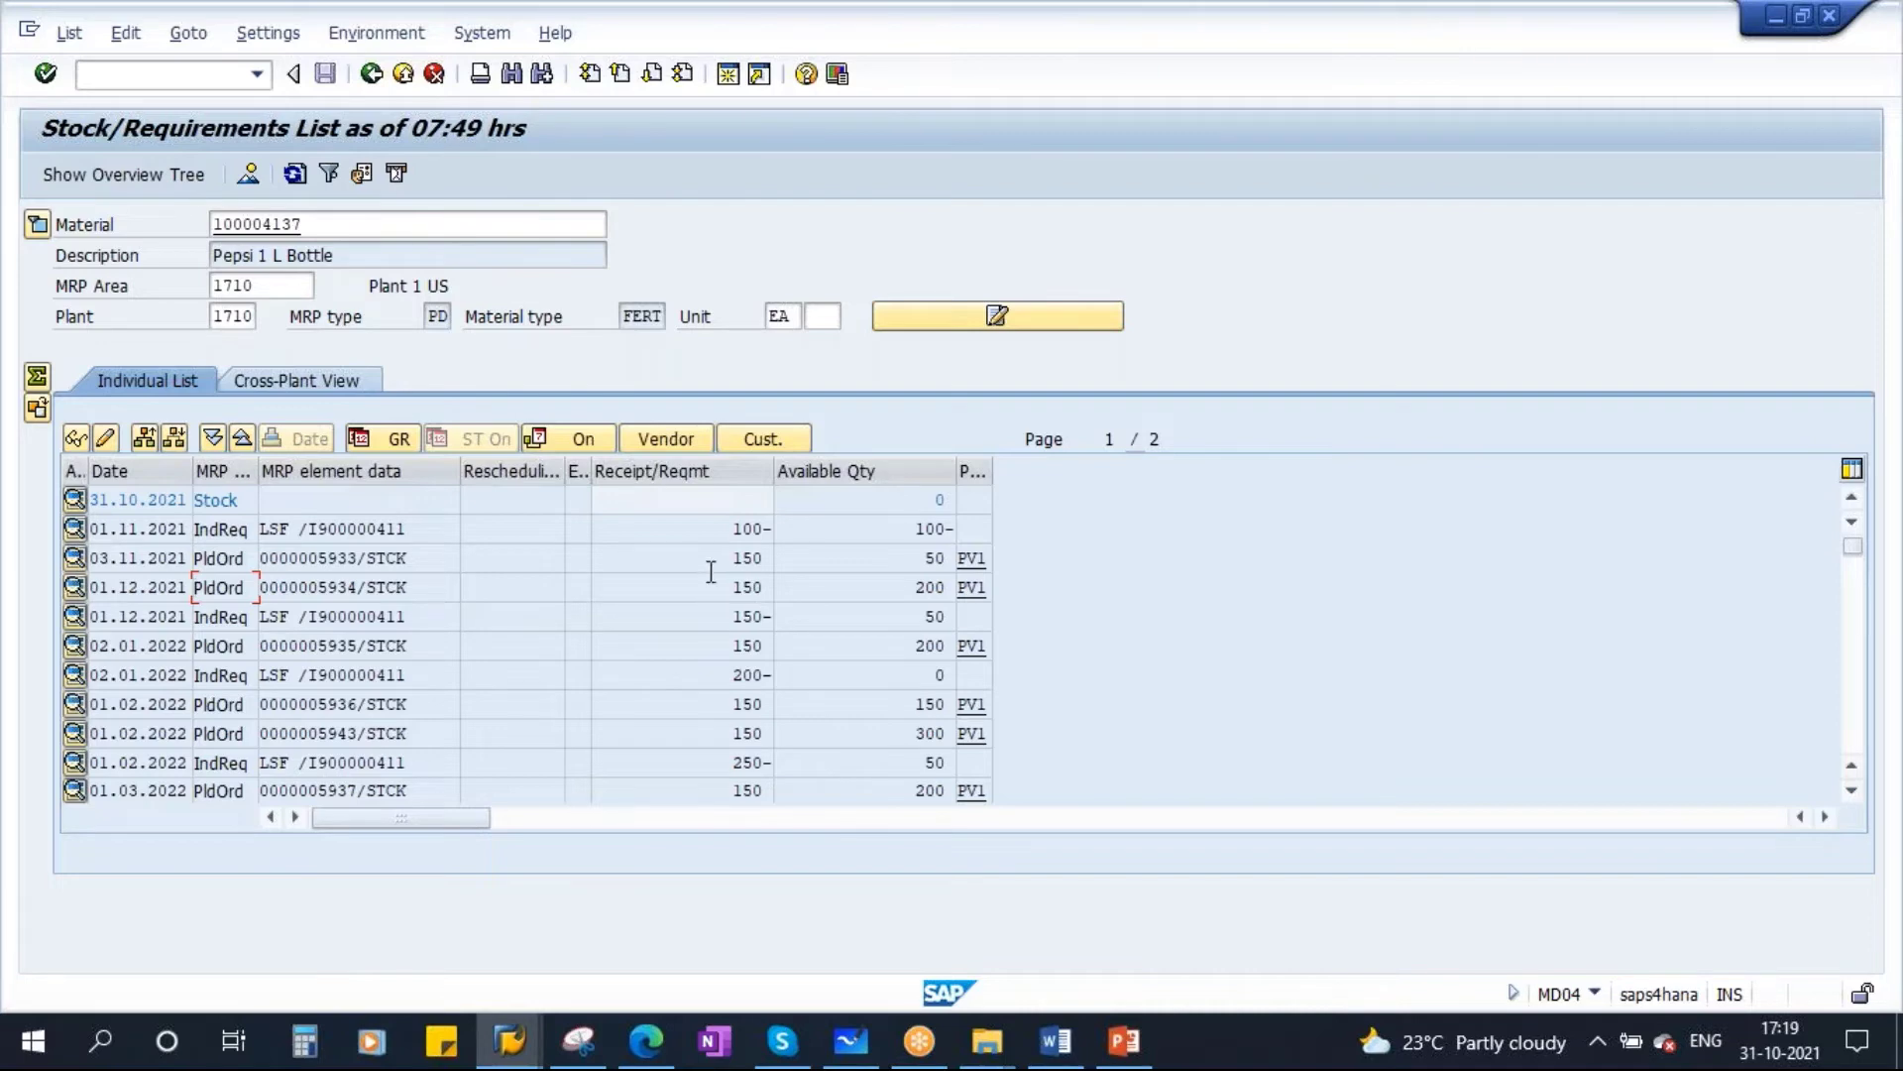
left_click(736, 589)
left_click(720, 649)
left_click(713, 708)
double_click(714, 708)
double_click(702, 736)
double_click(724, 793)
Step: Compare the planned orders from November 2021 to January 2022 with the independent requirements of 01.11.2021 and 02.01.2022
double_click(727, 560)
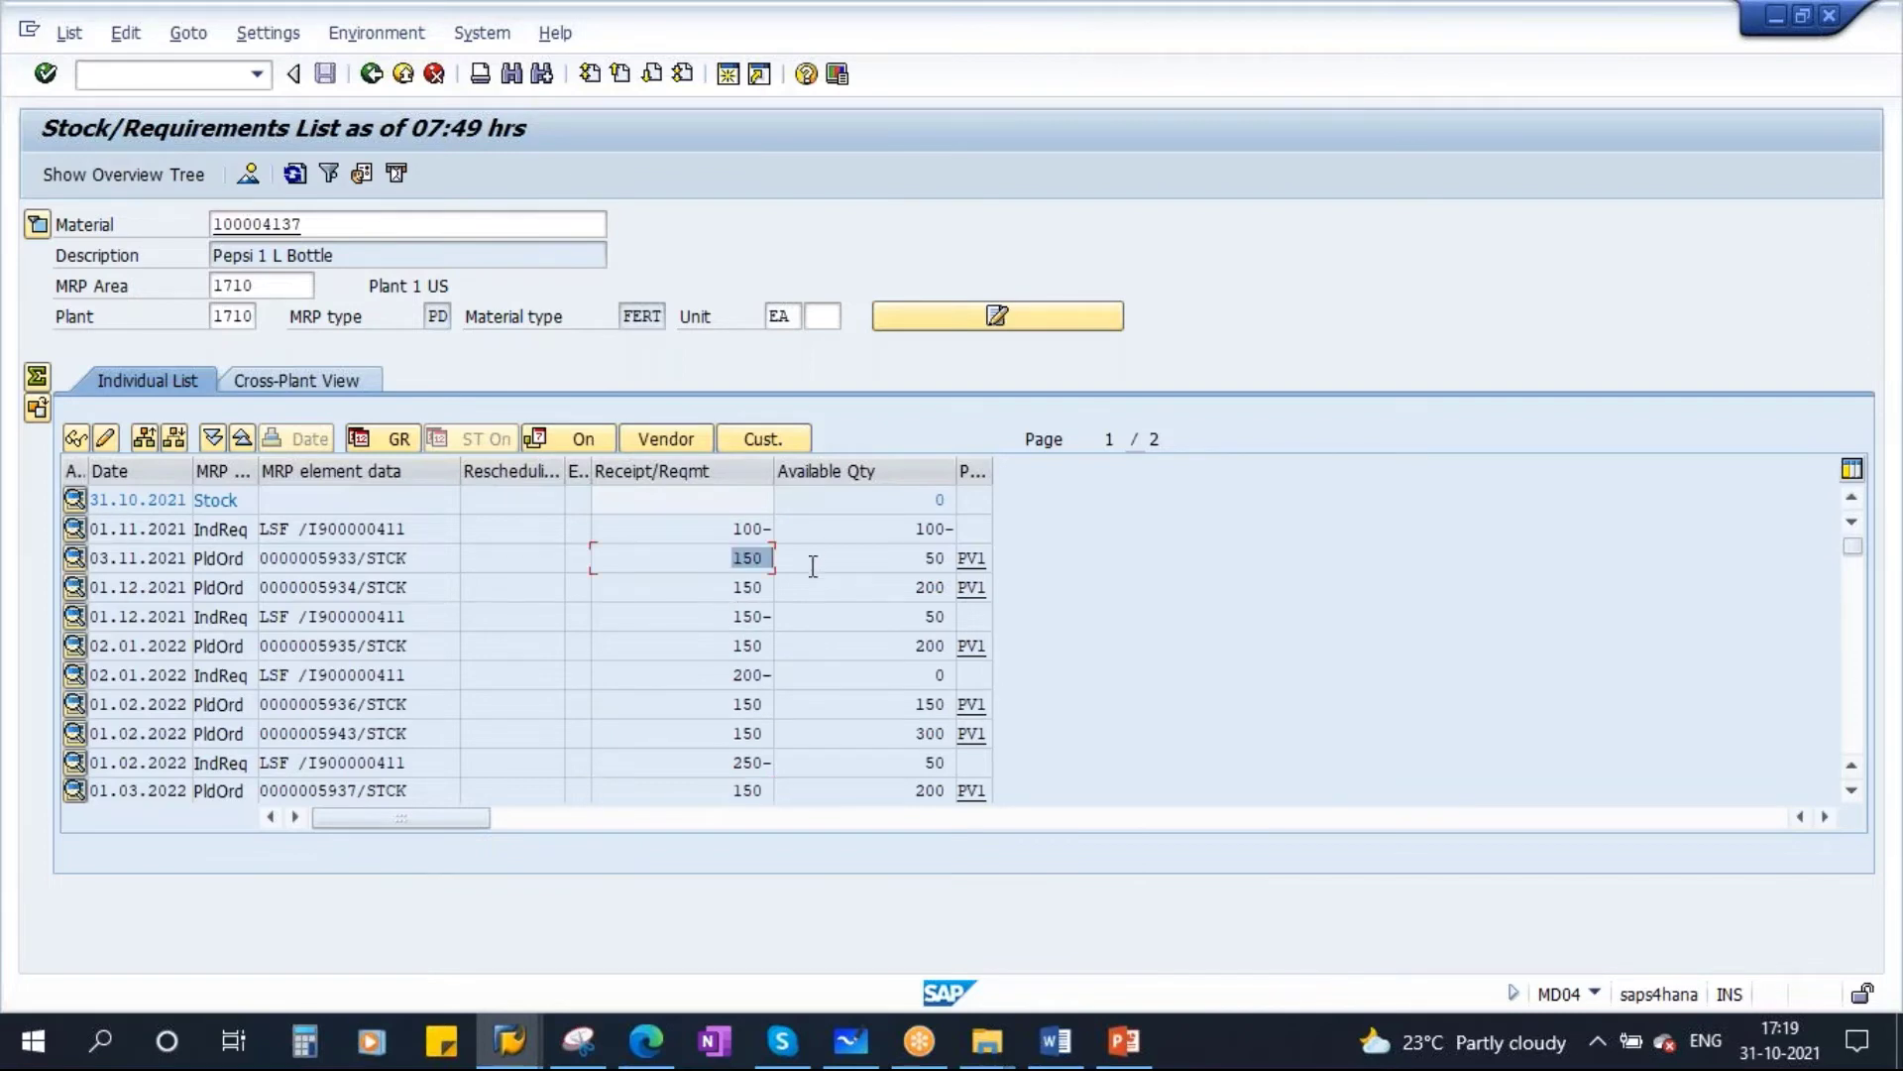
double_click(722, 587)
double_click(720, 646)
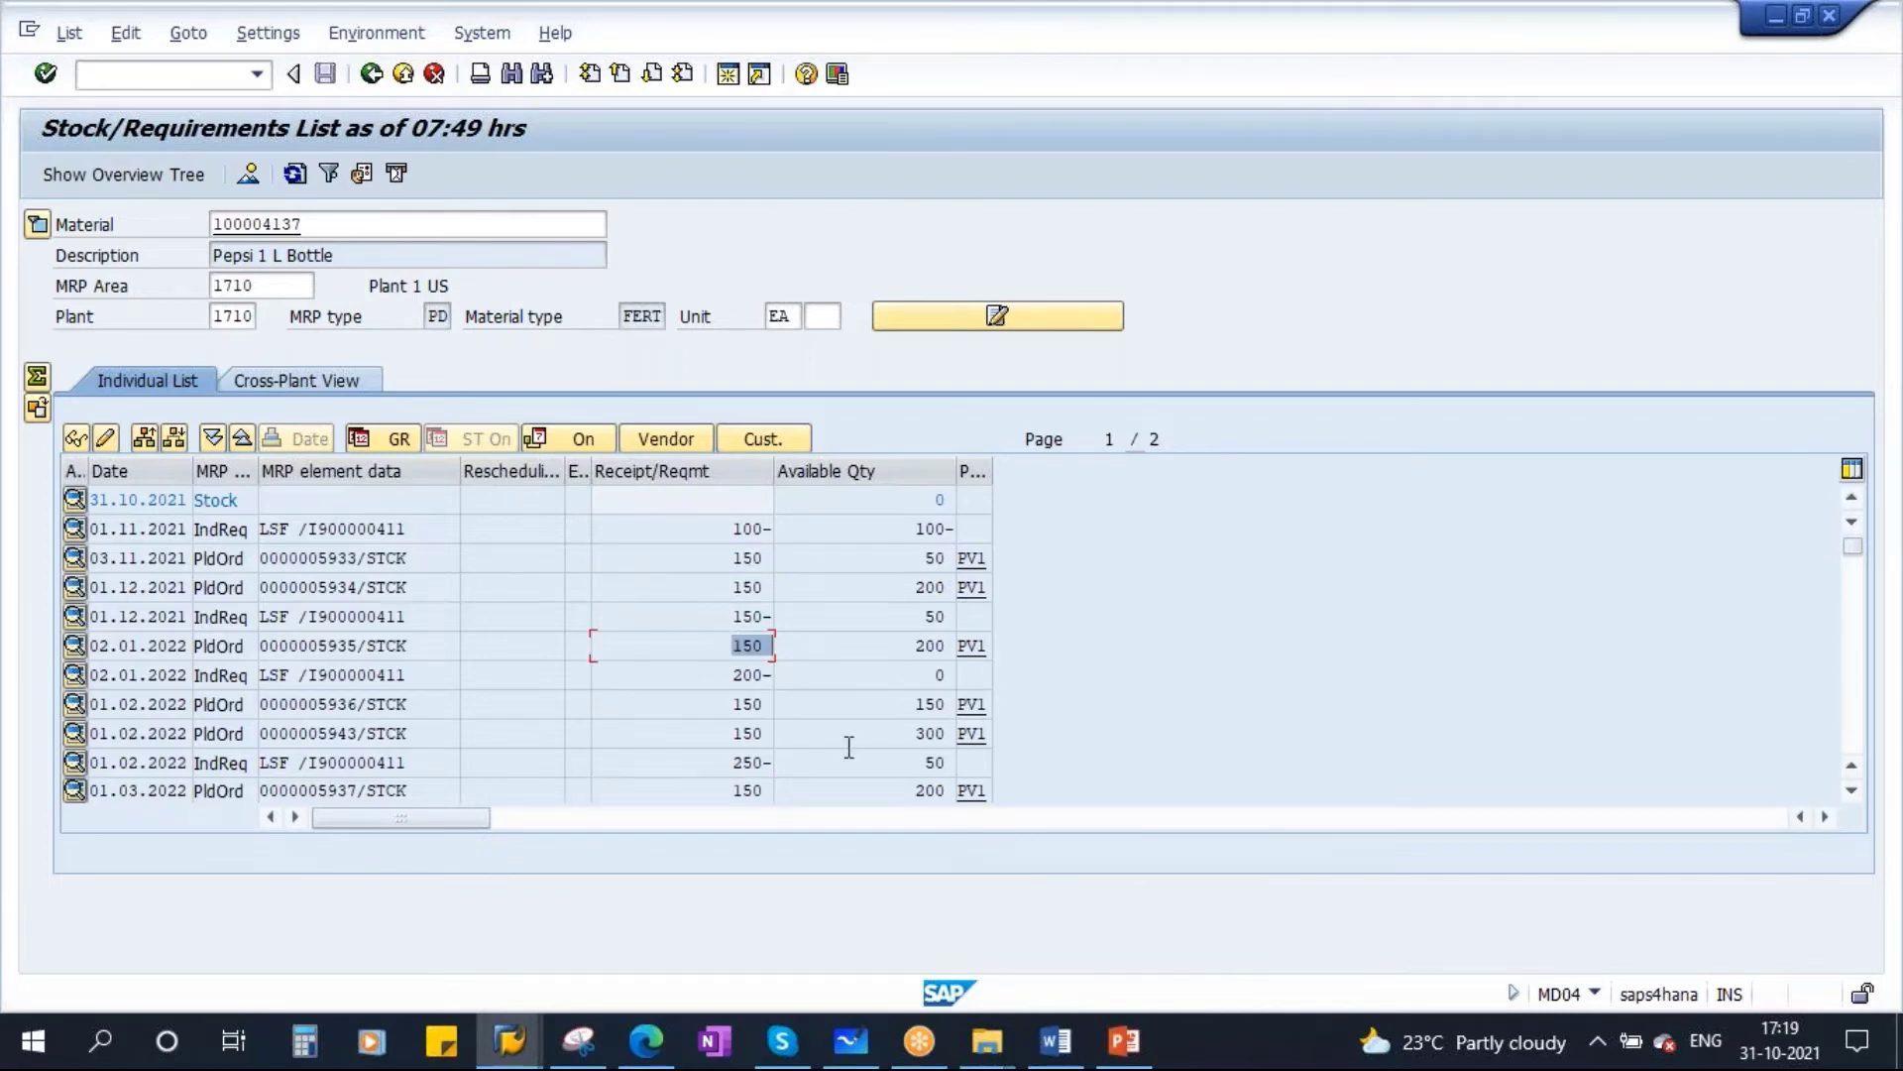
double_click(727, 530)
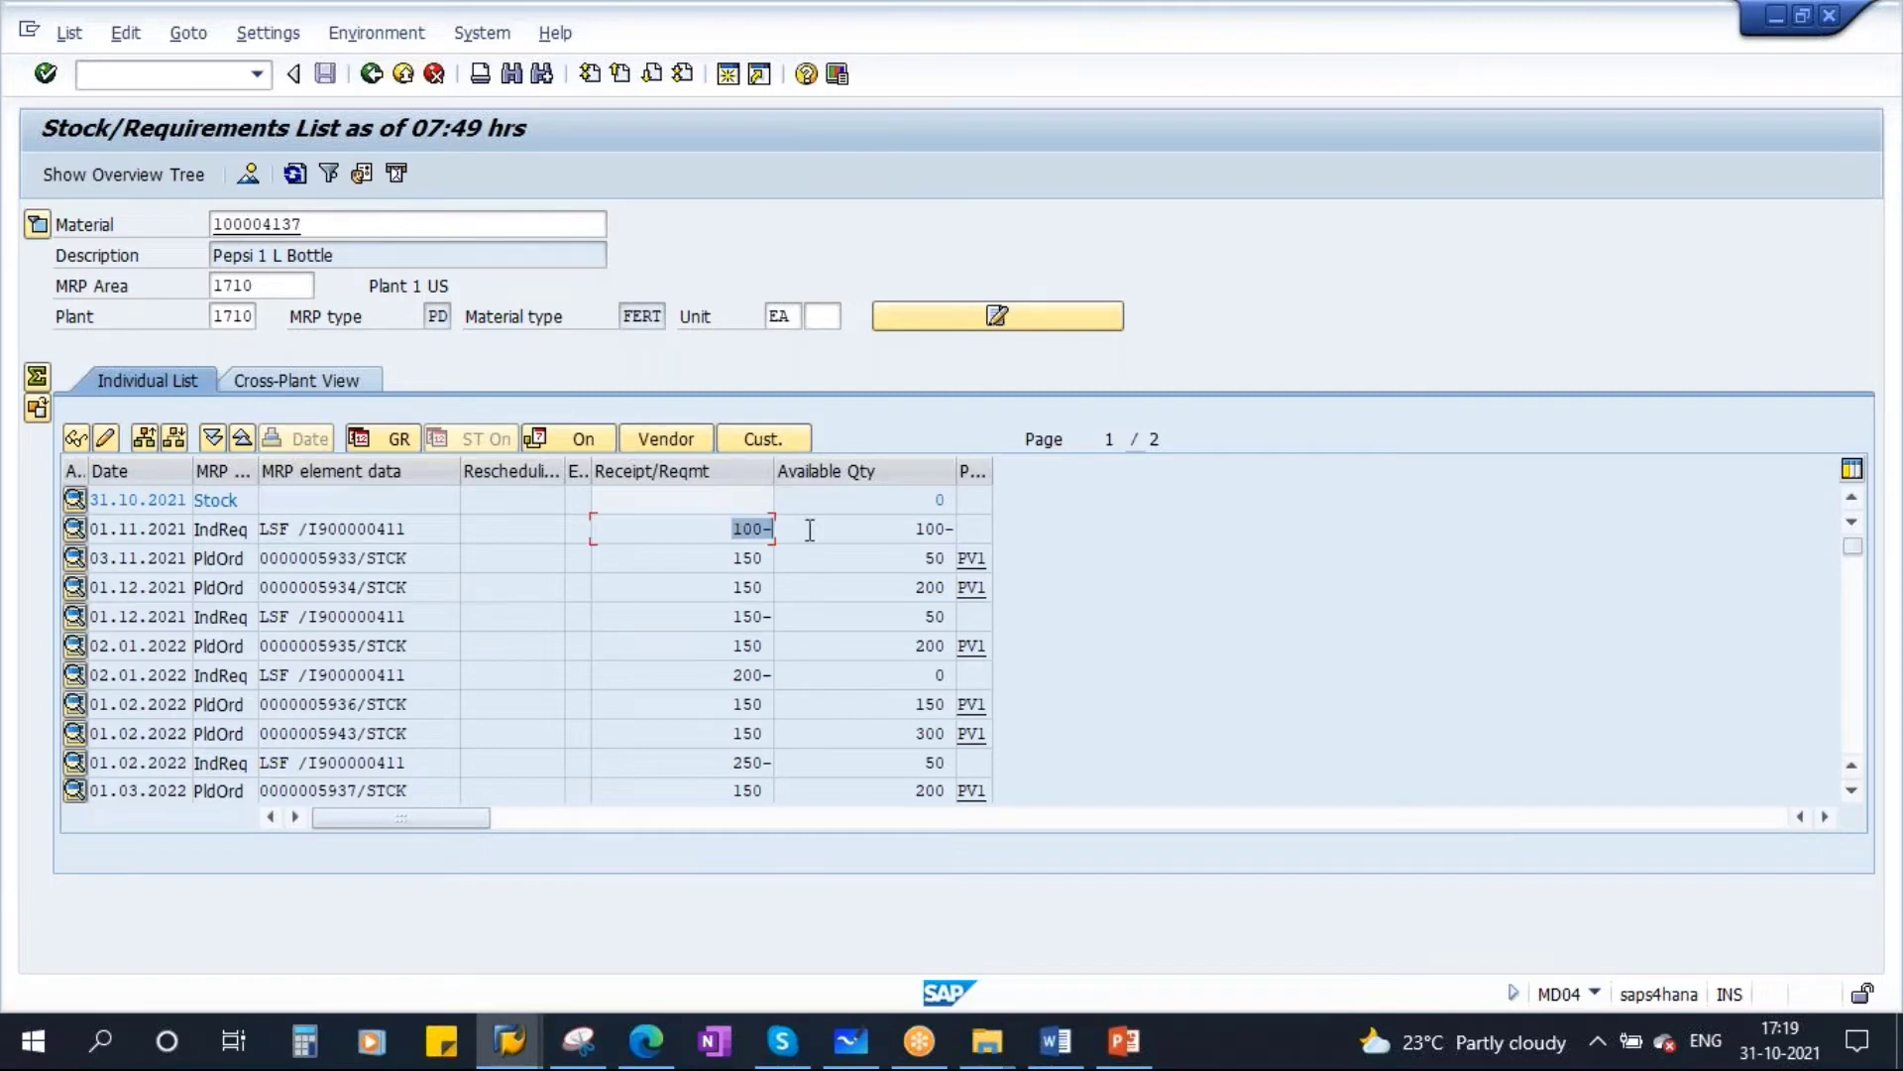
double_click(725, 674)
Step: Switch to PowerPoint, show slide 6 on Static Lot sizing Procedures and read how Fixed lot size (FX) uses the fixed order quantity
left_click(1123, 1041)
left_click(179, 526)
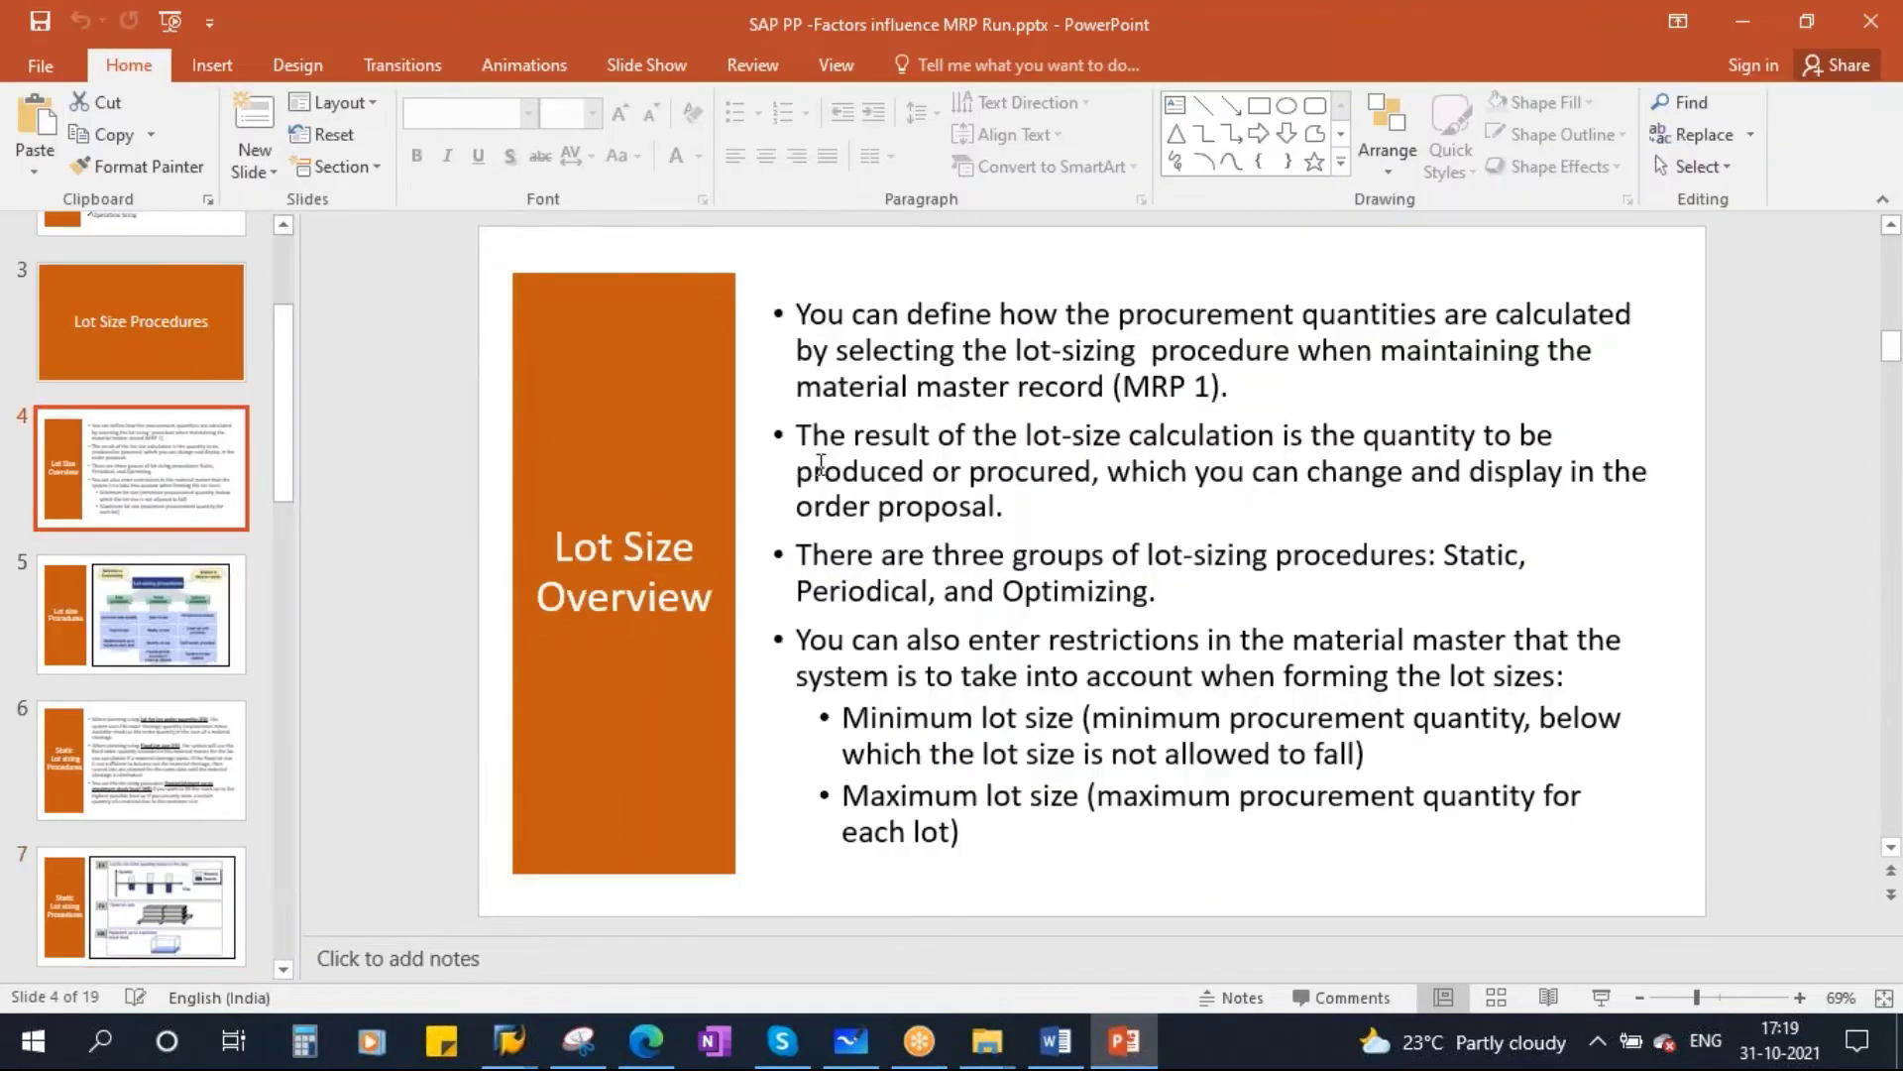
left_click(218, 793)
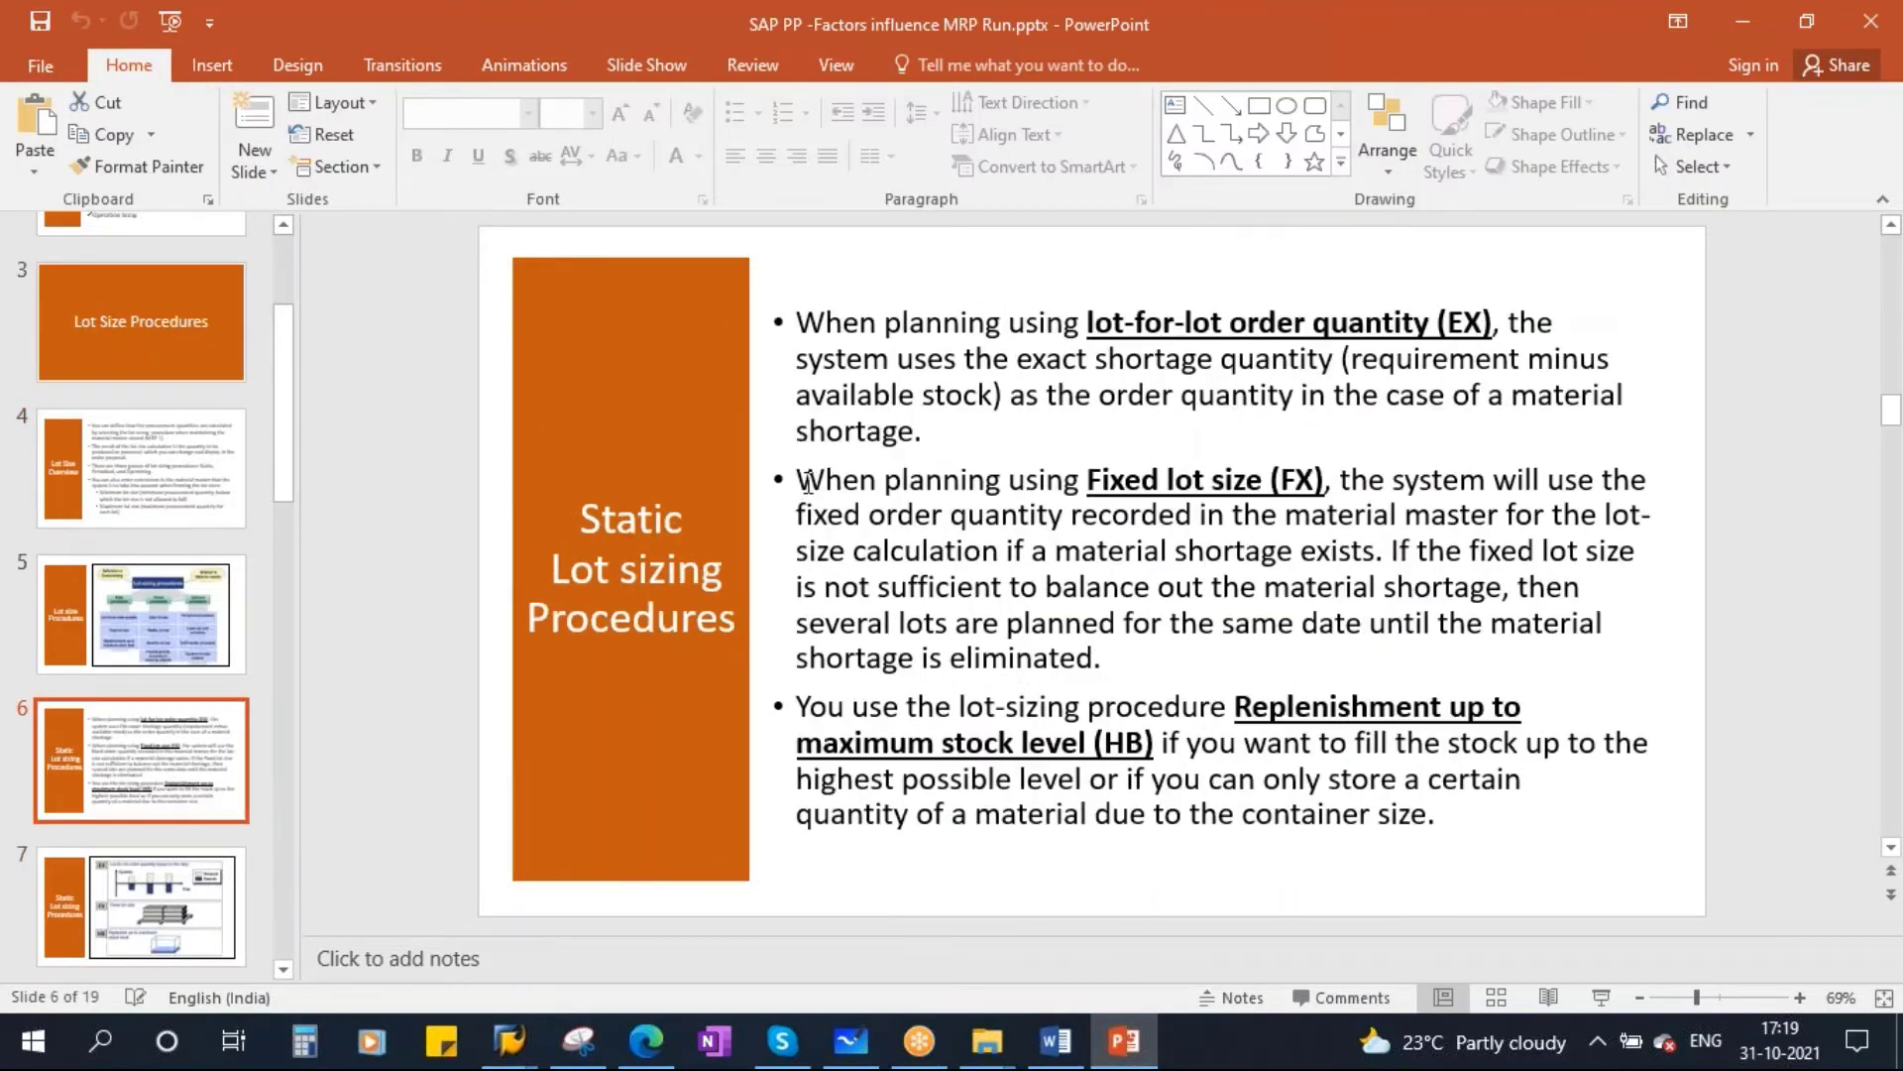
left_click(859, 485)
left_click_drag(859, 486, 1604, 485)
left_click(1356, 488)
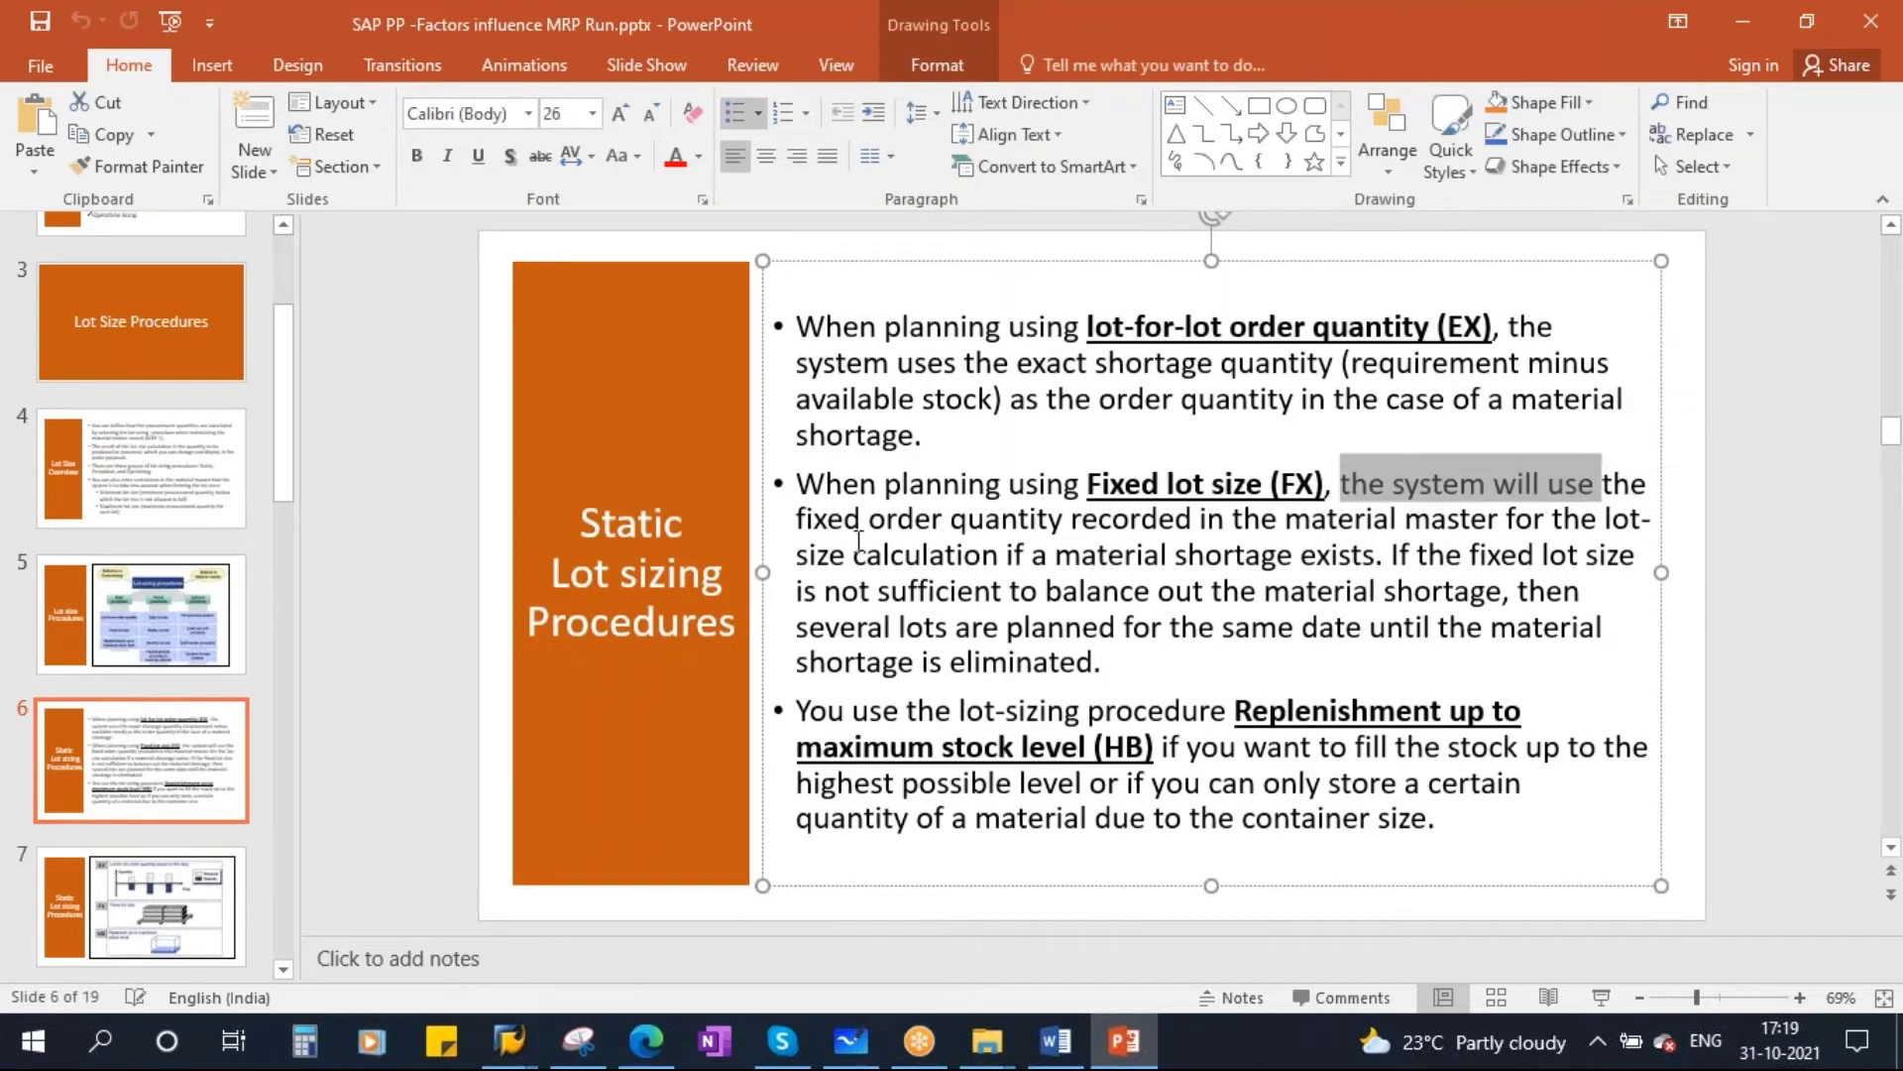
left_click_drag(799, 519, 1345, 552)
left_click(911, 561)
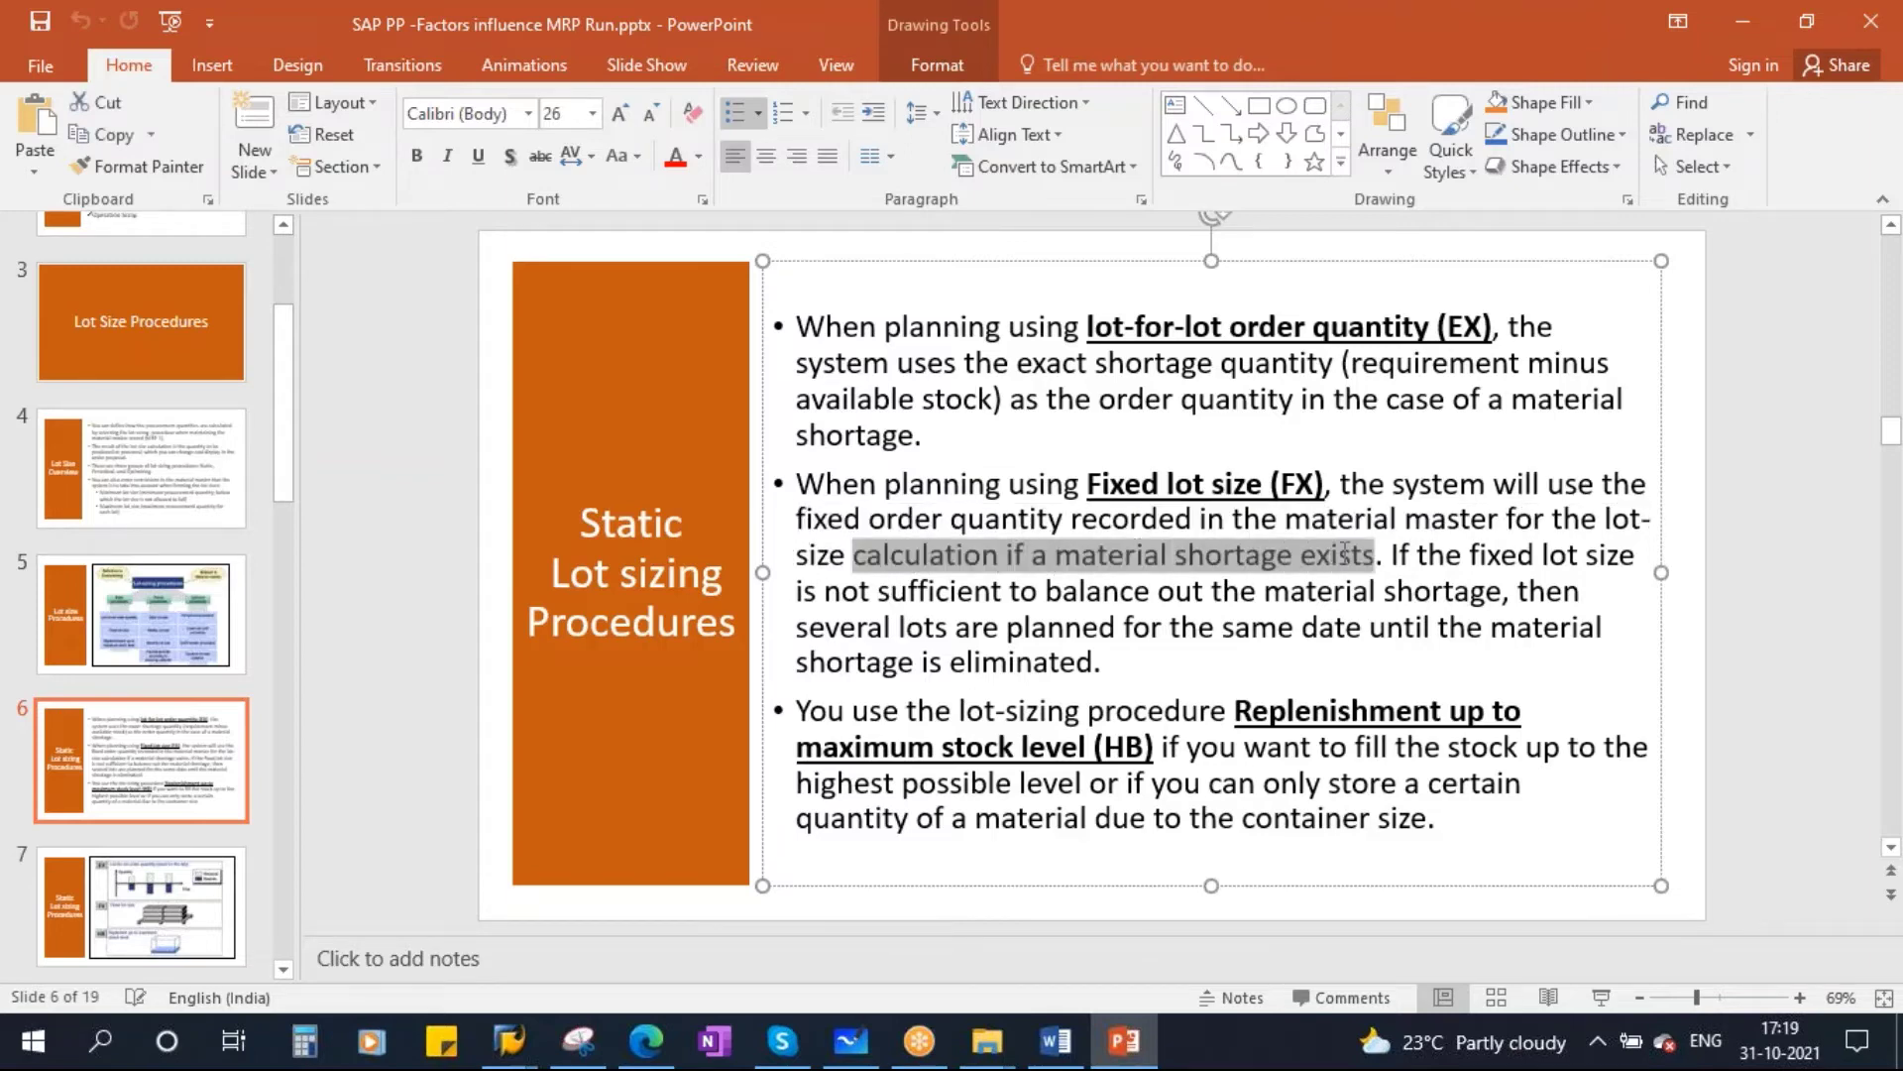
left_click(947, 517)
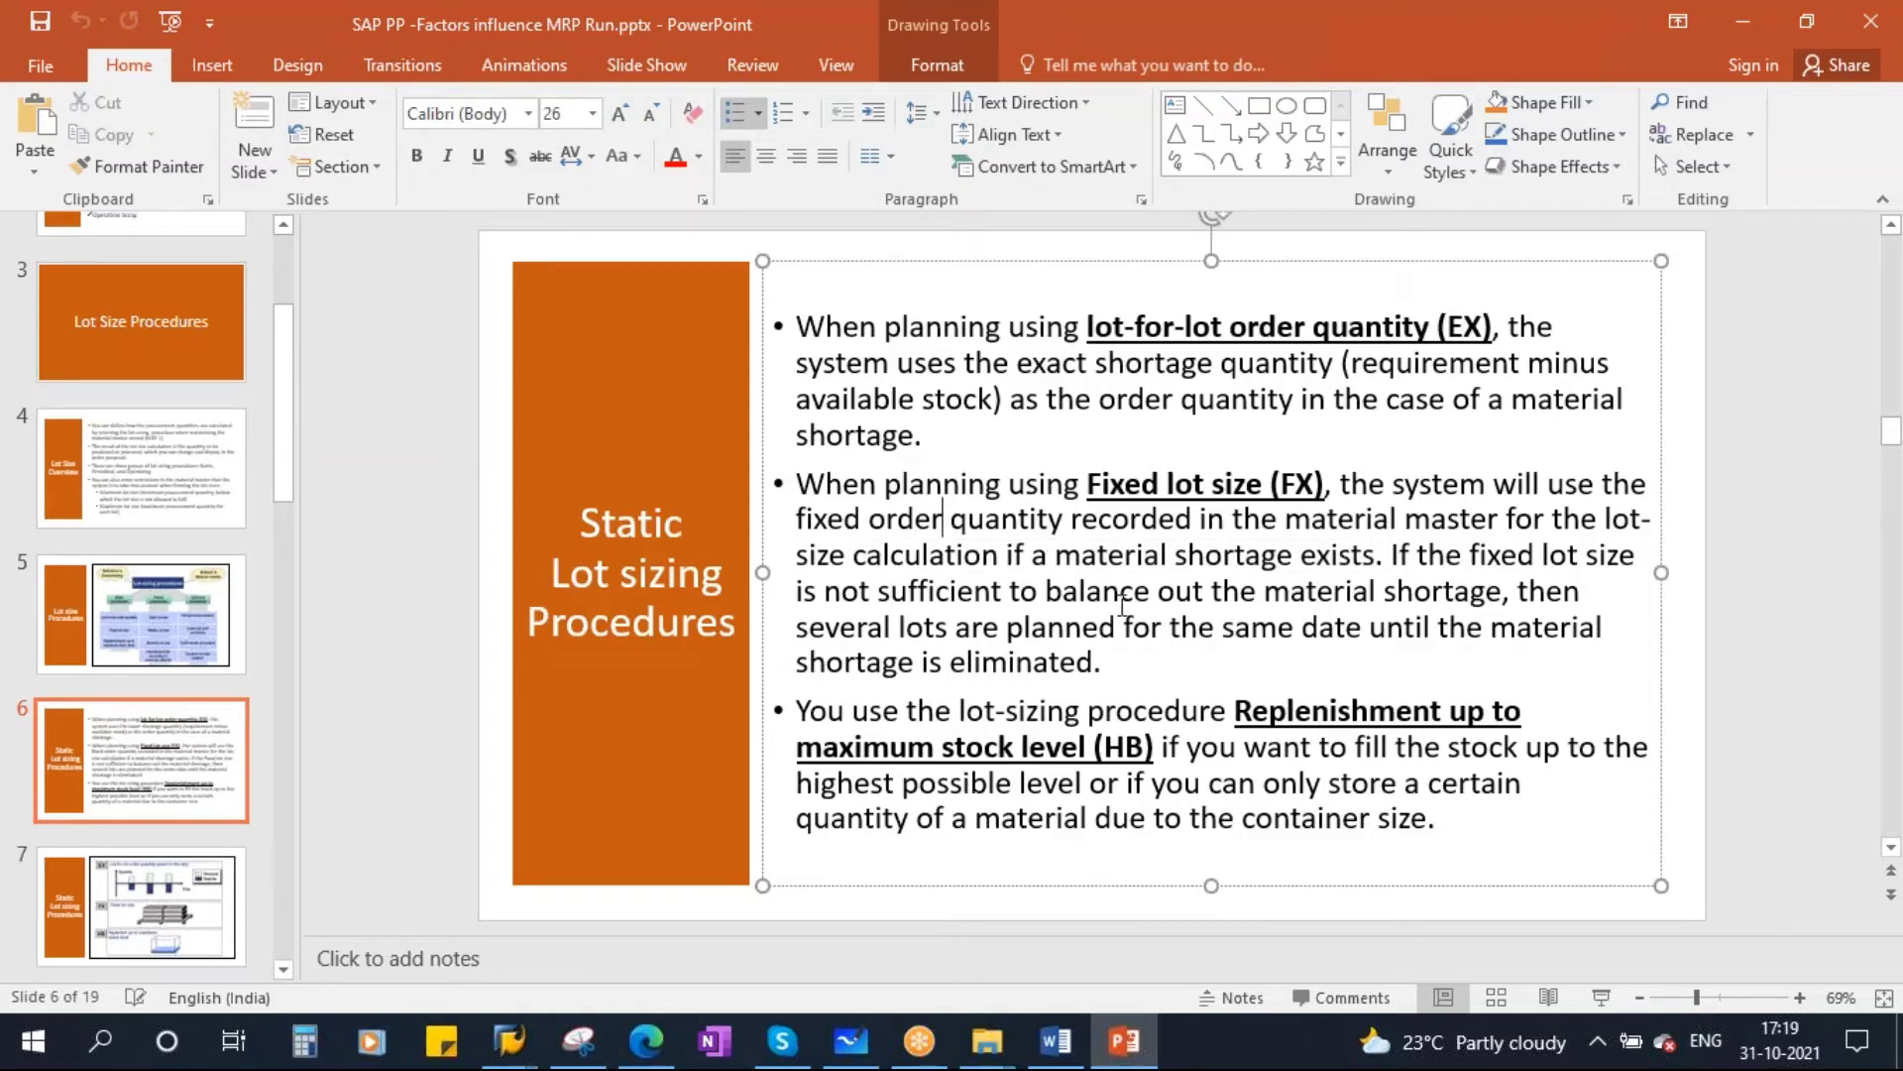
Step: Read the Fixed lot size (FX) rule on planning several lots for the same date, highlighting its phrases and the FX term
left_click_drag(1392, 554, 1544, 555)
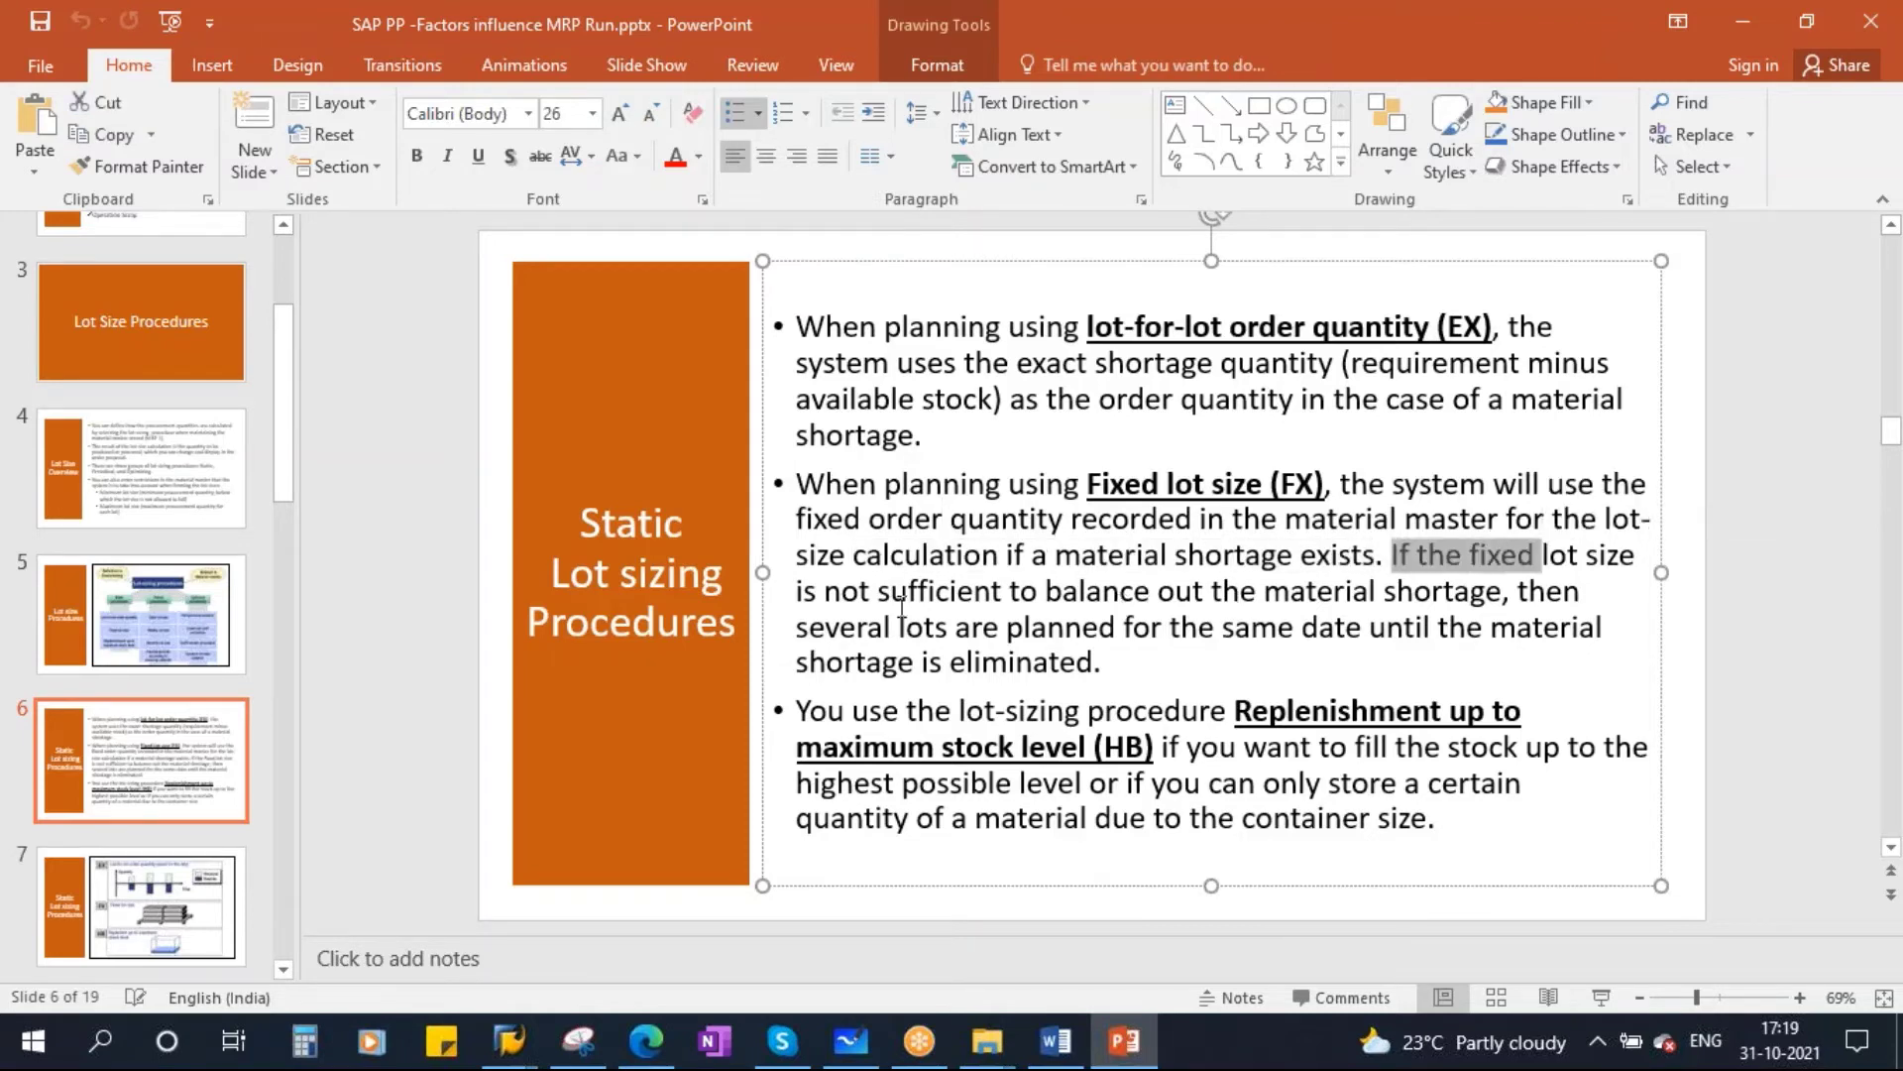
left_click_drag(878, 592, 1505, 591)
left_click(1545, 592)
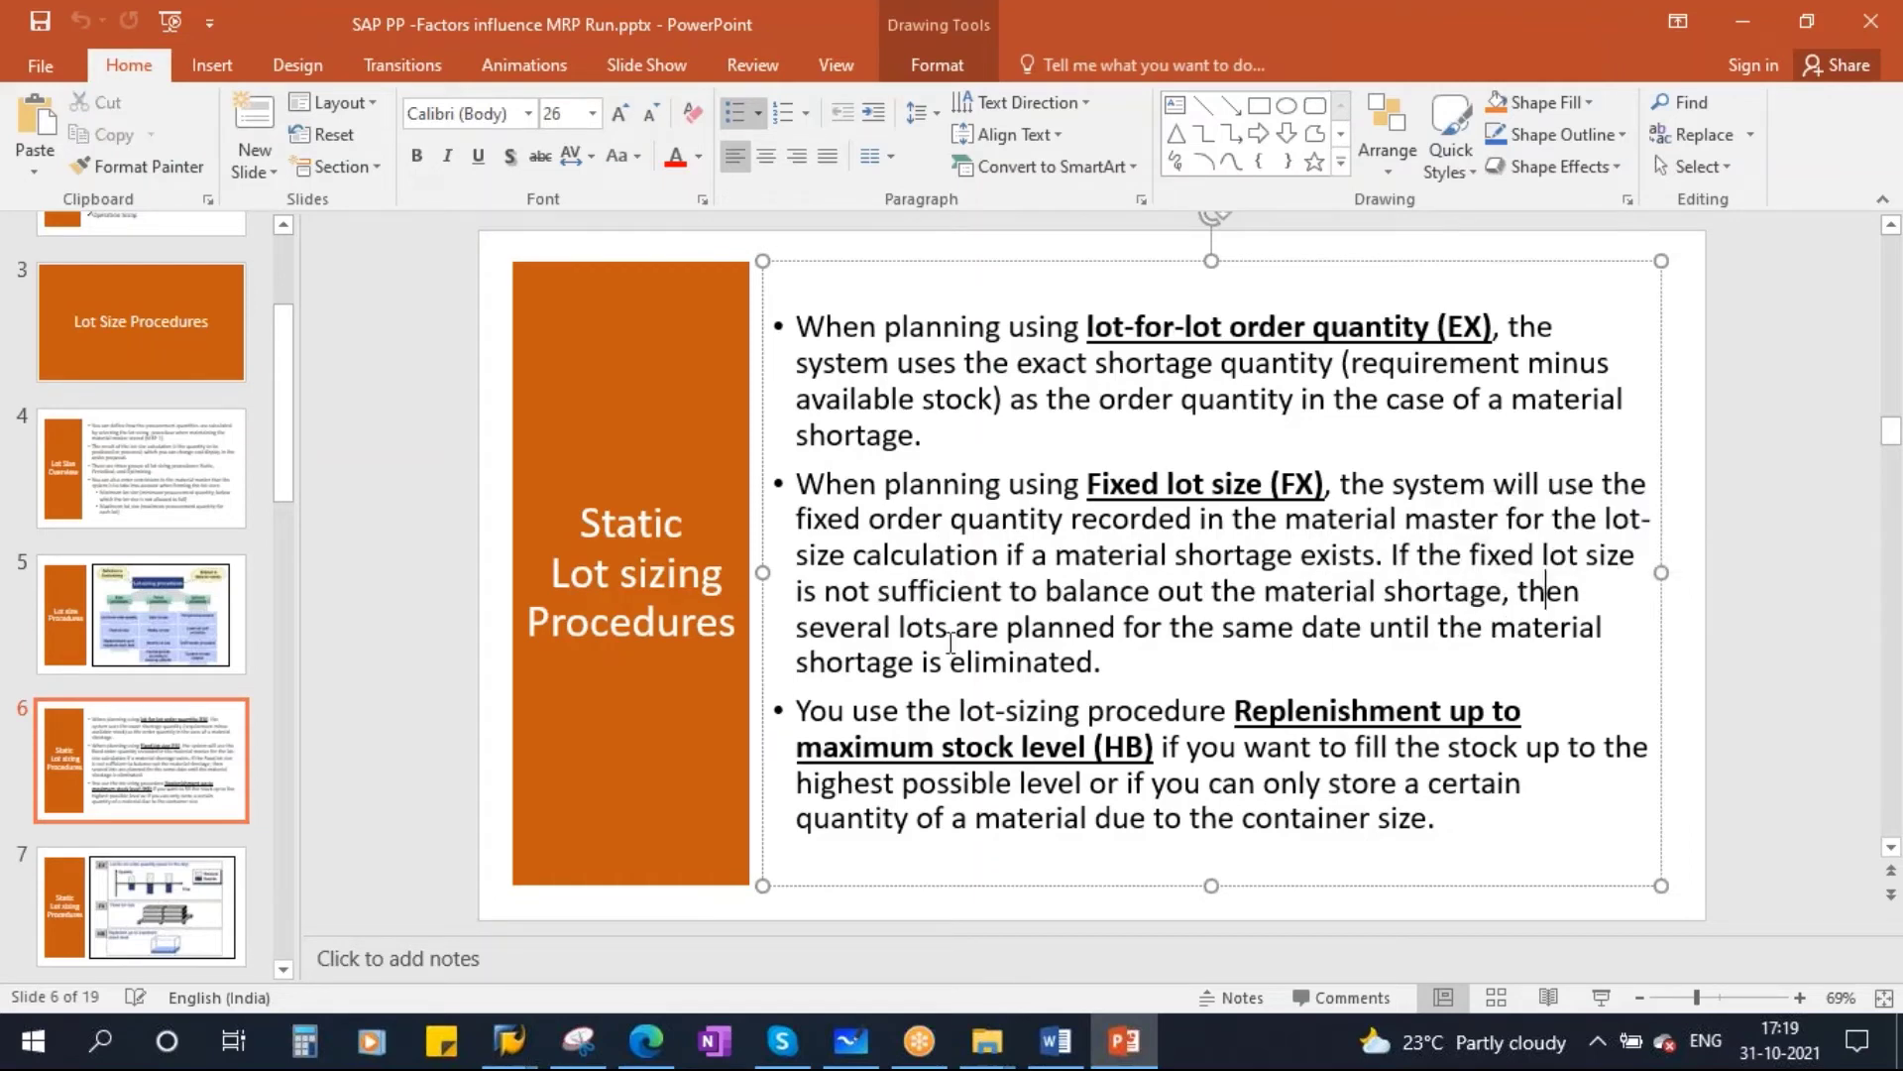
left_click_drag(794, 628, 1576, 628)
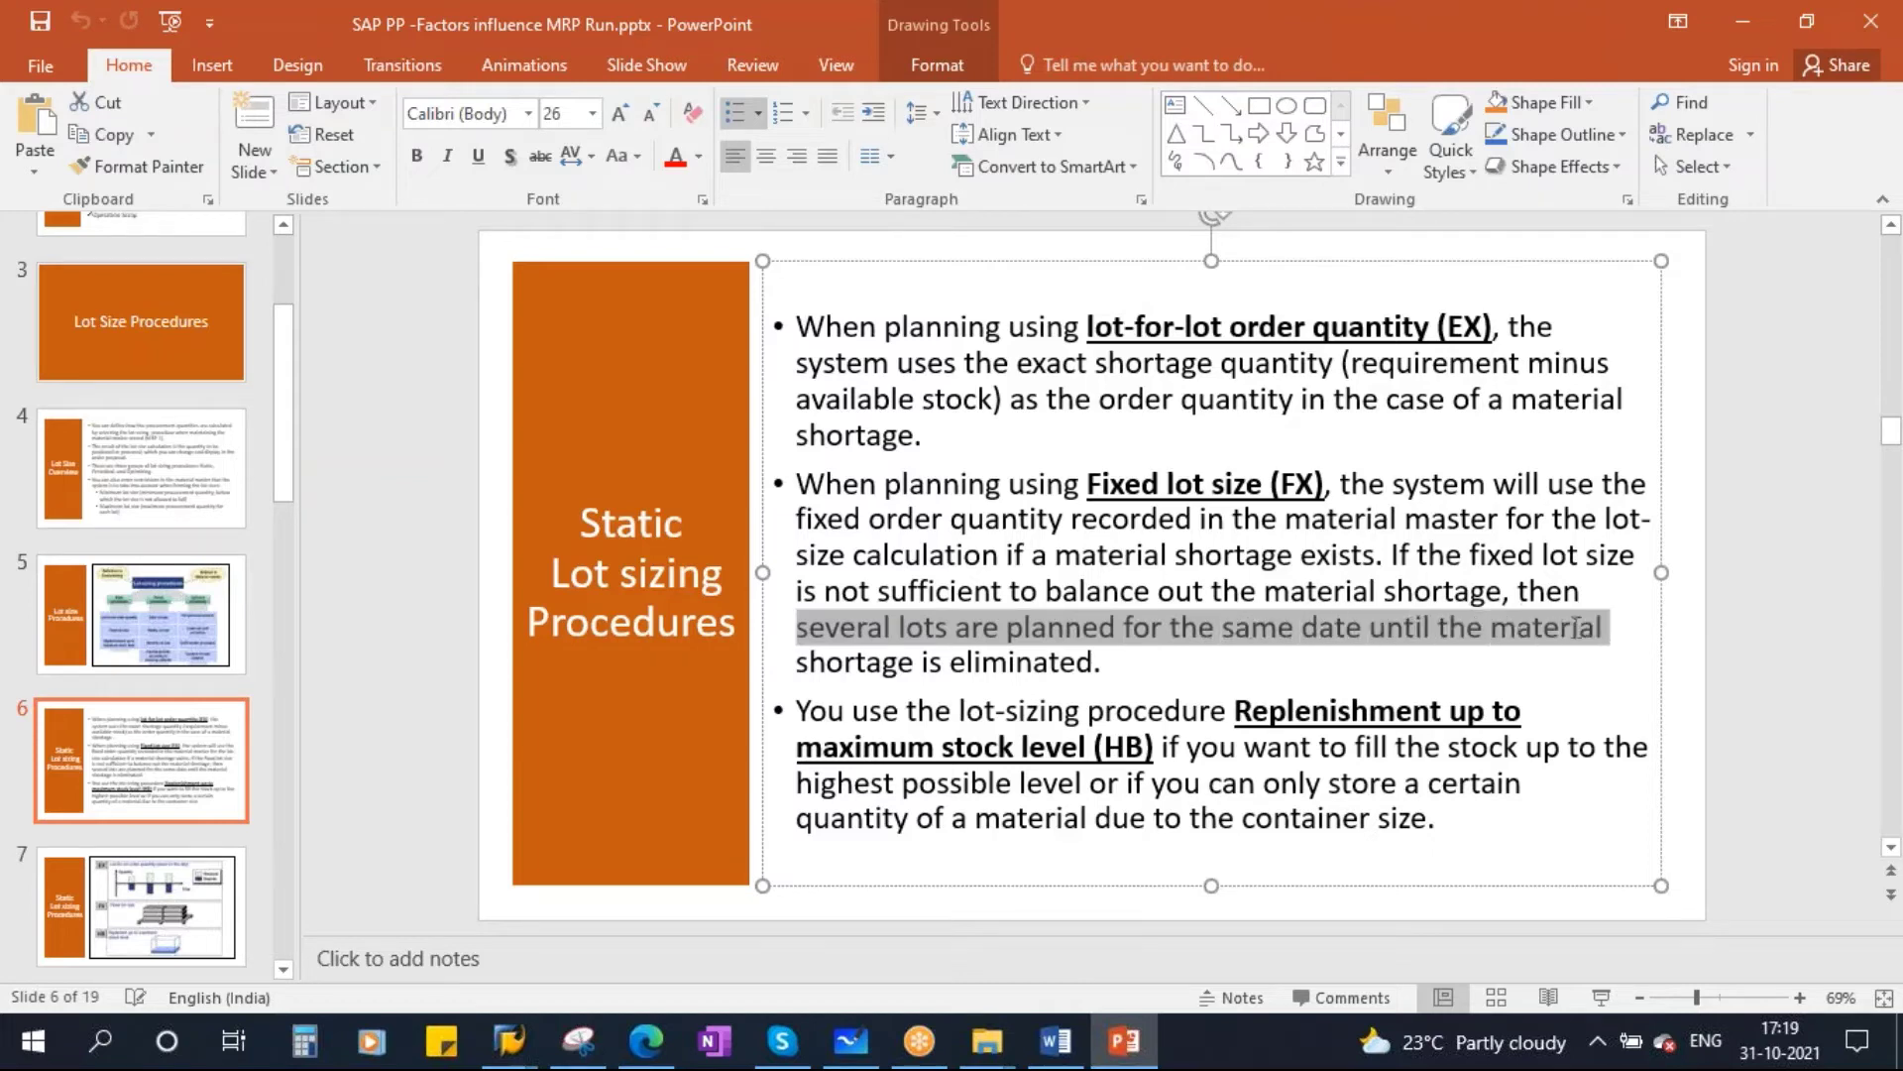
left_click(1130, 664)
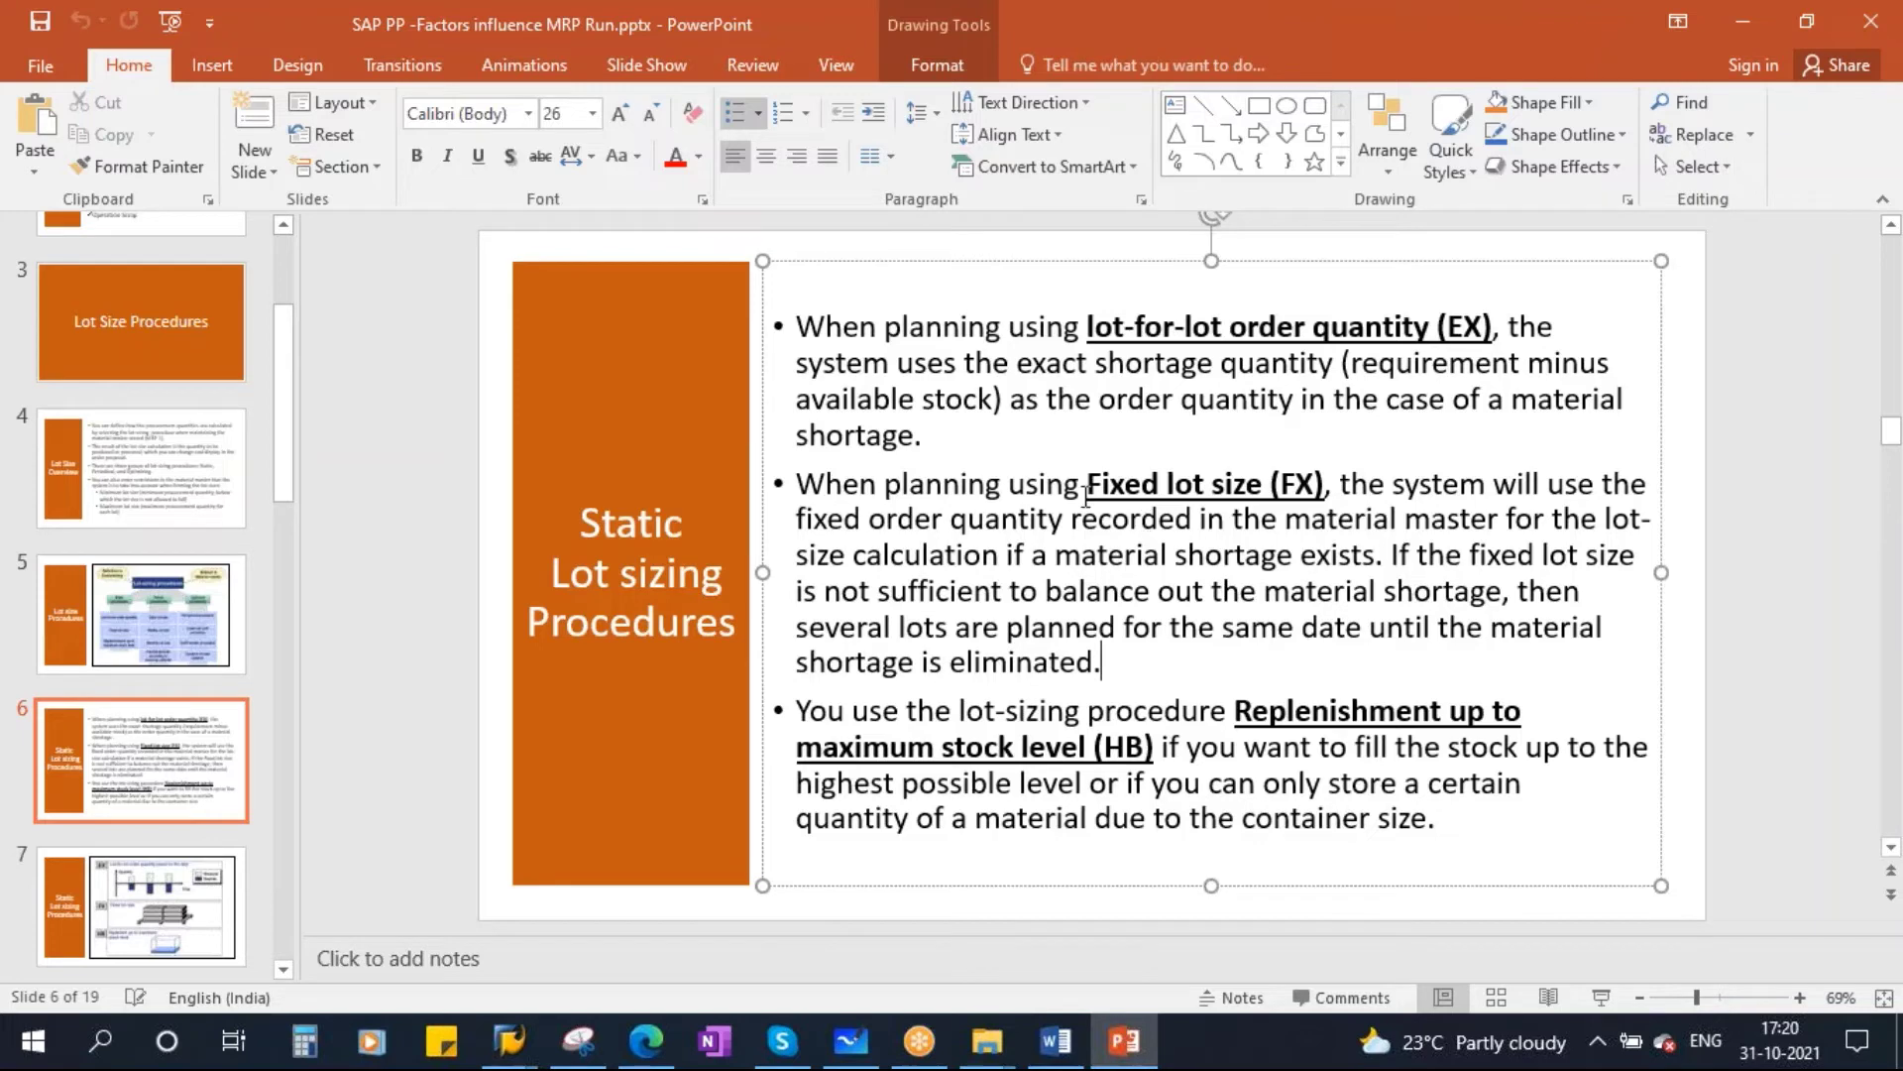
left_click_drag(1088, 483, 1315, 485)
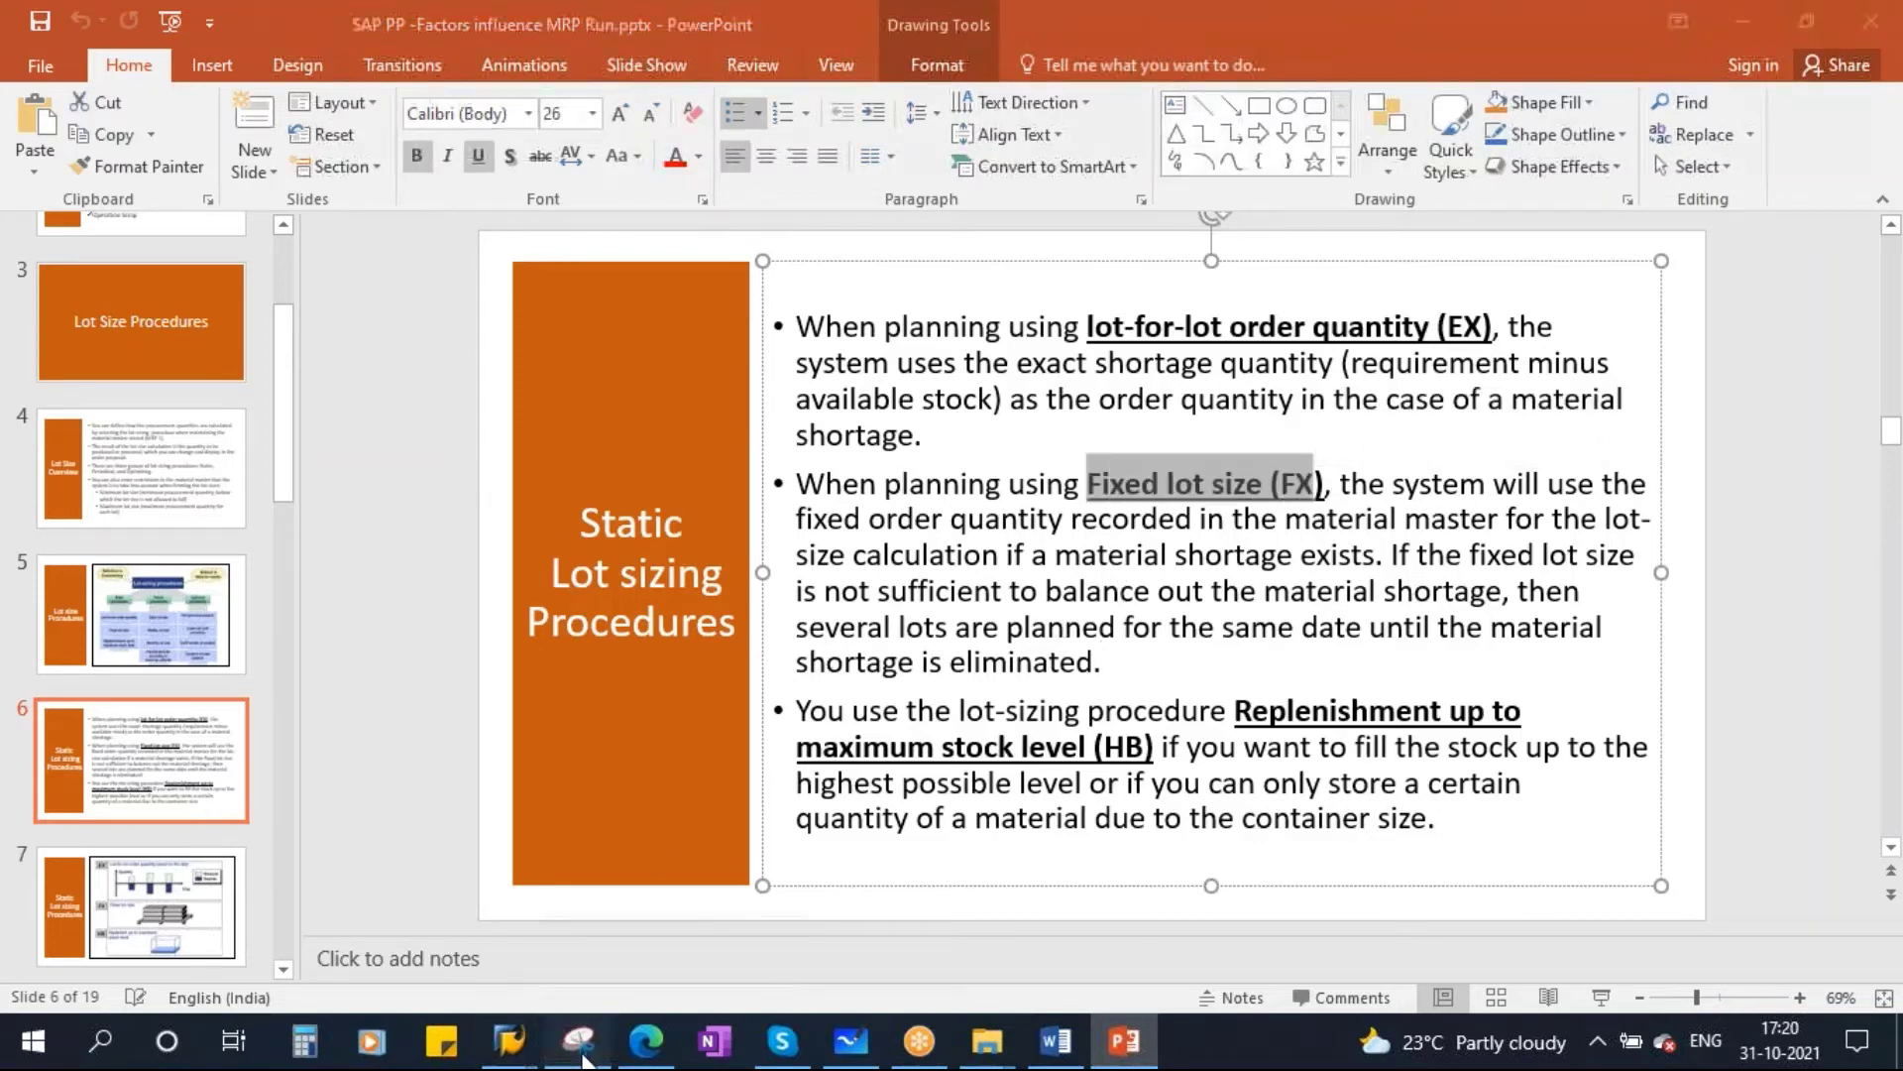
Step: Switch to the Snipping Tool capture, mark the five planned order quantities with pen strokes and write EX above the list
left_click(577, 1039)
left_click_drag(832, 220, 958, 106)
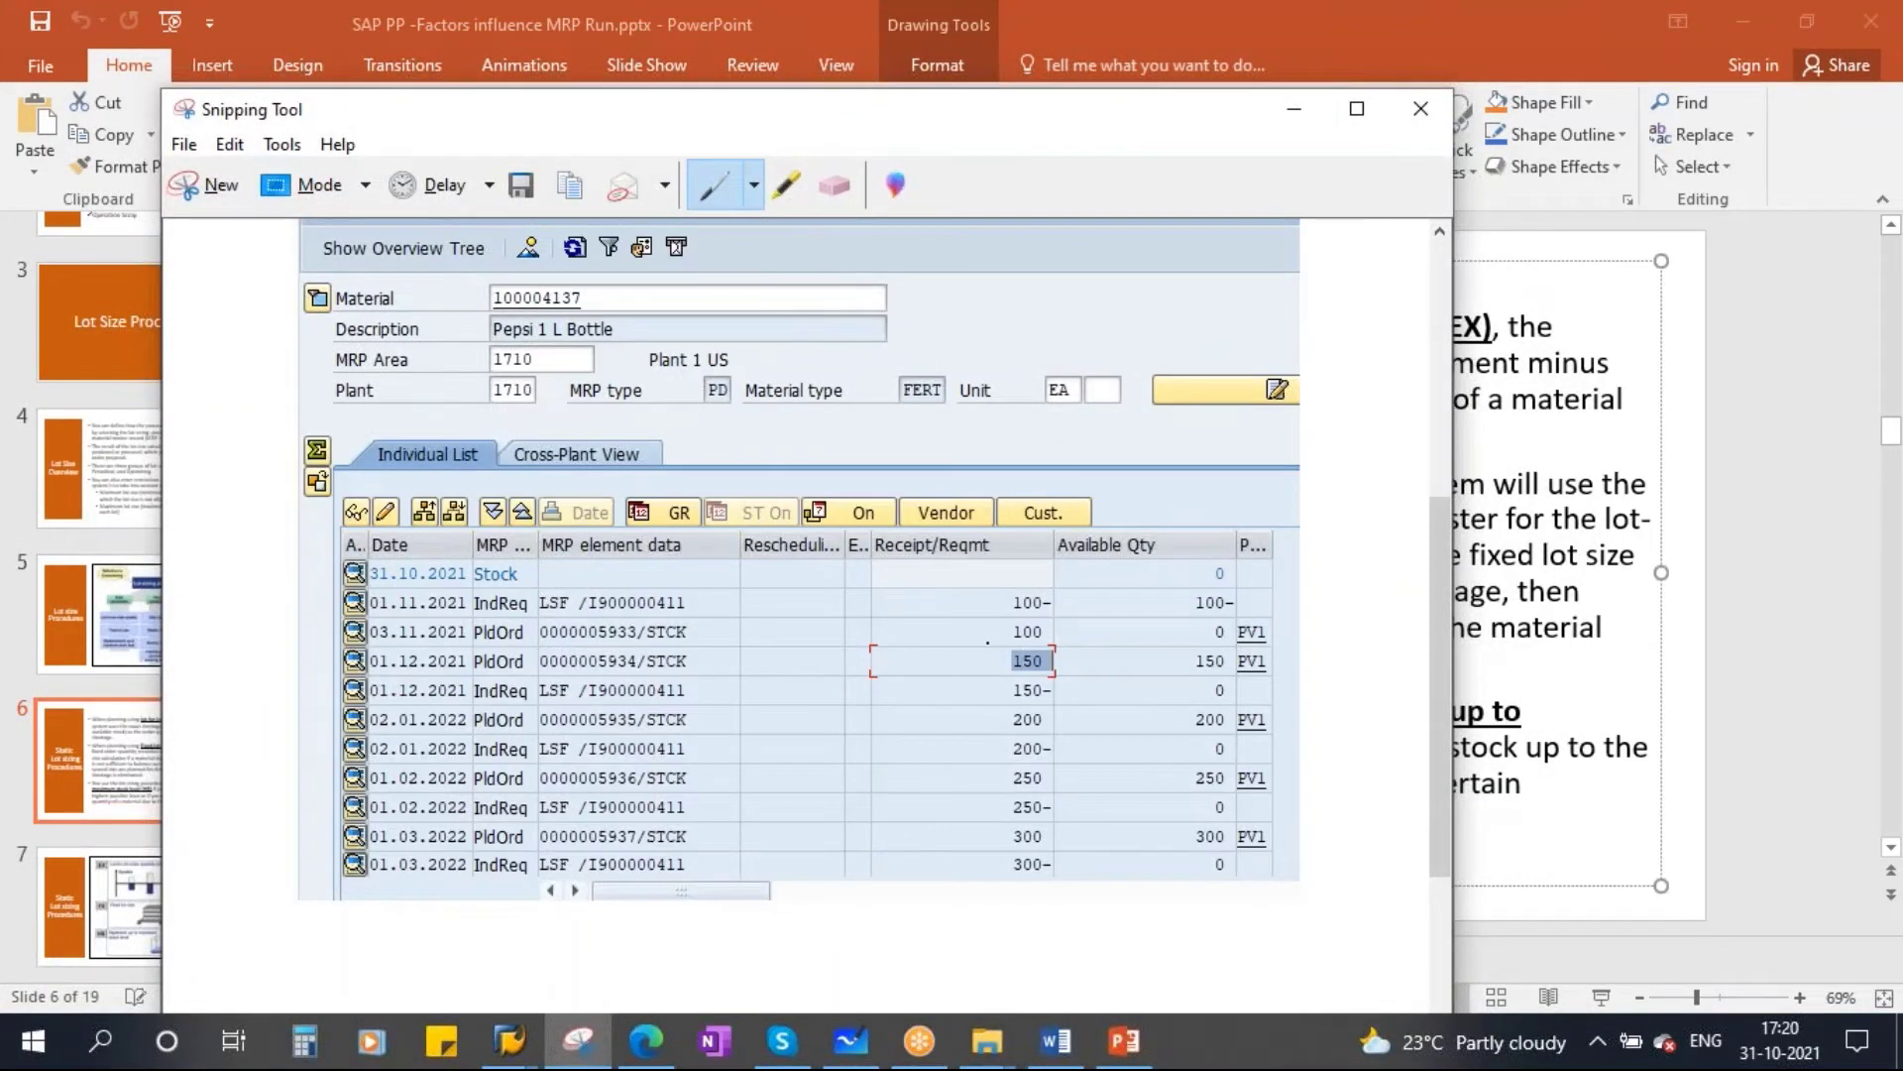
left_click_drag(989, 640, 1070, 601)
mouse_move(1000, 673)
left_mouse_down()
mouse_move(1066, 644)
mouse_move(1095, 686)
left_mouse_up()
left_click_drag(1005, 784, 1085, 757)
left_click_drag(986, 848, 1104, 820)
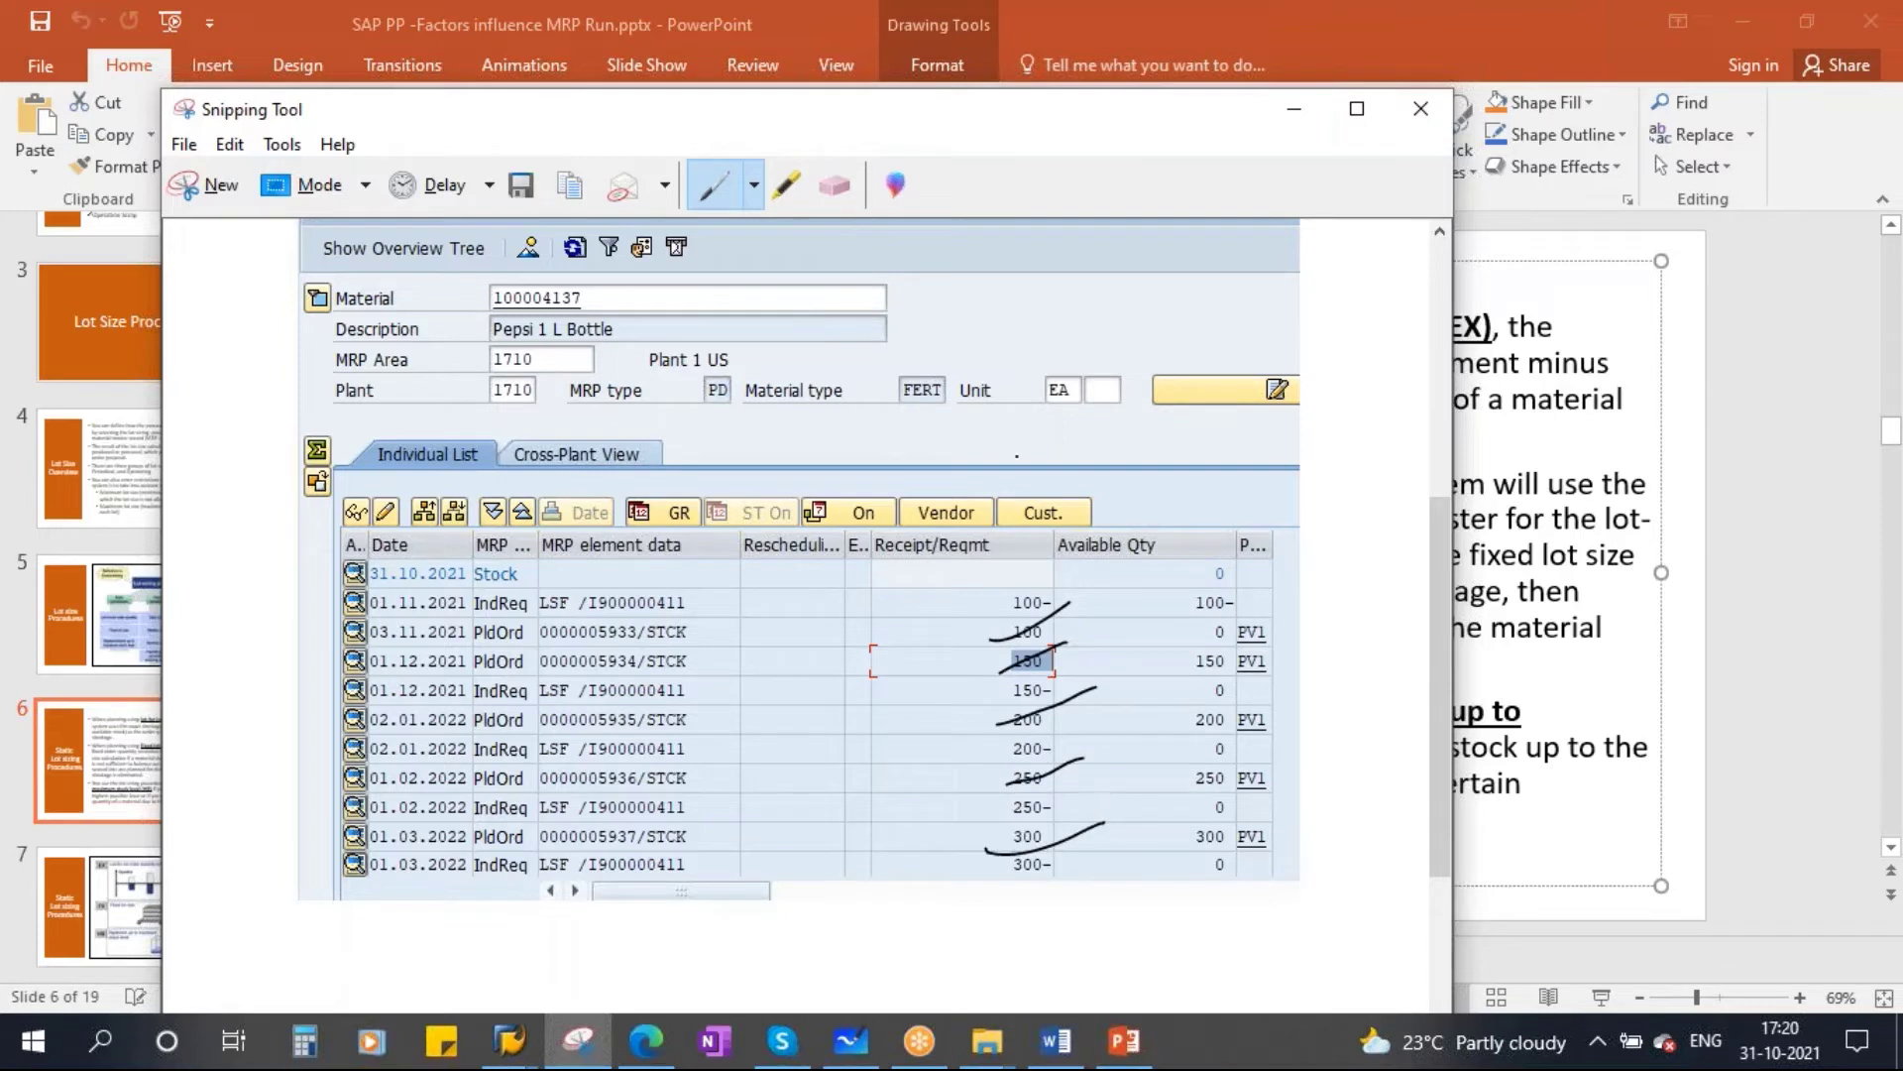
mouse_move(1022, 270)
left_mouse_down()
mouse_move(1110, 345)
mouse_move(1073, 252)
mouse_move(1209, 349)
left_mouse_up()
left_click_drag(1172, 272, 1114, 391)
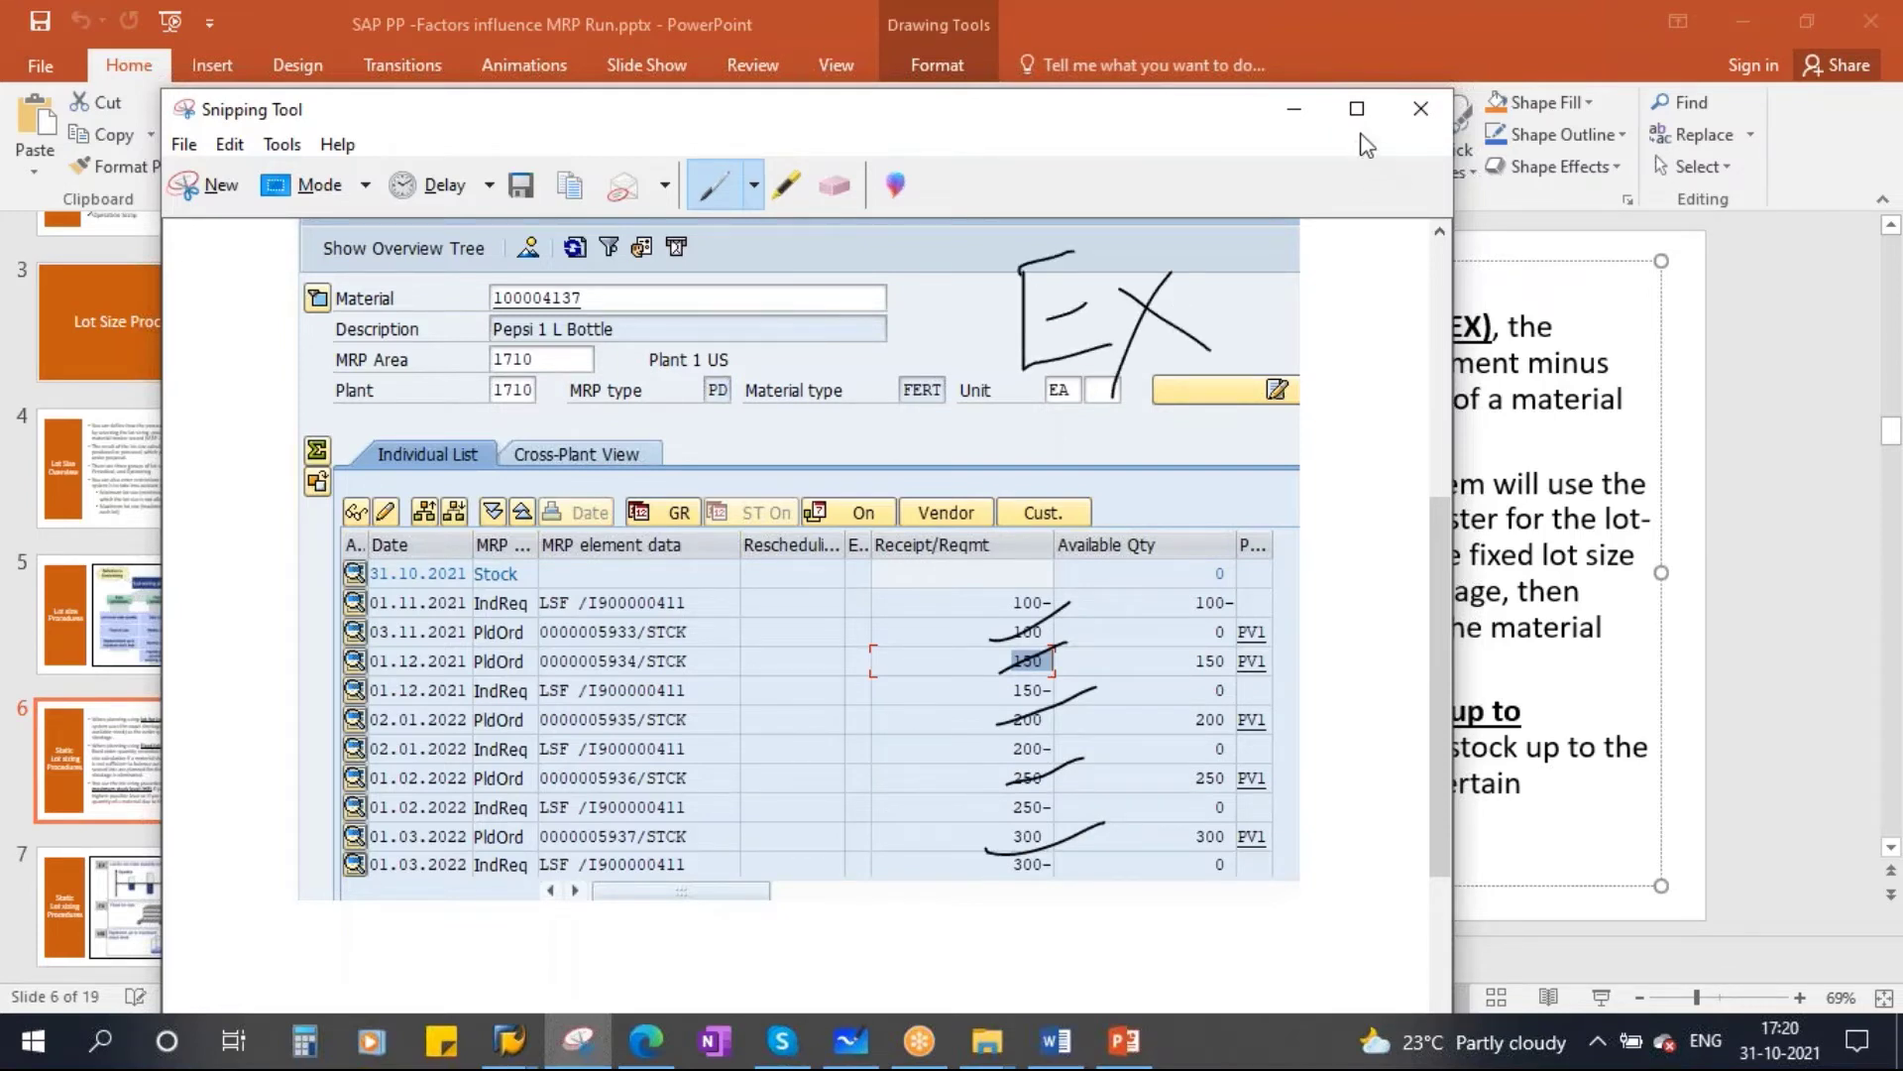
Step: Minimize the snip, switch to the SAP stock/requirements list and examine the planned order quantities from 03.11.2021 to 01.02.2022
left_click(1294, 108)
mouse_move(516, 1036)
left_click(783, 931)
left_click(715, 558)
left_click(720, 589)
left_click(721, 645)
left_click(729, 705)
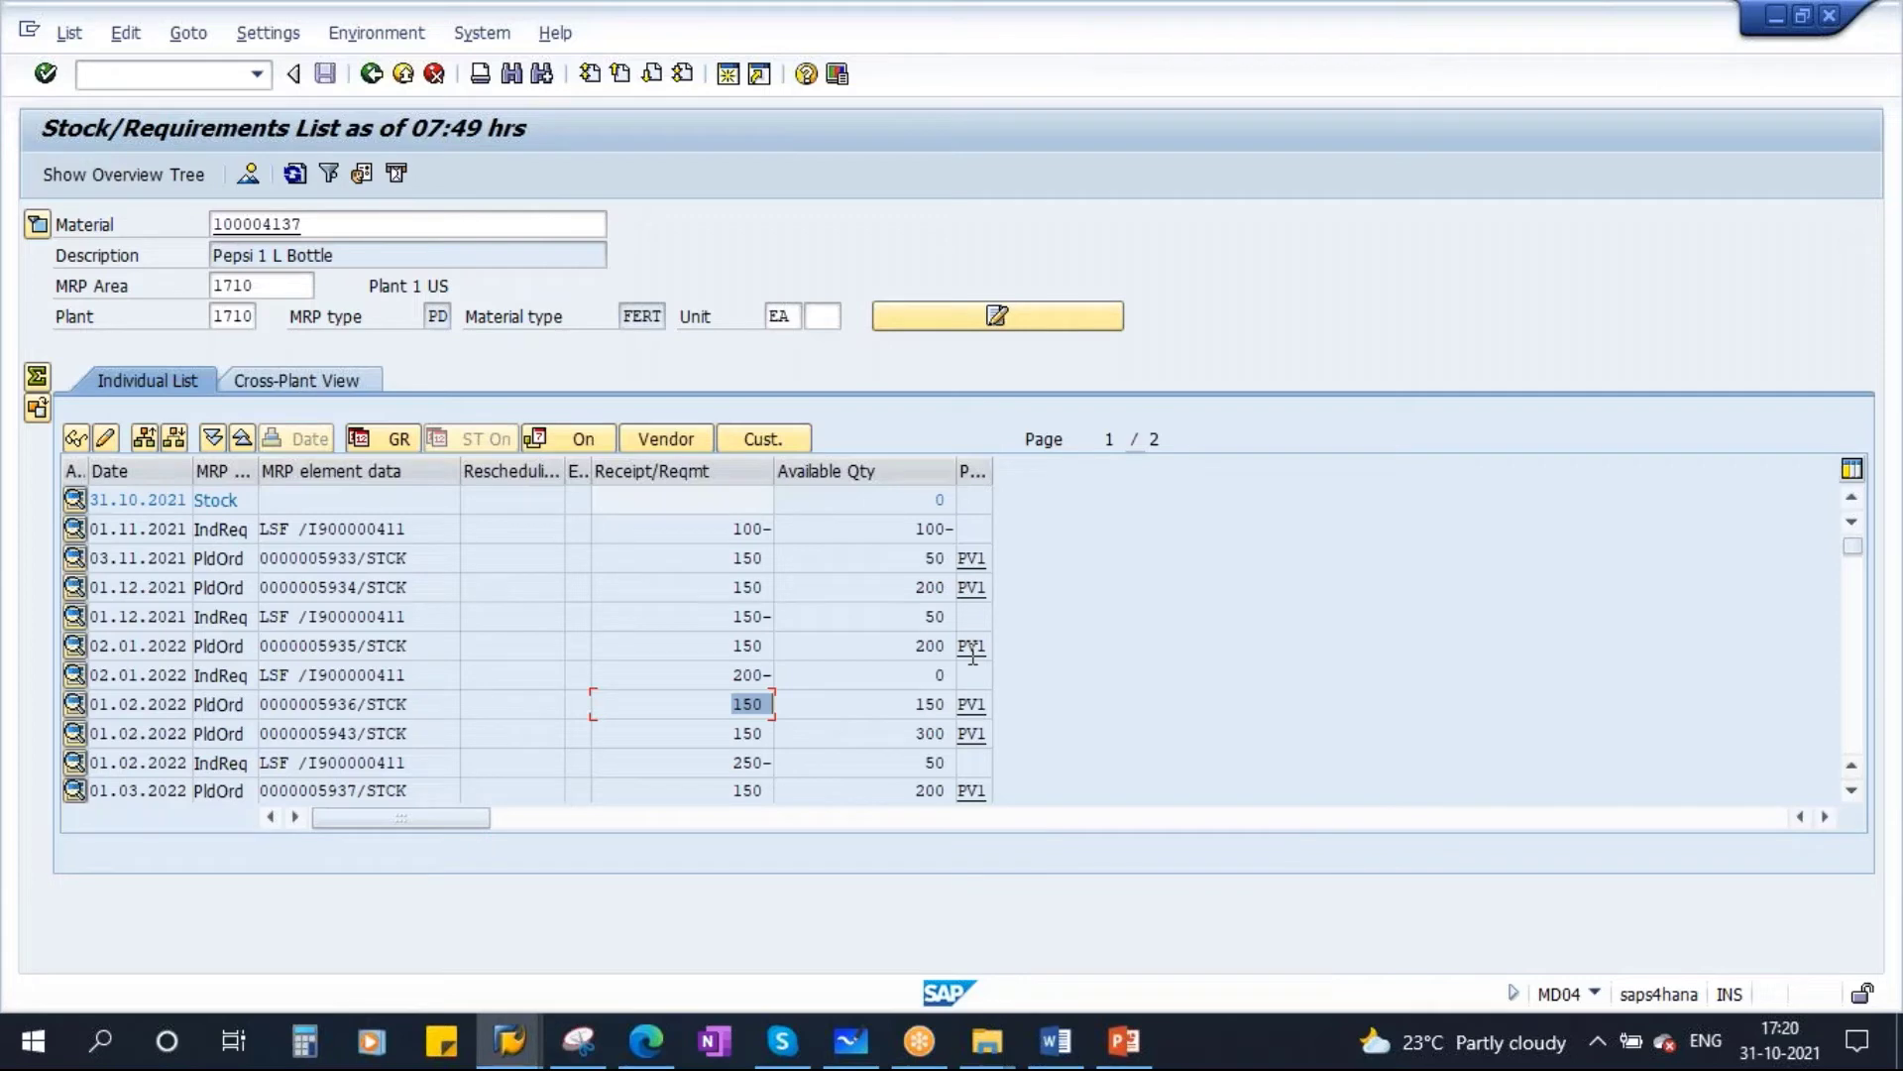
left_click(706, 560)
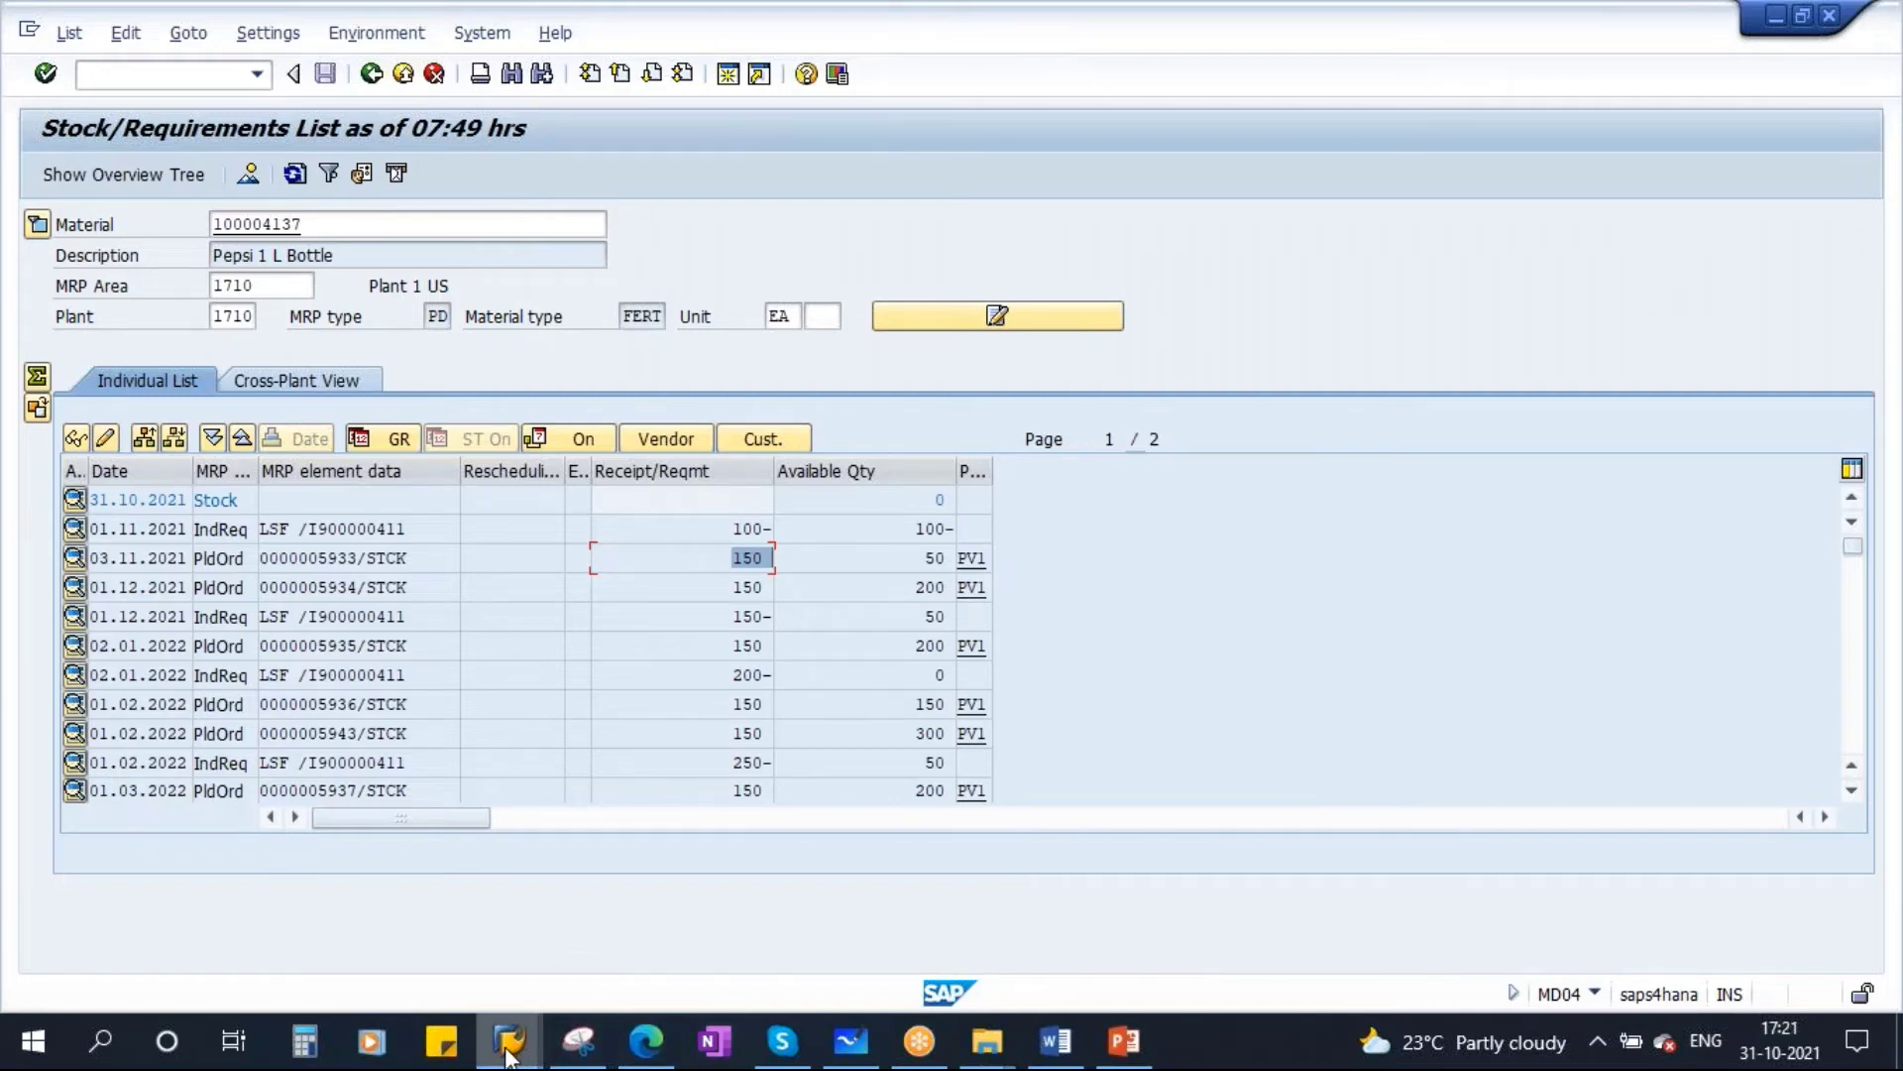
Step: Switch to the MD02 session, display material 100004137 with transaction MM03 and check the lot sizing procedure and fixed lot size in MRP 1
mouse_move(506, 1039)
left_click(873, 903)
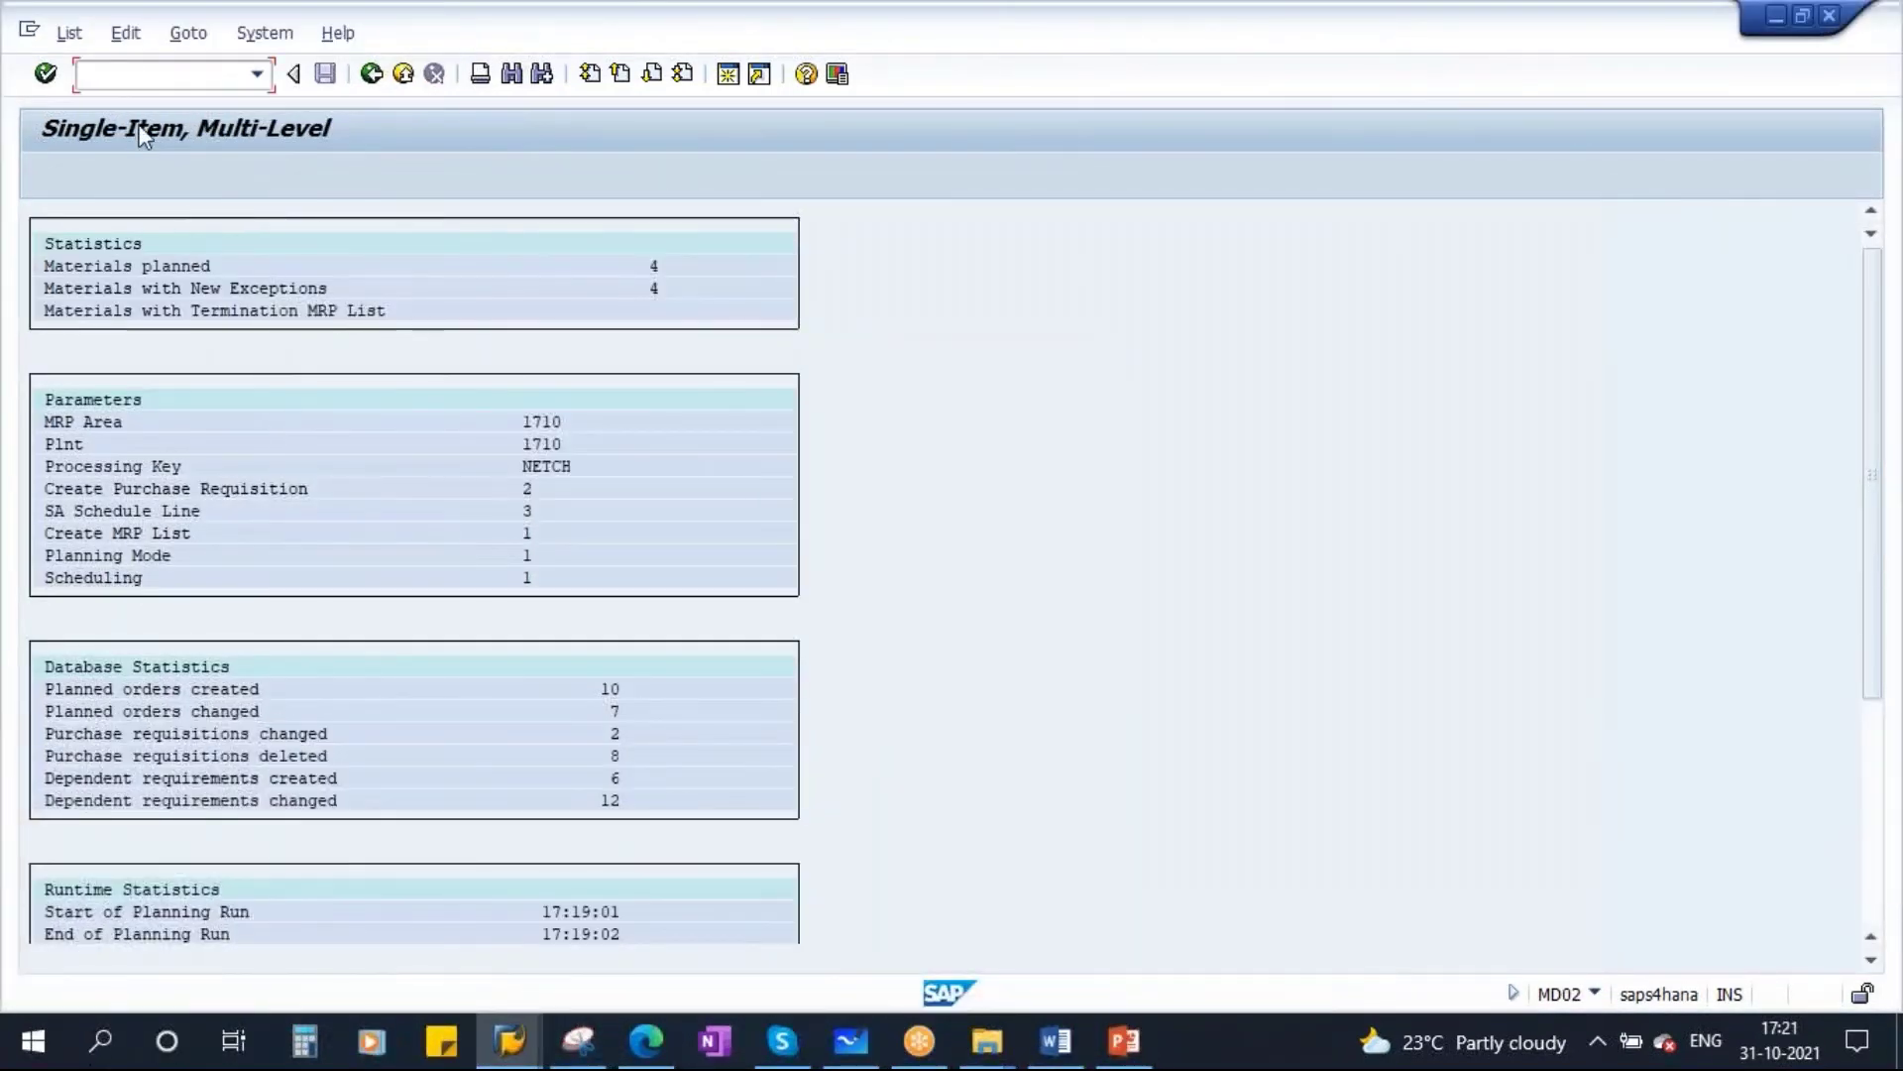
type("/nmm03")
key("Return")
key("Return")
key("Return")
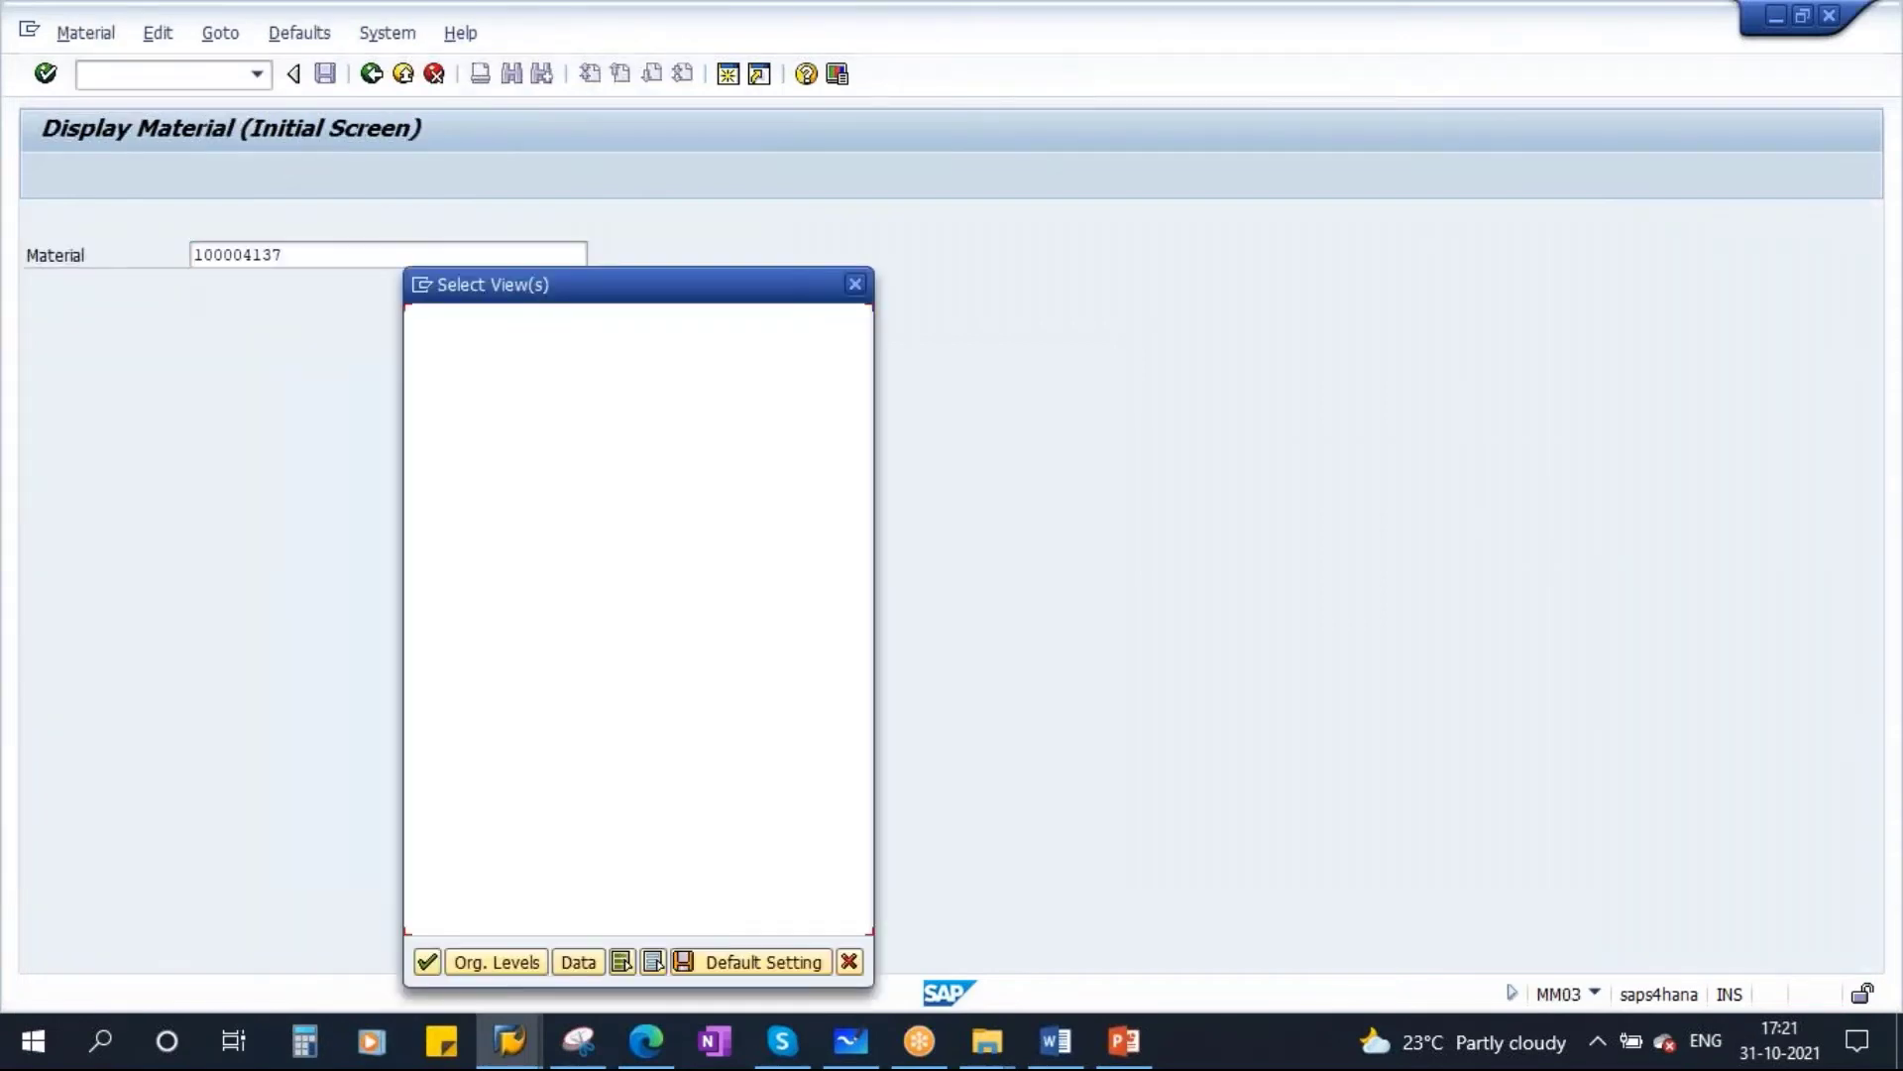
key("Return")
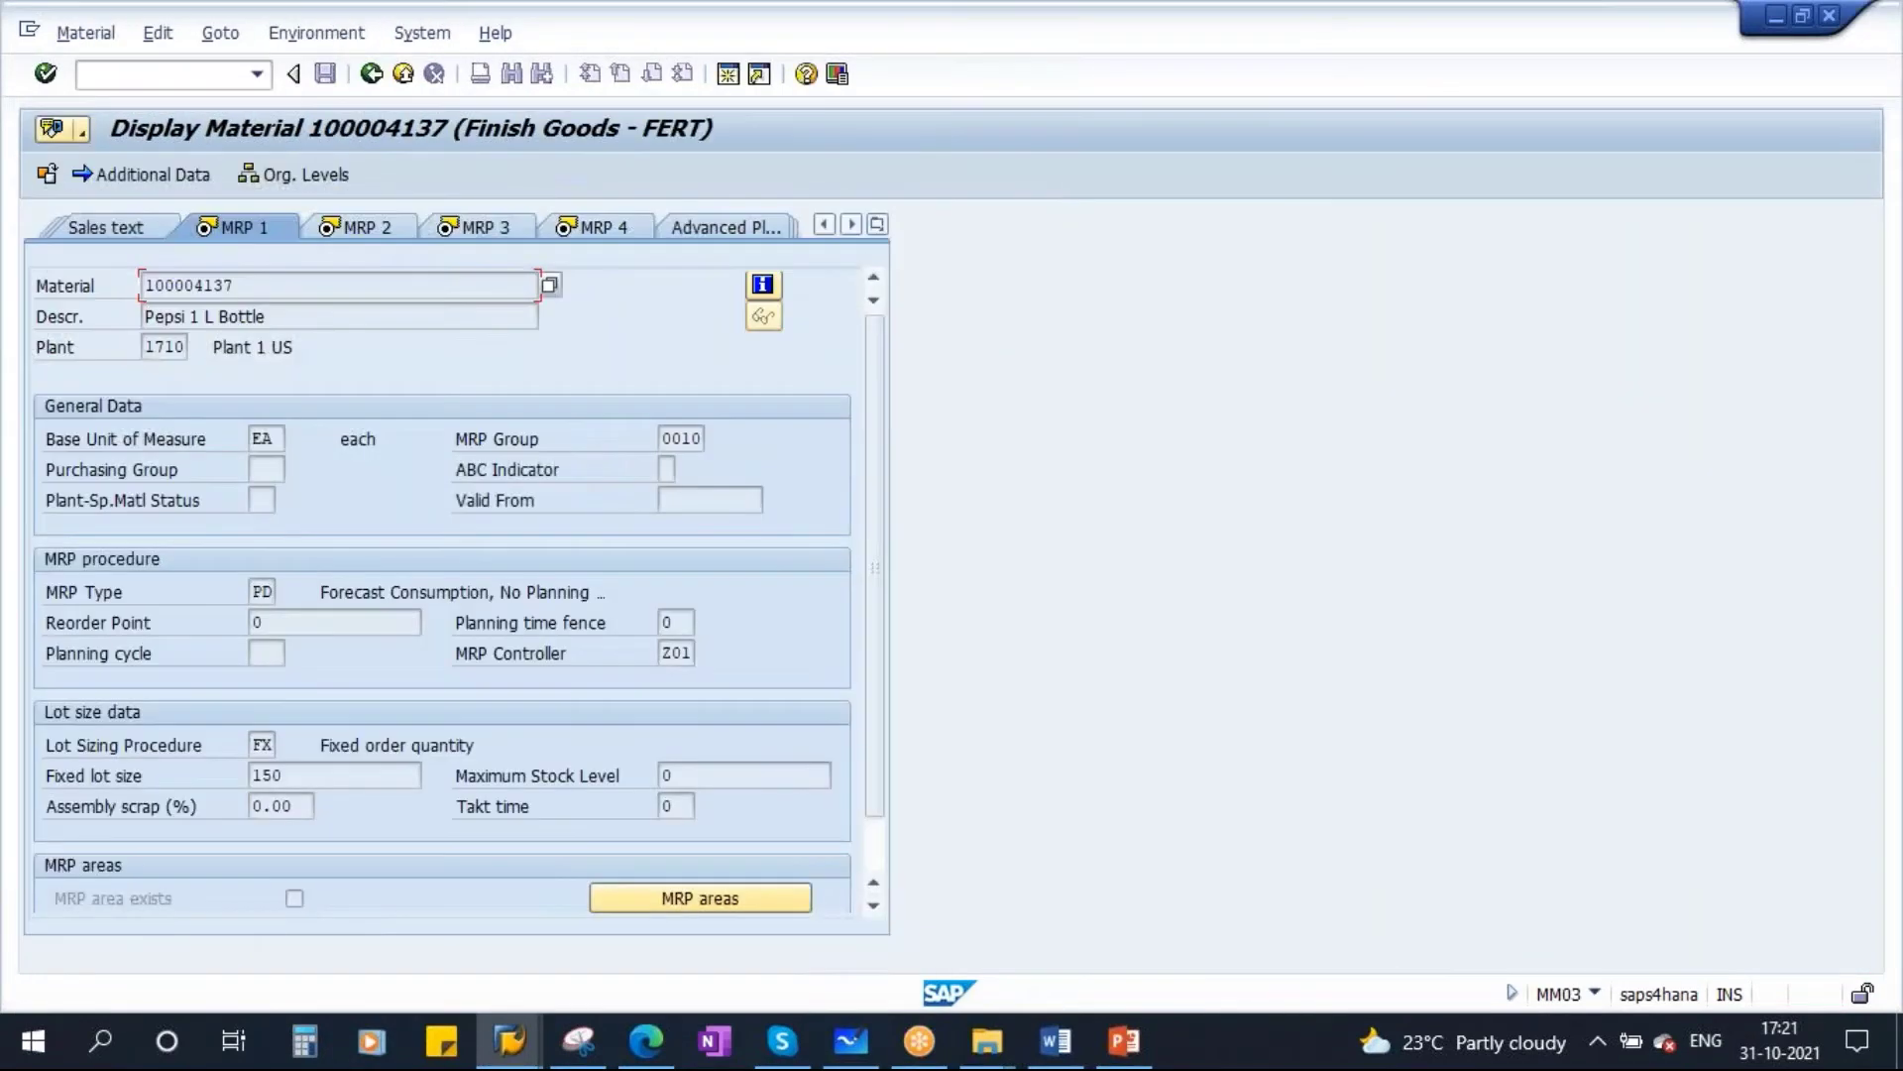
left_click(262, 744)
key("Tab")
Step: Switch to PowerPoint, view the EX, FX and HB diagrams on slide 7 and return to slide 6
left_click(1124, 1041)
scroll(158, 813, "down", 3)
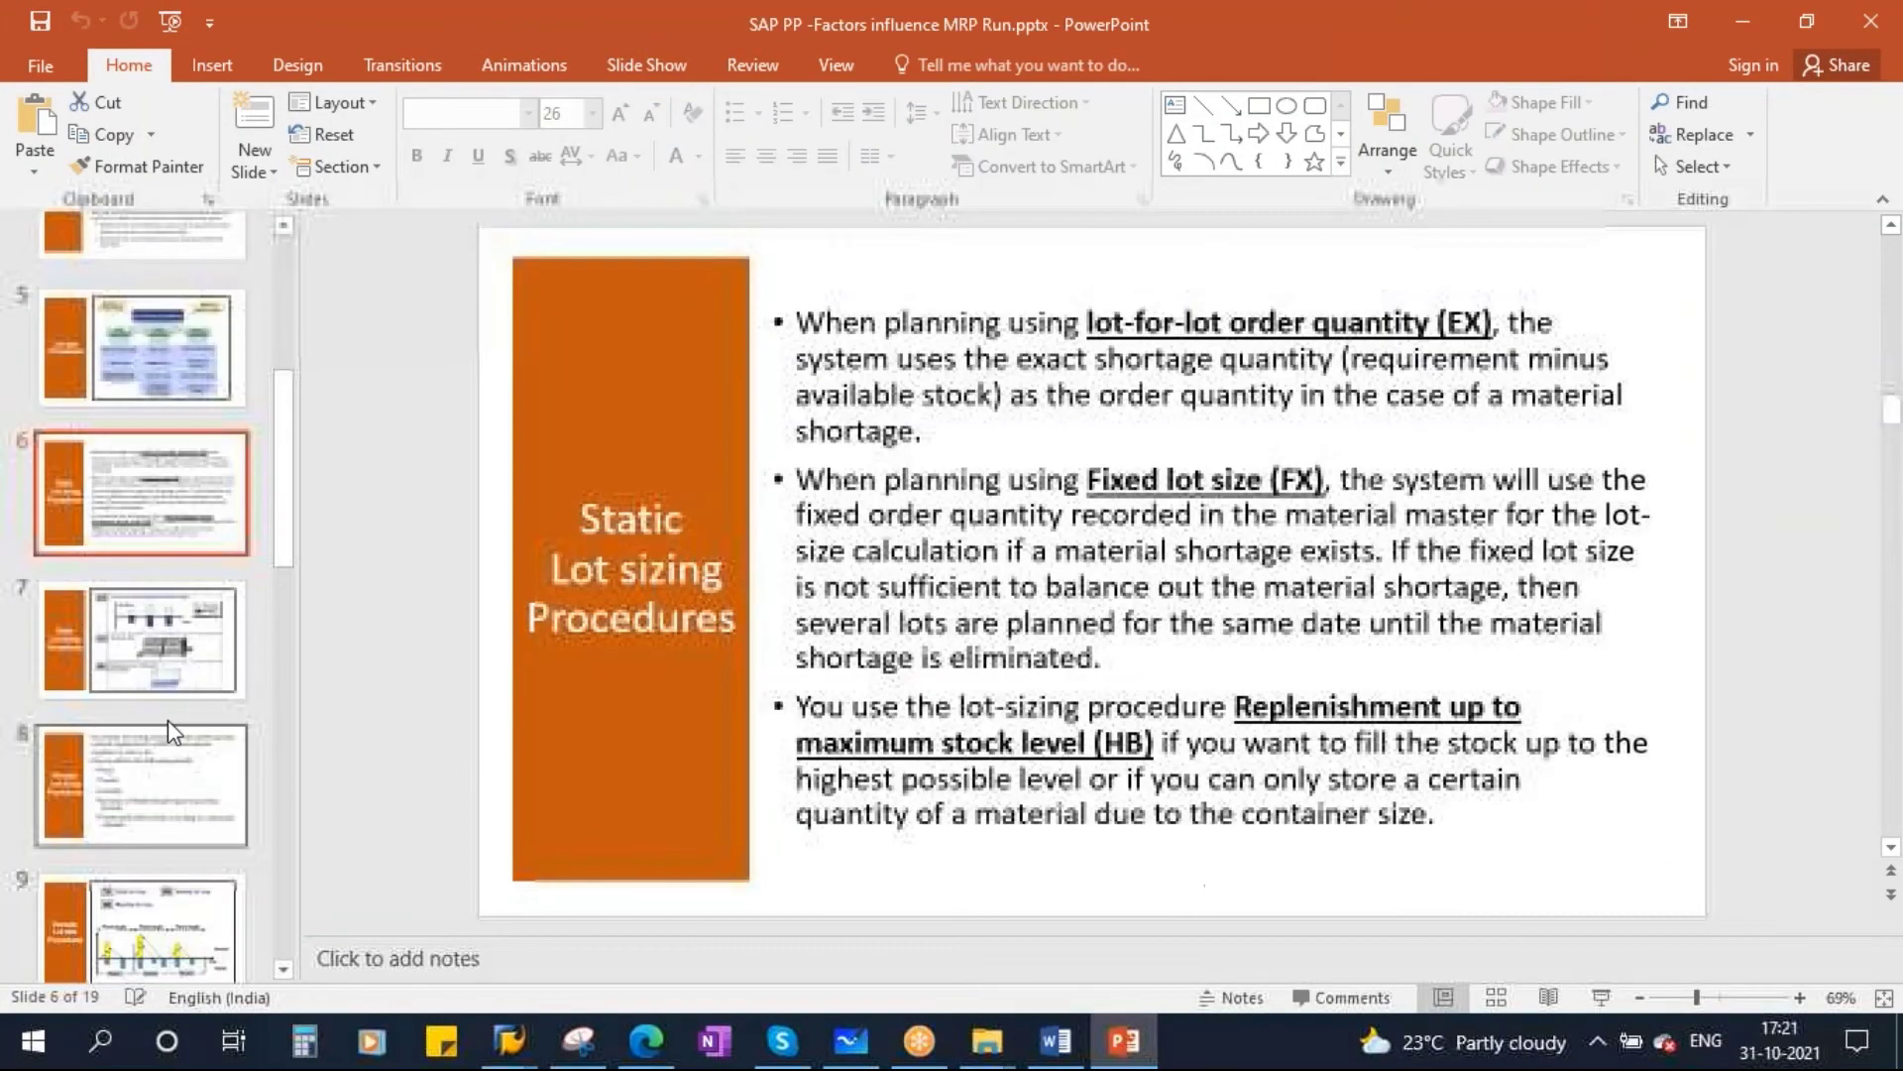
left_click(169, 716)
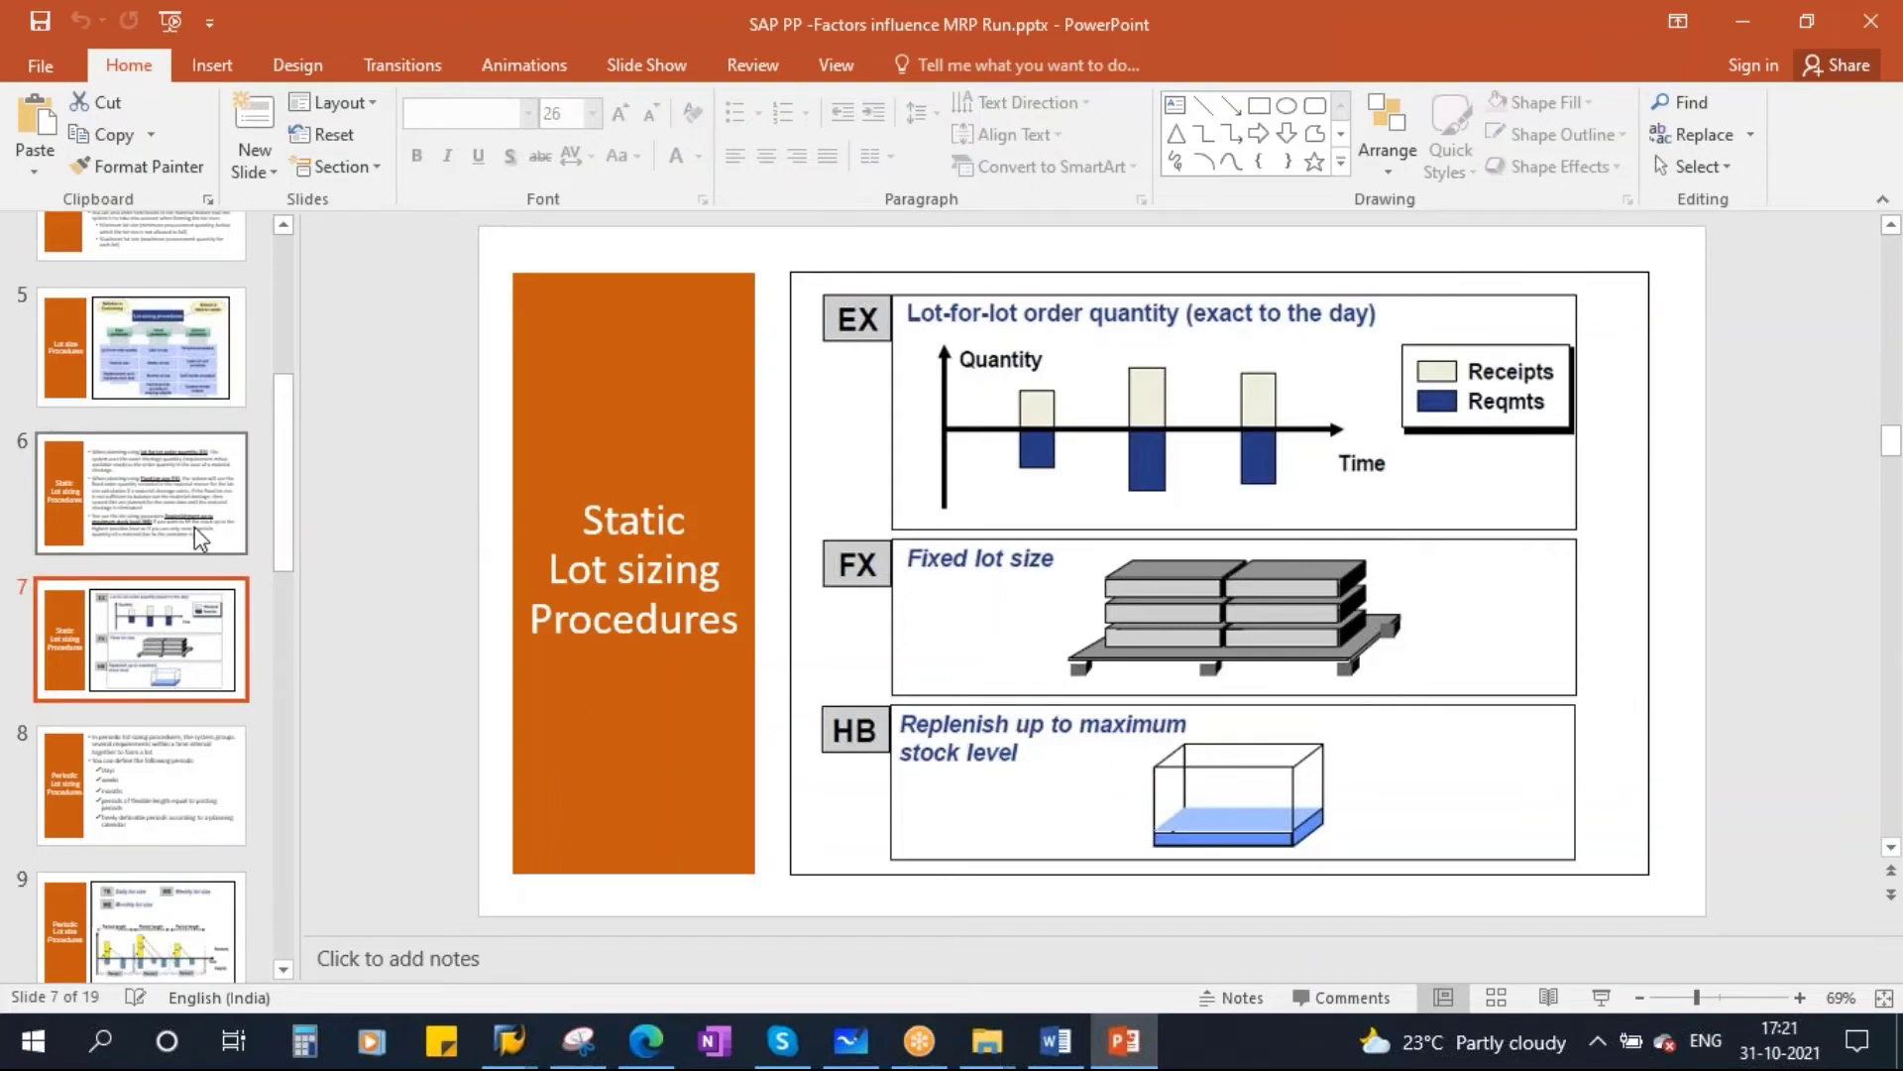
left_click(158, 515)
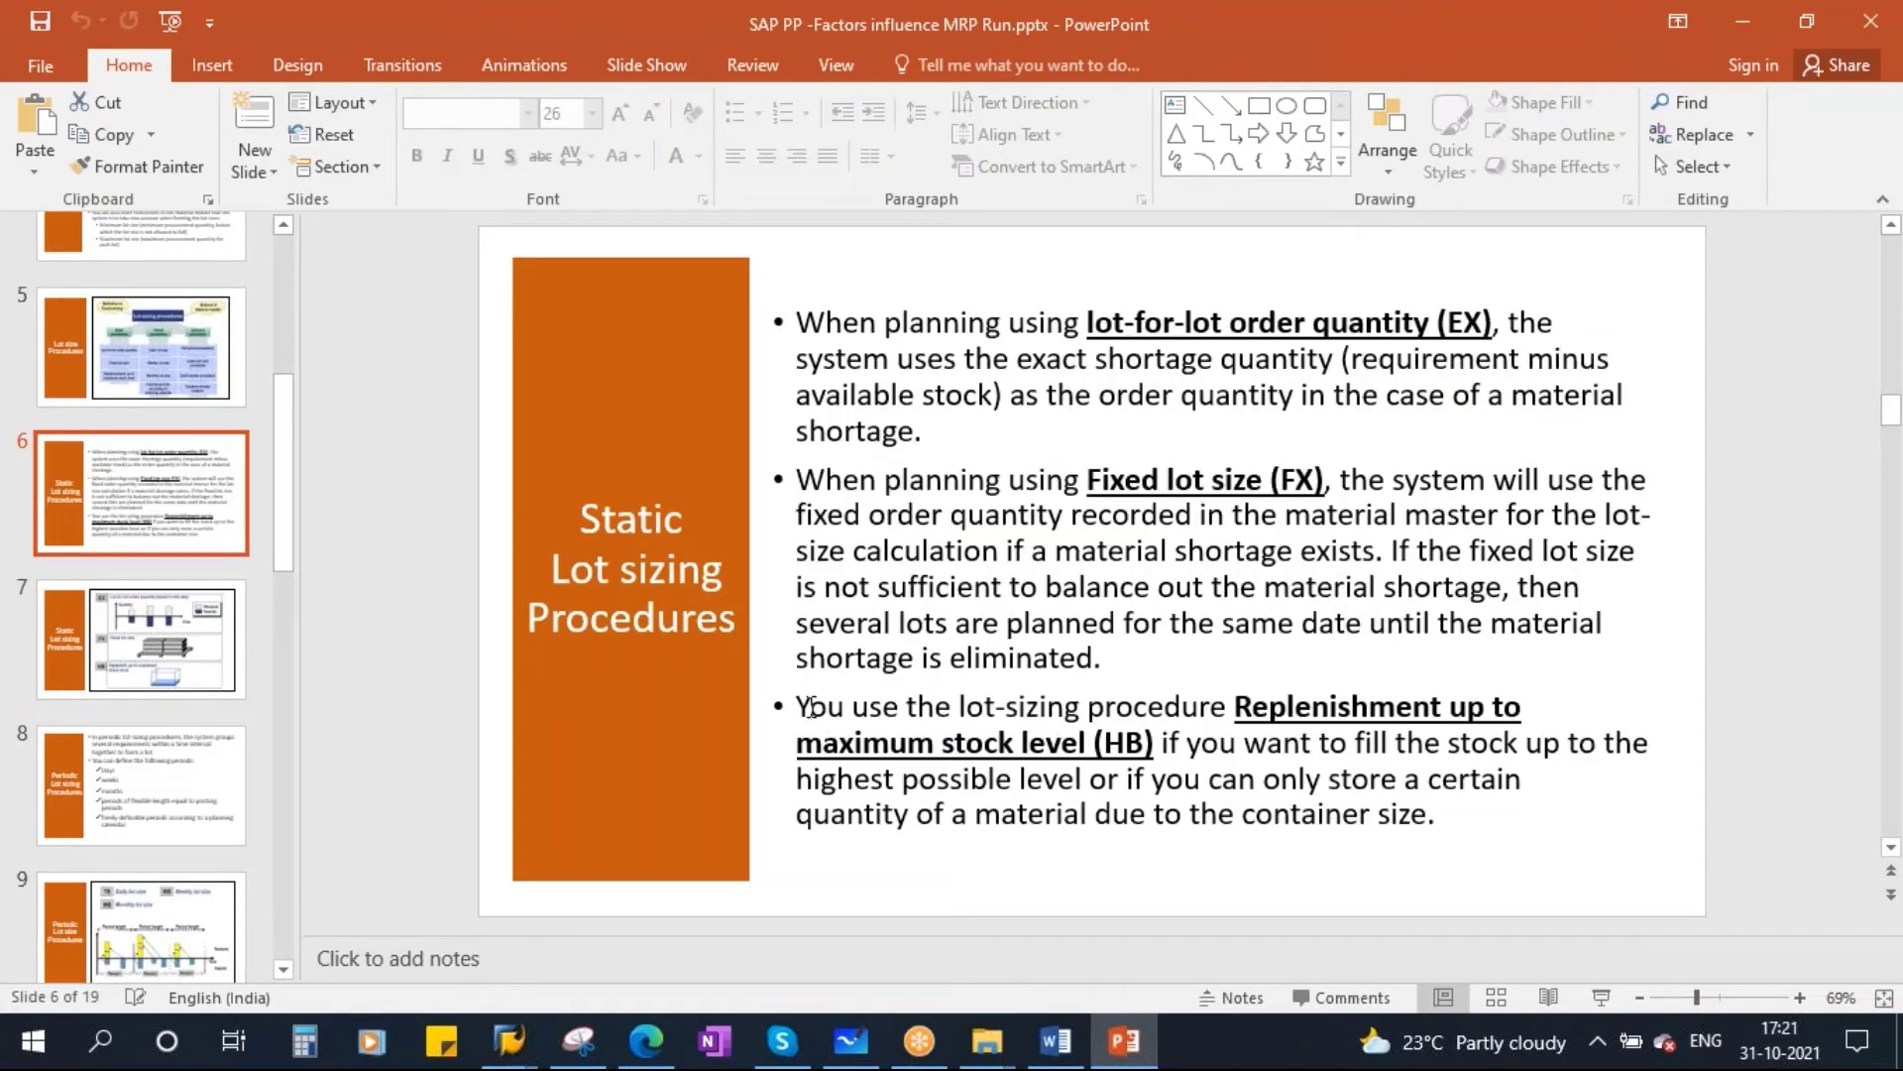
Step: Read the Replenishment up to maximum stock level (HB) rule on slide 6, highlighting its phrases through the container size condition
left_click_drag(799, 712, 1158, 698)
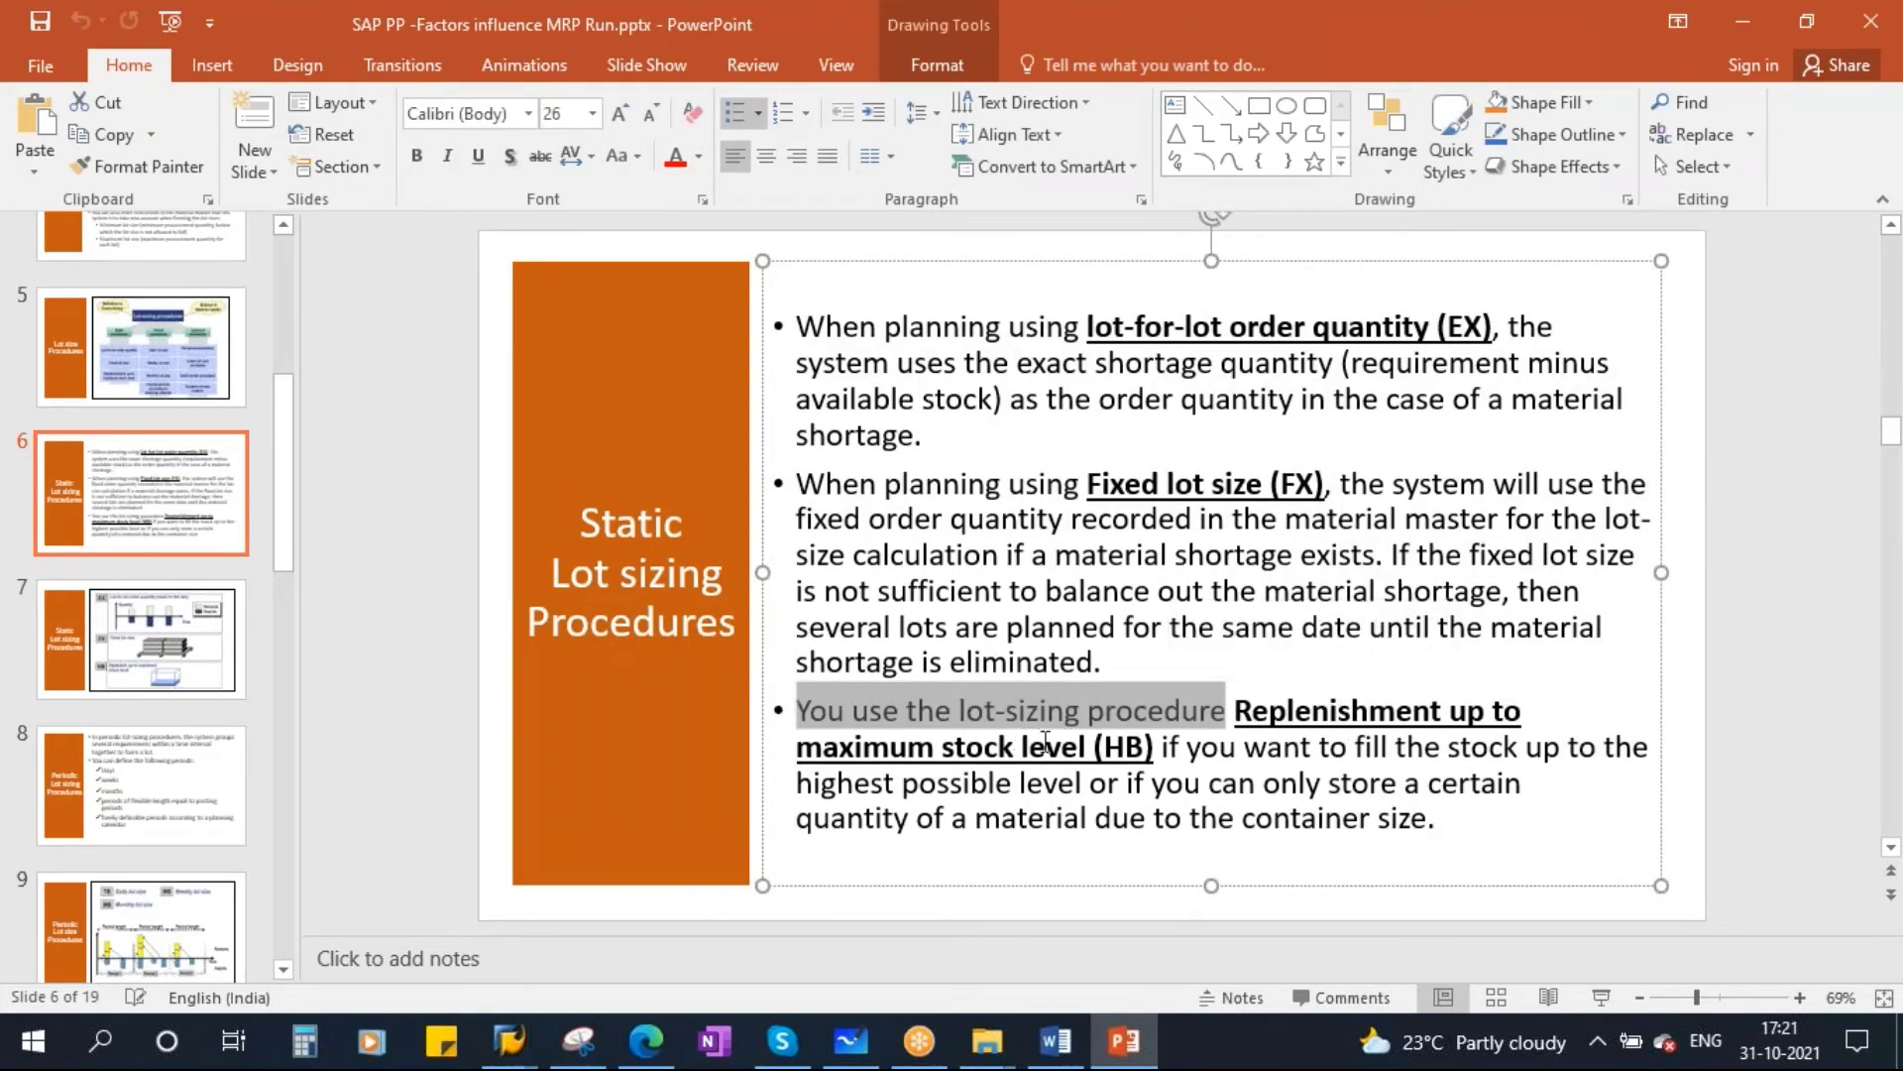
left_click_drag(1162, 748, 1654, 749)
left_click_drag(798, 783, 1078, 778)
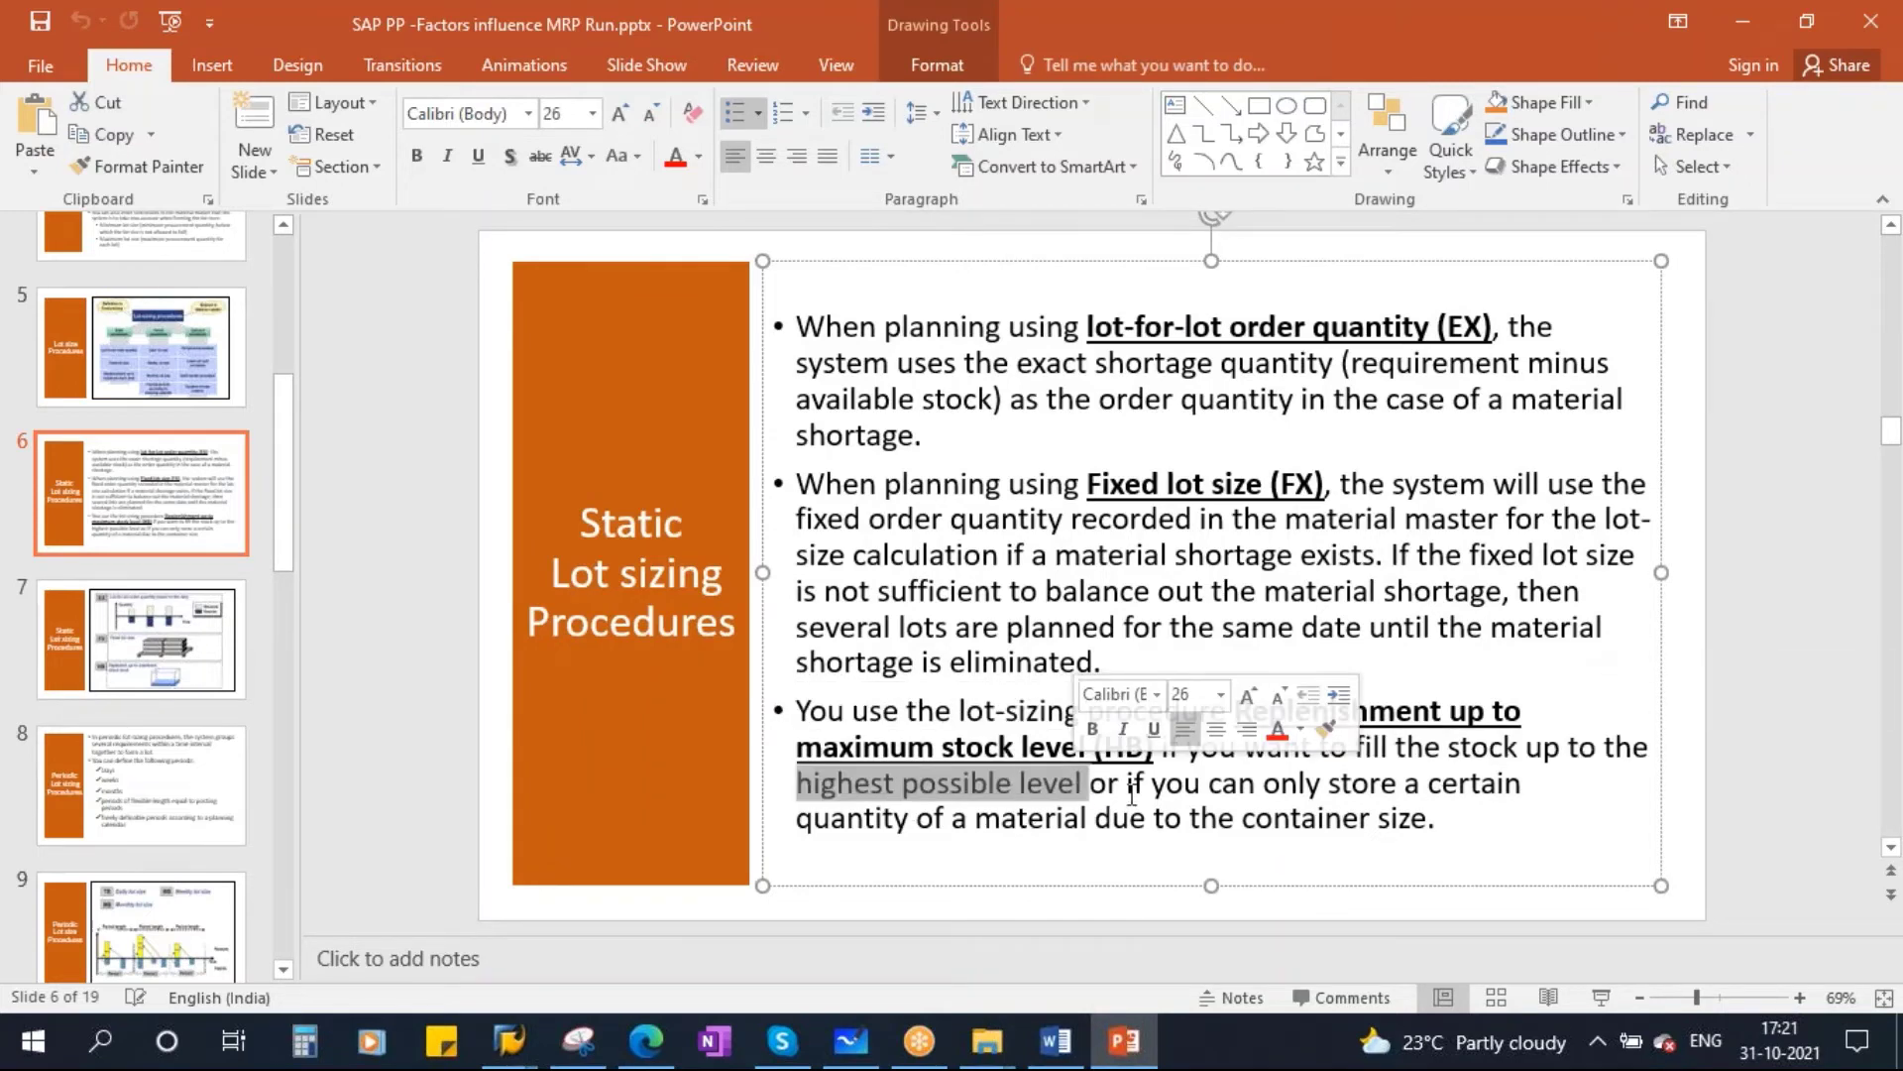
left_click_drag(1128, 783, 1485, 783)
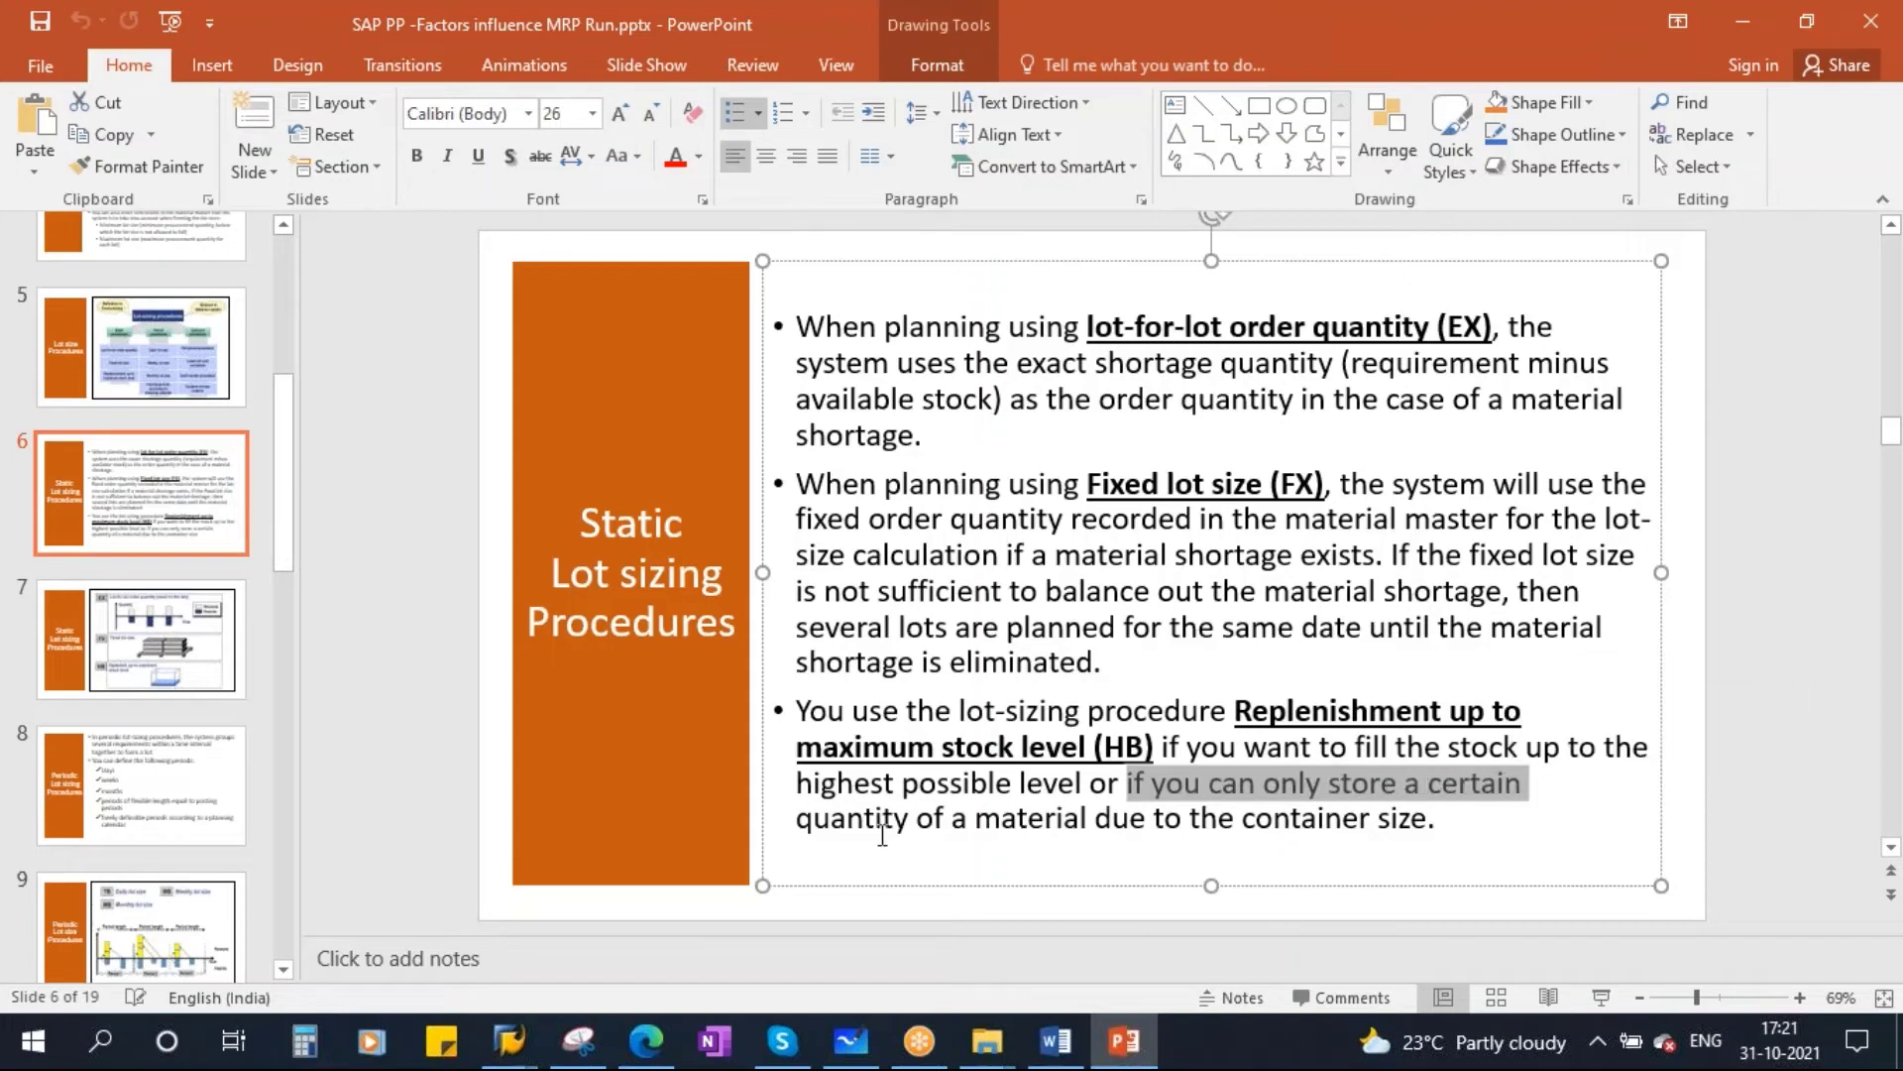
left_click_drag(804, 829, 1398, 841)
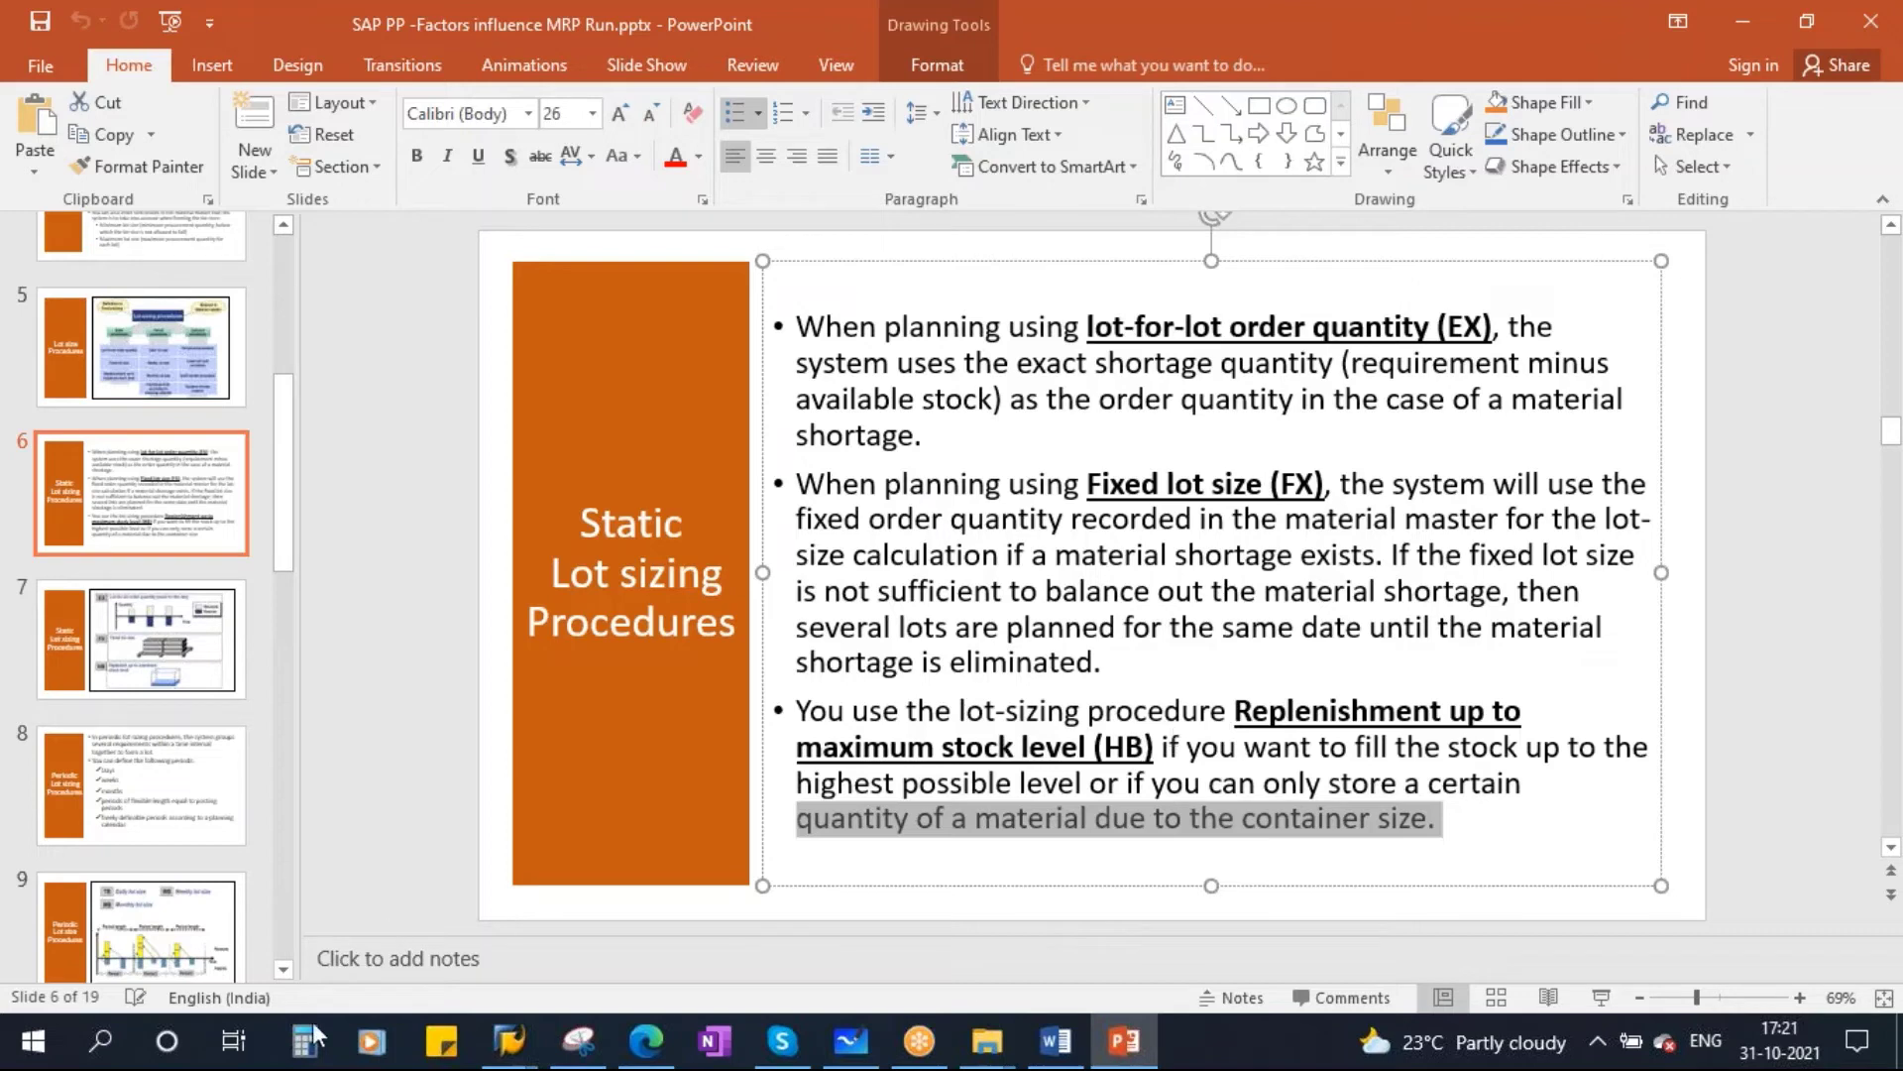
Step: Open a blank Notepad file and start a note with the letter R
left_click(103, 1041)
type("notepad")
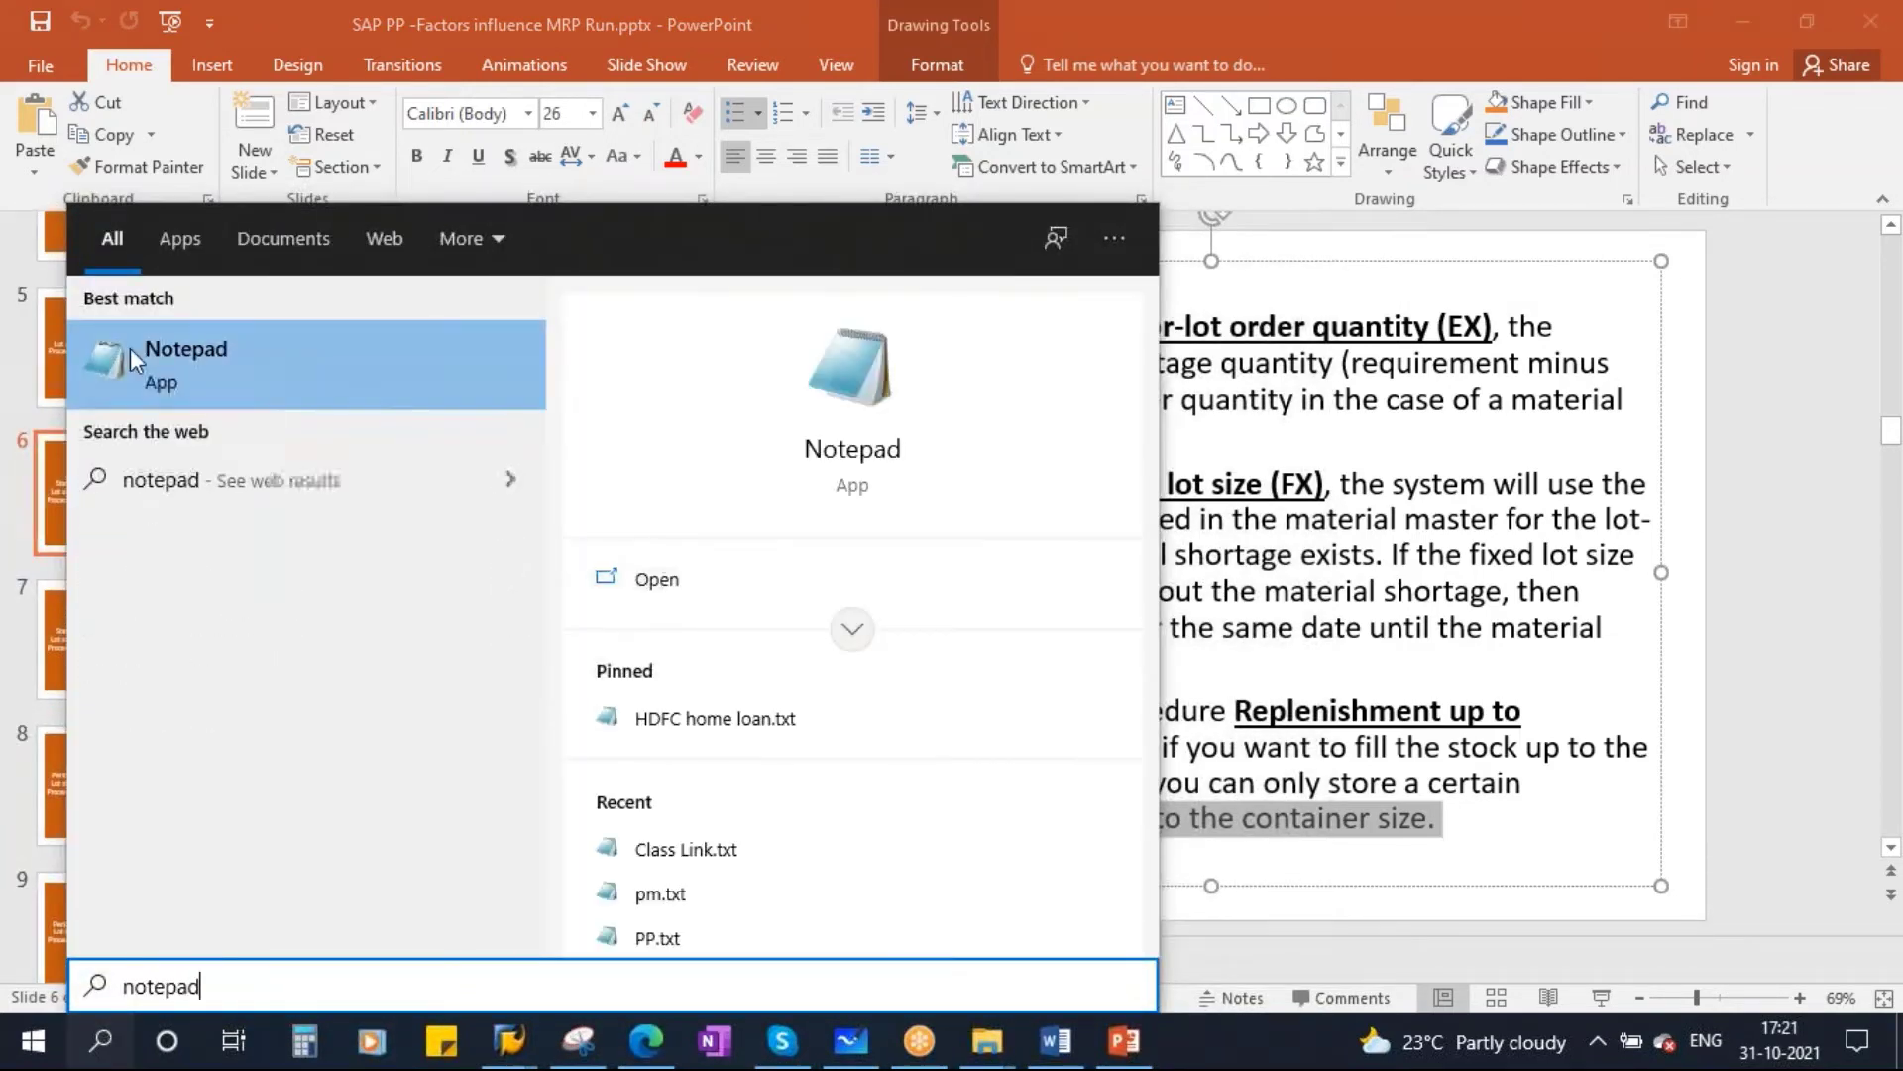
left_click(131, 352)
type("R")
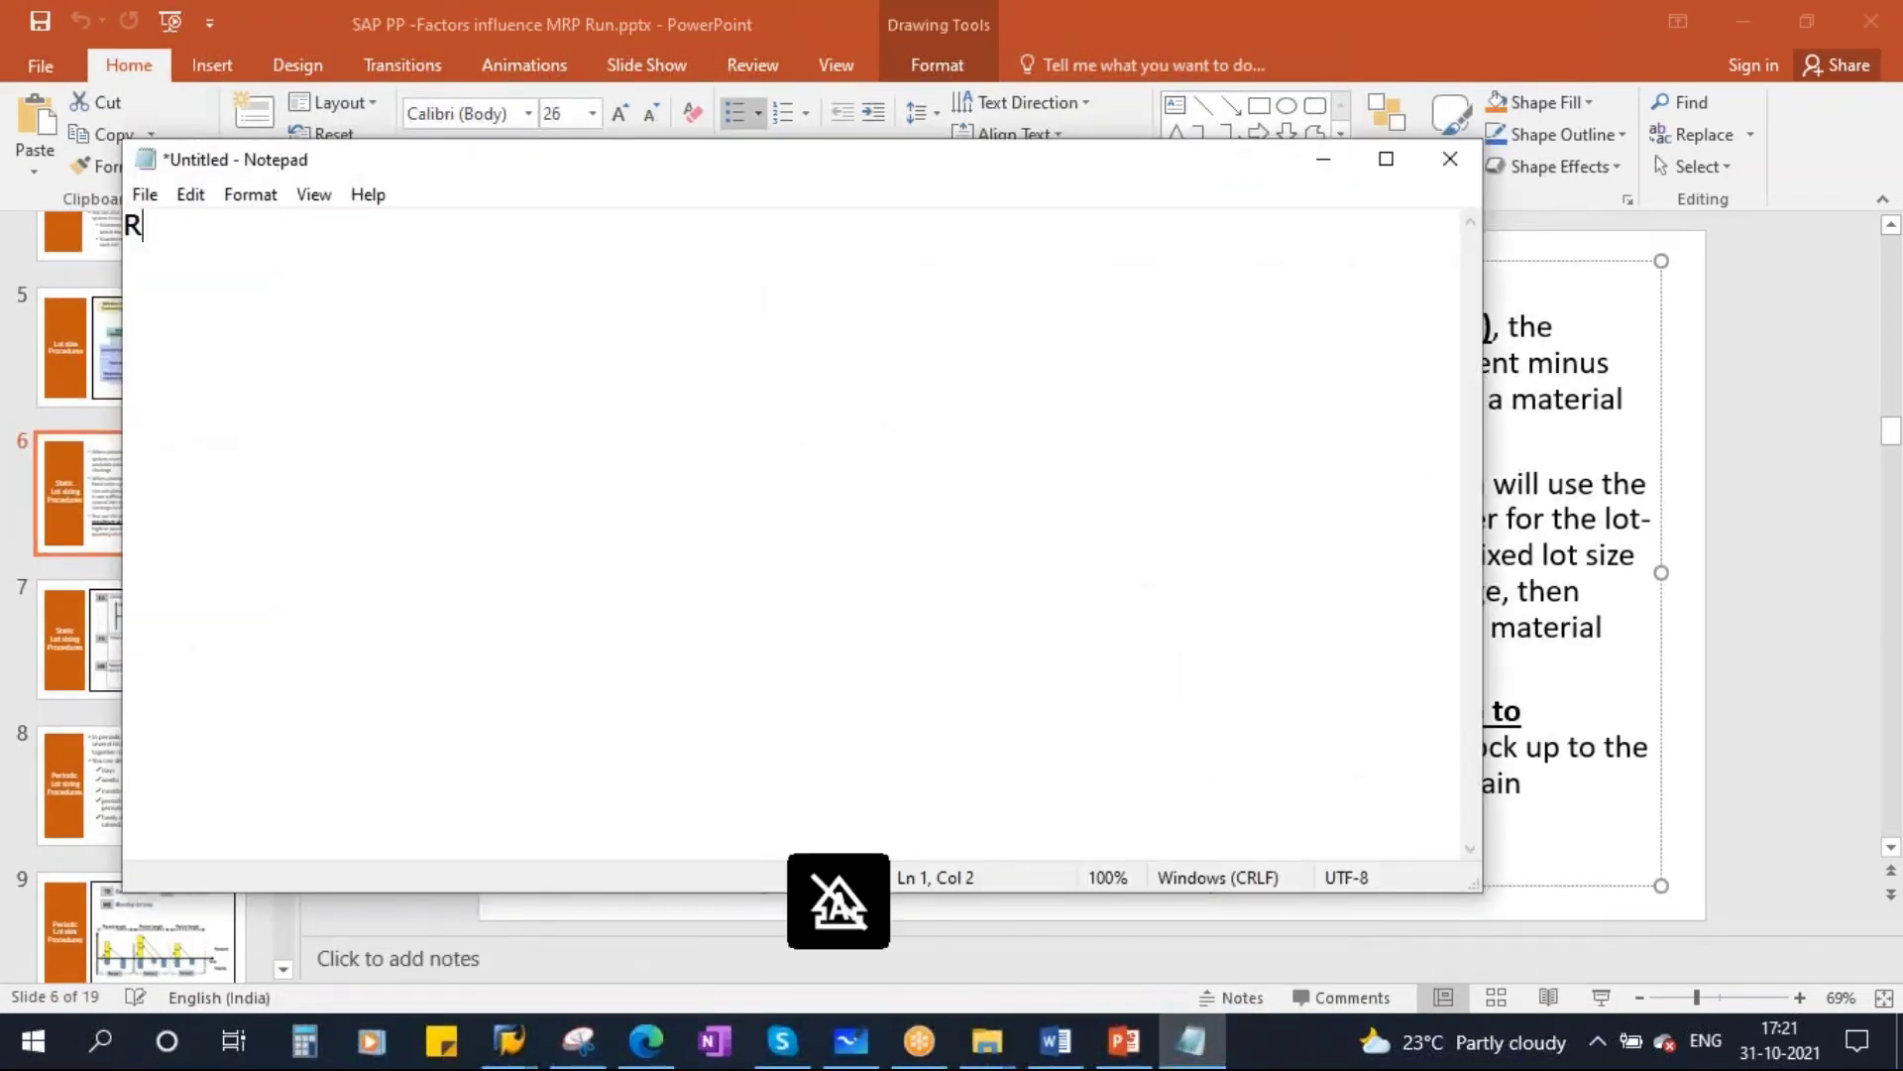